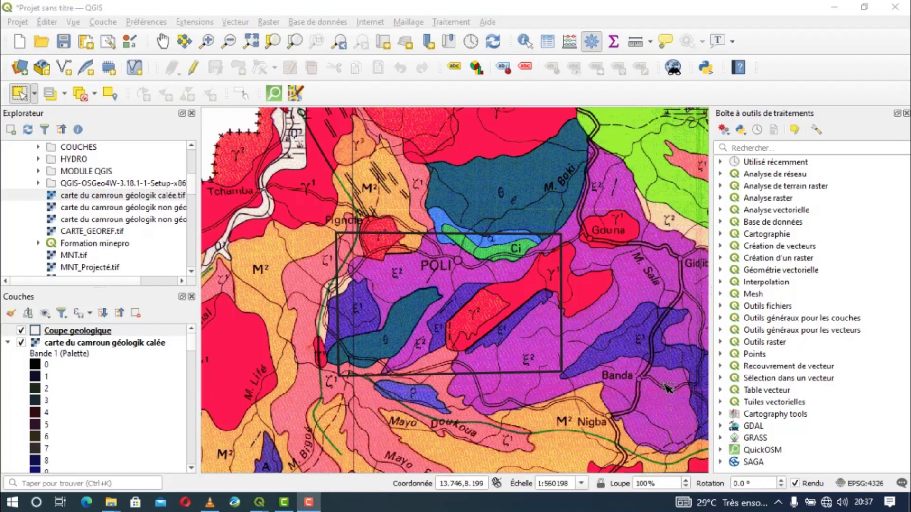
Examine the geological units inside and around the Coupe geologique rectangle near Poli
scroll(560, 294, down, 2)
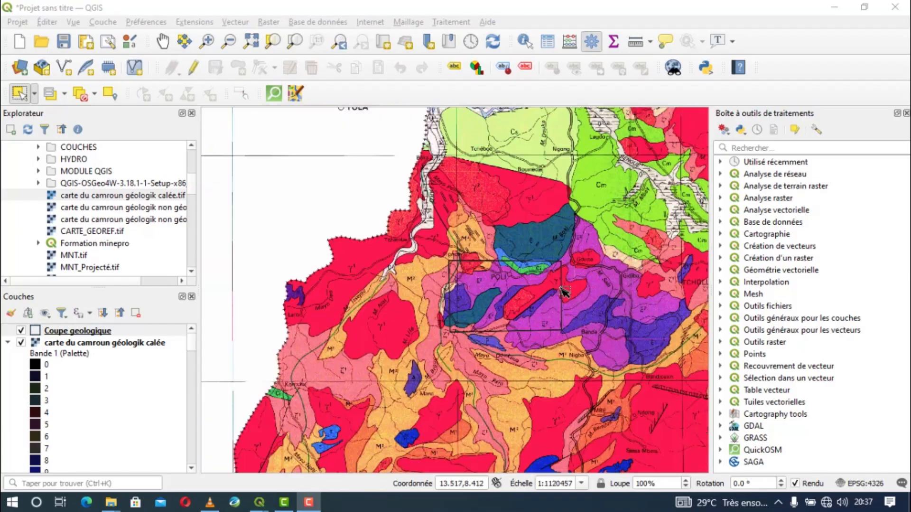
scroll(560, 294, up, 3)
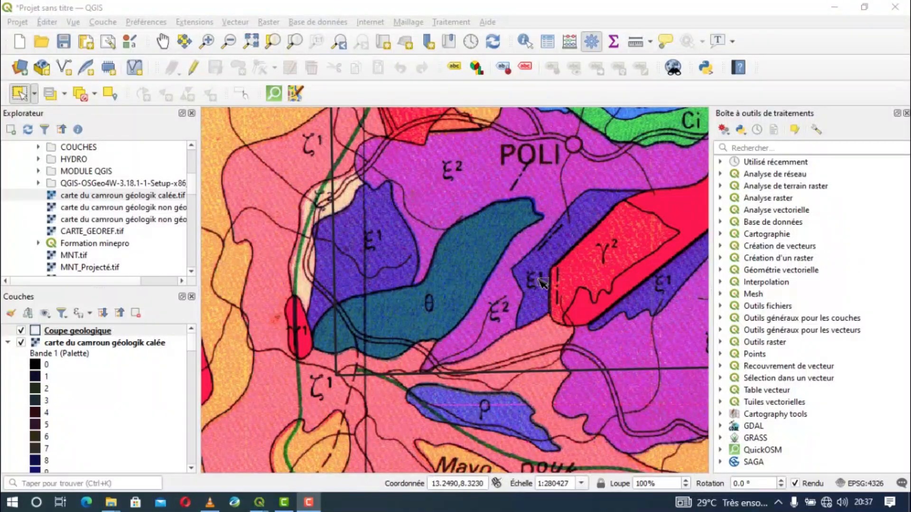
scroll(561, 270, down, 1)
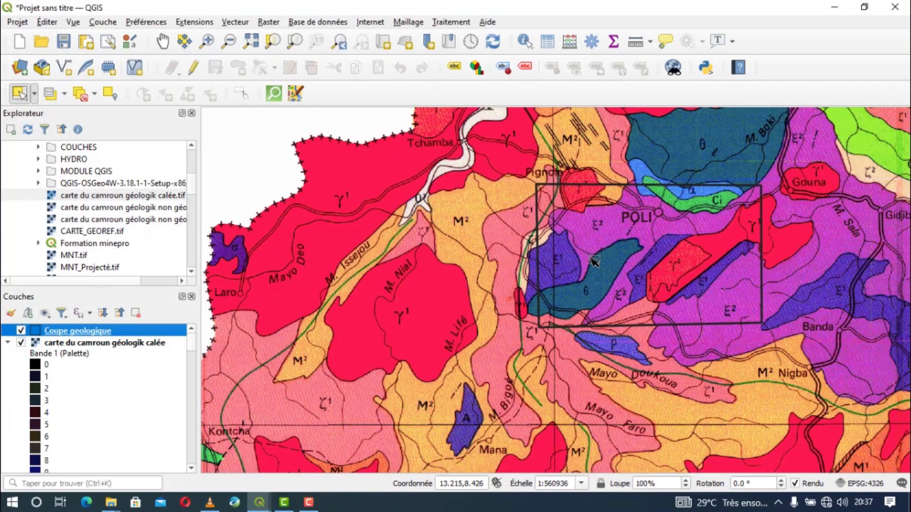
drag(634, 252, 470, 296)
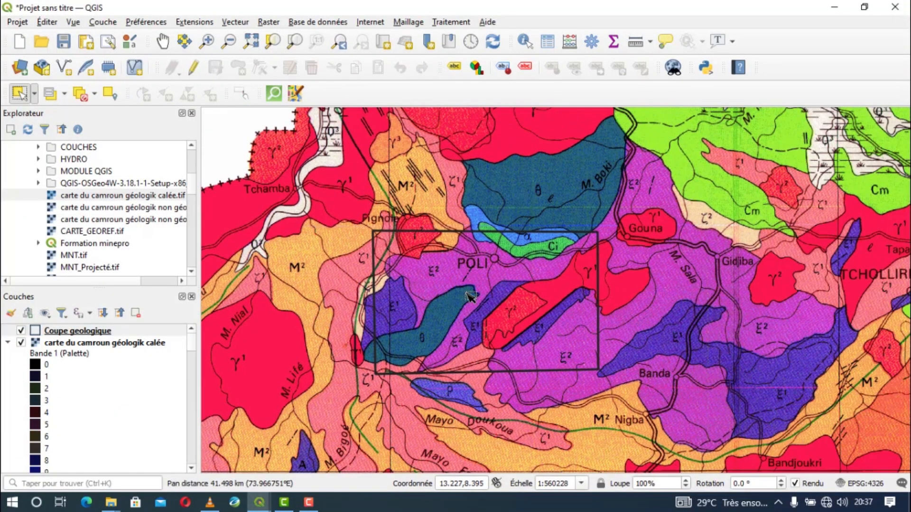
scroll(470, 297, up, 1)
scroll(469, 297, down, 1)
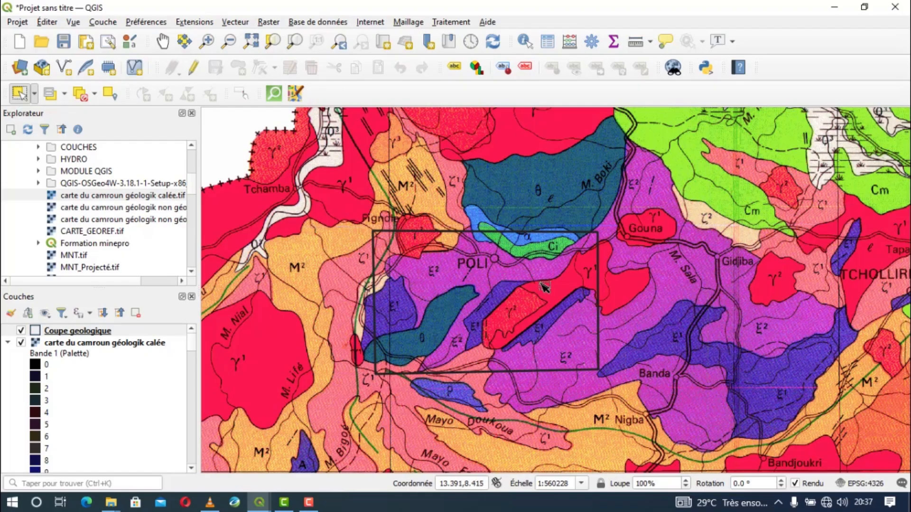
scroll(544, 287, down, 1)
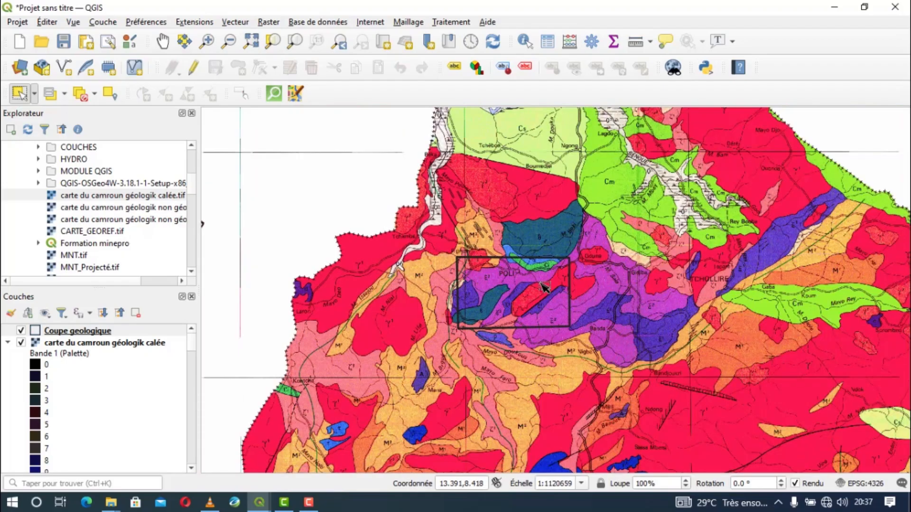
scroll(464, 260, down, 1)
scroll(472, 278, up, 2)
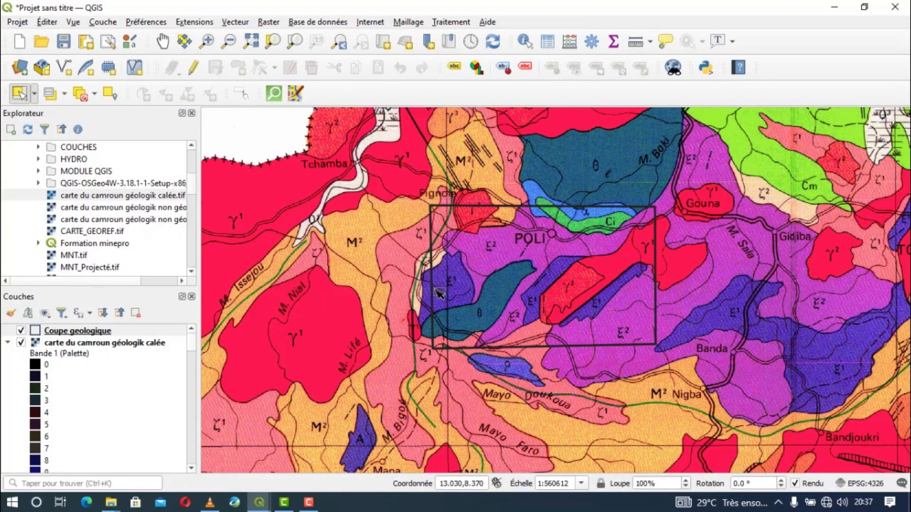
scroll(498, 242, down, 2)
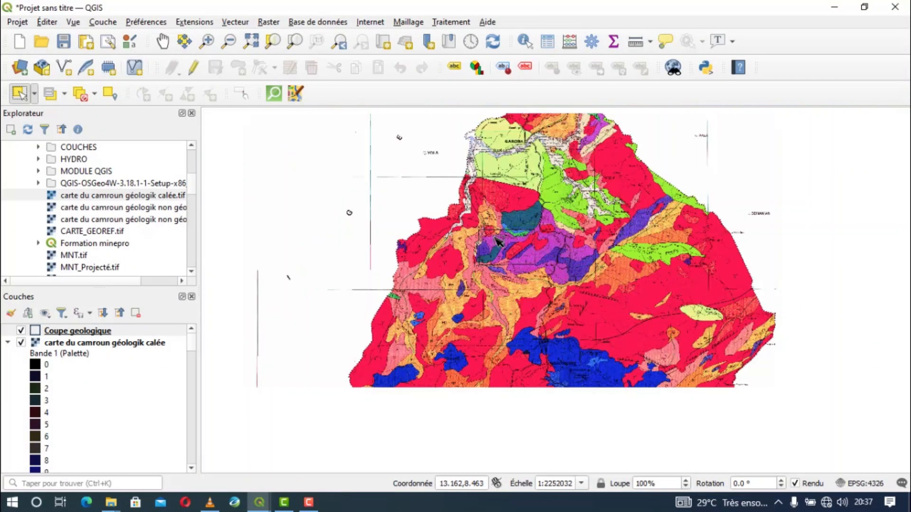
drag(349, 227, 597, 325)
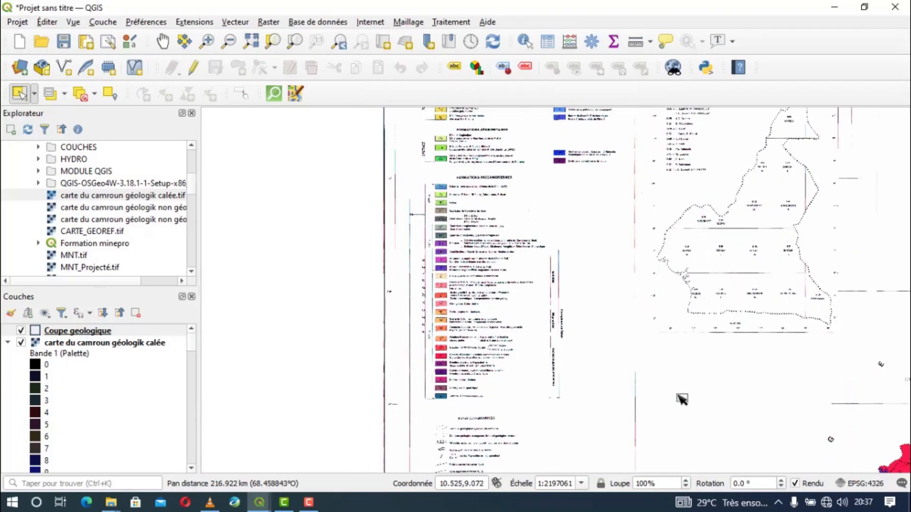
drag(681, 398, 368, 235)
drag(652, 306, 521, 263)
scroll(516, 262, up, 2)
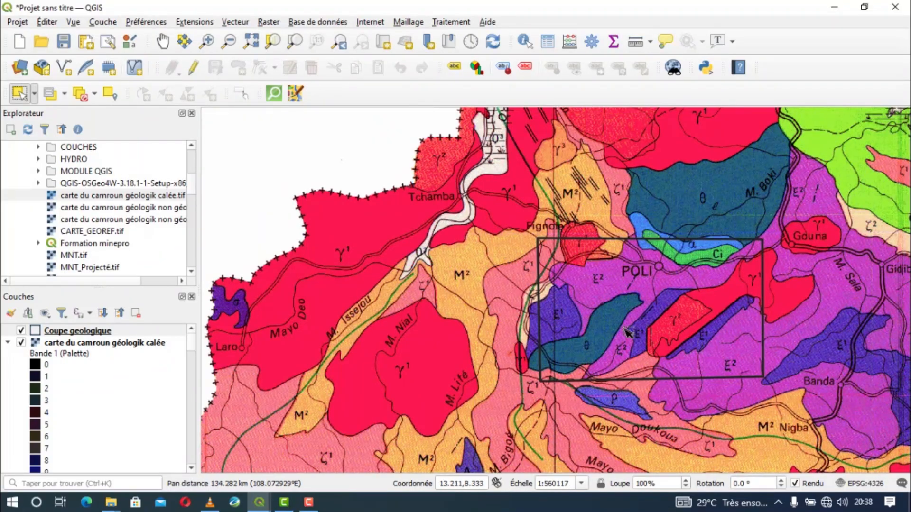
drag(625, 328, 508, 318)
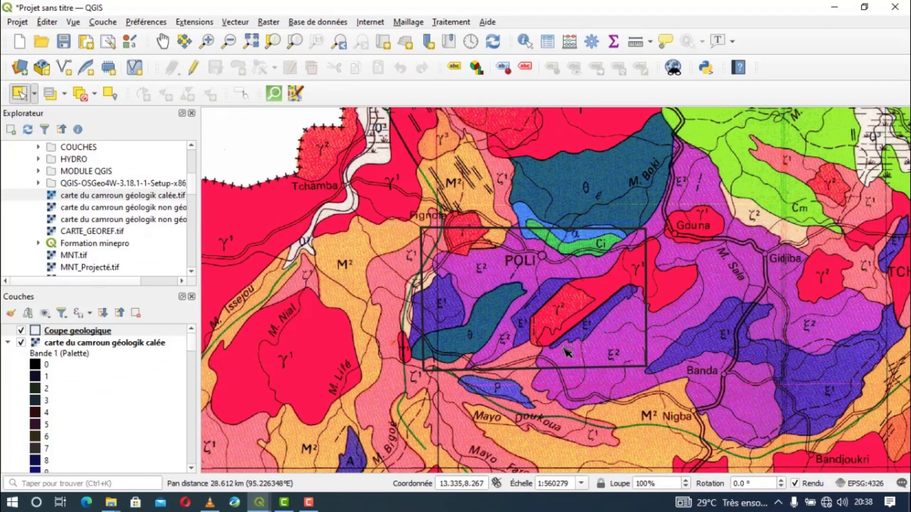
scroll(576, 321, up, 1)
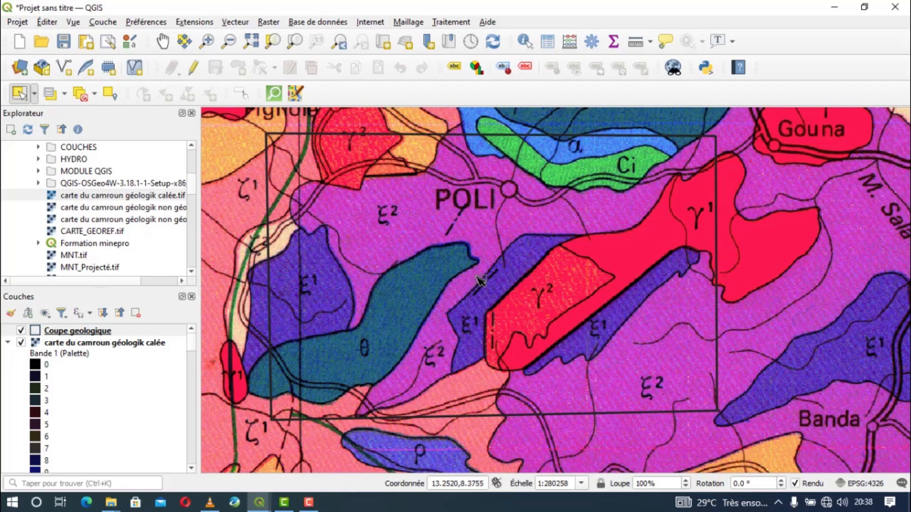
scroll(406, 247, down, 2)
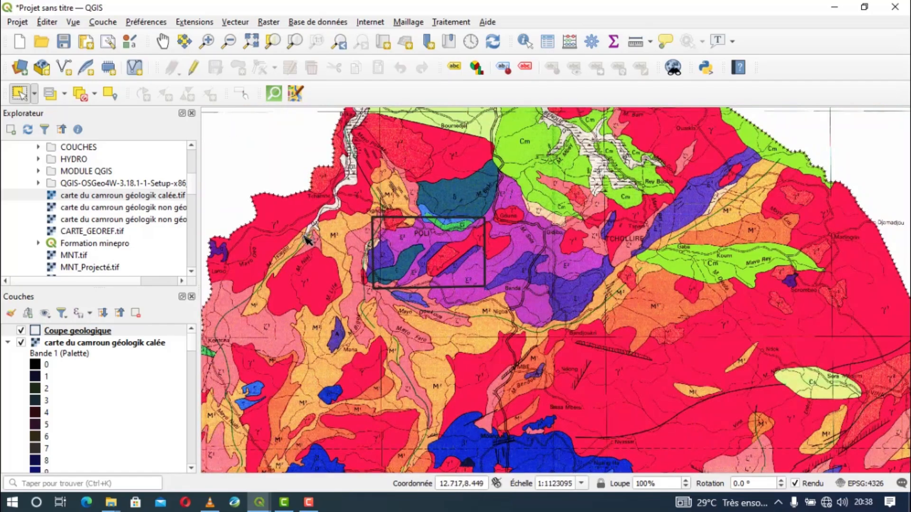
Read the map legend's schist, gneiss, migmatite and granite units, and return to the study rectangle around Poli
drag(278, 232, 544, 291)
drag(239, 262, 605, 345)
mouse_move(275, 283)
mouse_down()
mouse_move(518, 334)
mouse_move(374, 301)
mouse_move(490, 331)
mouse_up()
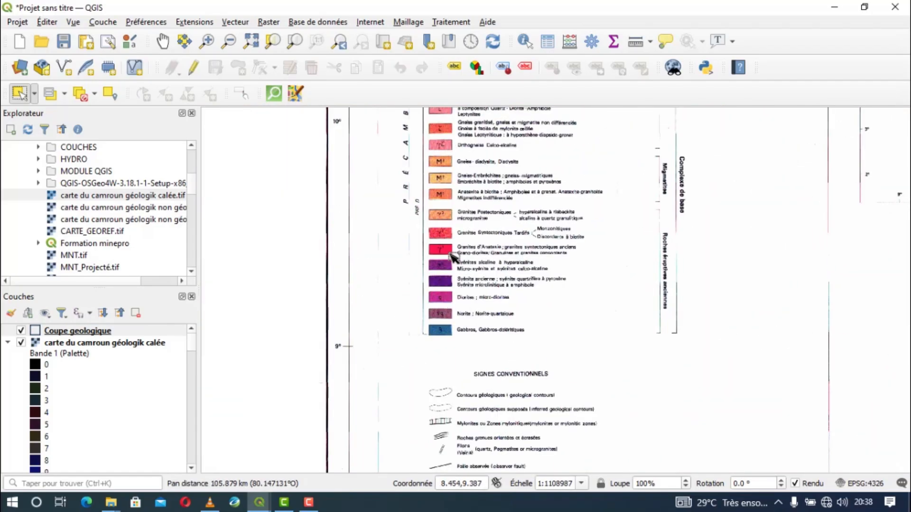
scroll(449, 253, up, 1)
drag(458, 258, 441, 378)
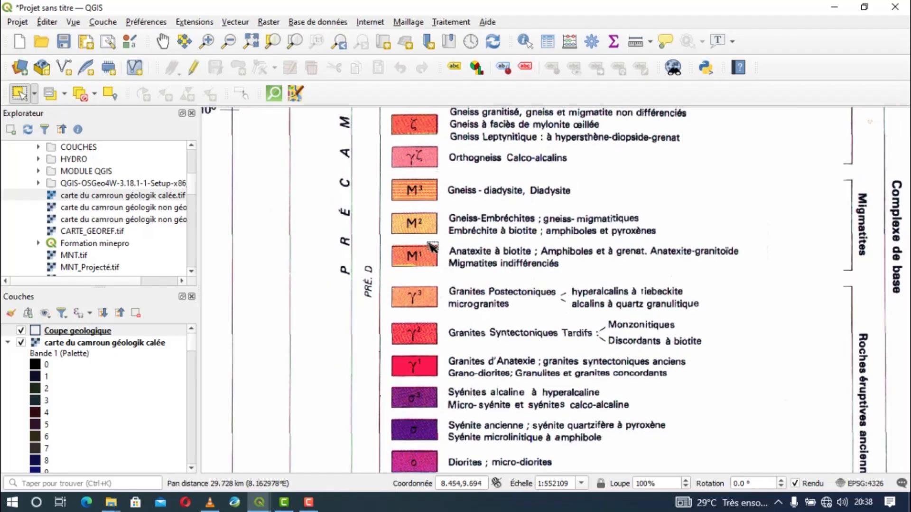
drag(428, 243, 405, 411)
drag(401, 269, 379, 381)
drag(384, 268, 385, 277)
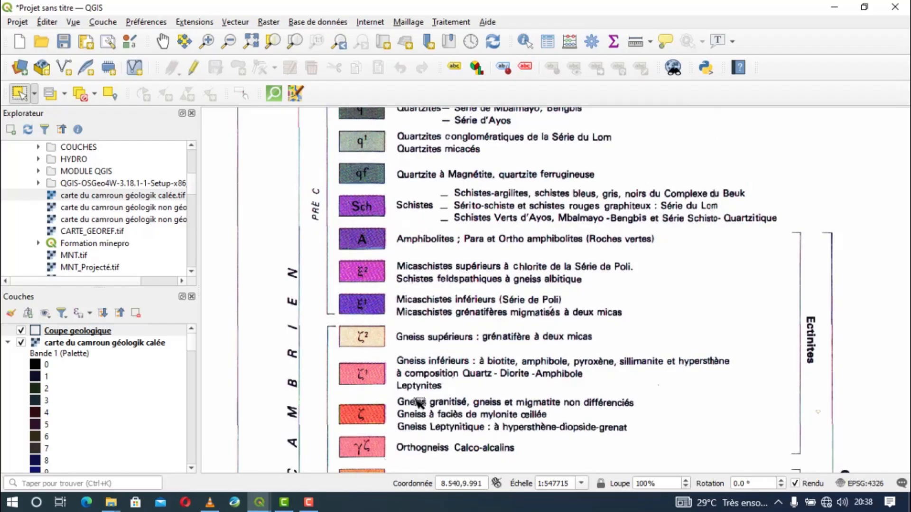
mouse_move(420, 404)
mouse_down()
mouse_move(389, 309)
mouse_move(417, 374)
mouse_move(398, 319)
mouse_up()
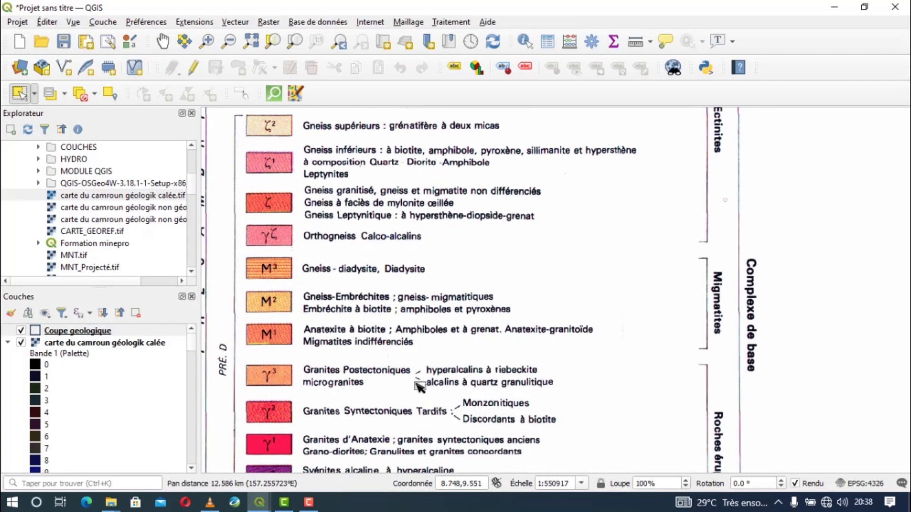
drag(419, 385, 430, 322)
drag(427, 428, 401, 357)
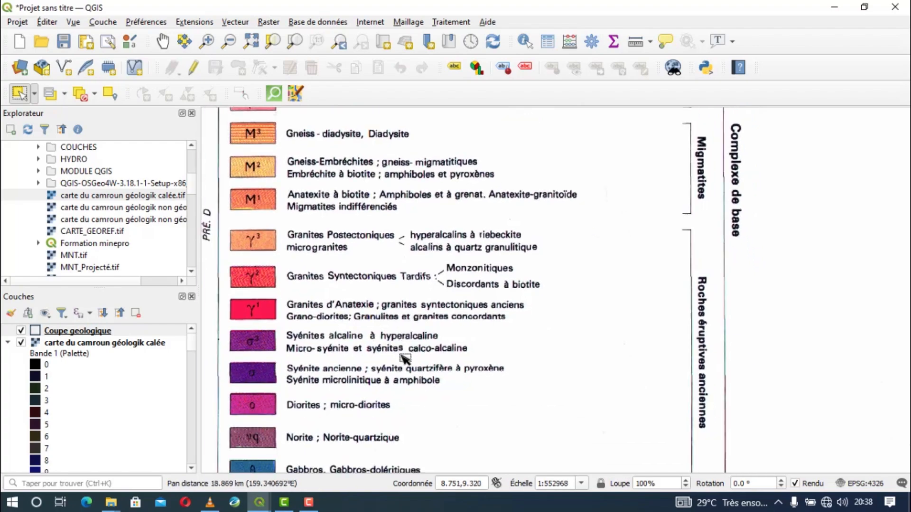
scroll(401, 358, down, 2)
drag(809, 346, 606, 350)
drag(463, 463, 498, 388)
scroll(462, 383, up, 2)
scroll(460, 382, up, 1)
scroll(460, 382, down, 1)
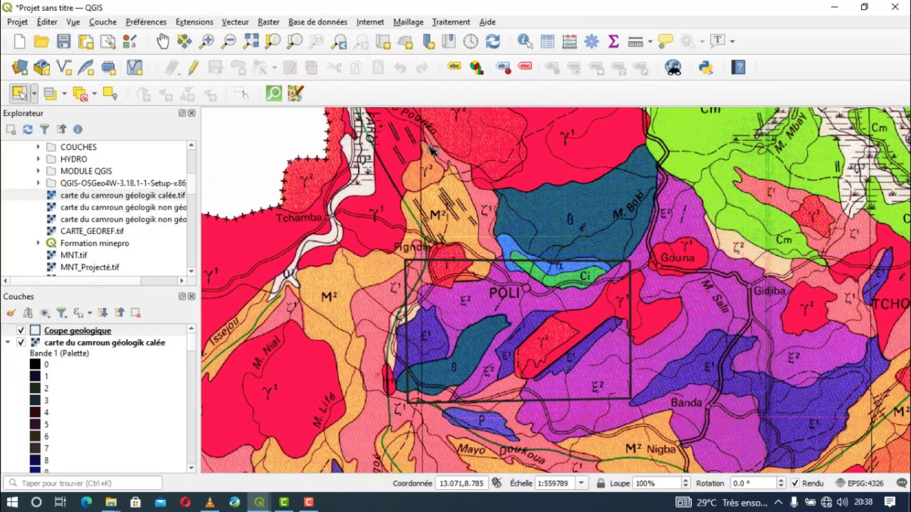
scroll(456, 280, up, 1)
scroll(457, 280, down, 1)
Try to create a polygon shapefile layer with the file name Granite and no folder path
click(110, 25)
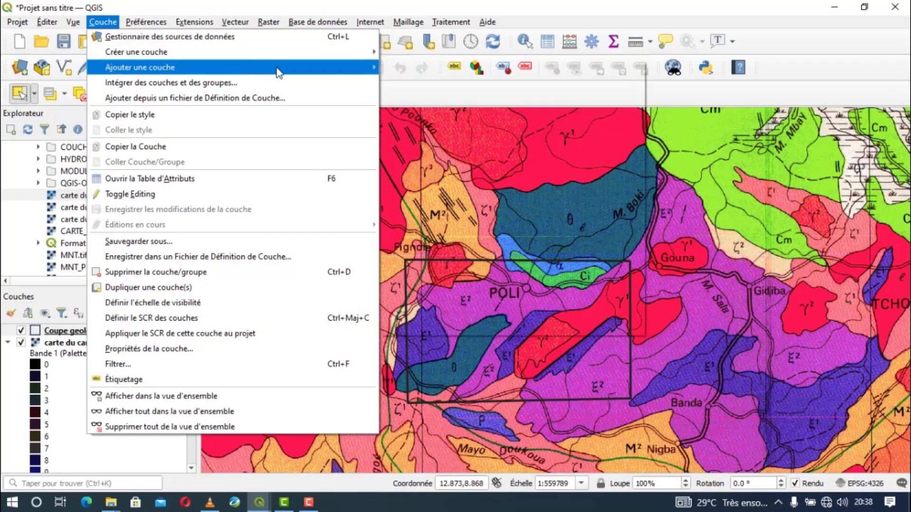
mouse_move(345, 57)
click(409, 67)
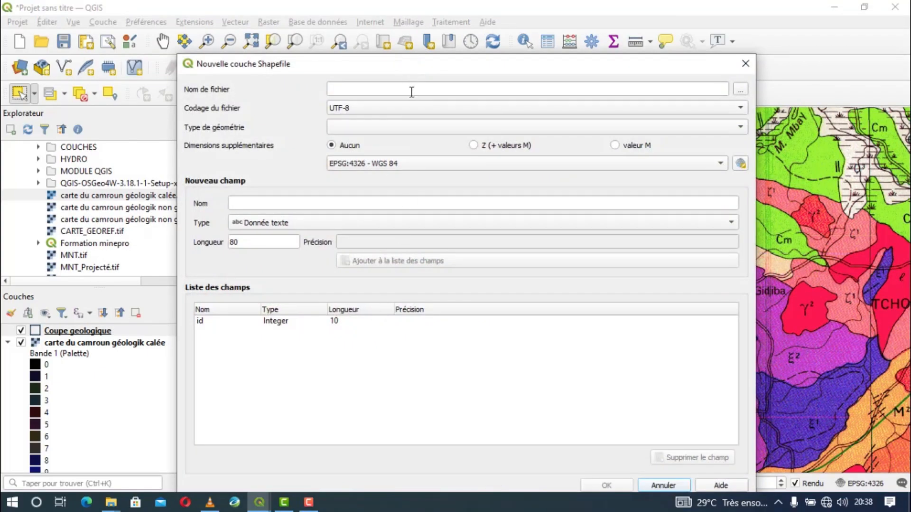
click(411, 90)
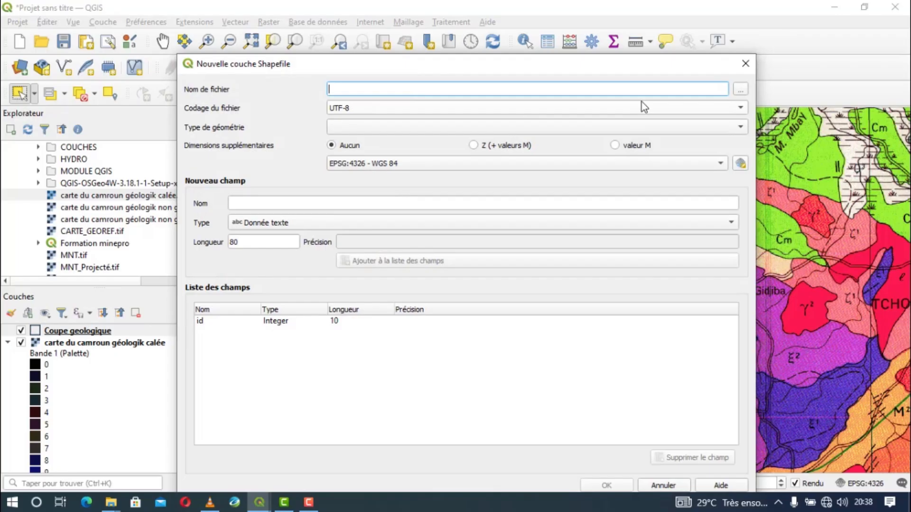
text(Granite)
click(388, 127)
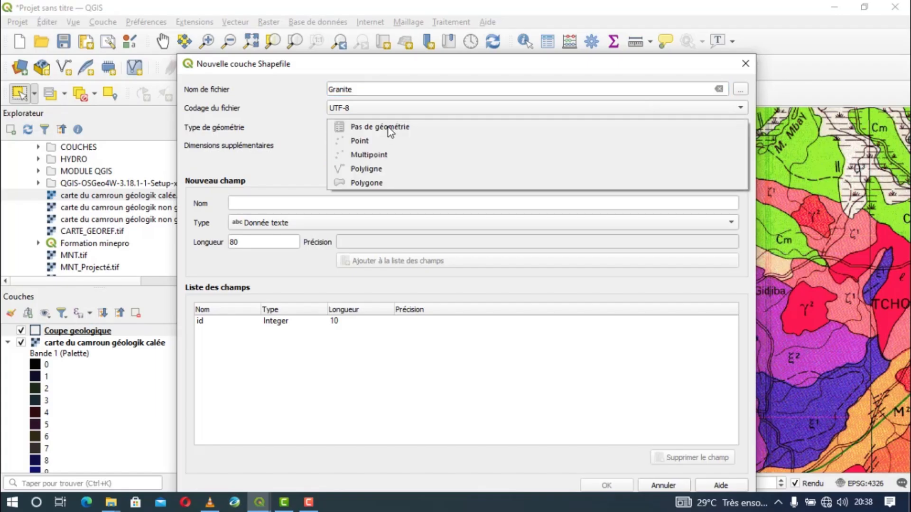
click(389, 182)
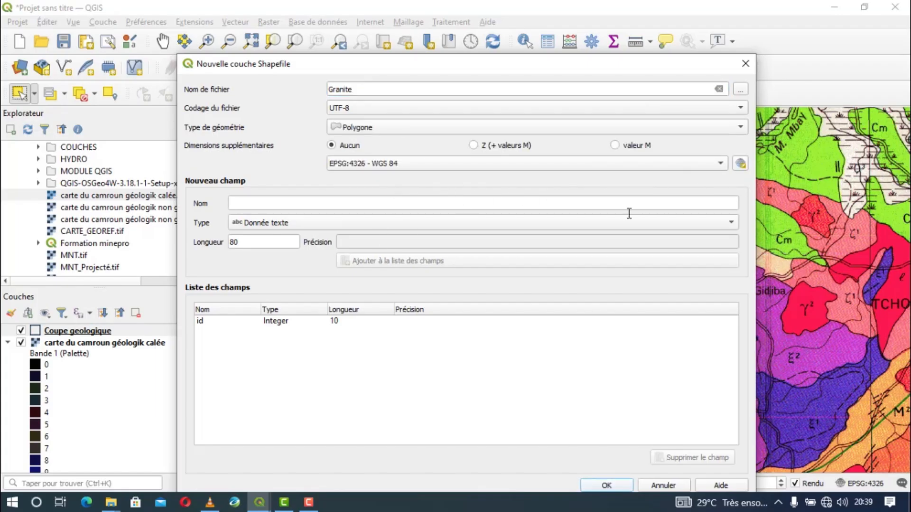
click(608, 485)
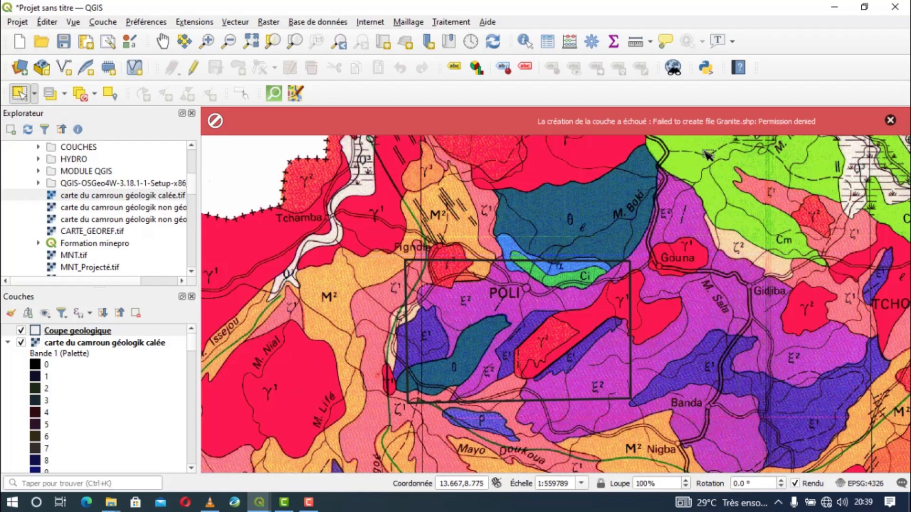
click(889, 121)
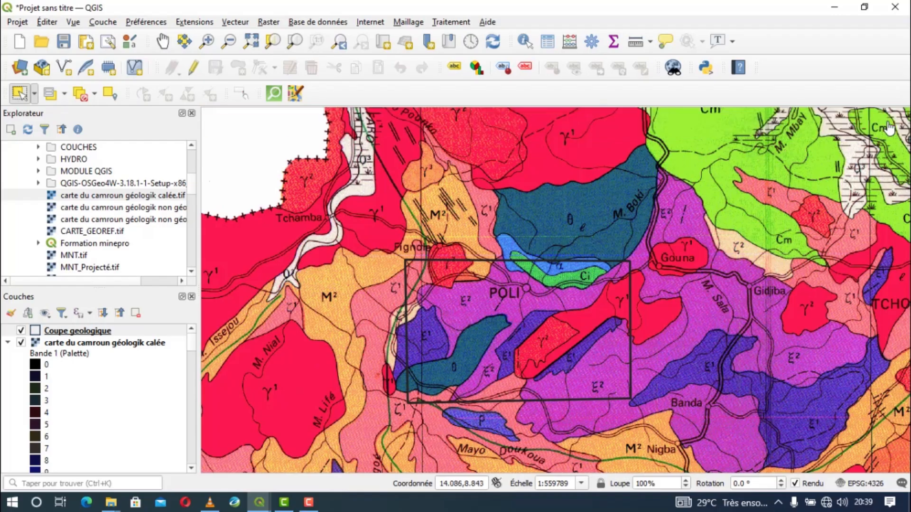
Start a new shapefile layer and set its file to Granites in the COUCHES folder of PROJET QGIS on the desktop
click(105, 22)
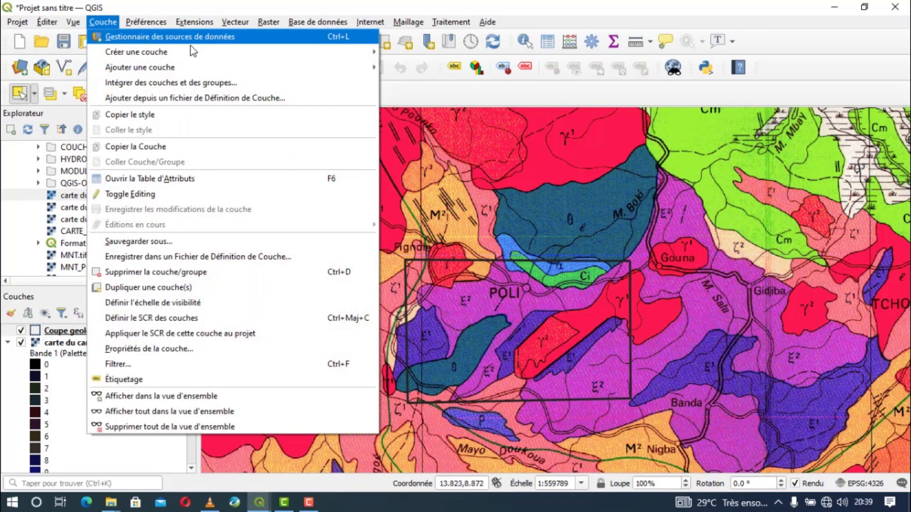
mouse_move(195, 52)
click(412, 61)
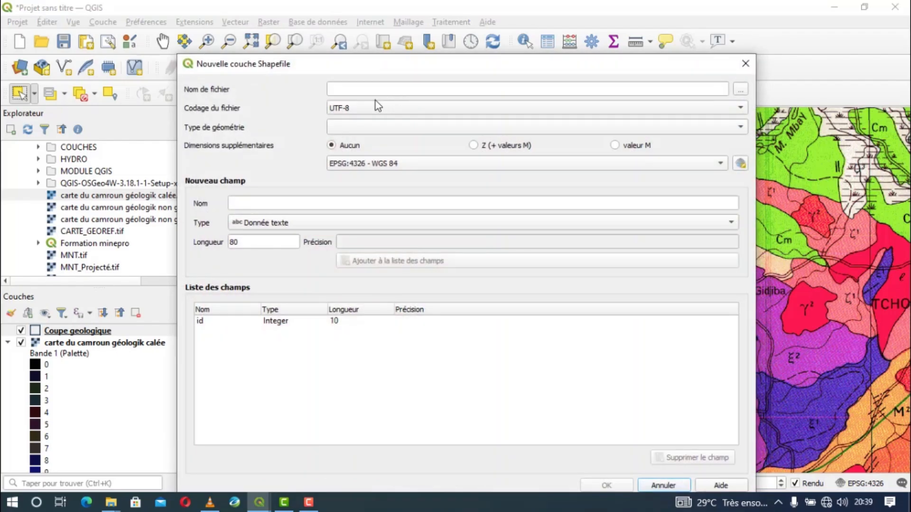
click(740, 89)
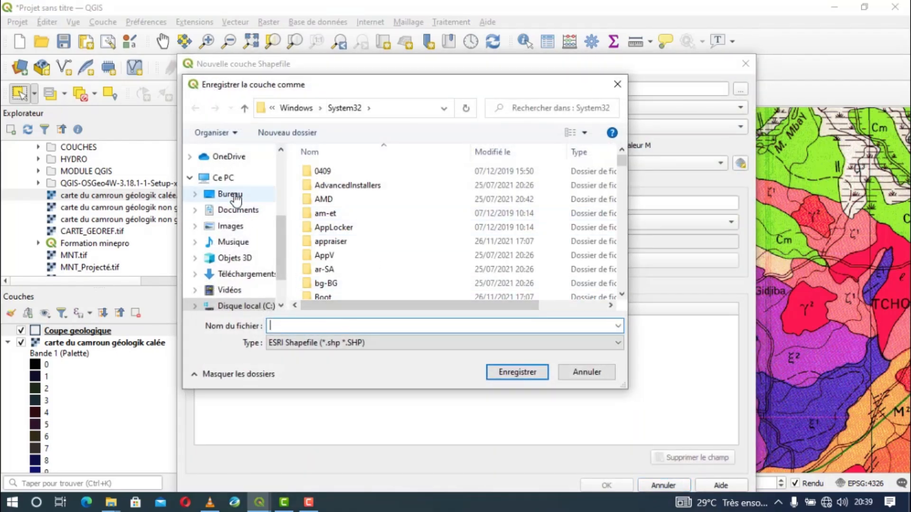
click(236, 198)
double_click(332, 184)
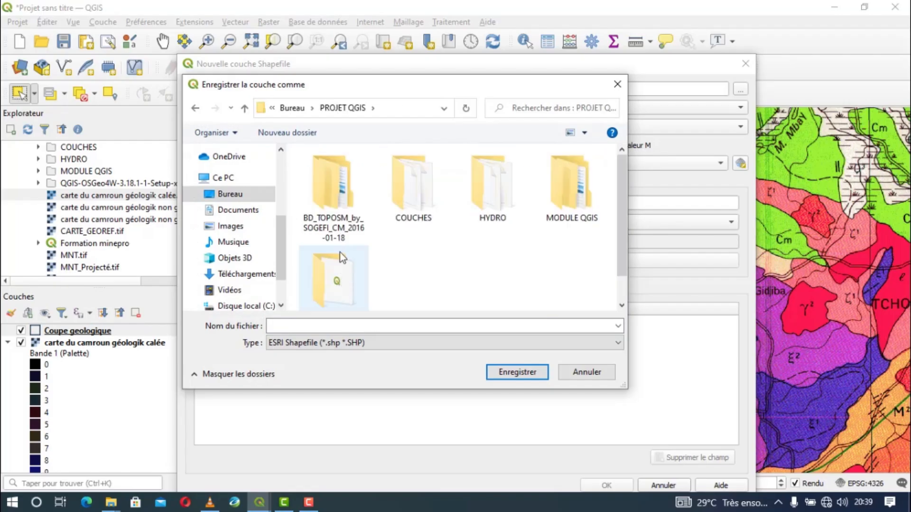
drag(476, 208, 421, 218)
double_click(433, 192)
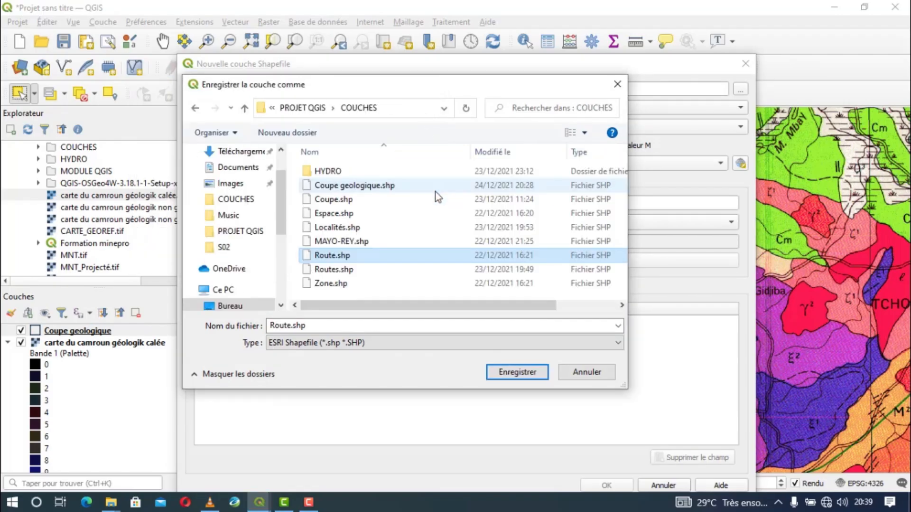
click(339, 325)
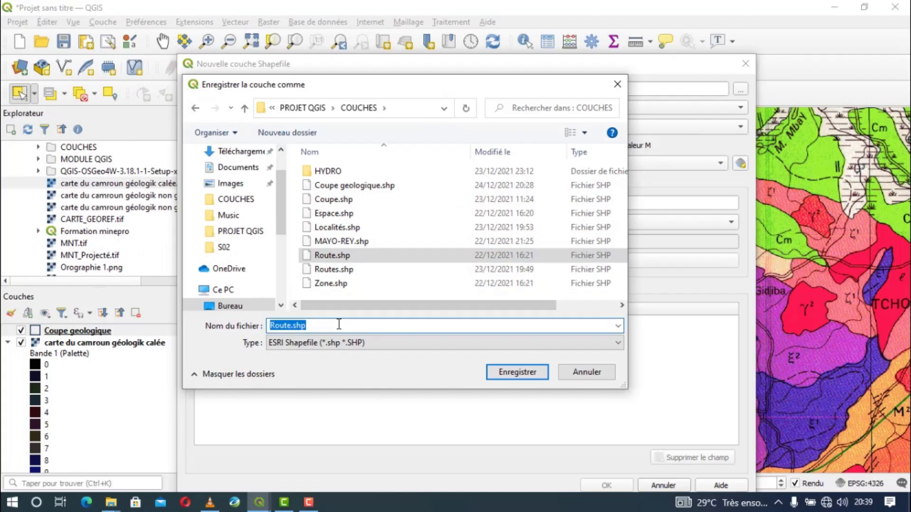
text(Granites)
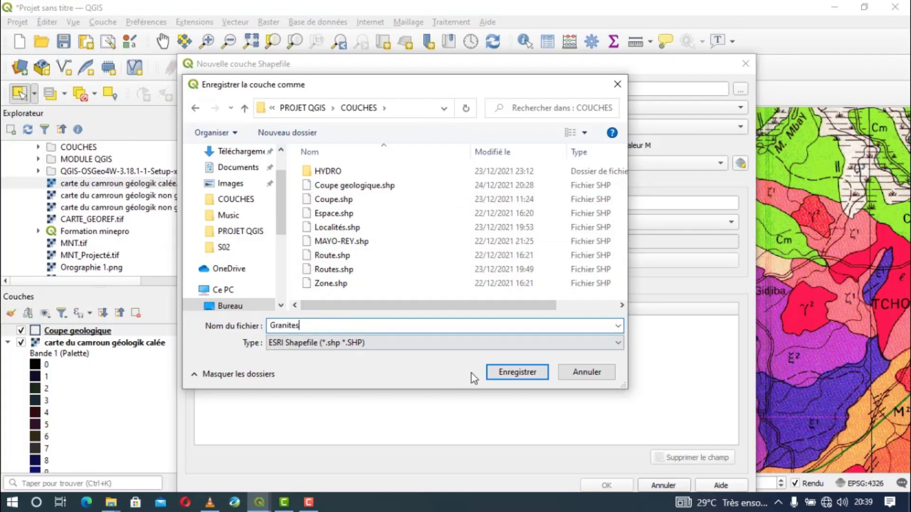
click(505, 373)
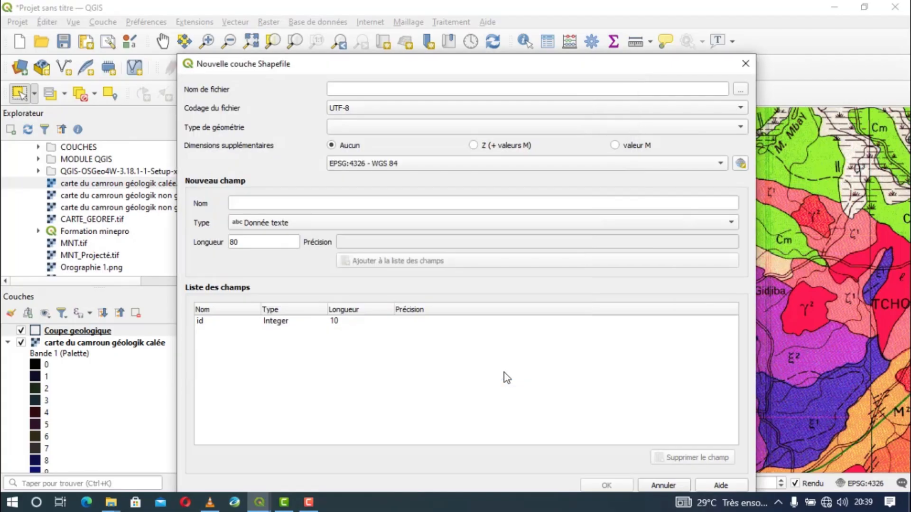
Set the new shapefile's geometry type to Polygone and create the Granites layer
click(495, 130)
click(433, 185)
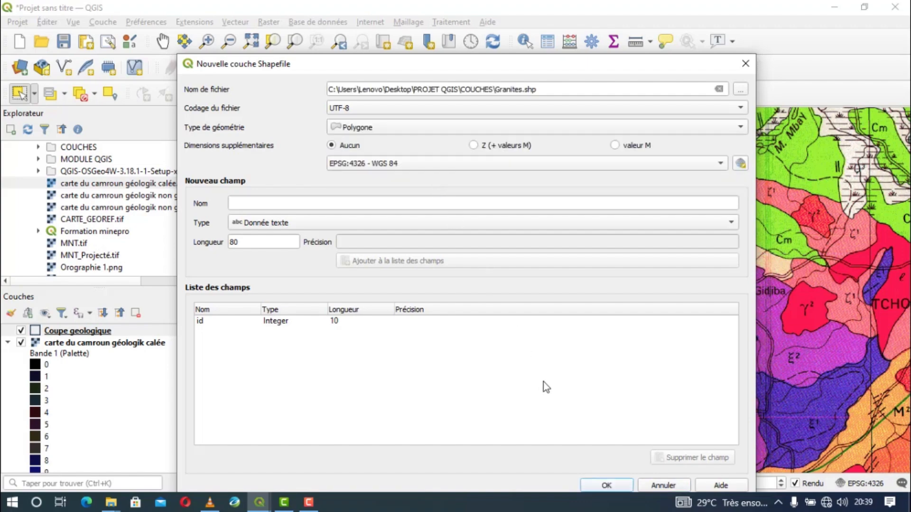
click(612, 488)
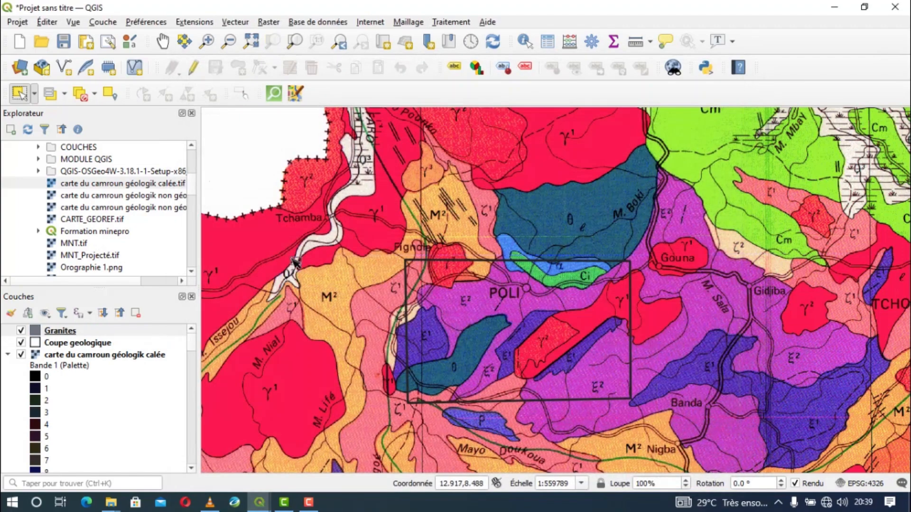
Make the Granites layer editable and start a polygon at the western corner of the γ² granite southeast of Poli
click(79, 332)
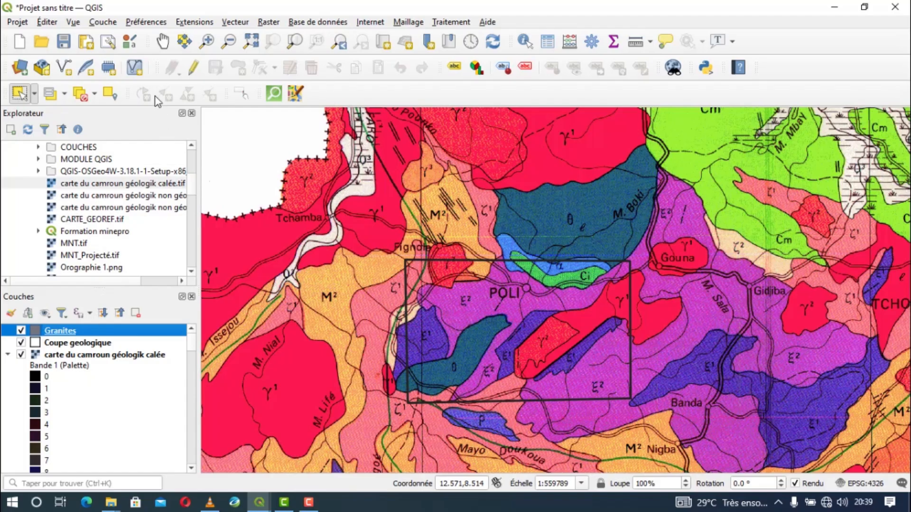
click(192, 67)
click(238, 67)
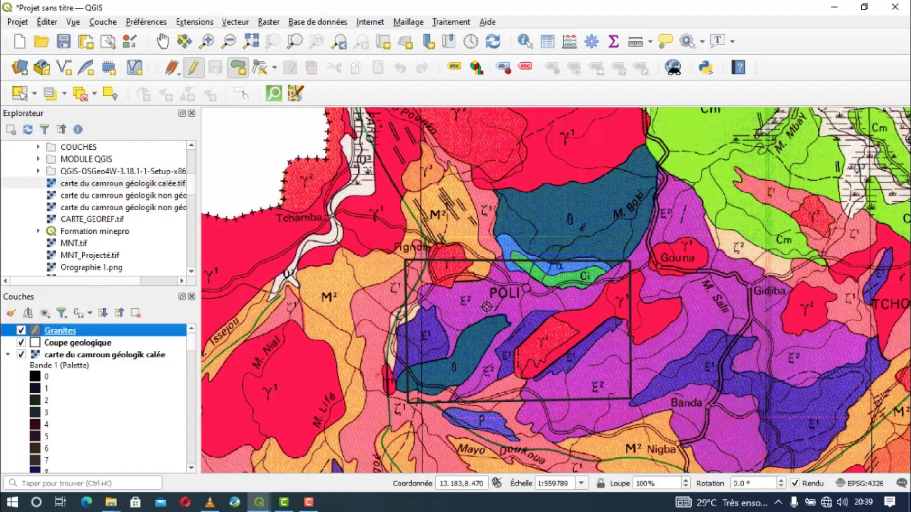
scroll(518, 364, up, 1)
scroll(518, 364, up, 2)
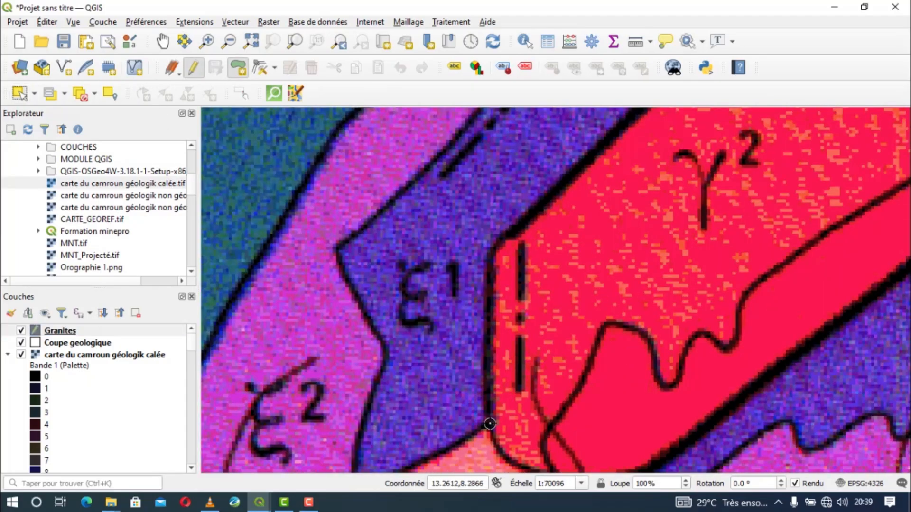
click(491, 254)
Trace the granite's northwestern contact northeastward, past the γ² and γ¹ units, to the study rectangle's eastern edge
drag(507, 235, 455, 358)
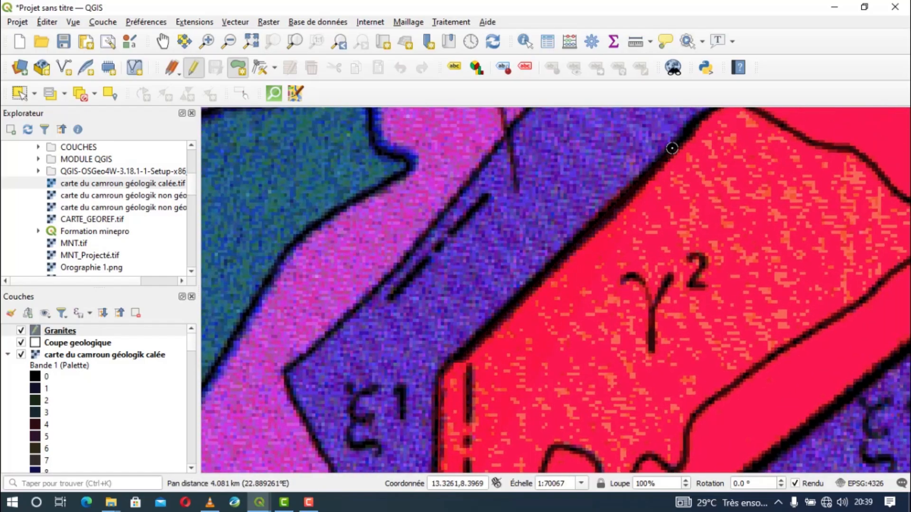
drag(672, 149, 481, 318)
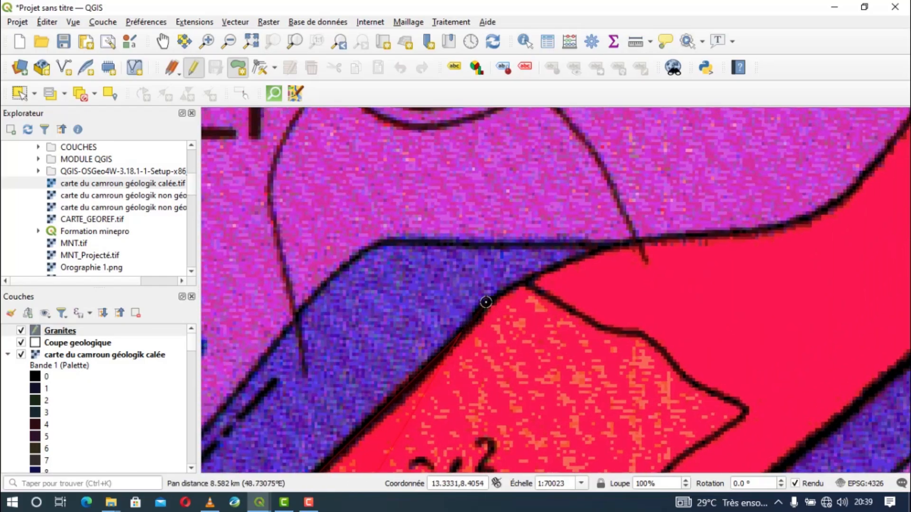
click(488, 302)
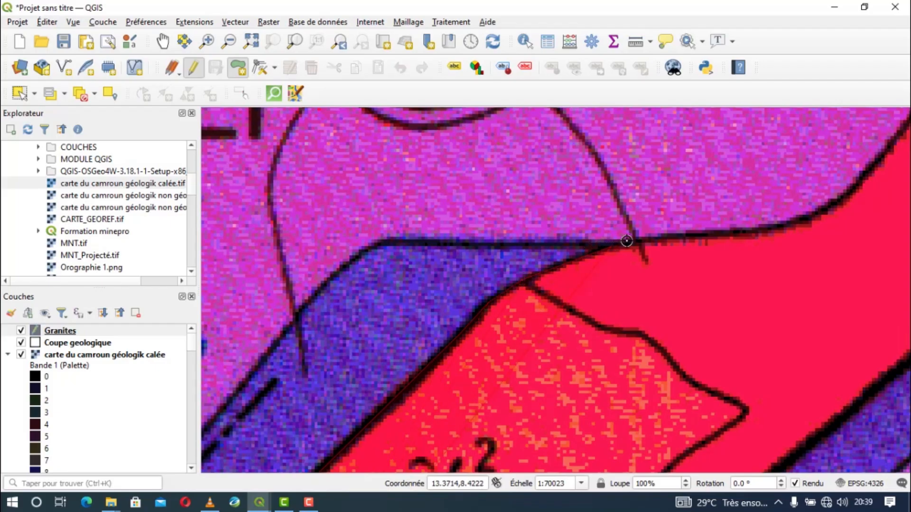
click(644, 240)
drag(728, 234, 409, 329)
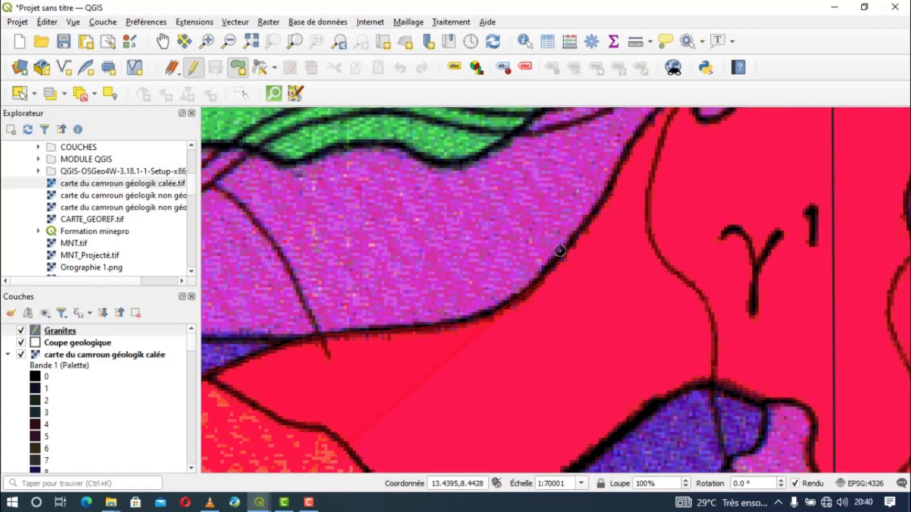
drag(603, 197, 429, 403)
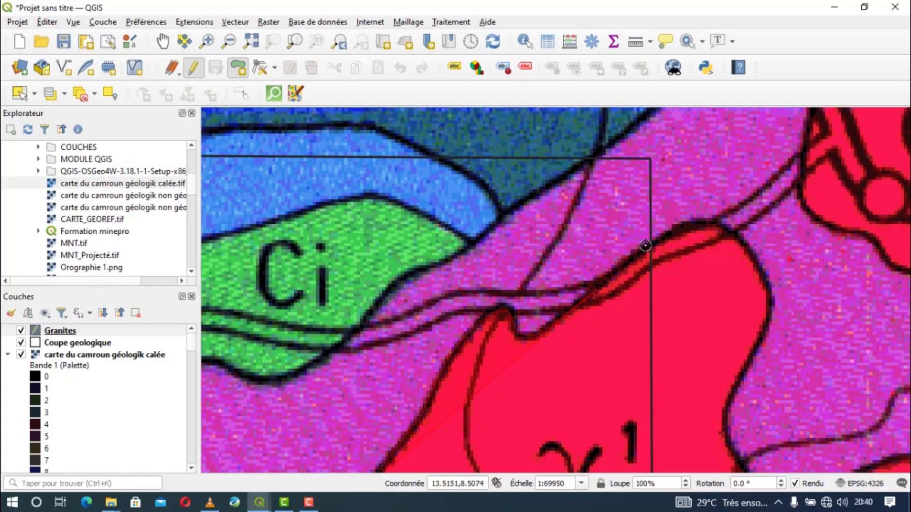
click(651, 245)
Trace the granite polygon down the rectangle's edge and back along the southeastern contact, and finish it with the id left empty
scroll(624, 280, down, 1)
drag(610, 367, 601, 226)
scroll(630, 376, up, 1)
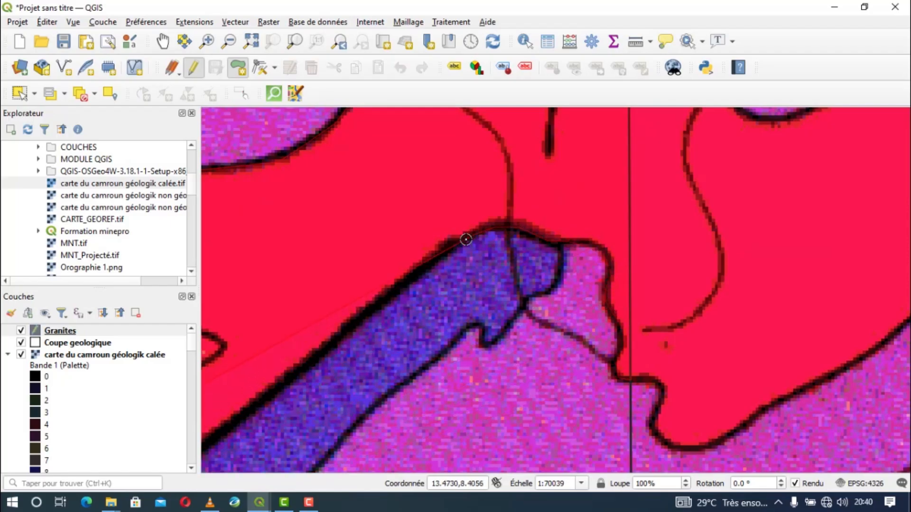
click(372, 305)
drag(371, 305, 817, 204)
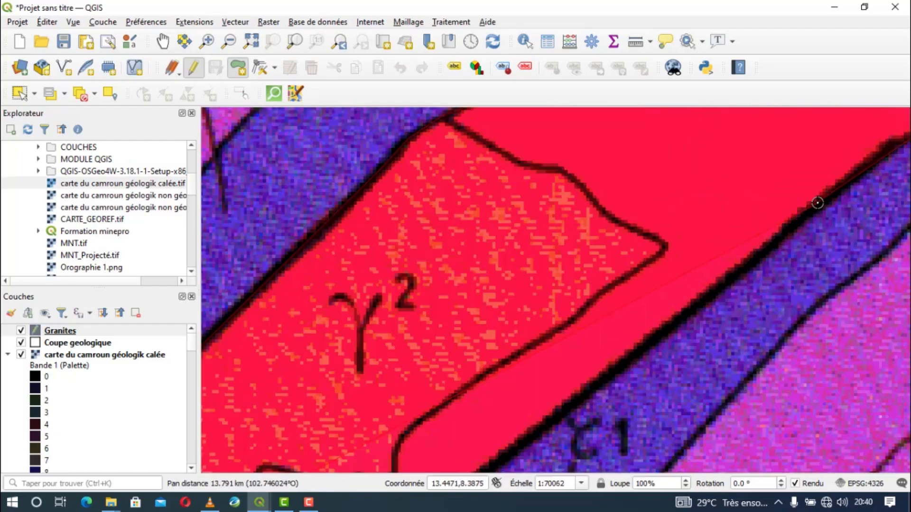
scroll(581, 355, up, 1)
drag(578, 352, 573, 159)
scroll(571, 250, down, 2)
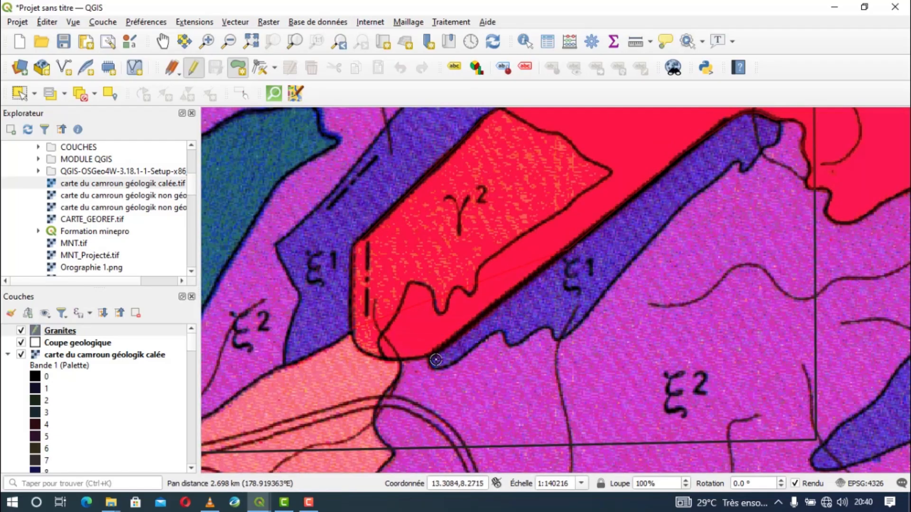
scroll(428, 355, up, 1)
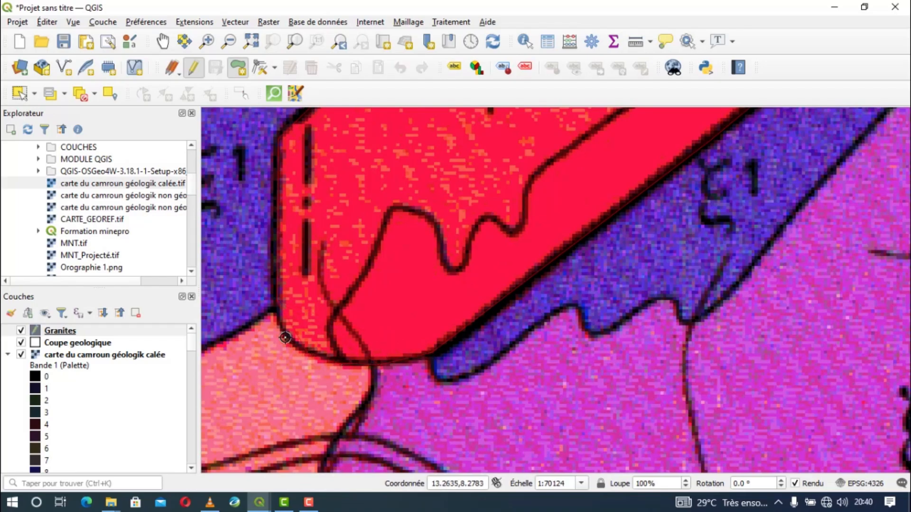
right_click(277, 319)
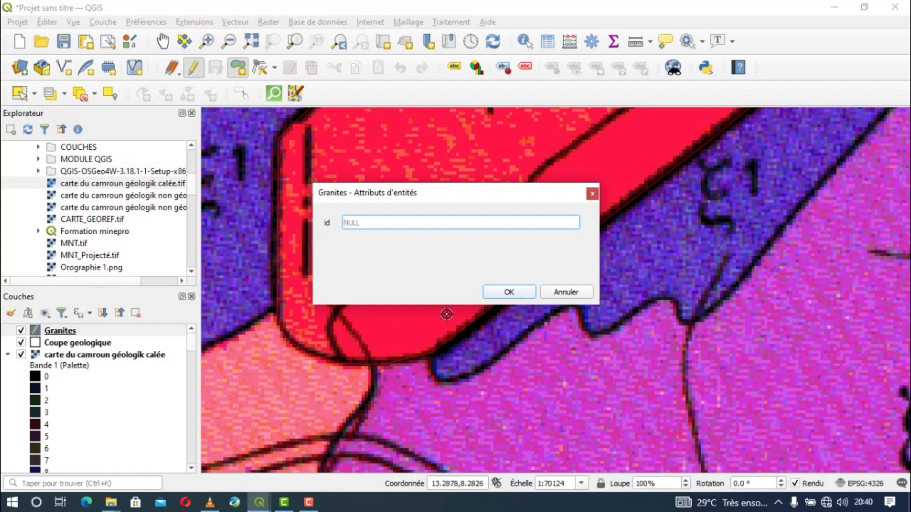
click(509, 292)
Digitize the part of the γ² granite south of Fignole that lies inside the study rectangle, leaving its id empty
scroll(545, 280, down, 3)
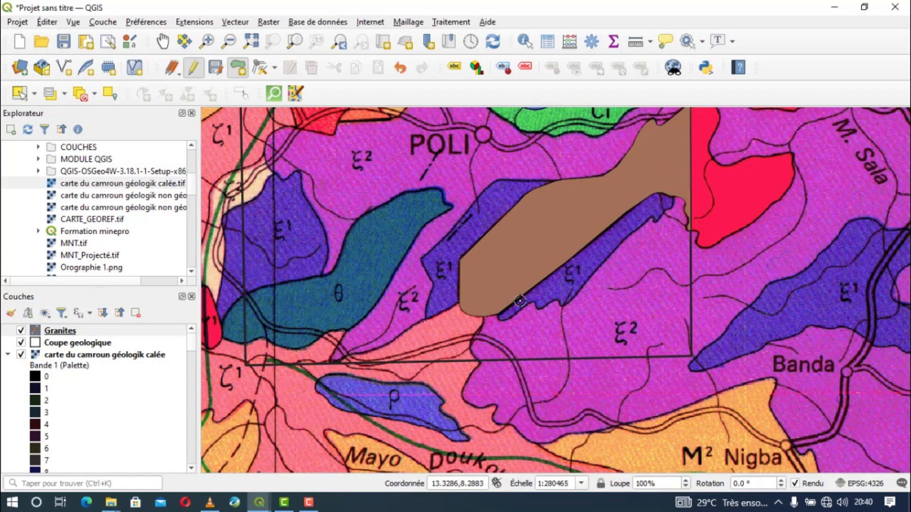
scroll(433, 164, up, 2)
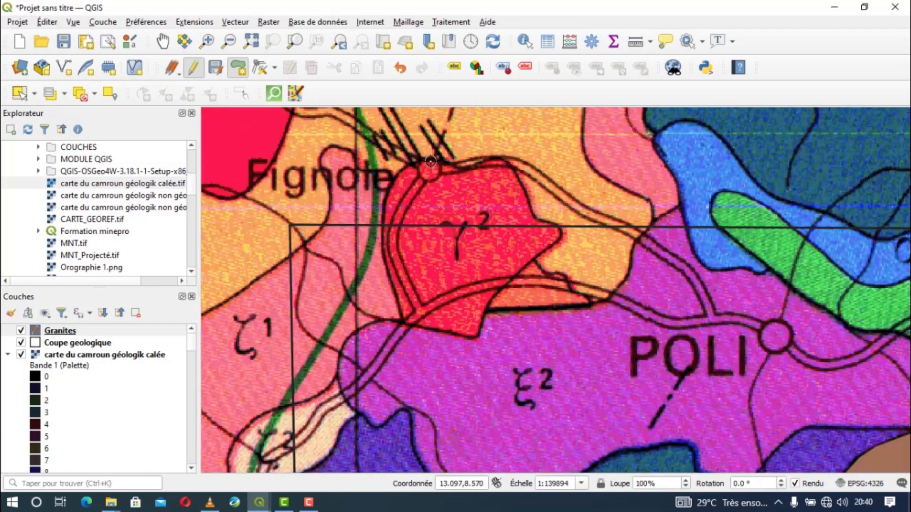
scroll(424, 218, down, 1)
scroll(401, 222, up, 1)
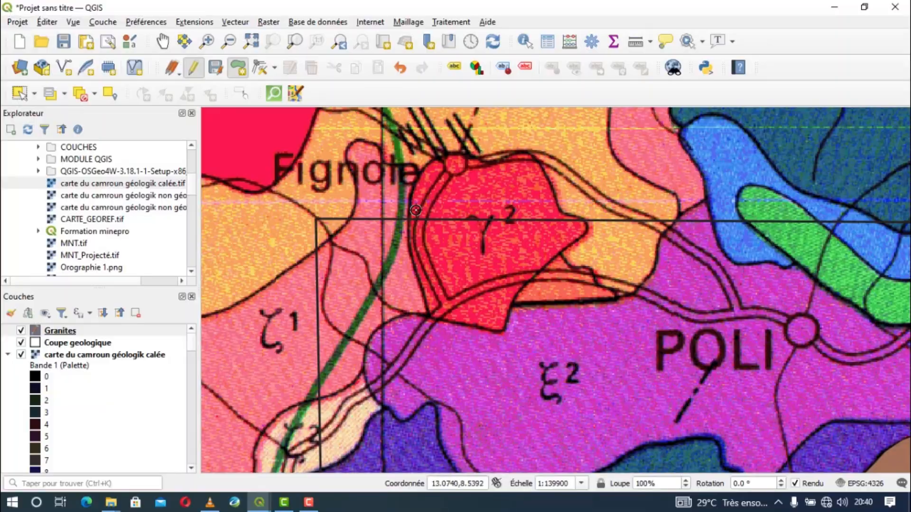
scroll(400, 223, up, 1)
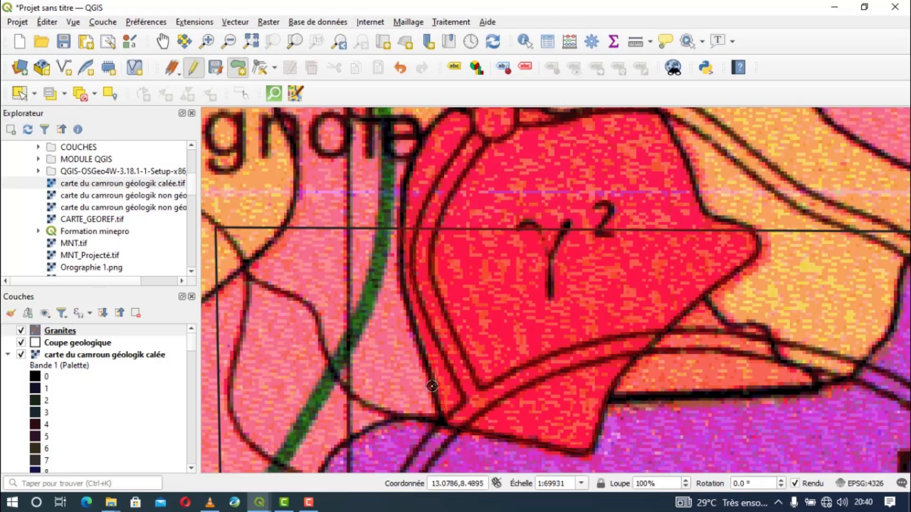
right_click(400, 257)
click(506, 289)
Stop editing the Granites layer and save its changes
scroll(510, 290, down, 1)
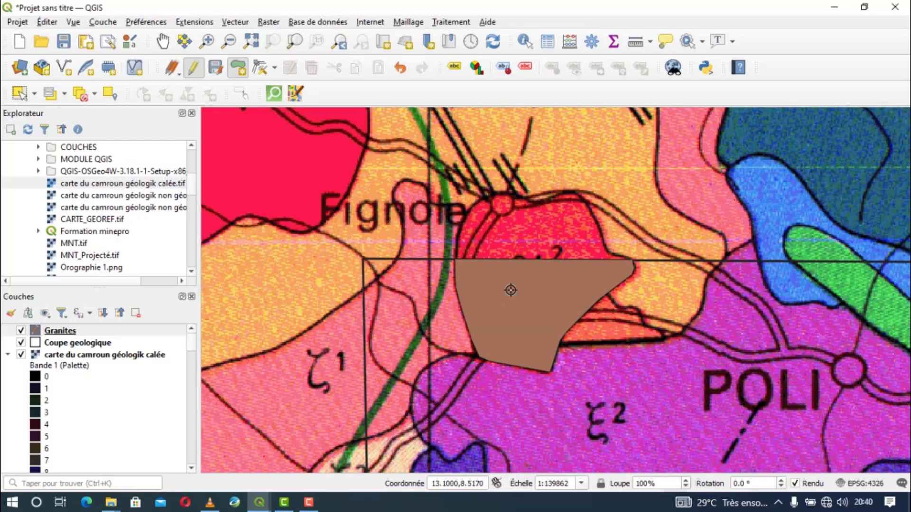
scroll(510, 290, down, 1)
drag(561, 330, 458, 264)
scroll(458, 264, down, 1)
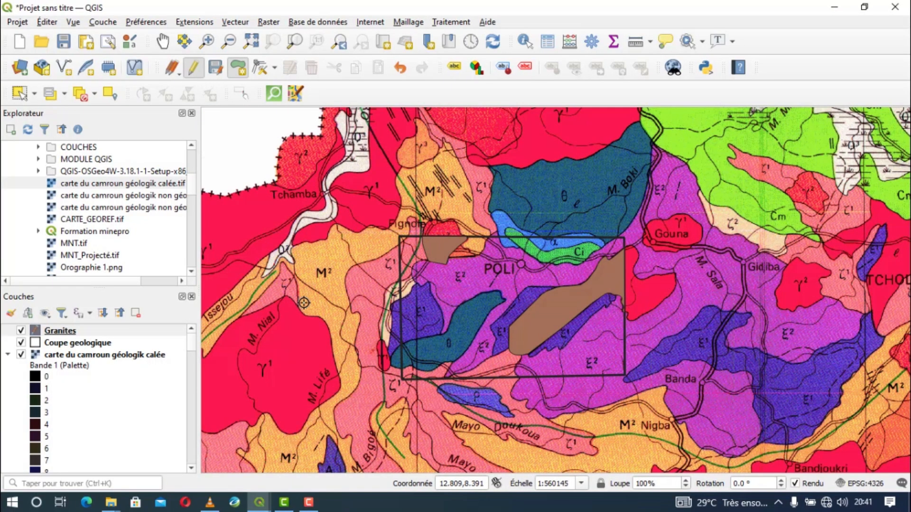
click(193, 67)
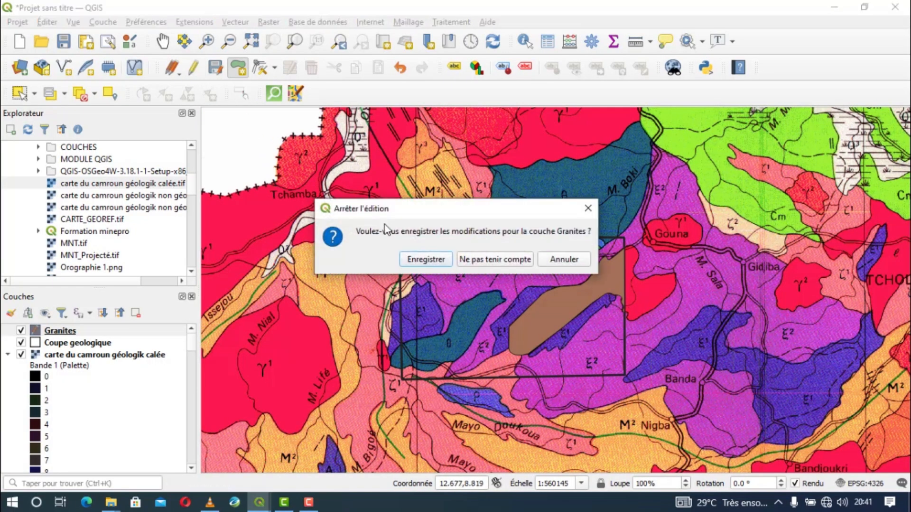
click(426, 260)
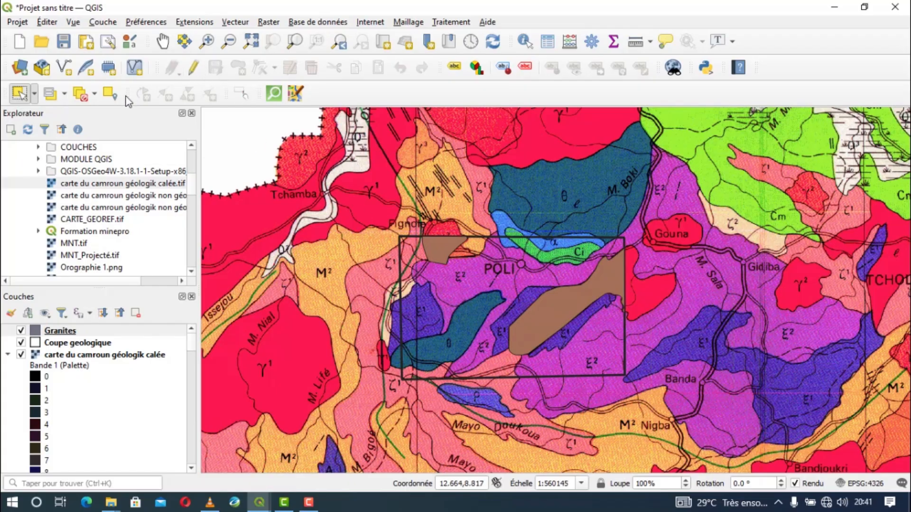
Start another new shapefile layer and set its file to Micashistes in the COUCHES folder
click(113, 24)
mouse_move(315, 57)
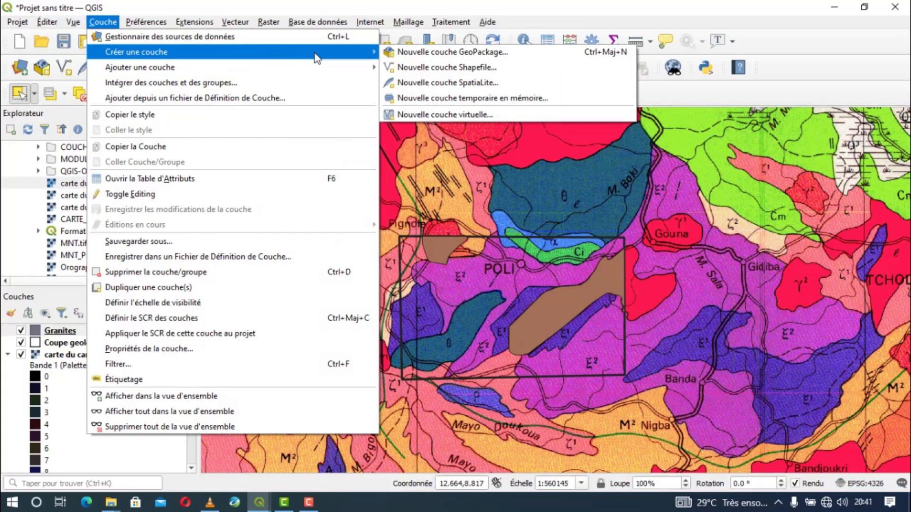
click(435, 68)
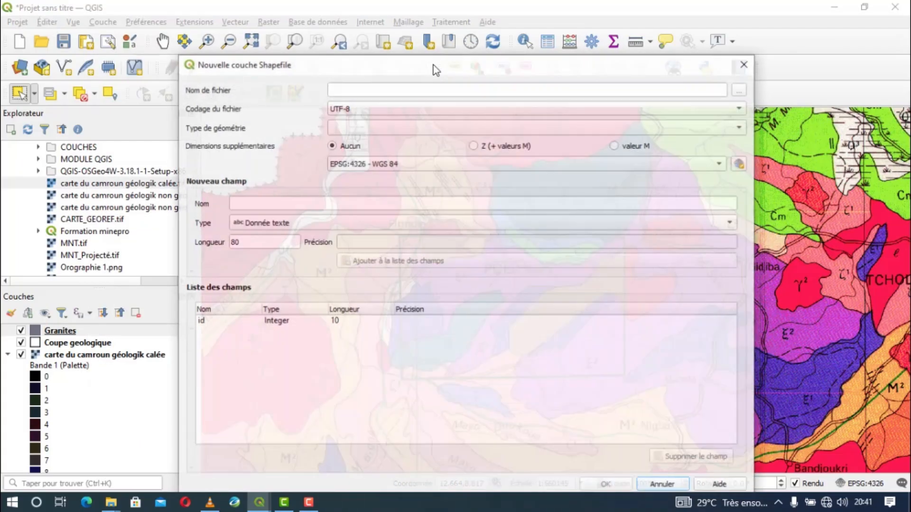
click(741, 89)
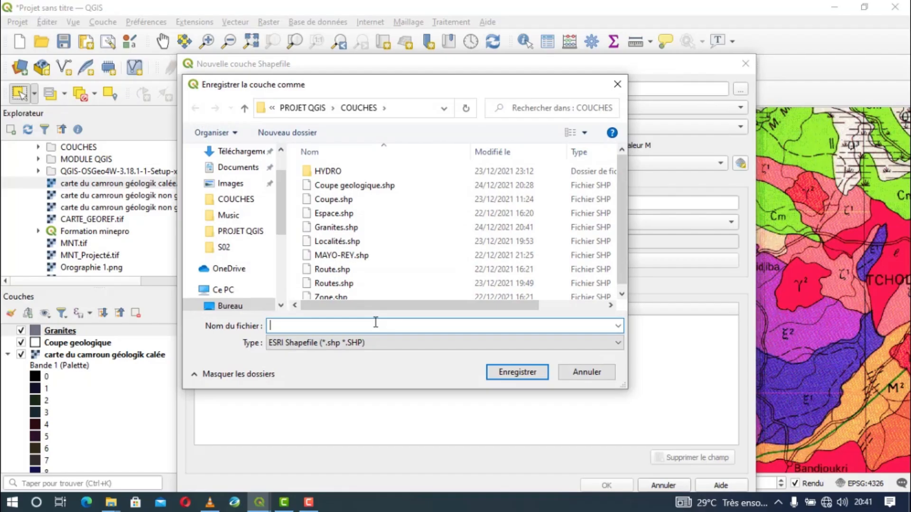
text(Micashistes)
click(506, 375)
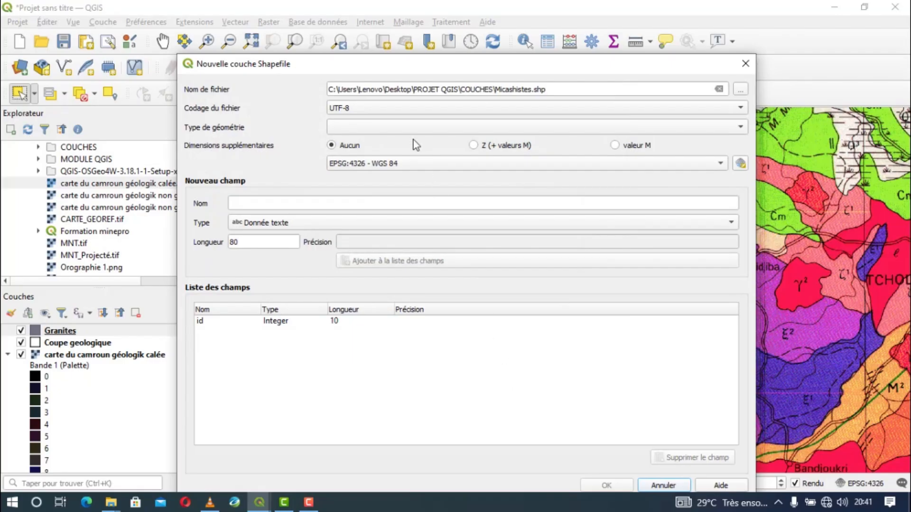
Create the Micashistes layer with Polygone geometry and put it into edit mode
click(413, 128)
click(410, 186)
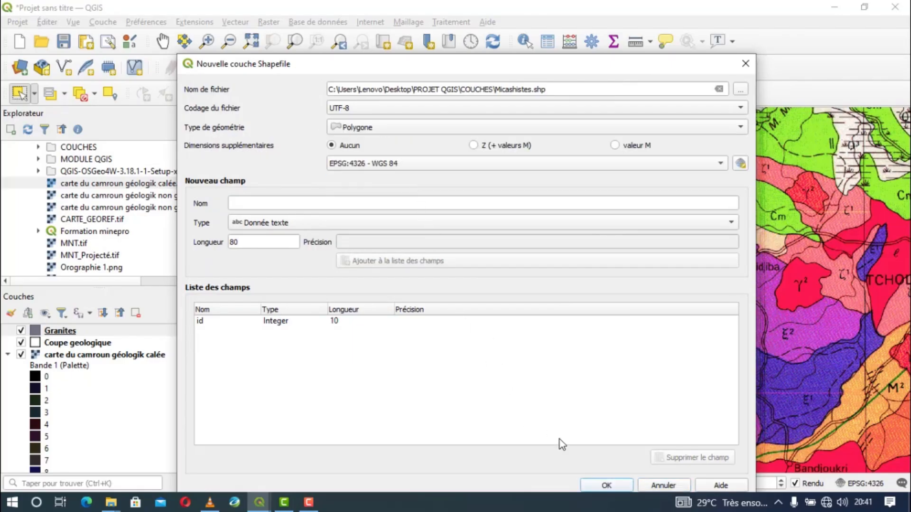
click(606, 485)
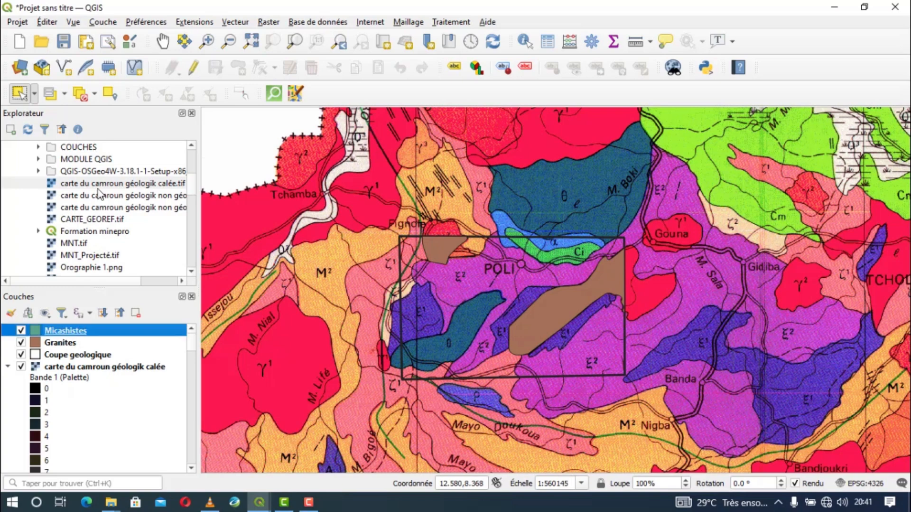
click(192, 67)
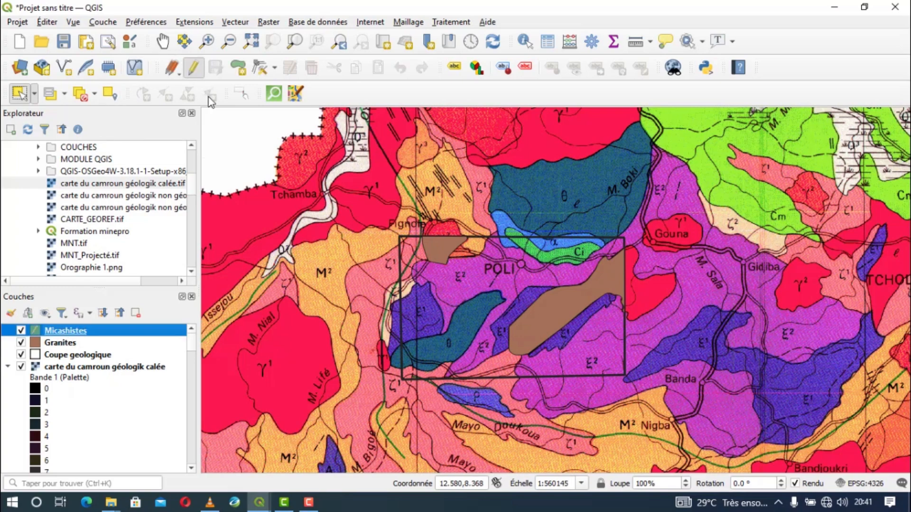
Try to trace the ξ² micaschist polygon from the small granite's eastern side along the northern contact towards the Ci unit
click(238, 68)
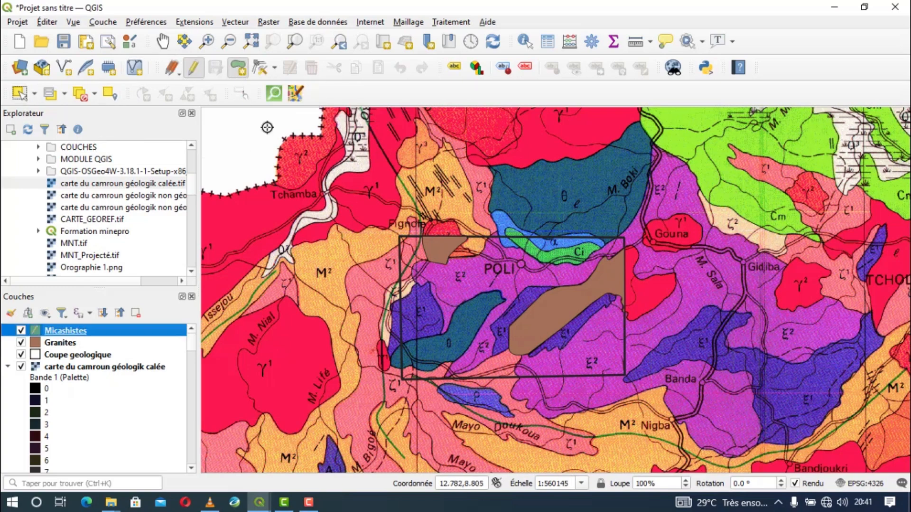
scroll(429, 335, up, 1)
scroll(467, 169, up, 1)
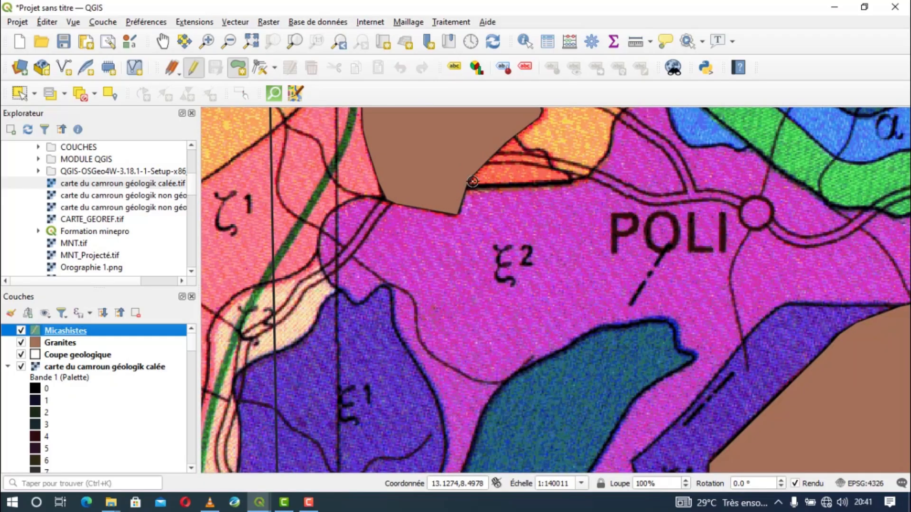
scroll(471, 185, up, 1)
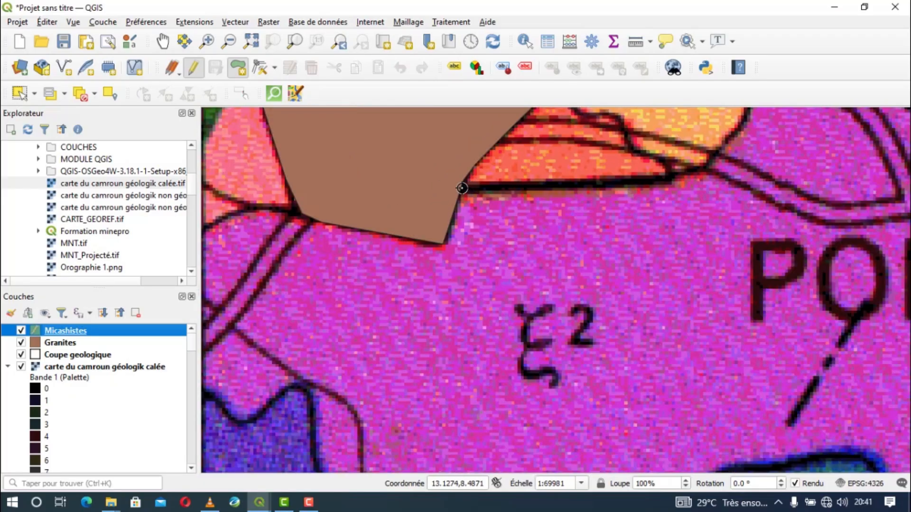
click(467, 188)
click(630, 185)
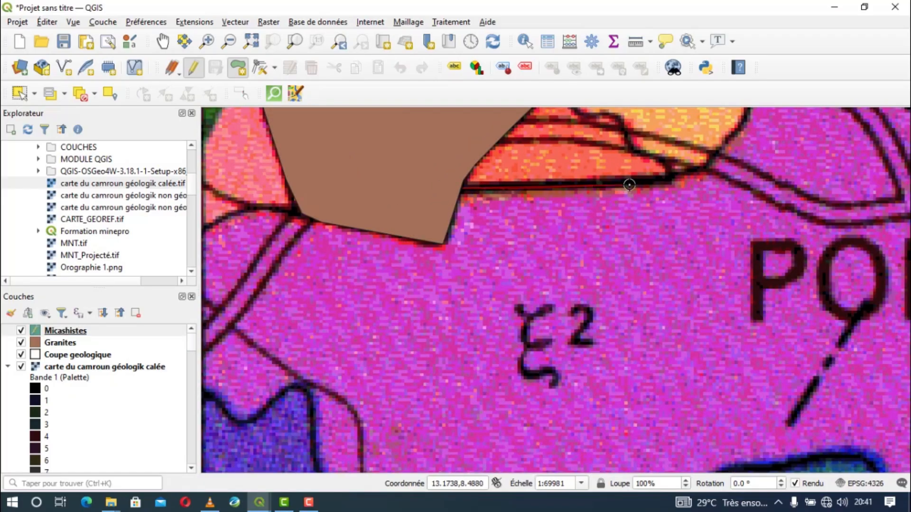
click(674, 180)
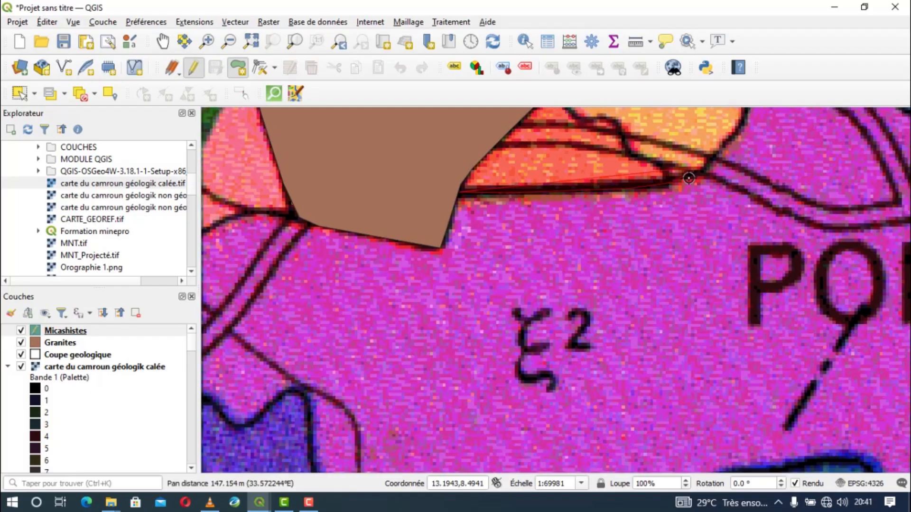
drag(703, 162, 421, 325)
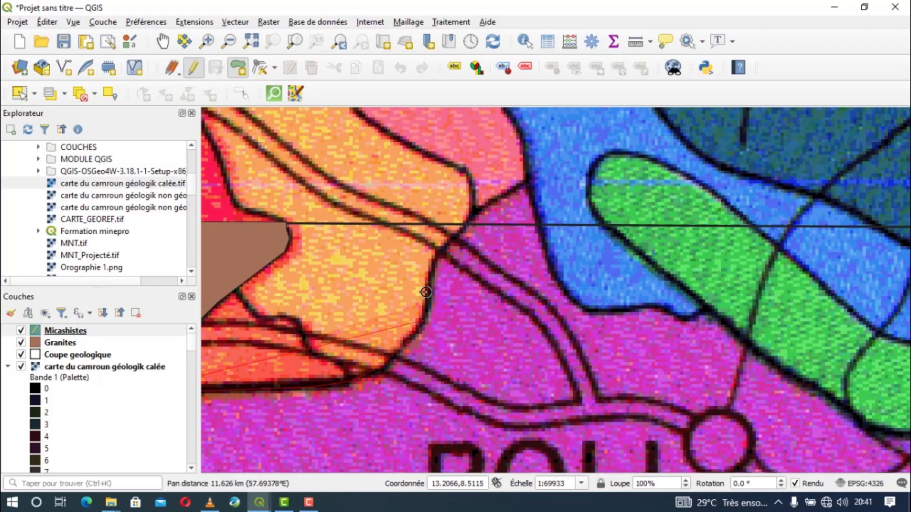
click(464, 224)
key(BackSpace)
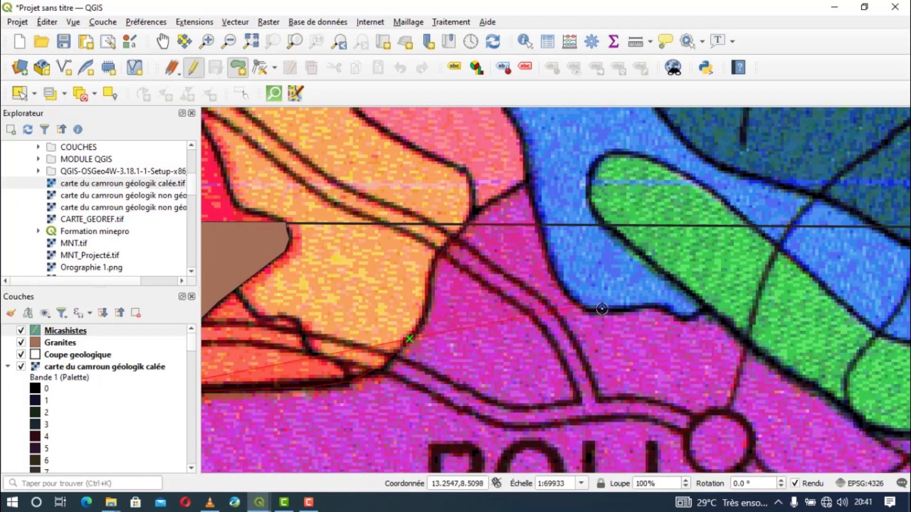
click(679, 313)
scroll(702, 313, down, 1)
drag(705, 311, 239, 249)
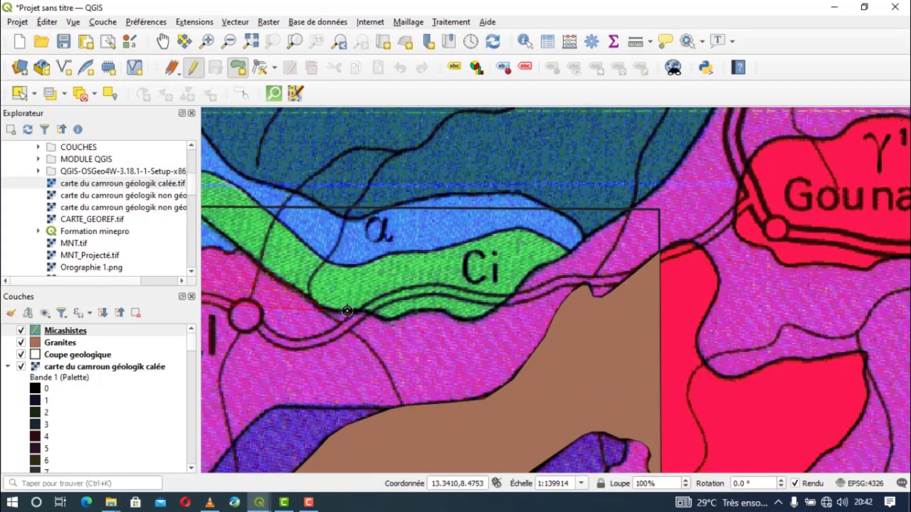
Continue the ξ² polygon along the southern contact of the green Ci unit towards the rectangle's northeastern corner
click(364, 311)
click(383, 320)
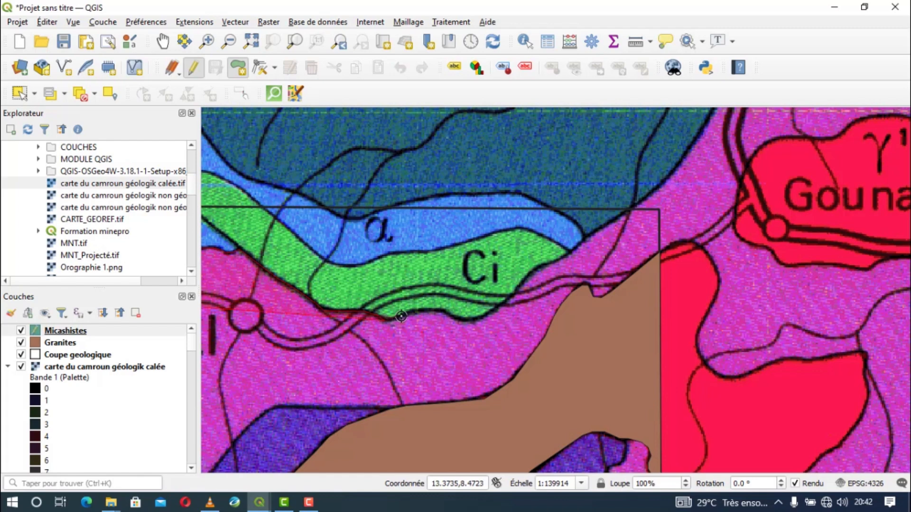
click(401, 316)
click(413, 312)
click(433, 311)
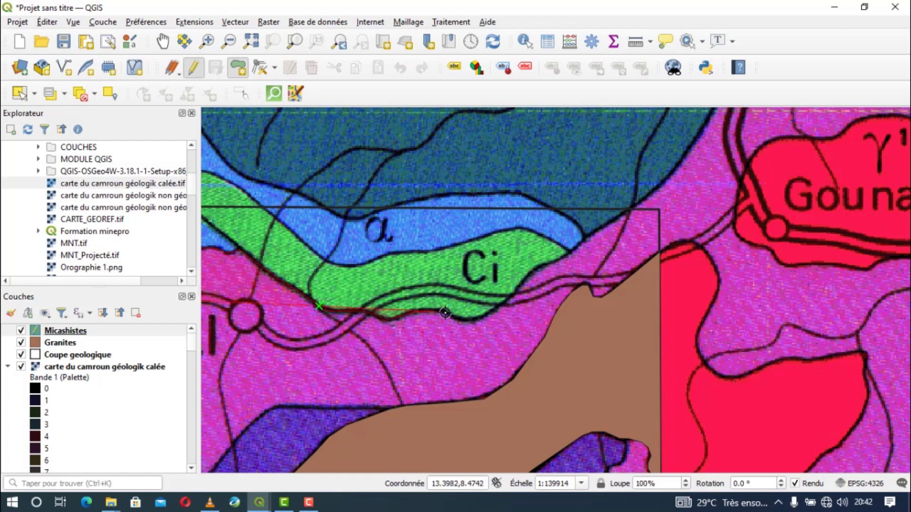
click(445, 313)
click(454, 318)
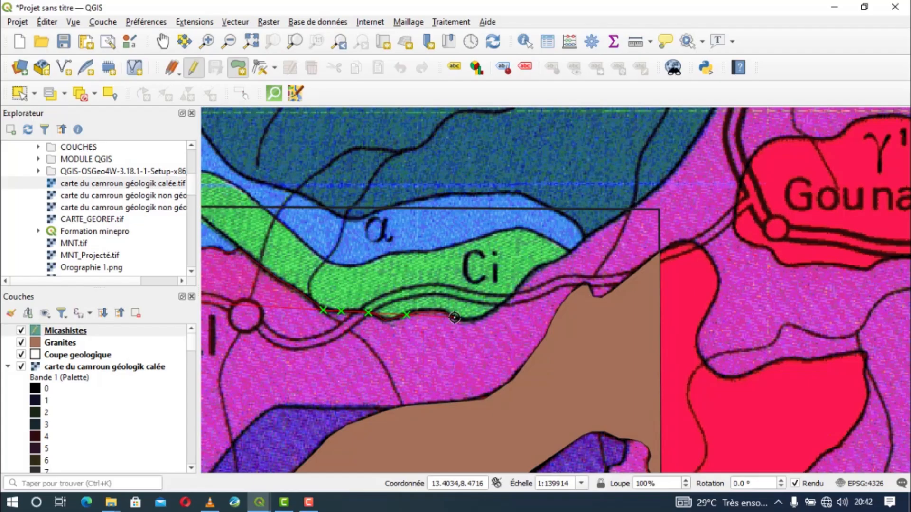
scroll(463, 321, up, 2)
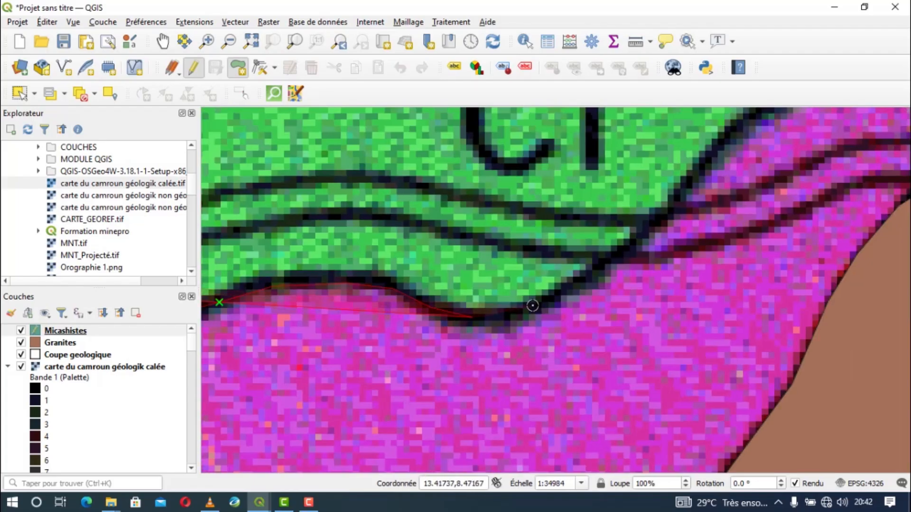
drag(635, 234, 441, 381)
scroll(441, 381, down, 1)
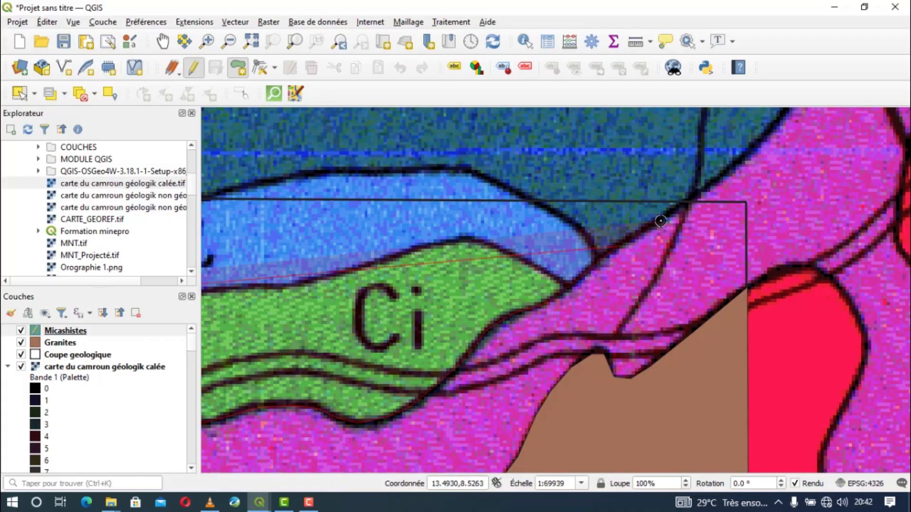
Take the polygon around the rectangle's northeastern corner down to the granite and finish it with the id left empty
click(674, 210)
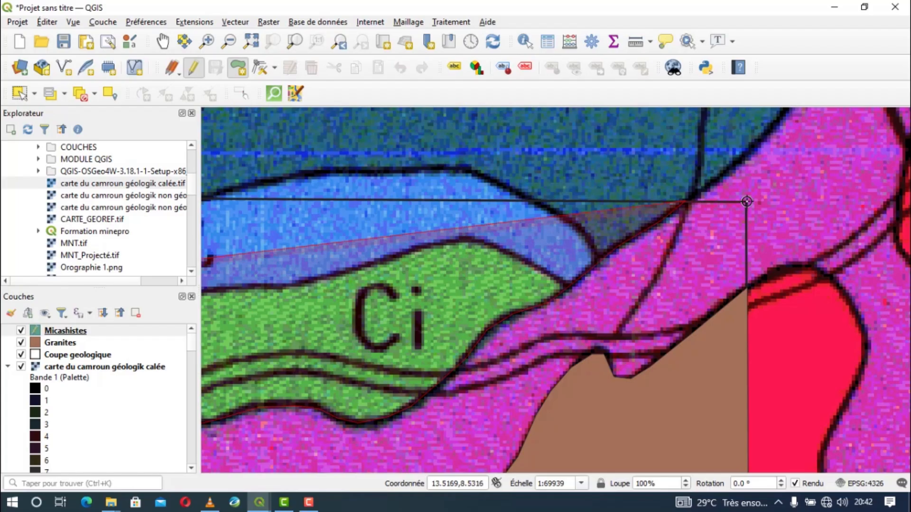
click(746, 288)
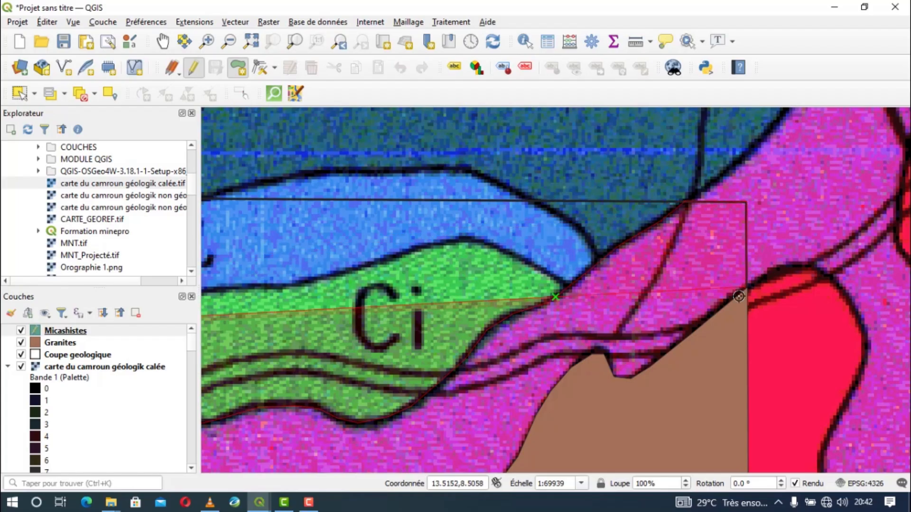
scroll(716, 314, up, 1)
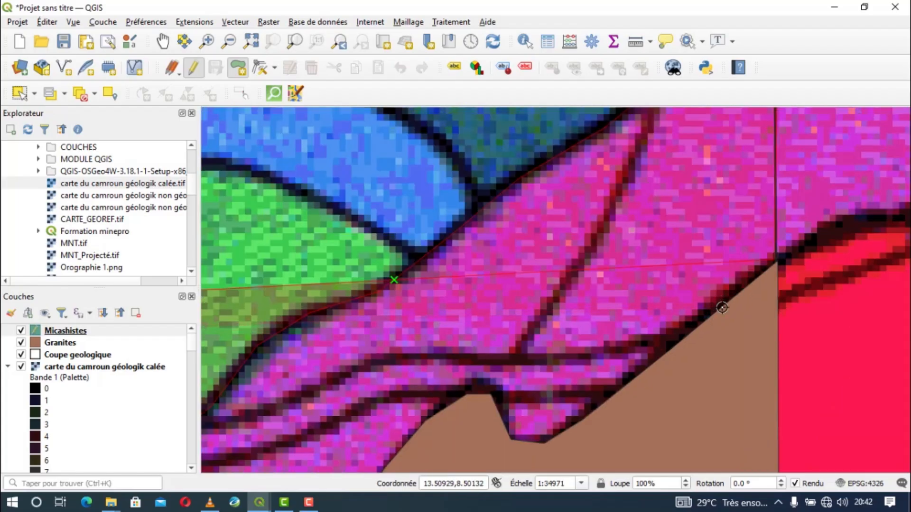
right_click(722, 311)
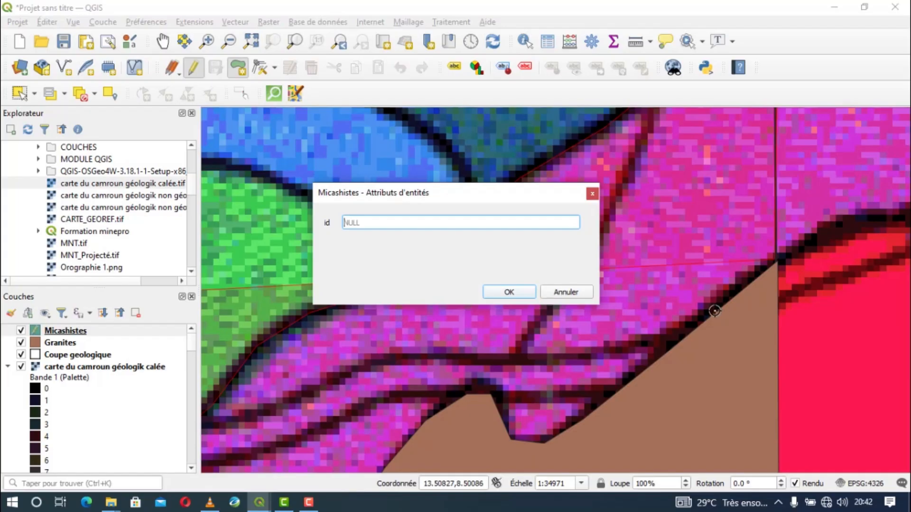
click(522, 294)
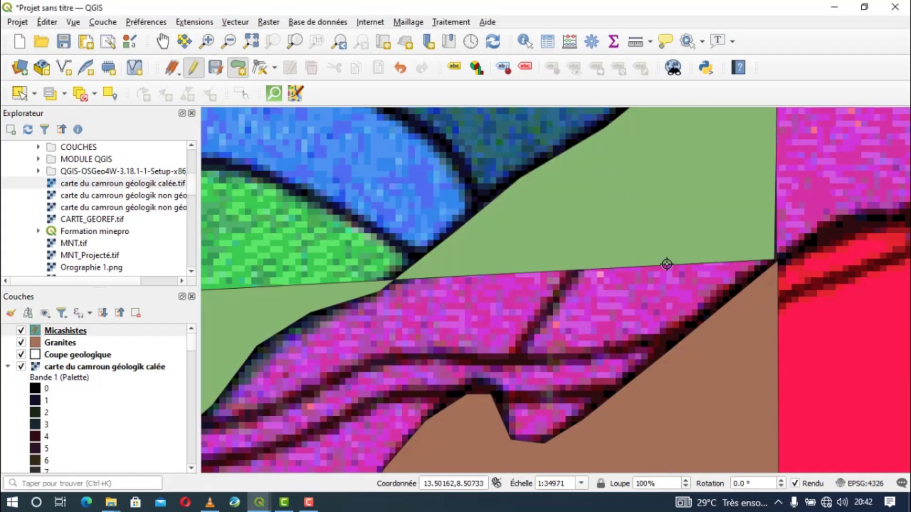
Try to correct the micaschist polygon with the vertex tool at its corner where the rectangle's eastern edge meets the granite
click(261, 68)
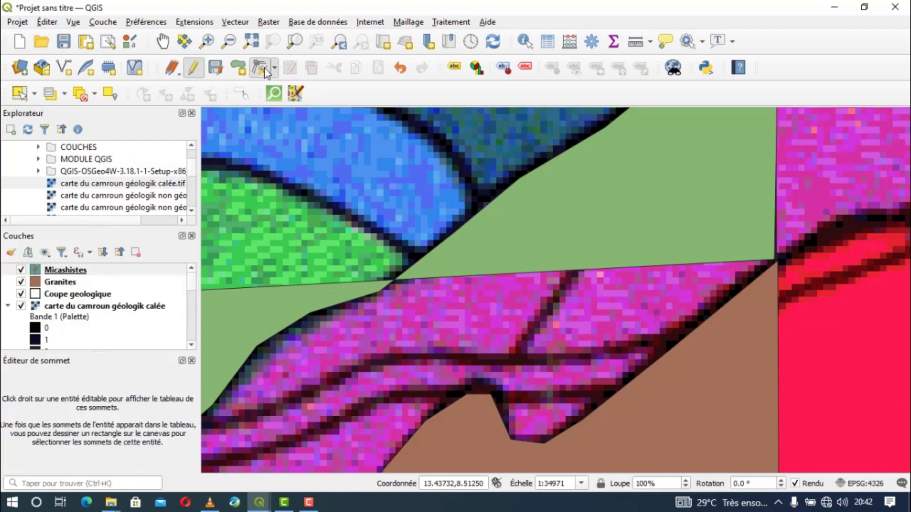
click(192, 360)
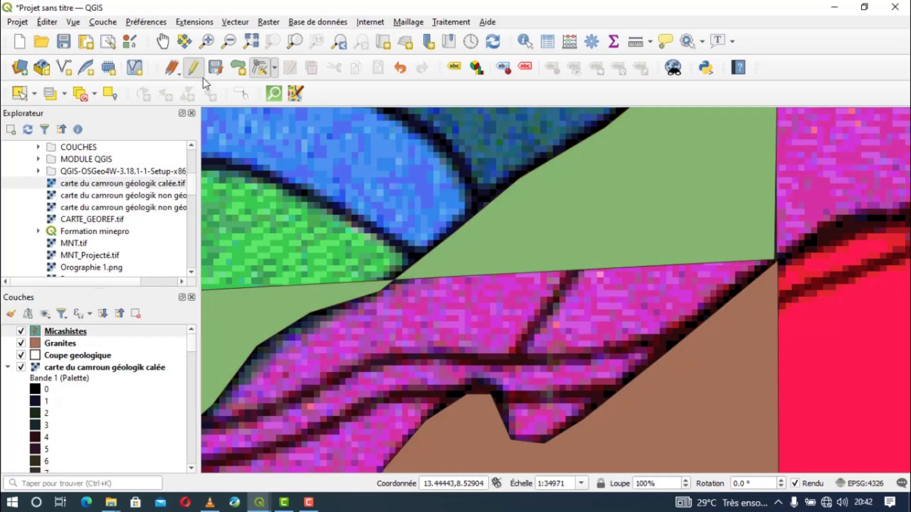
click(238, 68)
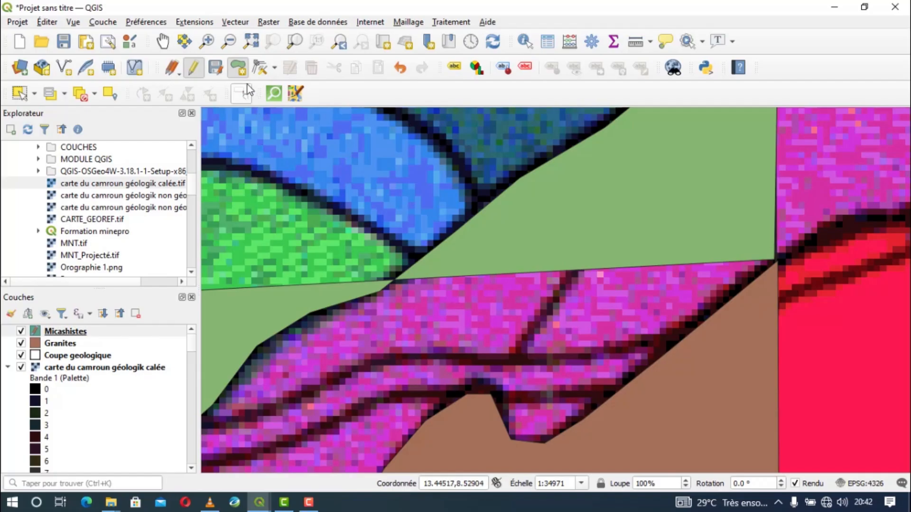
click(259, 68)
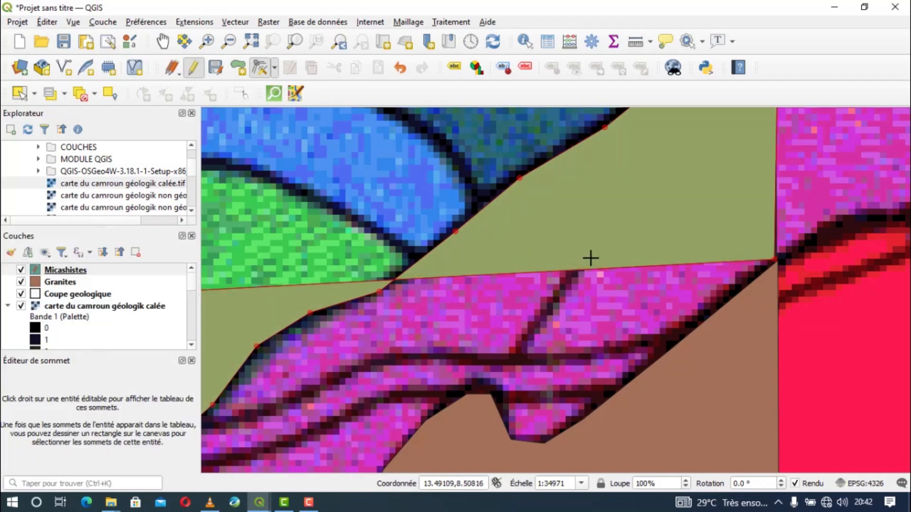
click(775, 259)
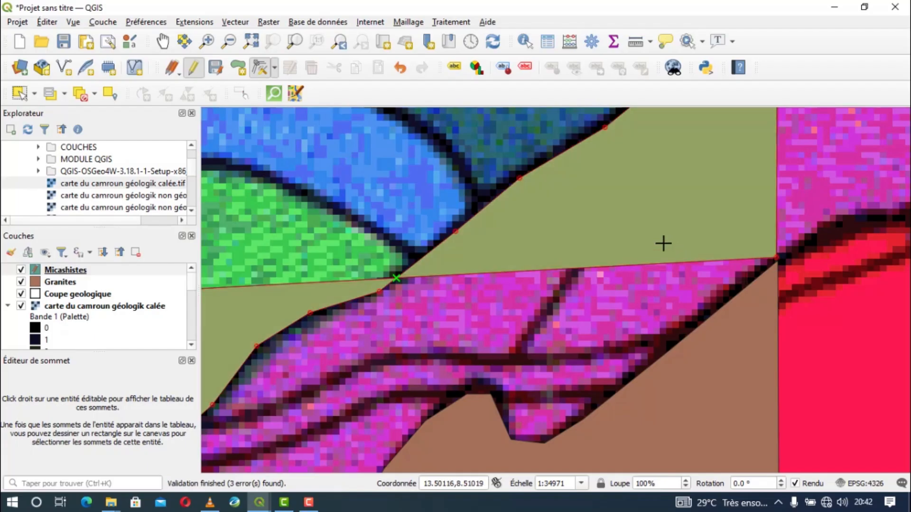
key(Delete)
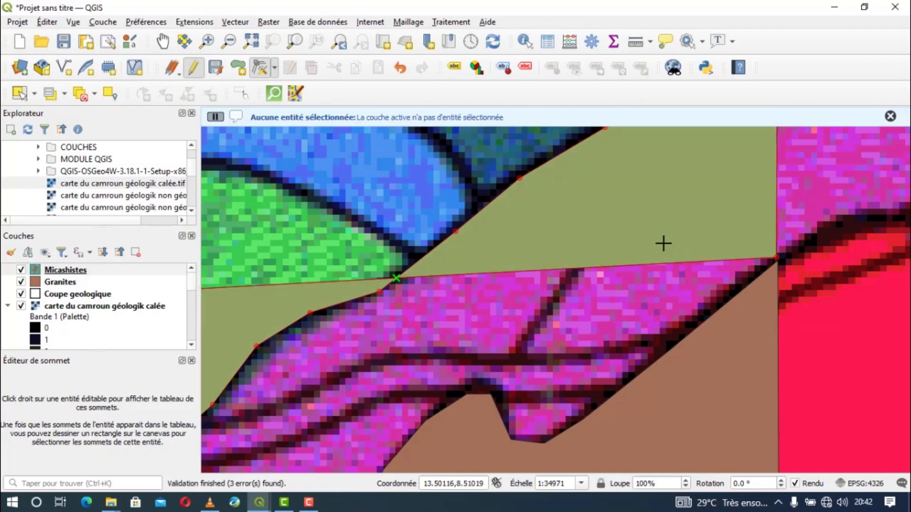
Select the faulty micaschist polygon and delete it
click(19, 93)
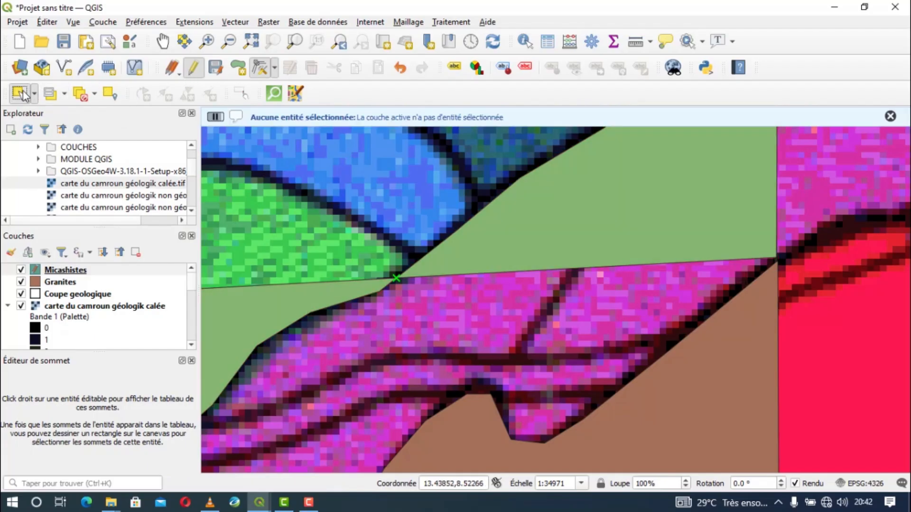
click(576, 224)
key(Delete)
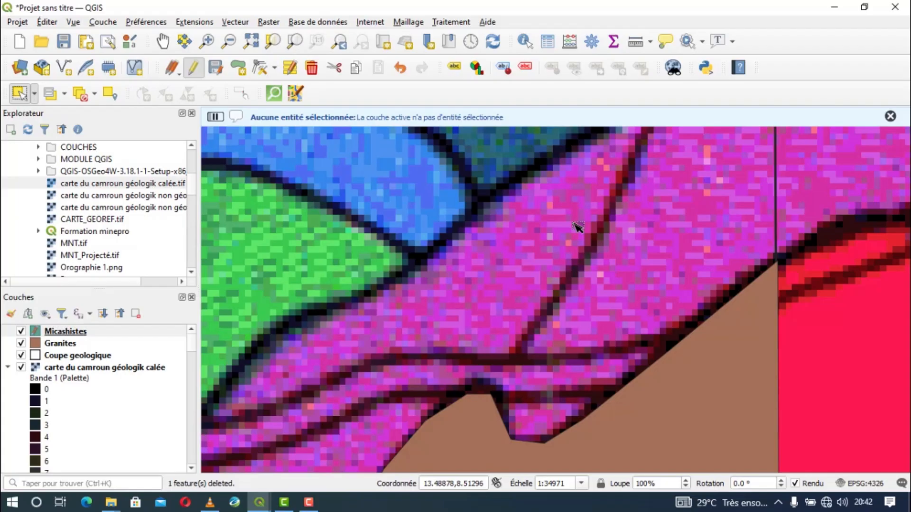
Start a new Micashistes polygon where the granite's southern corner meets the rectangle's eastern edge and trace its first vertices up the granite boundary
scroll(577, 227, down, 3)
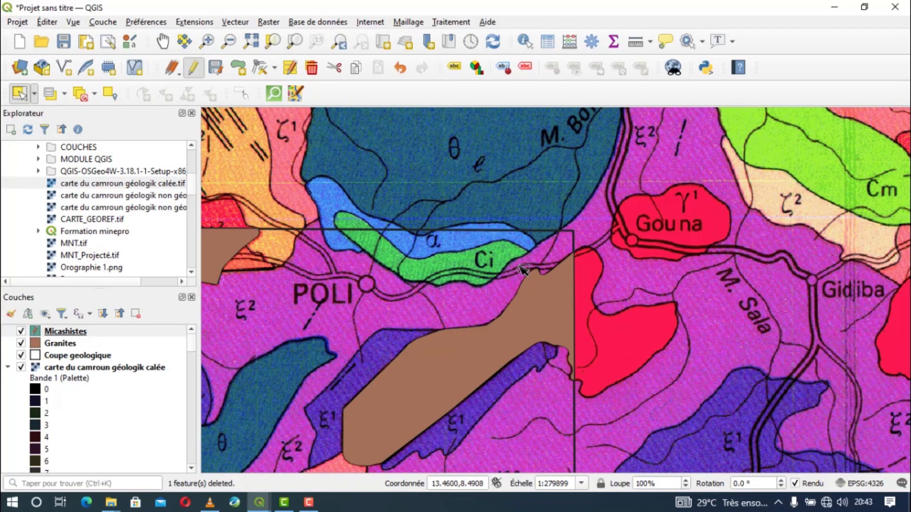
scroll(308, 259, down, 1)
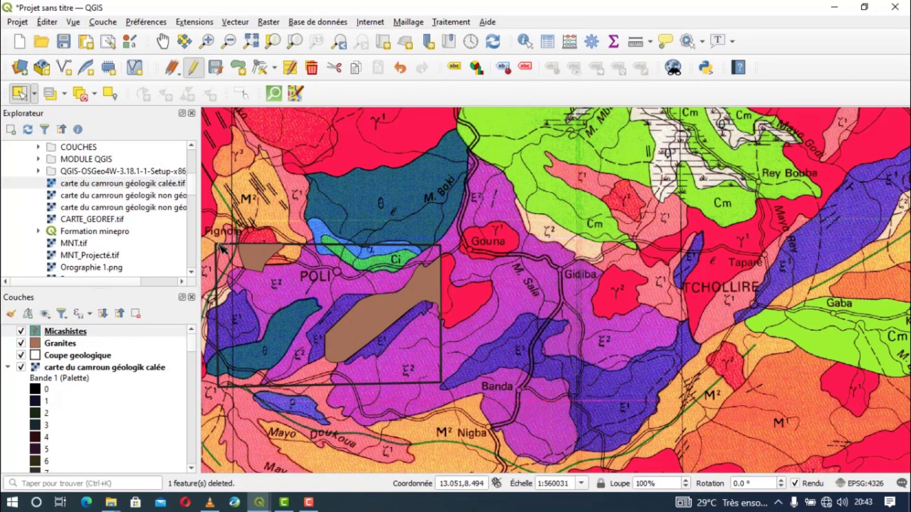
click(238, 67)
scroll(339, 373, up, 1)
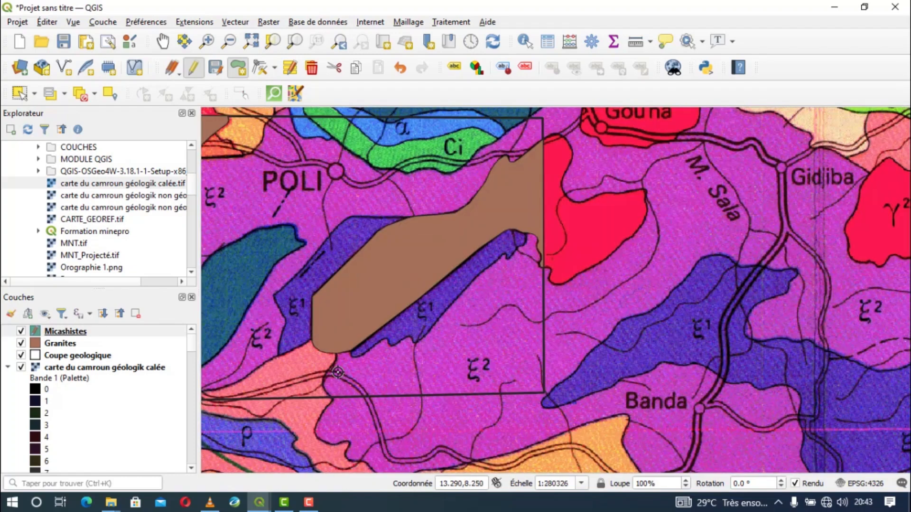
scroll(529, 237, up, 3)
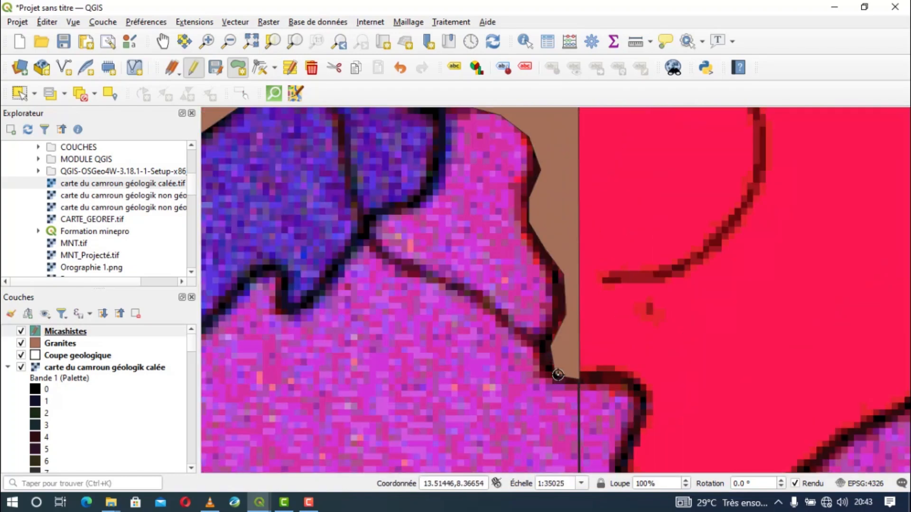
scroll(557, 372, up, 1)
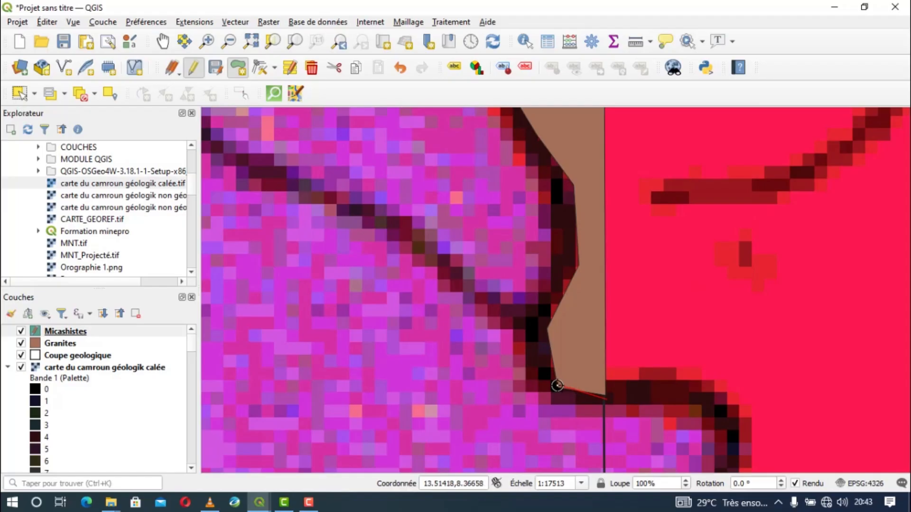
click(557, 387)
click(548, 328)
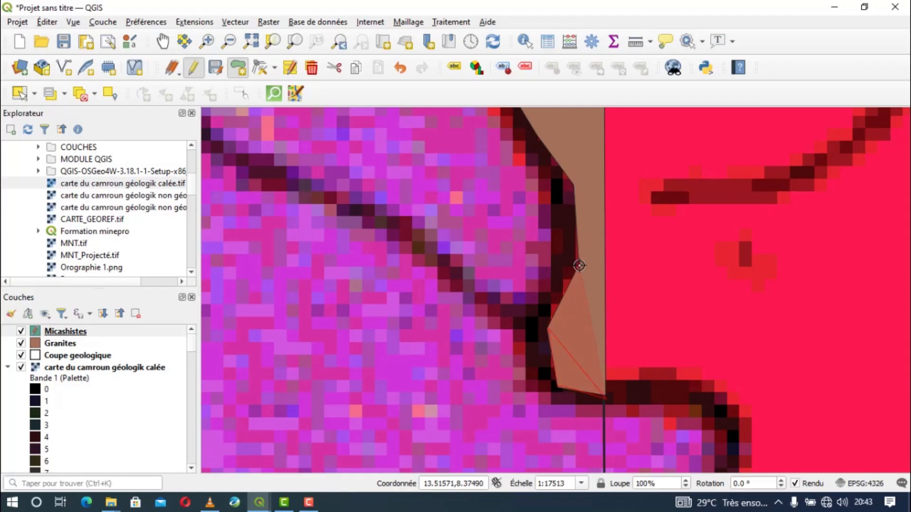
click(578, 265)
Continue the polygon northwards along the granite's jagged contact with the magenta ξ² unit to its rounded bend
drag(570, 240, 631, 410)
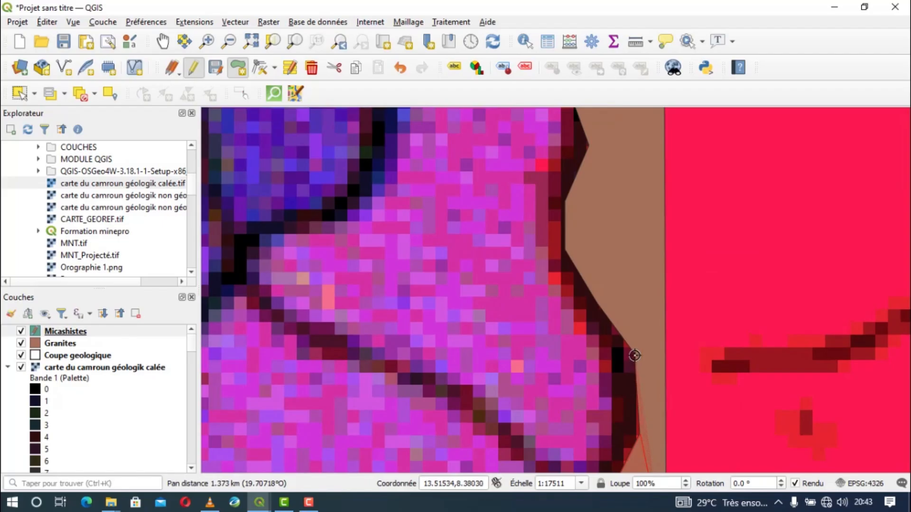
click(635, 356)
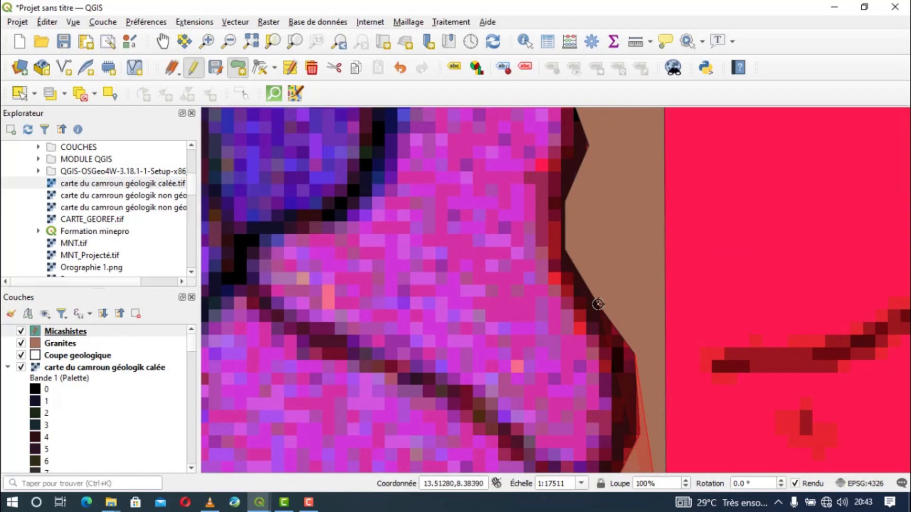
click(597, 304)
click(565, 250)
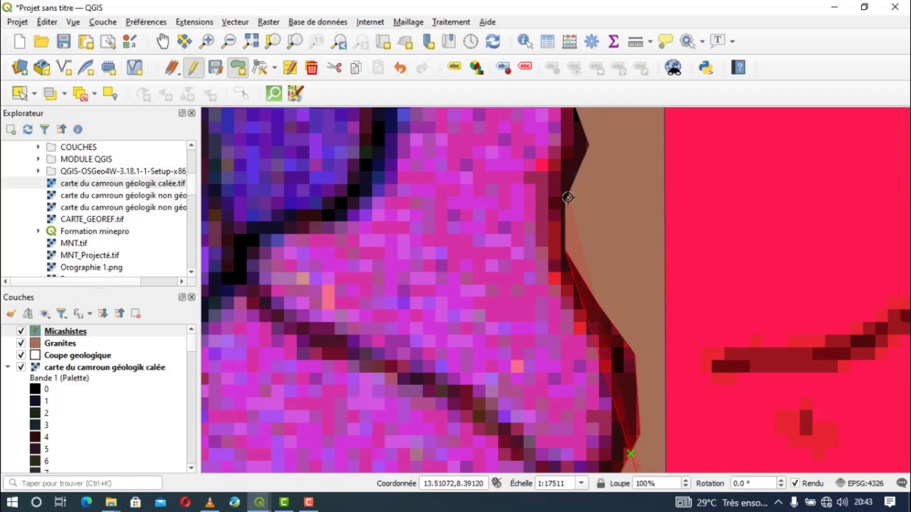
click(565, 201)
drag(565, 201, 587, 364)
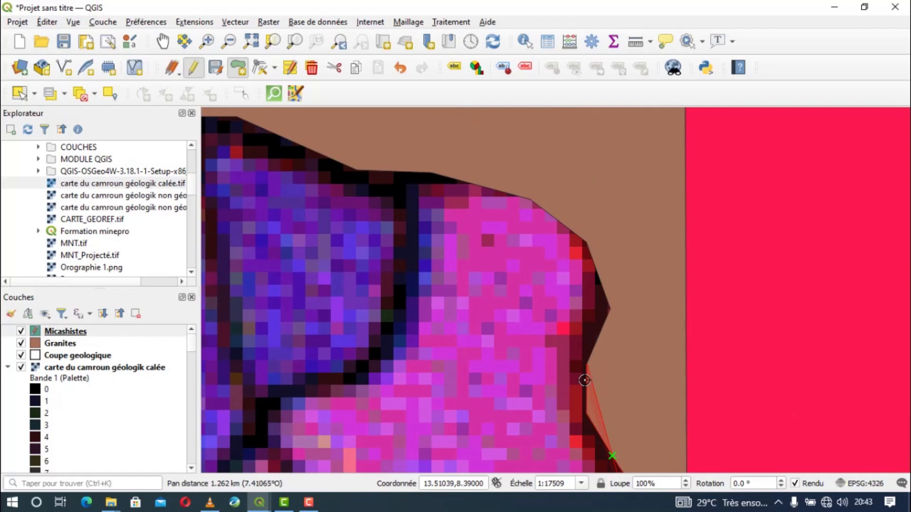
click(609, 308)
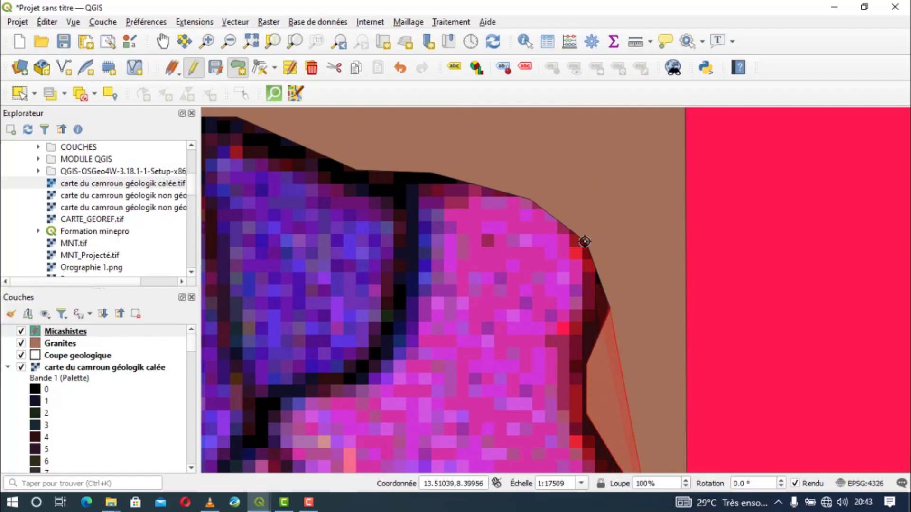
click(586, 243)
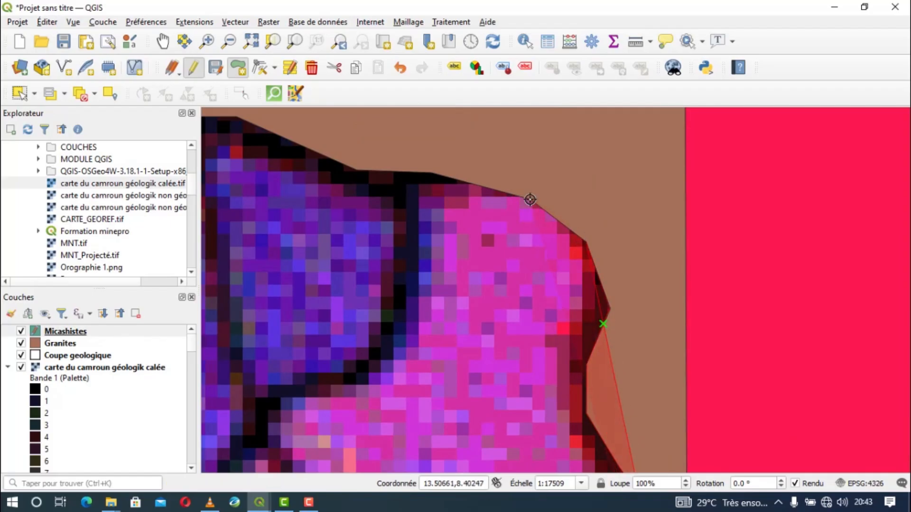
click(530, 200)
Carry the polygon westwards along the granite boundary over the northeastern tip of the violet ξ¹ band
drag(530, 200, 769, 301)
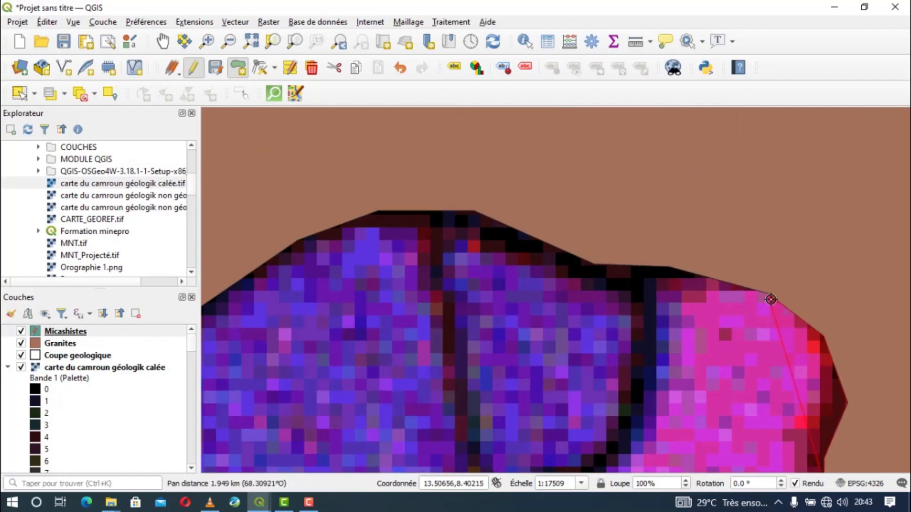
click(674, 269)
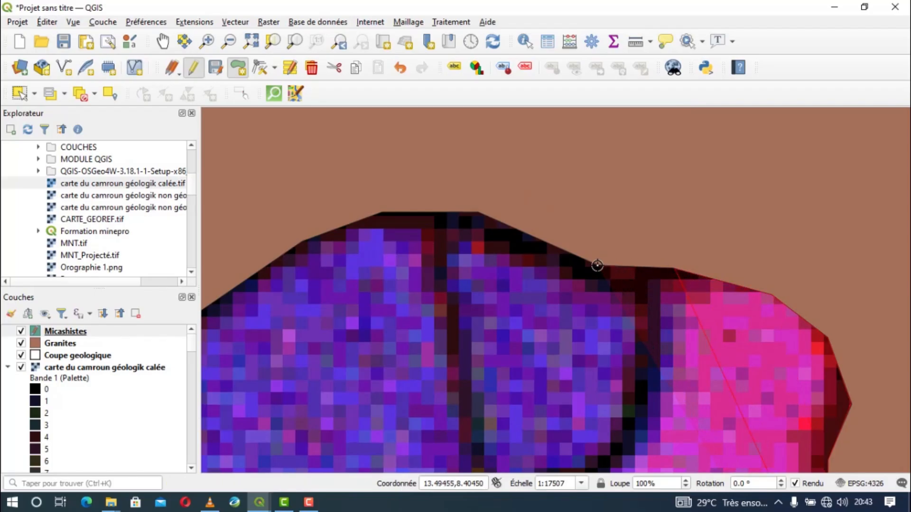
click(598, 266)
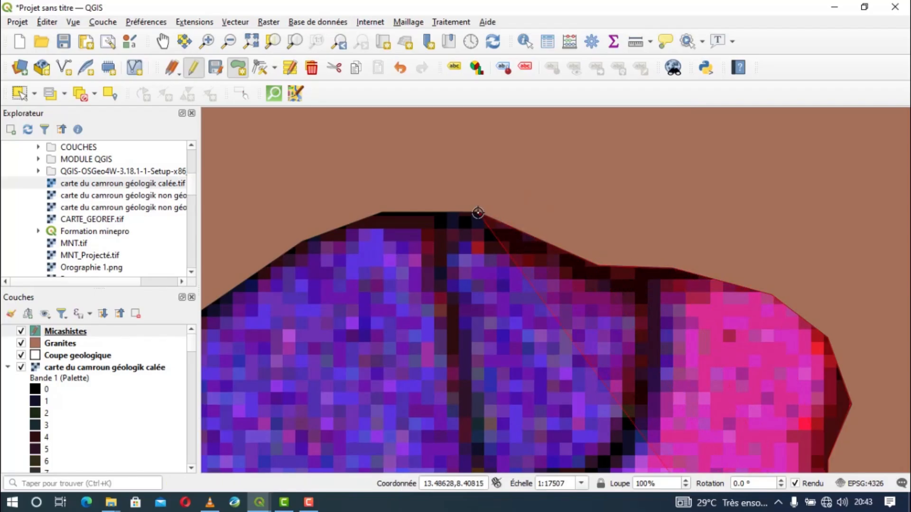
scroll(478, 213, down, 1)
drag(478, 212, 683, 209)
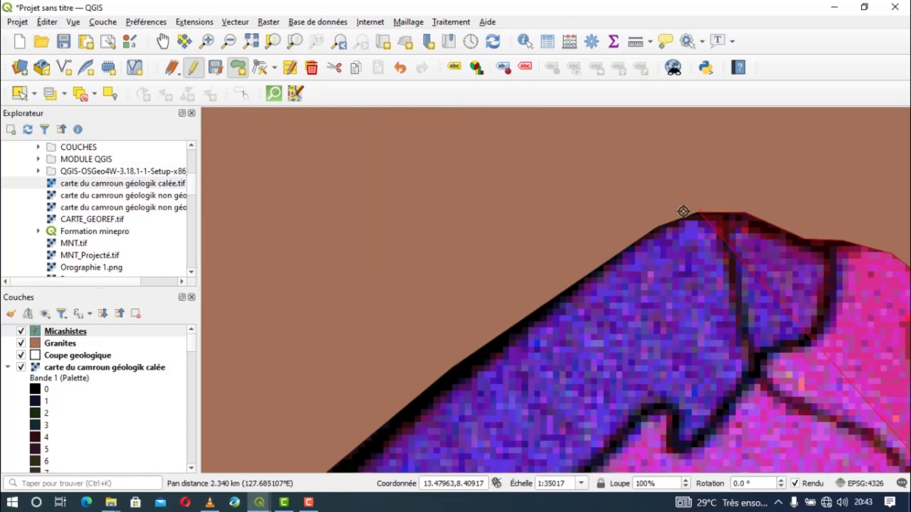
click(656, 226)
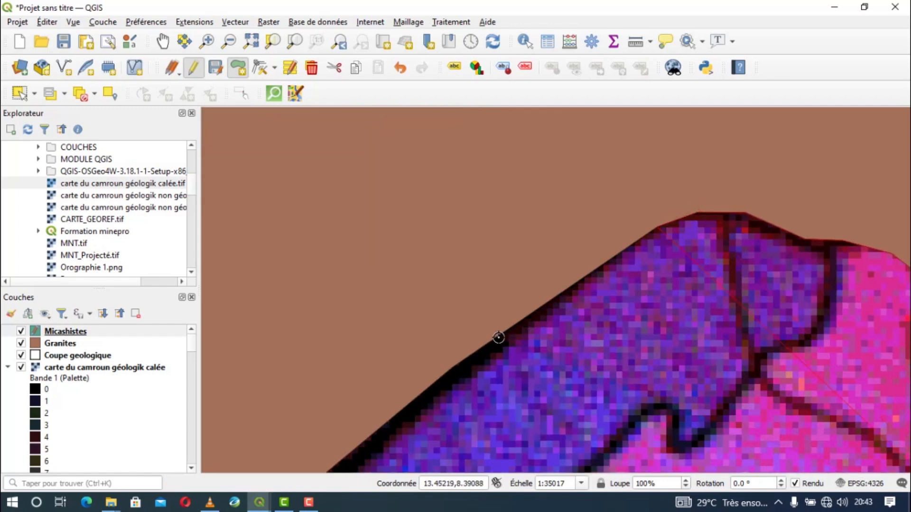
Trace the polygon down the long straight contact between the granite and the ξ¹ band to the band's southwestern end
drag(493, 338, 692, 217)
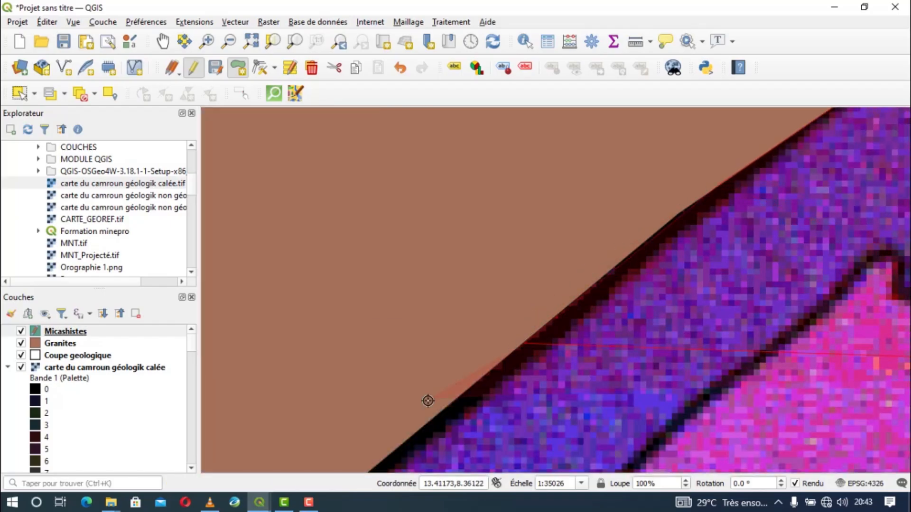
drag(465, 387, 745, 212)
scroll(670, 301, down, 1)
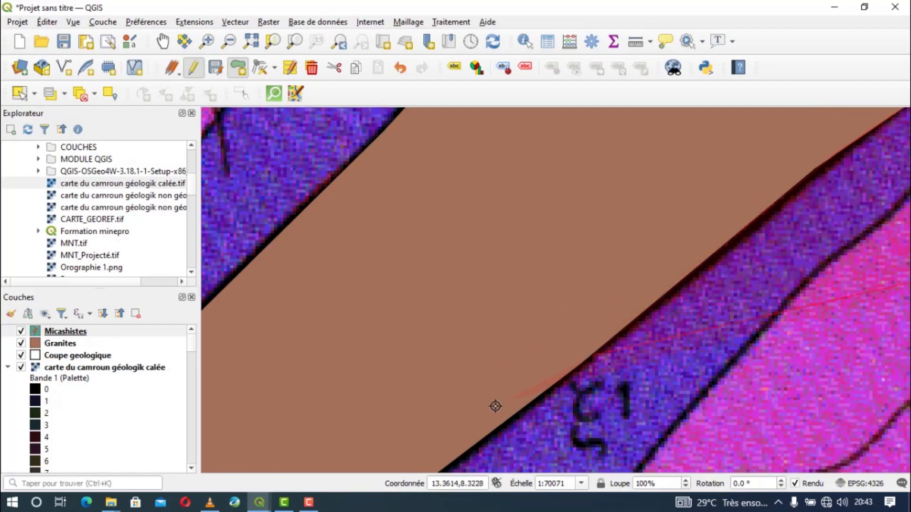
drag(493, 404, 766, 217)
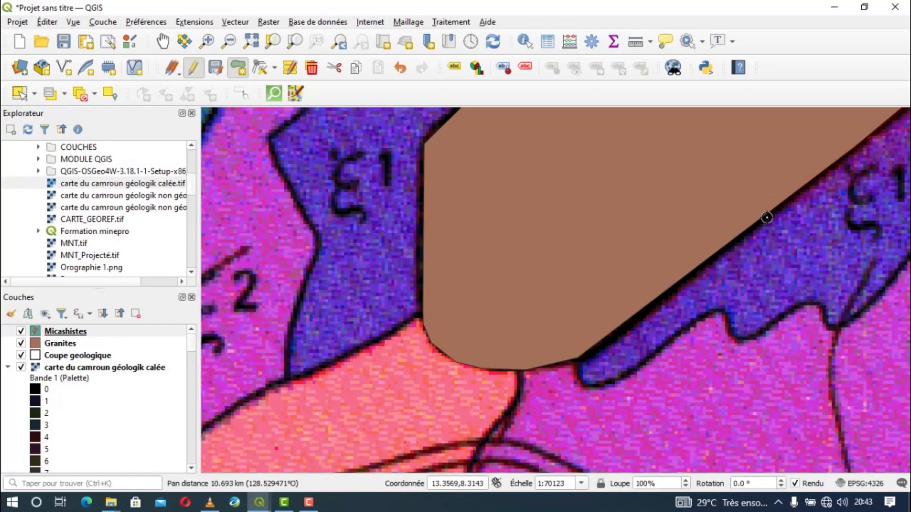
click(719, 251)
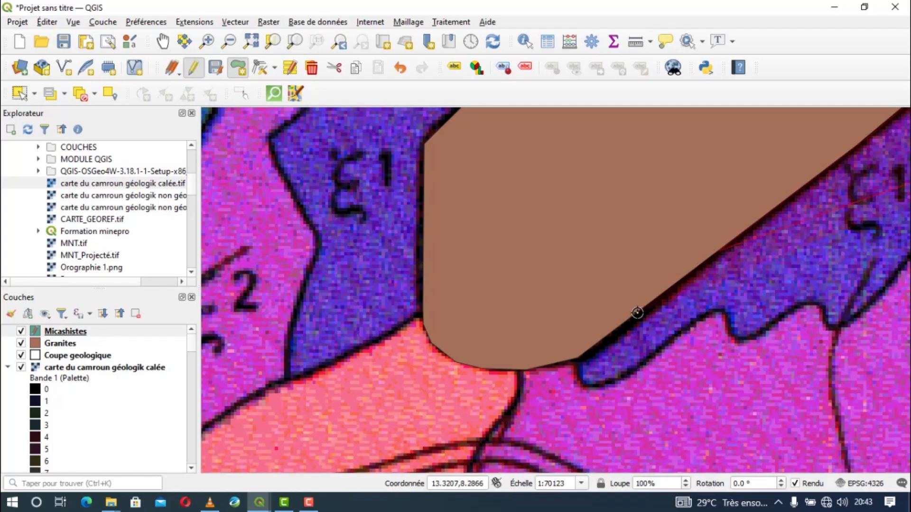
click(637, 313)
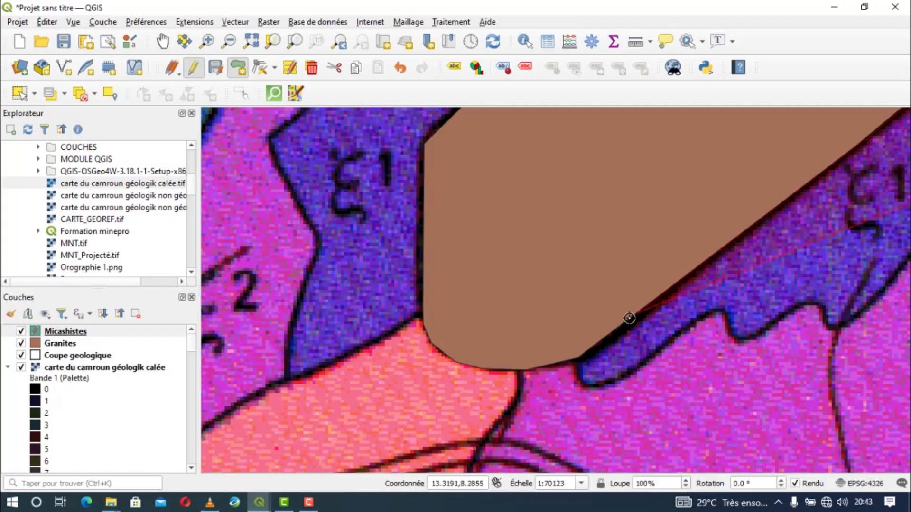
click(577, 358)
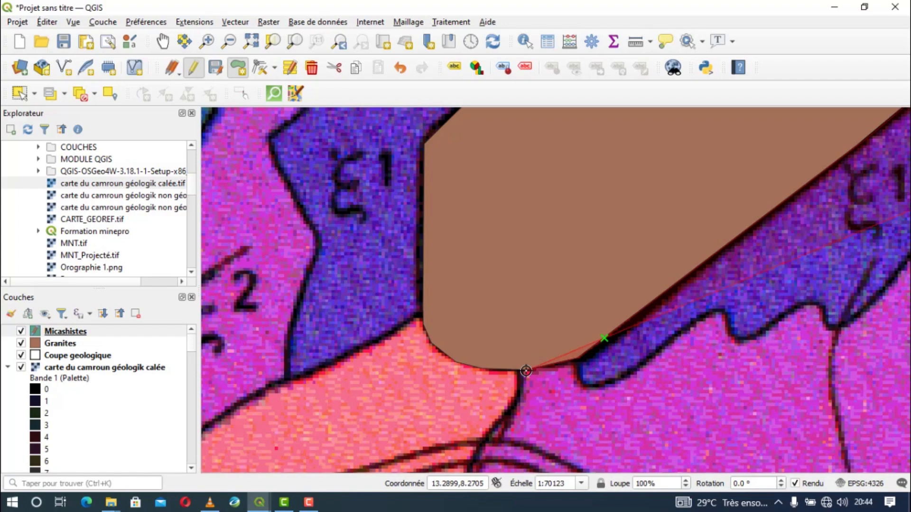
Extend the polygon from the granite's southern tip along the contact between ξ² and the pink ζ¹ unit, past the rectangle's southern edge
scroll(526, 371, down, 1)
scroll(526, 371, down, 1)
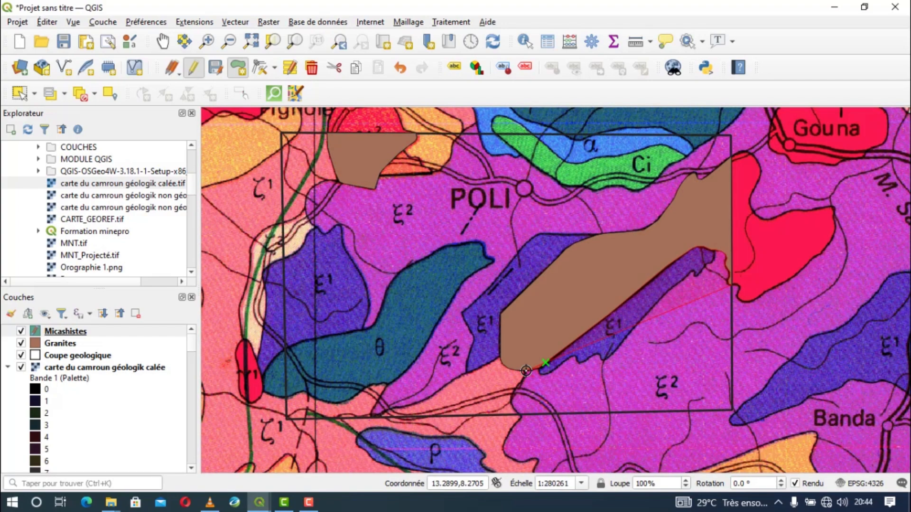
scroll(525, 371, up, 1)
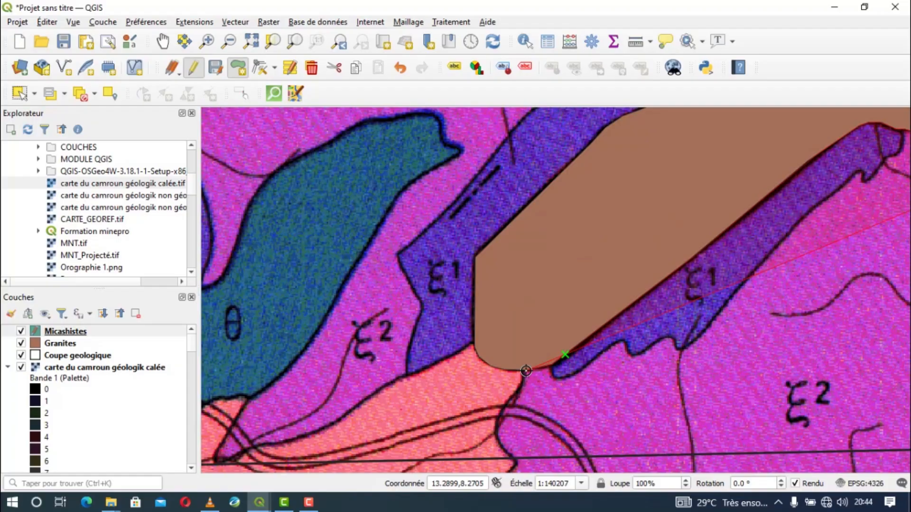
scroll(526, 371, up, 2)
click(526, 371)
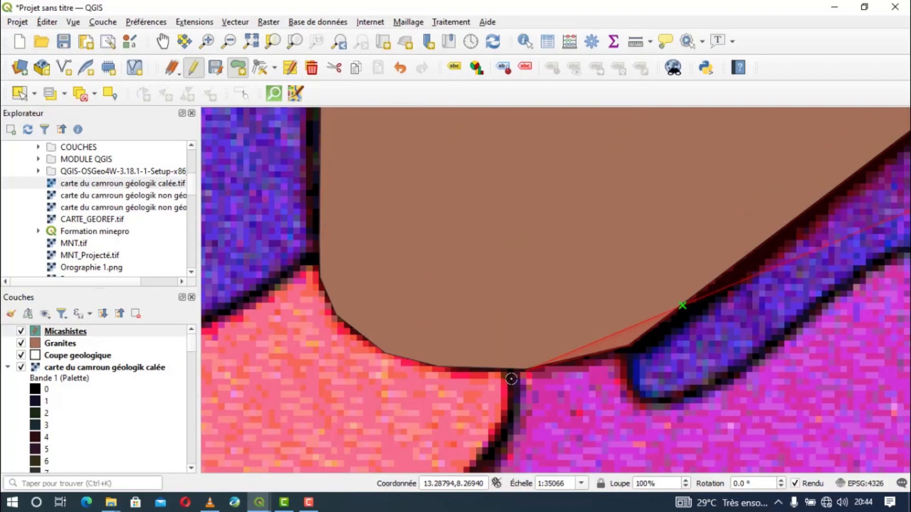
scroll(500, 436, up, 1)
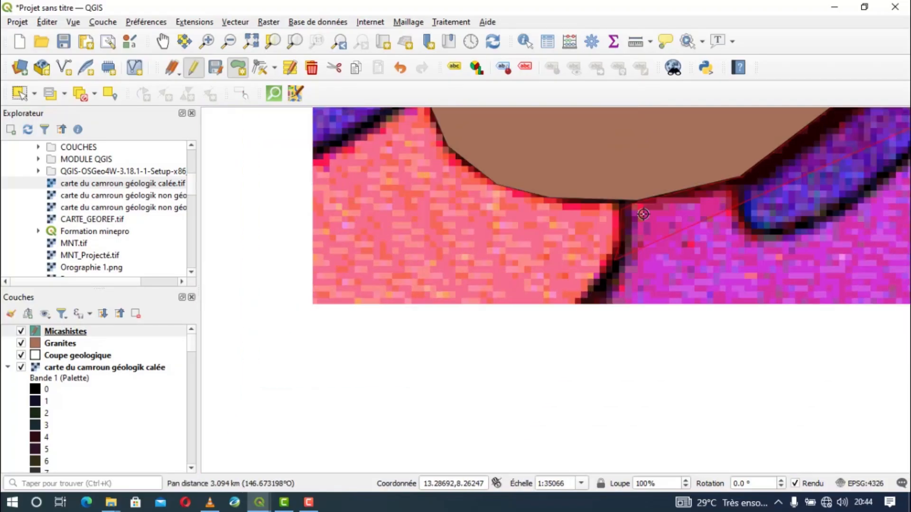
scroll(643, 230, down, 2)
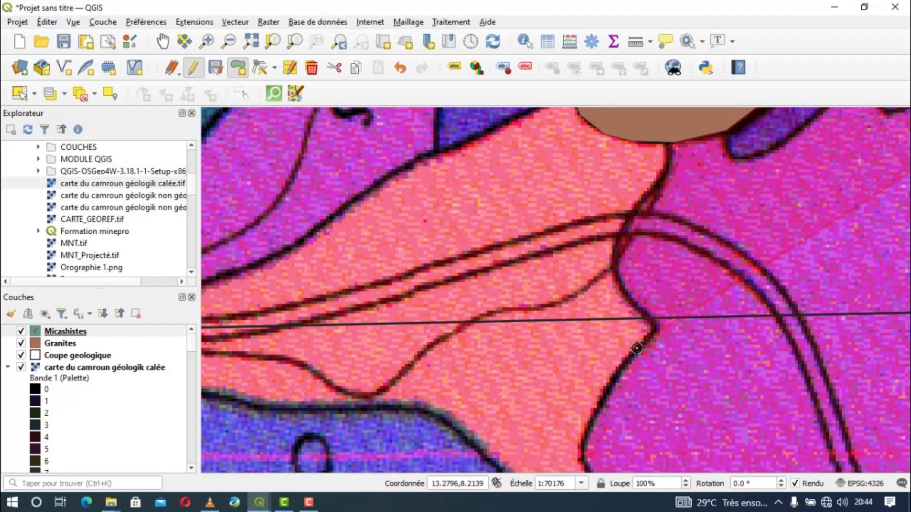
drag(606, 390, 471, 123)
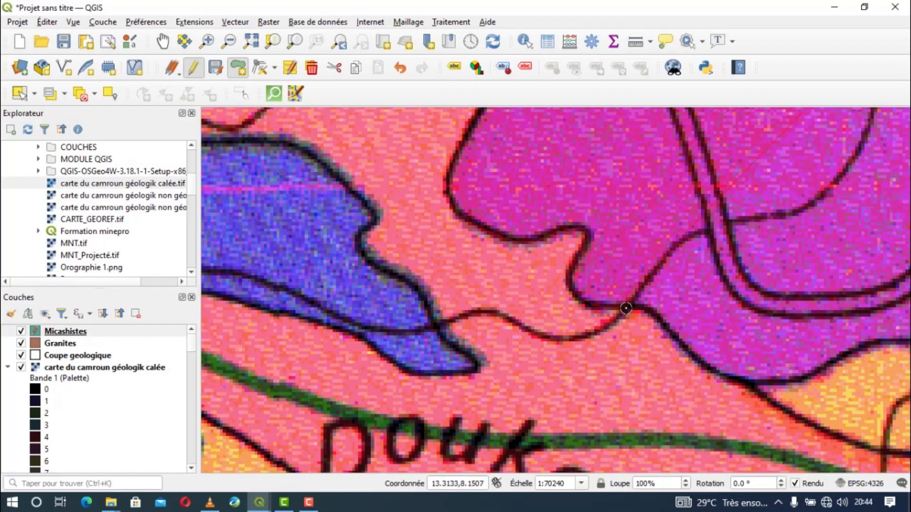
scroll(622, 306, down, 1)
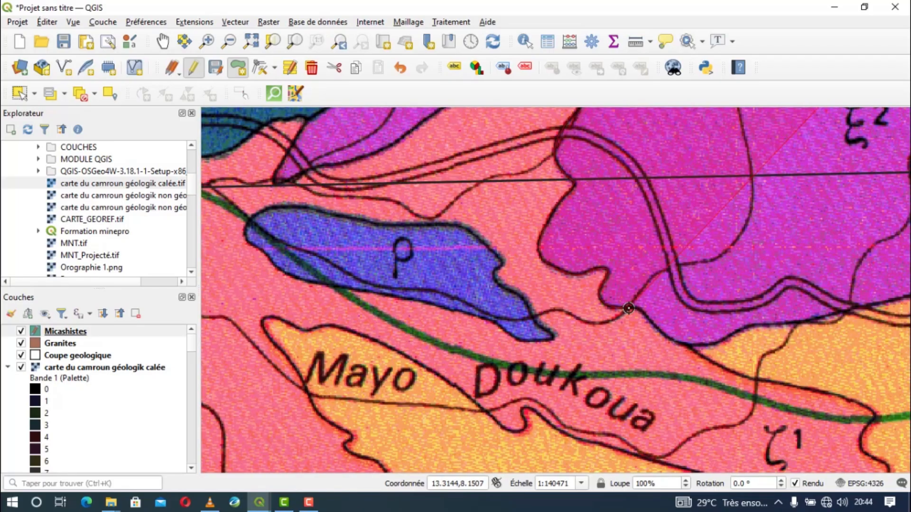
scroll(628, 308, down, 1)
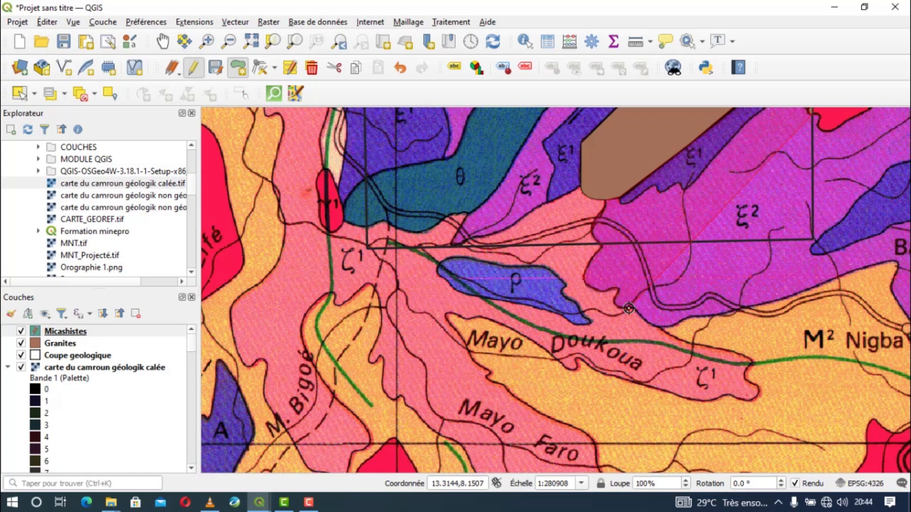
Undo the last layer edit and complete the Micashistes polygon at the rectangle's southeastern corner, leaving its id empty
key(ctrl+z)
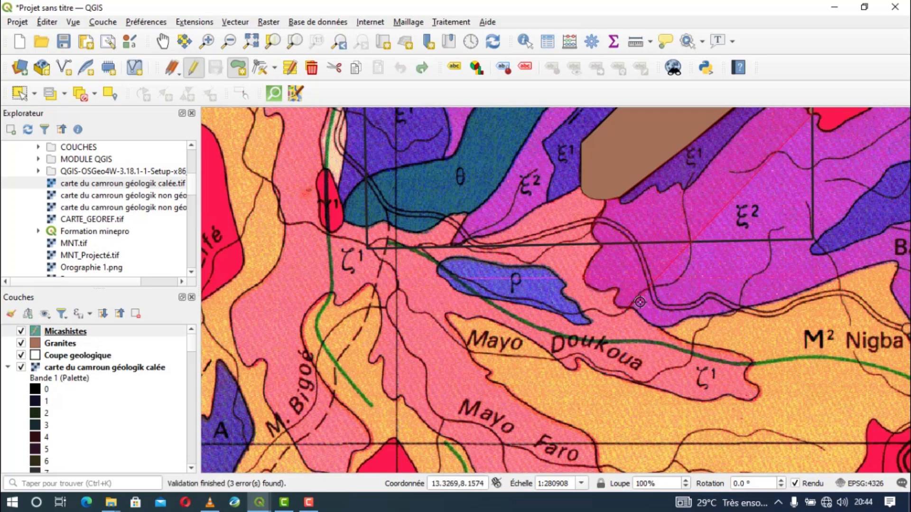
scroll(640, 301, up, 1)
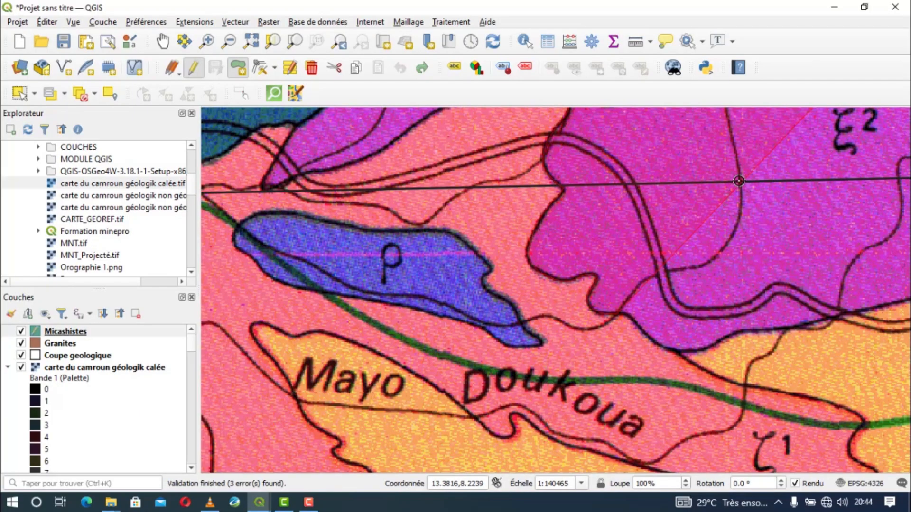
scroll(777, 189, down, 1)
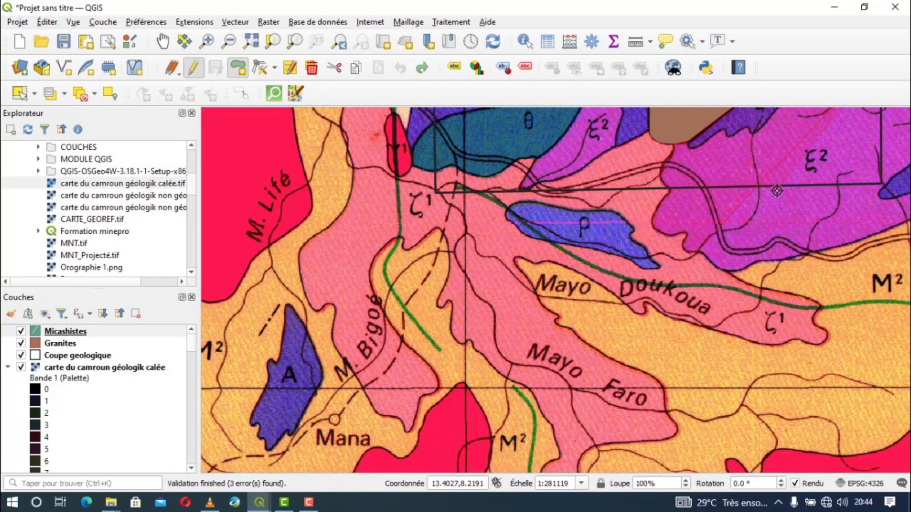
drag(778, 189, 437, 251)
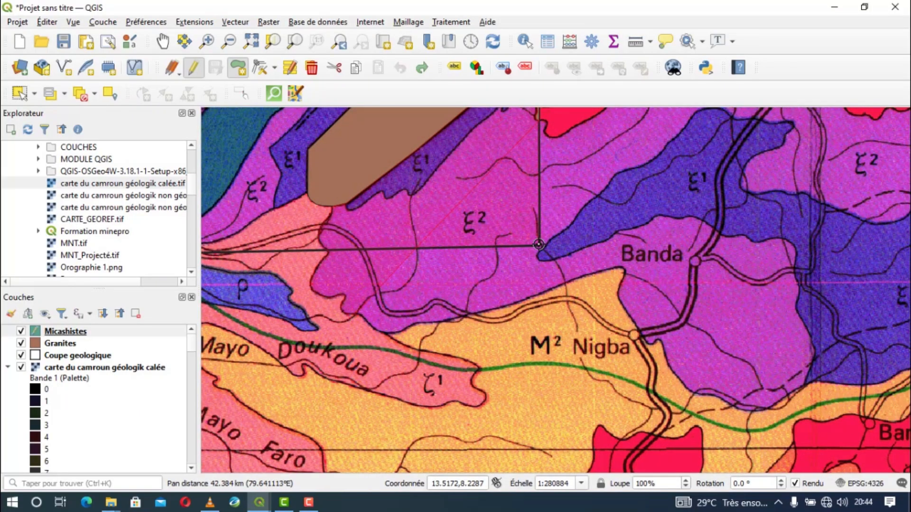
right_click(539, 244)
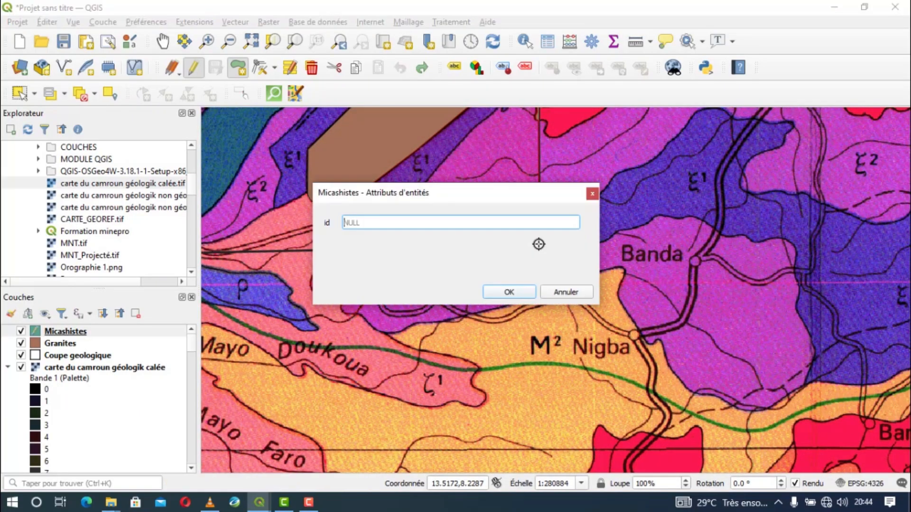
click(504, 289)
Start a second Micashistes polygon where the granite's northern contact meets the rectangle's eastern edge and trace it around the small notch in the granite
scroll(427, 200, down, 1)
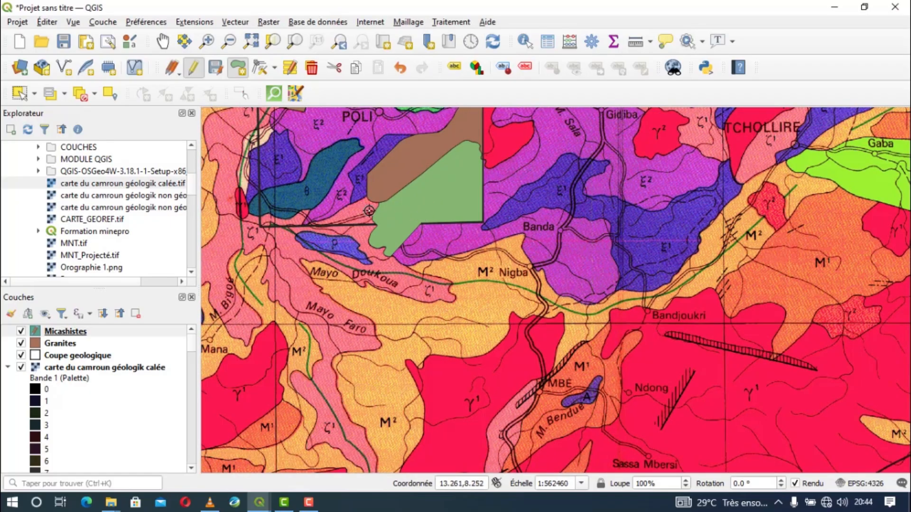
drag(369, 210, 555, 299)
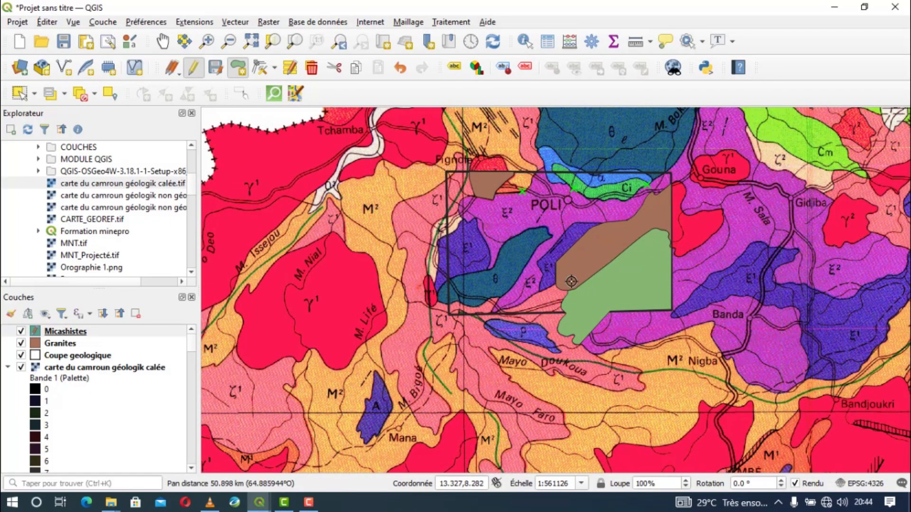
scroll(563, 245, up, 1)
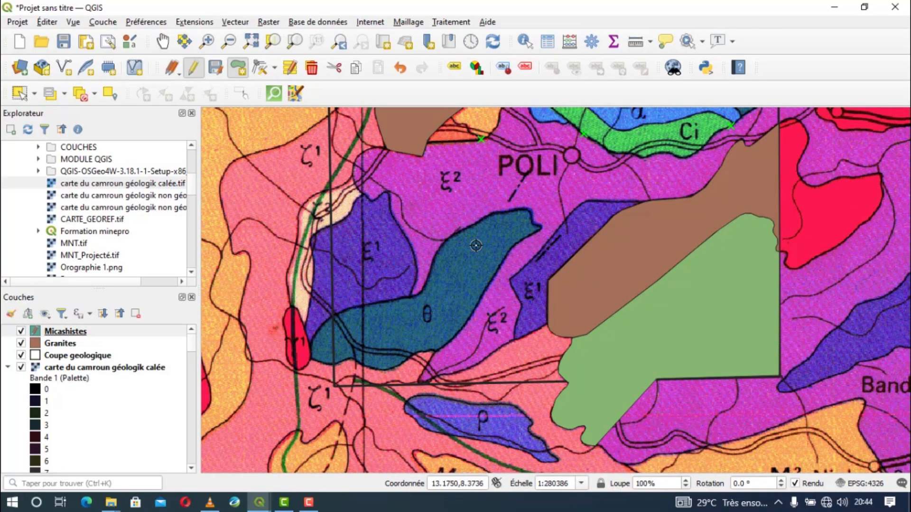
drag(730, 138, 621, 234)
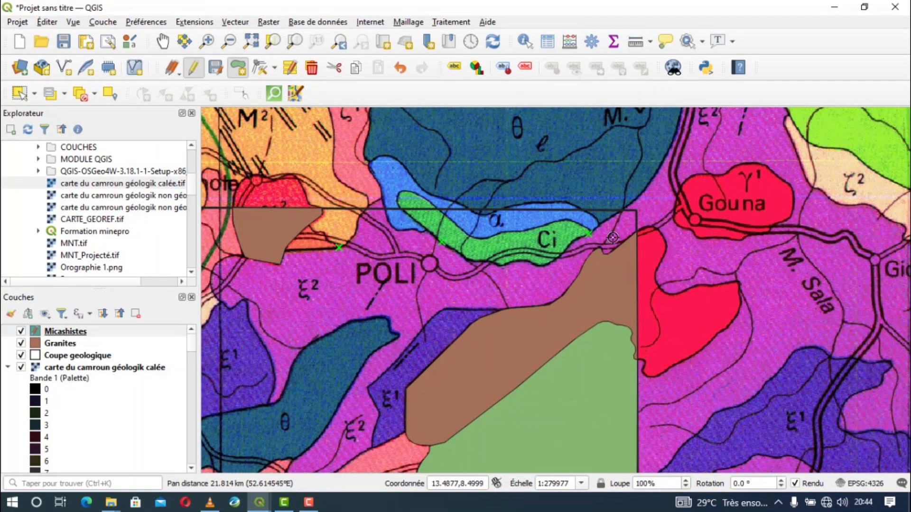
scroll(620, 234, up, 2)
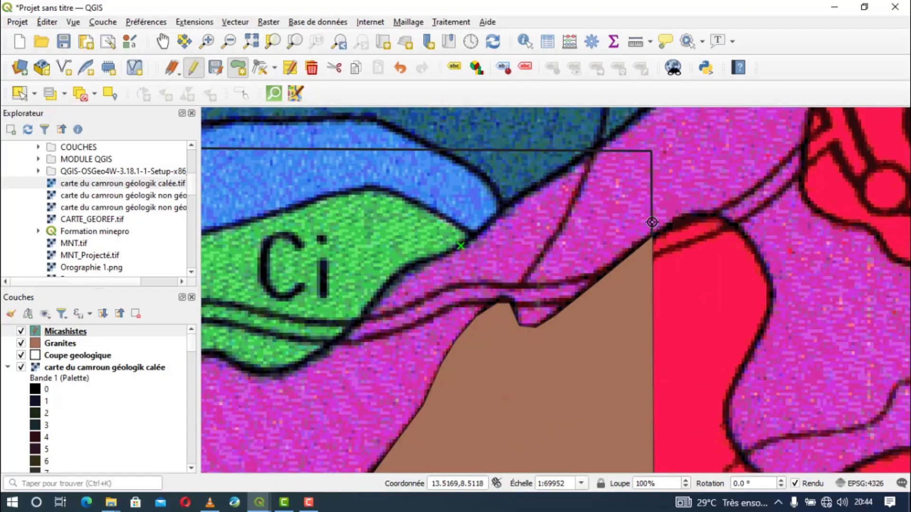
scroll(652, 236, up, 1)
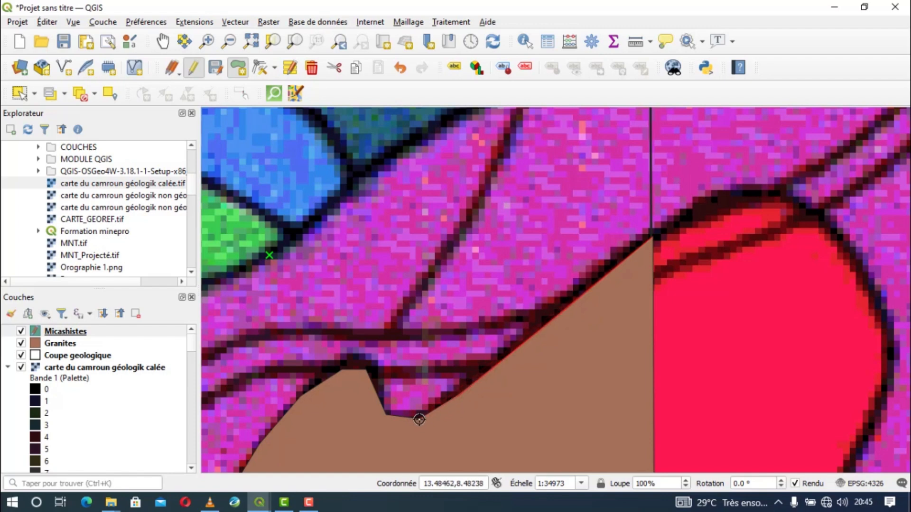
click(388, 415)
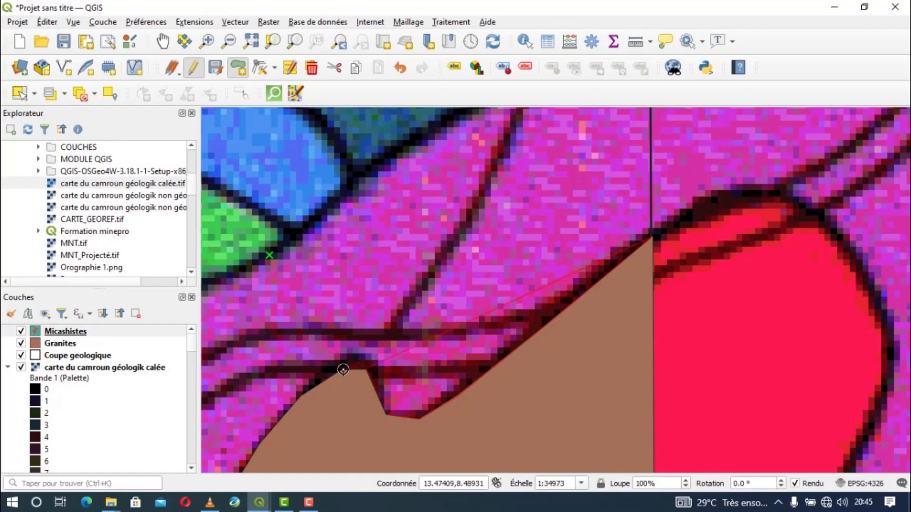
drag(349, 369, 745, 175)
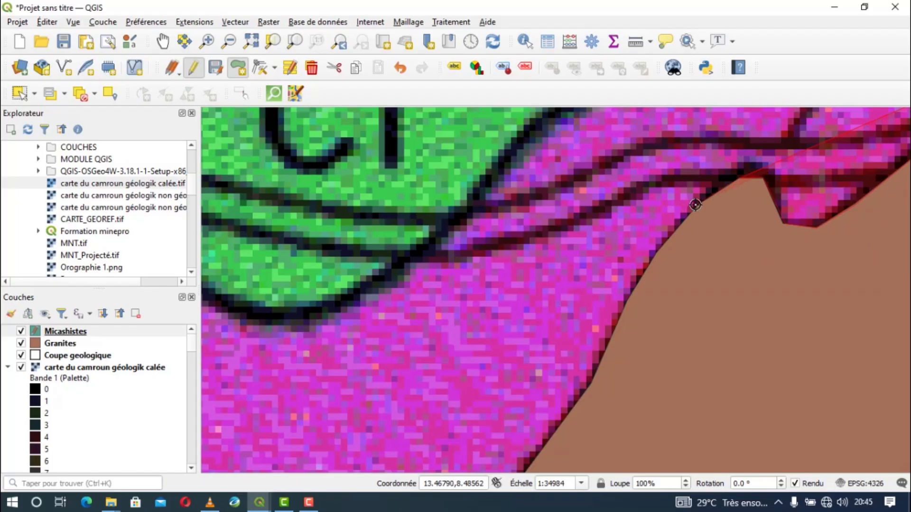
Trace the polygon southwestwards along the granite's contact with the magenta ξ² unit to the stream junction near the violet ξ¹ band
click(695, 205)
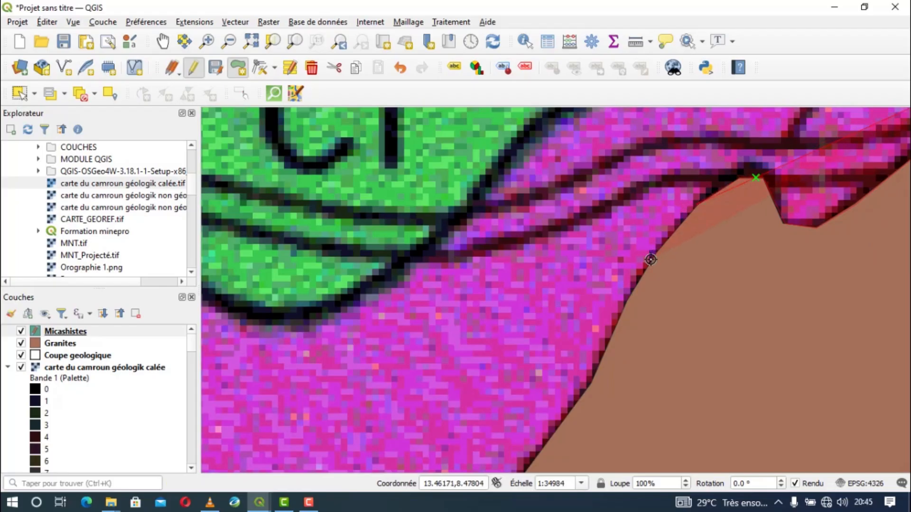
click(625, 301)
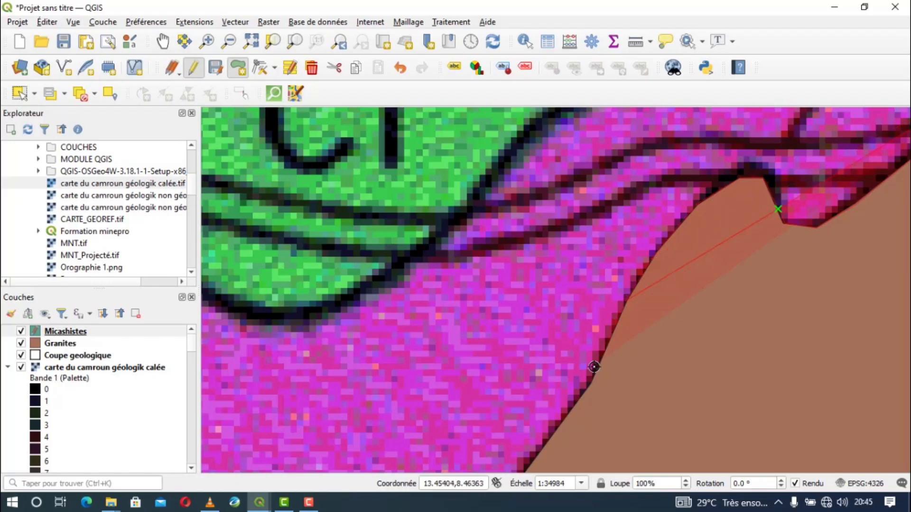
click(592, 383)
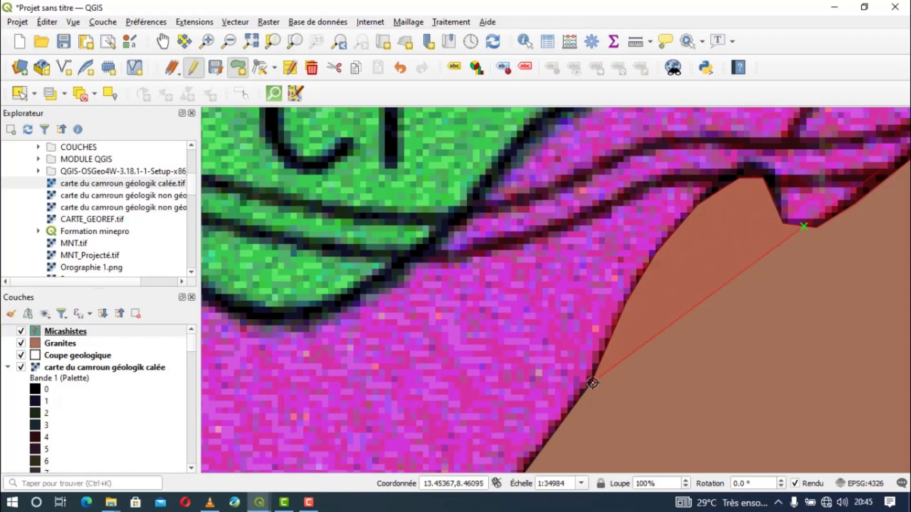
drag(572, 357, 846, 120)
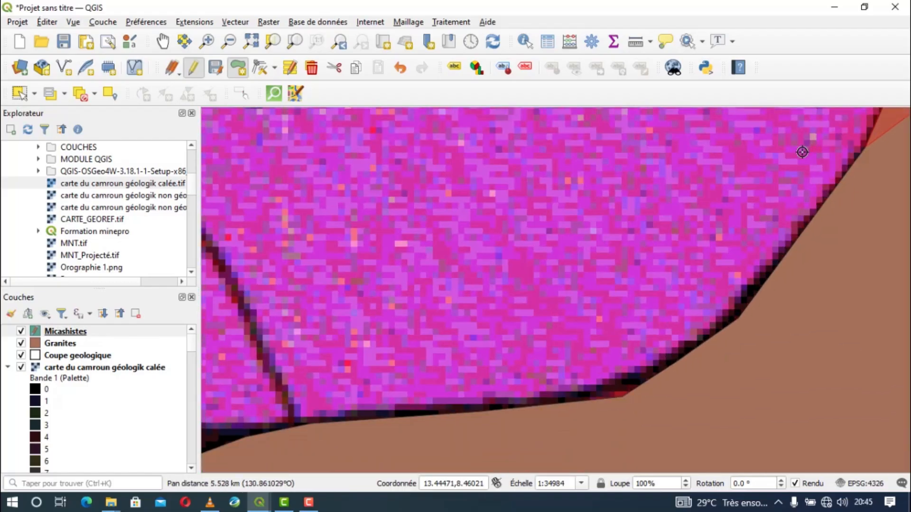
click(739, 318)
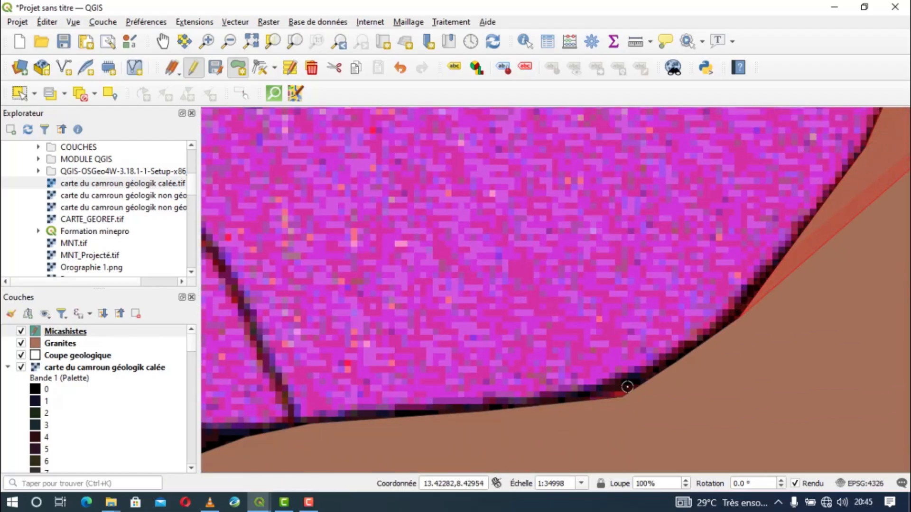
click(622, 398)
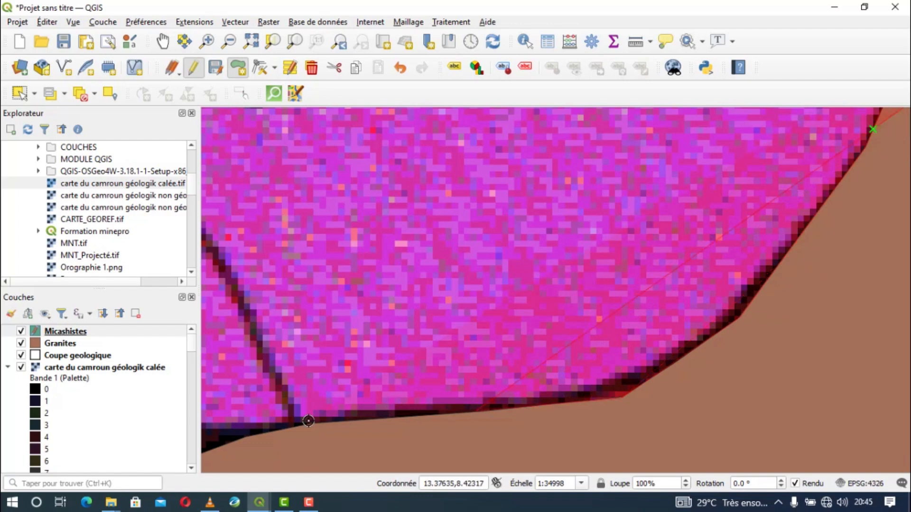
drag(312, 424, 756, 258)
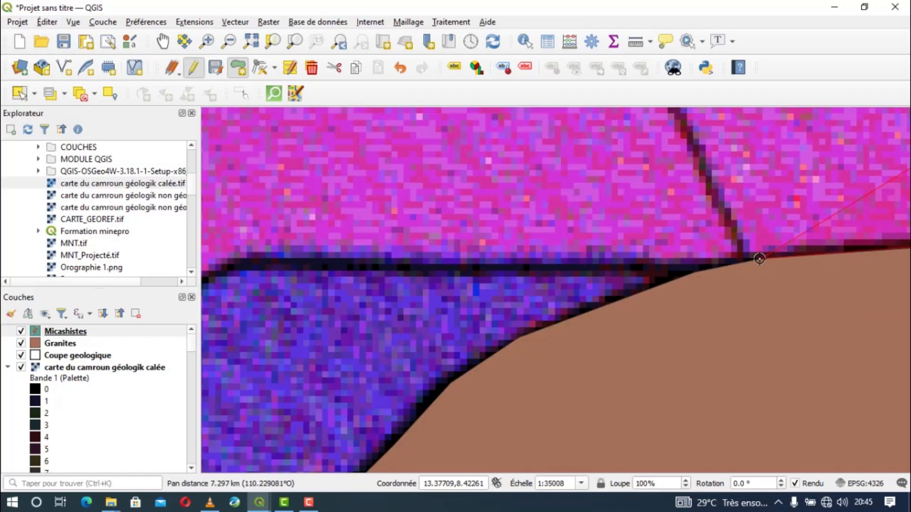
Extend the polygon along the contact between the ξ¹ band and the granite down to the pink ζ¹ unit
click(698, 272)
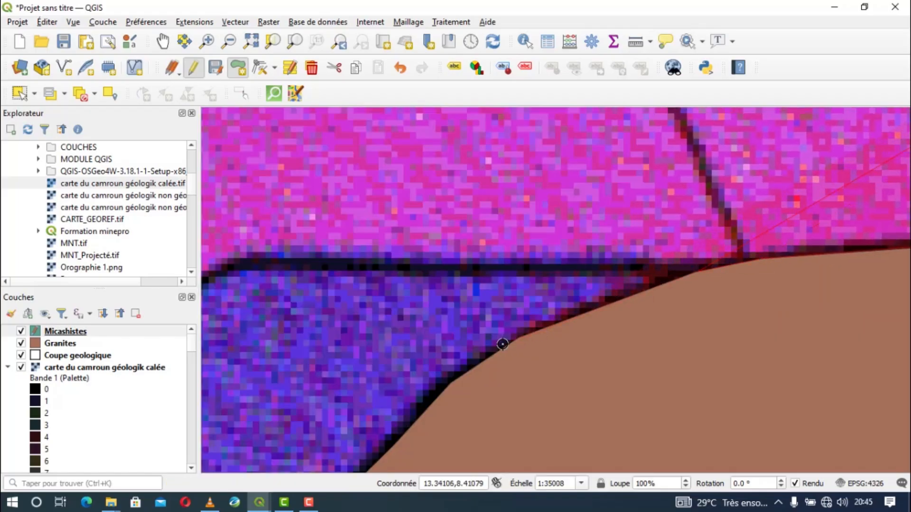
click(519, 337)
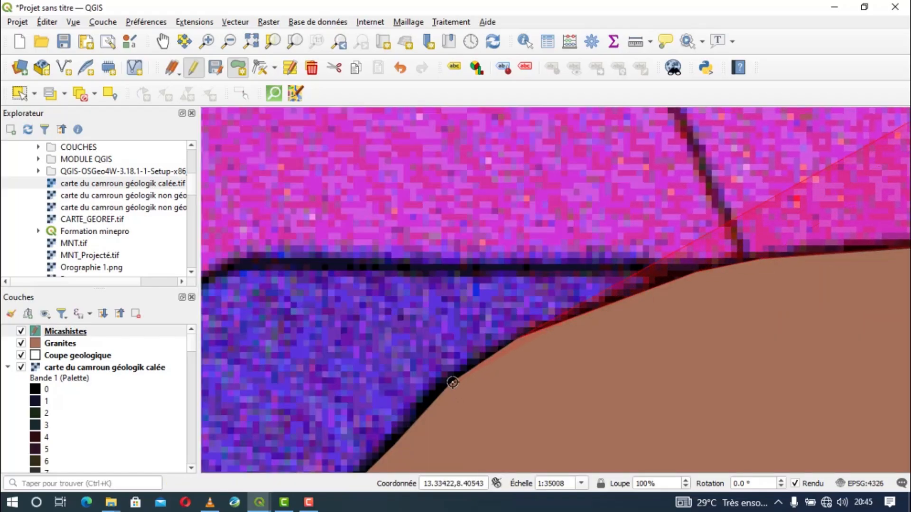
scroll(448, 382, down, 1)
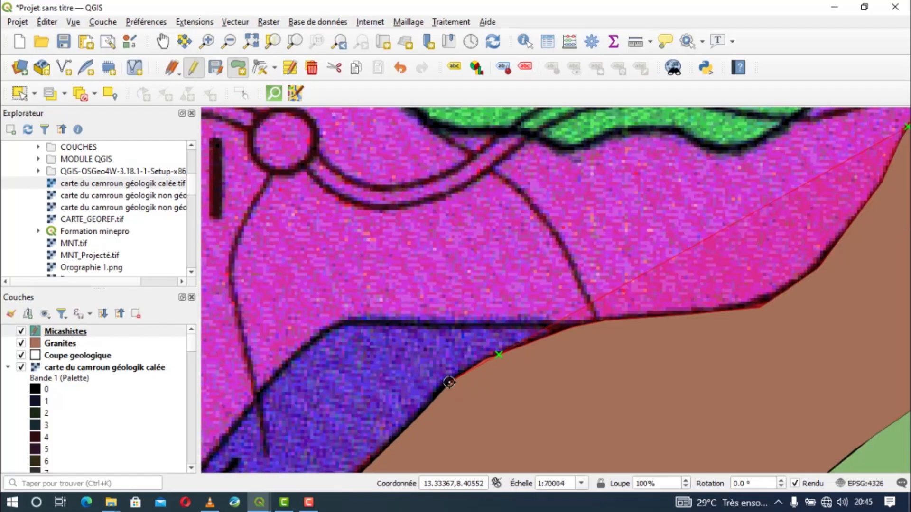
drag(449, 383, 651, 189)
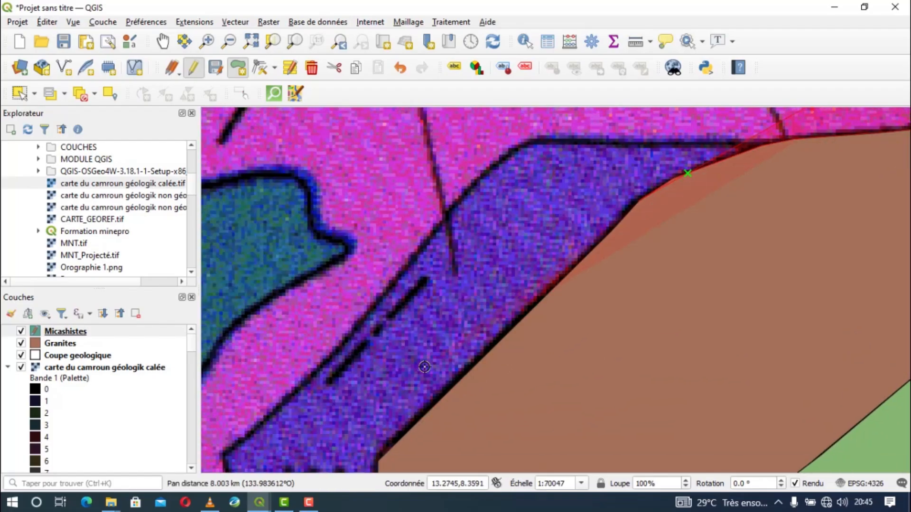
drag(425, 367, 659, 207)
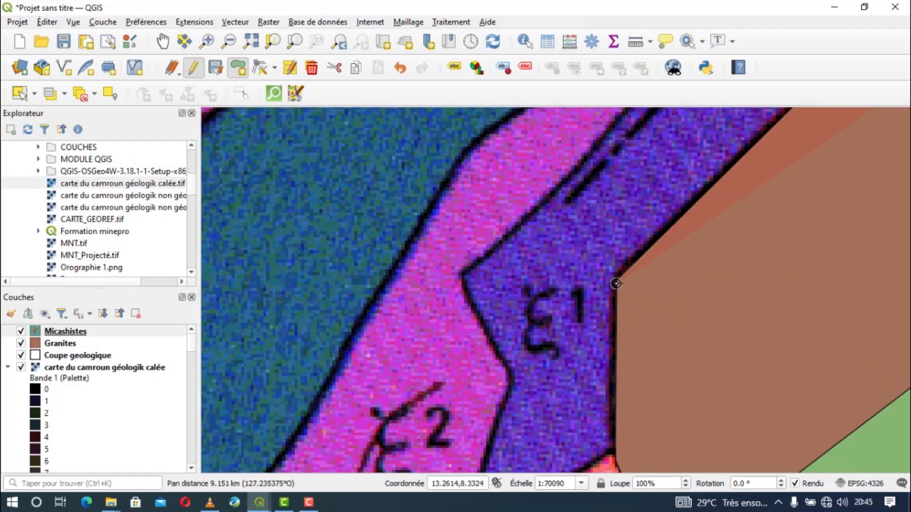
scroll(610, 317, down, 1)
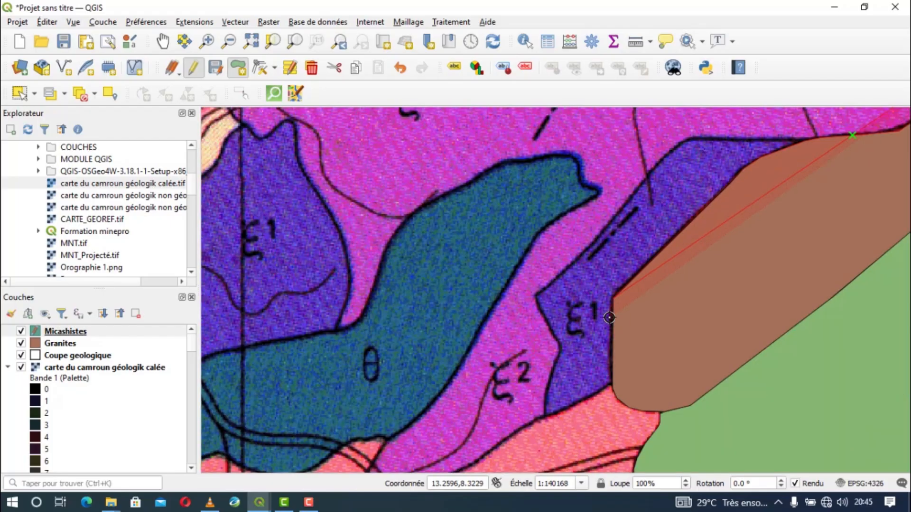
click(613, 384)
Carry the polygon southwestwards along the northern contact of ζ¹ to the pointed tip of ξ² at the rectangle's southern edge
click(588, 398)
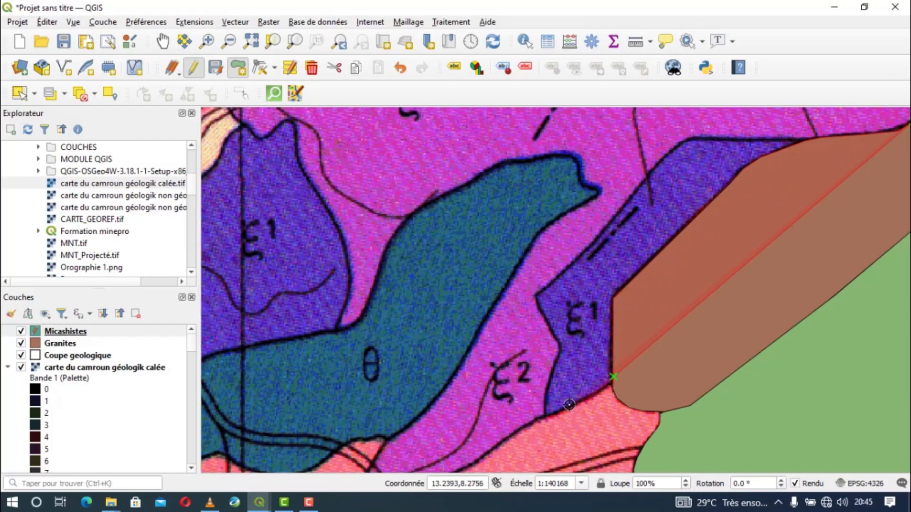
click(558, 411)
drag(543, 415, 725, 237)
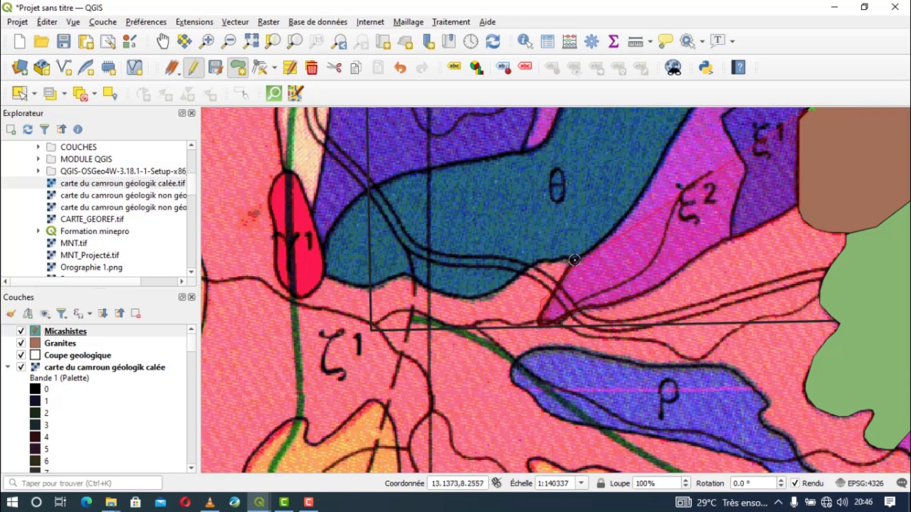
Trace the polygon northeastwards along the southeastern side of the teal θ body to its northeastern tip
drag(624, 212, 514, 327)
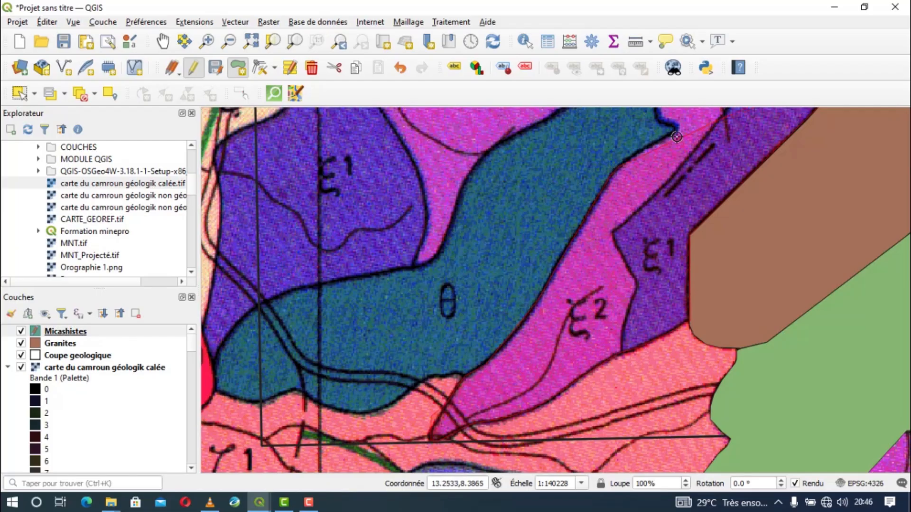
drag(678, 131, 590, 264)
scroll(590, 261, up, 1)
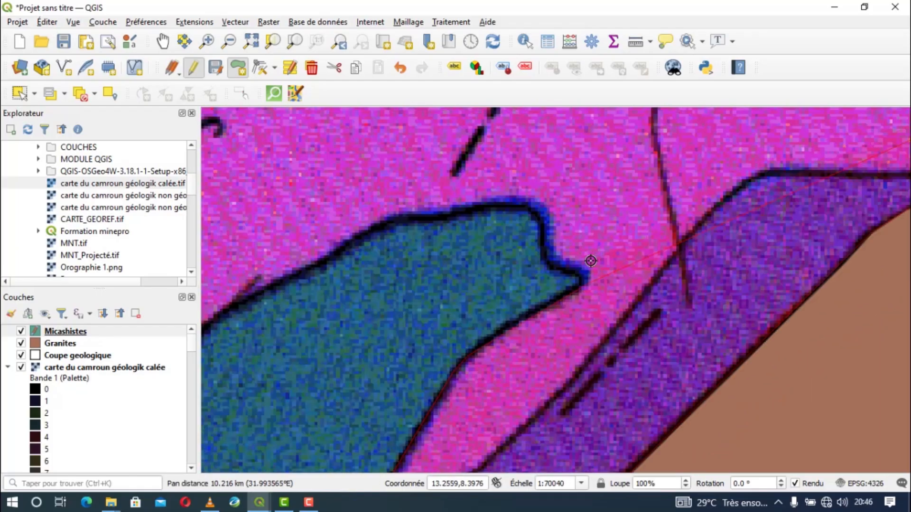
Trace the polygon around the notched northeastern end of the θ body and onto its northern edge
click(580, 273)
click(565, 268)
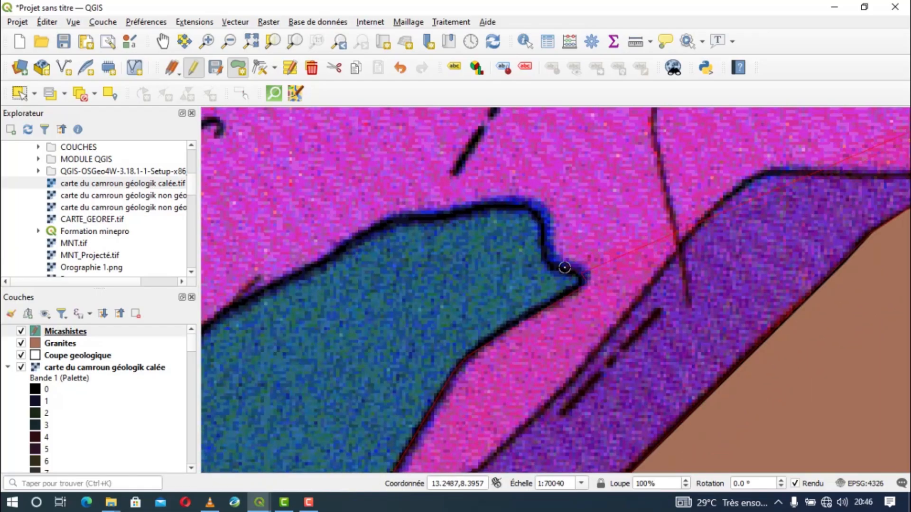
click(550, 261)
click(543, 241)
click(546, 224)
click(537, 212)
click(521, 203)
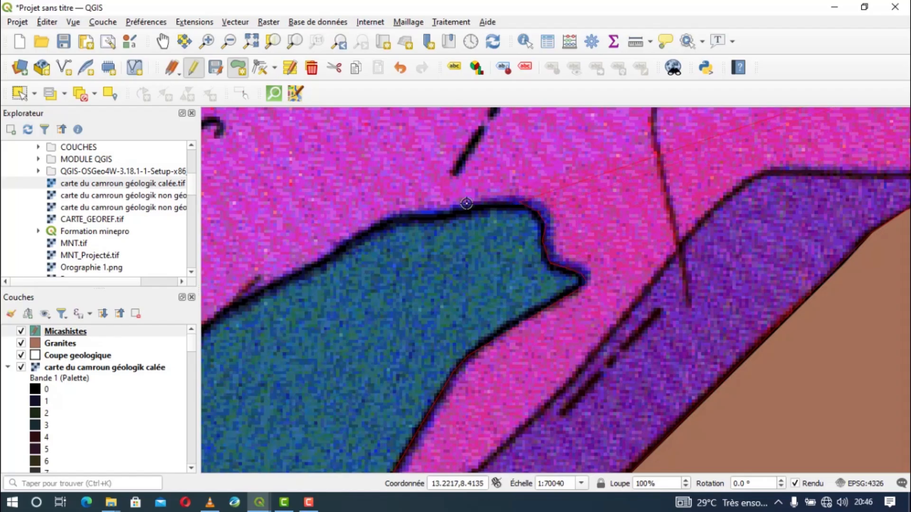
click(460, 209)
Continue the polygon southwestwards along the northern edge of the θ body to the stream that meets it
drag(413, 213, 761, 213)
scroll(761, 213, down, 1)
click(748, 217)
click(722, 233)
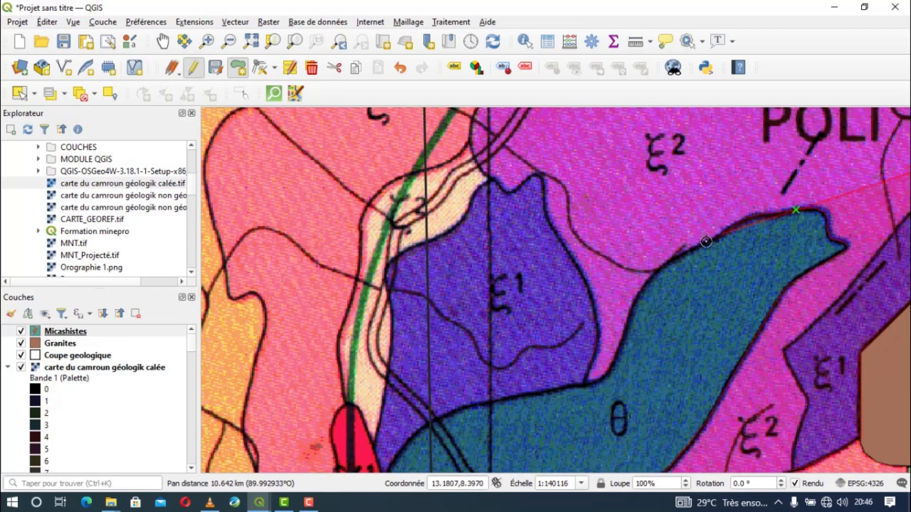
click(689, 251)
click(673, 259)
Follow the northwestern flank of the θ body southwards to near its junction with the western ξ¹ unit
click(650, 275)
click(635, 295)
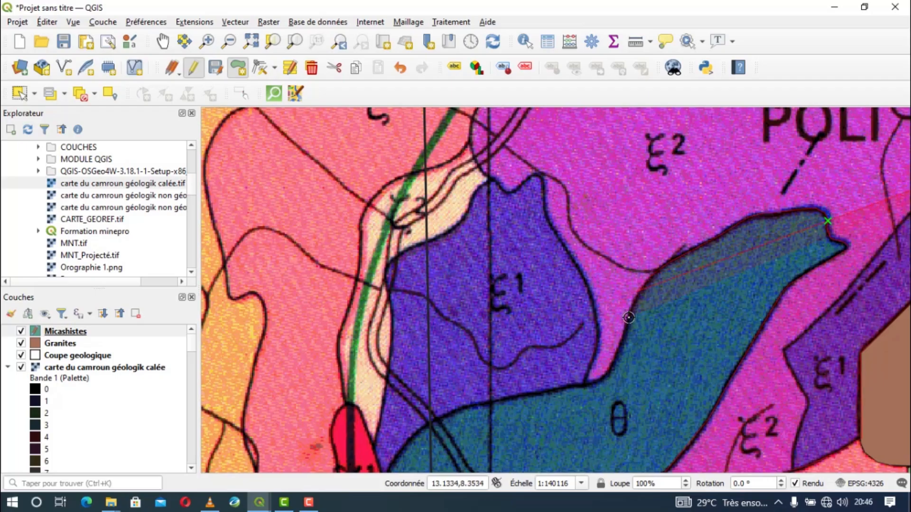
click(628, 319)
click(621, 343)
click(614, 360)
click(608, 370)
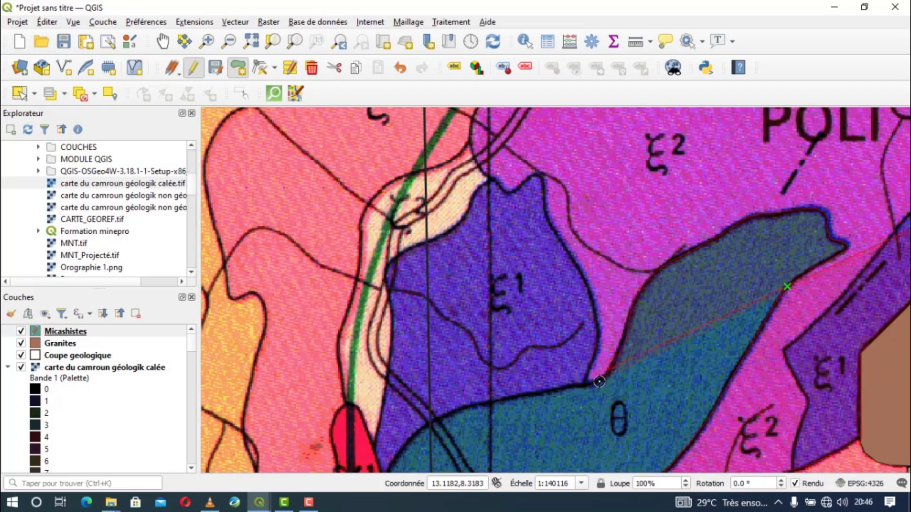
Trace the polygon around the junction of θ with the western ξ¹ unit and northwards along the ξ¹ unit's eastern edge
click(601, 380)
click(587, 381)
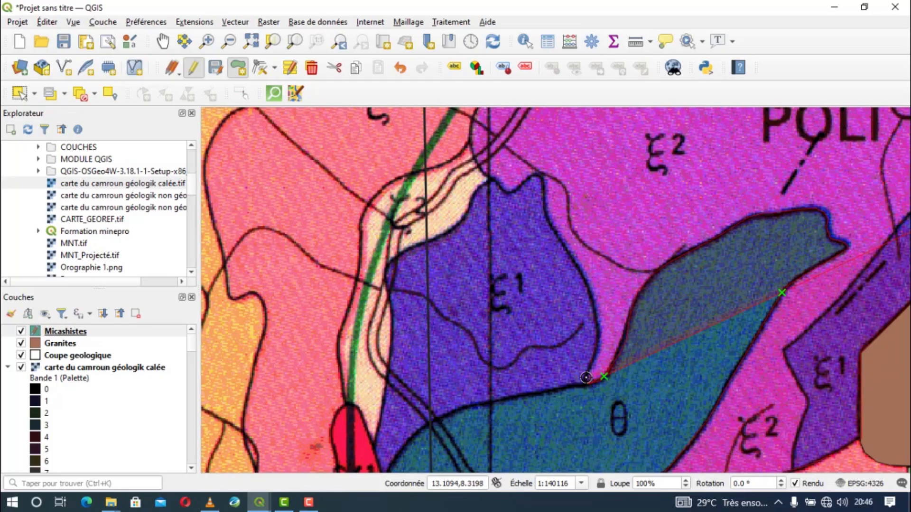
click(599, 343)
click(596, 317)
click(588, 288)
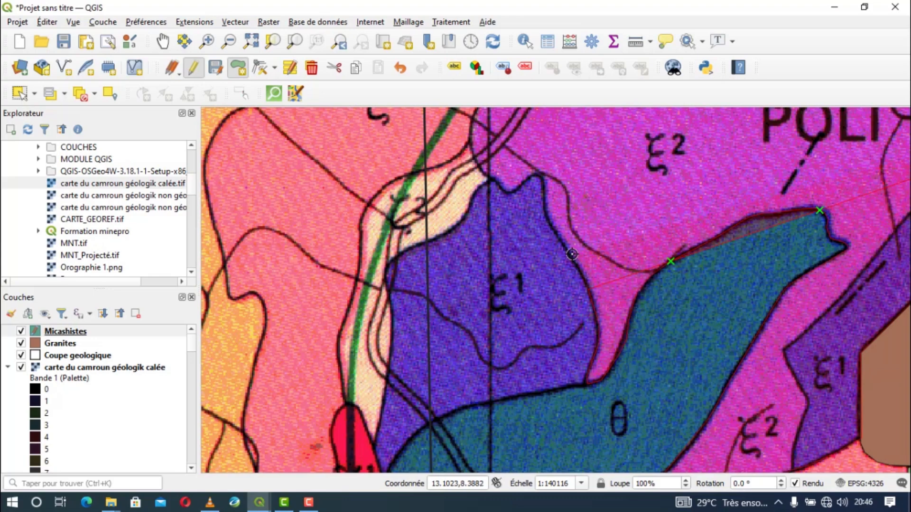
click(572, 250)
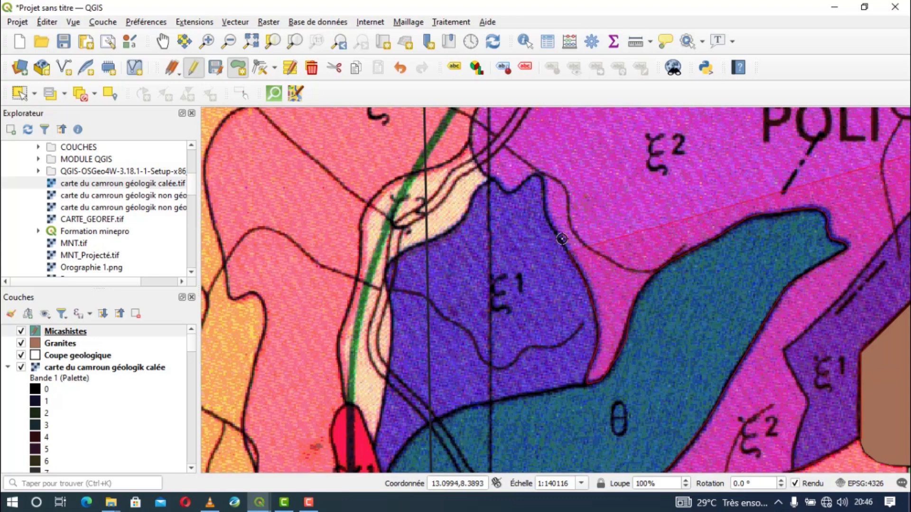
Continue the polygon around the notched northern end of the western ξ¹ unit to the cream ζ² band
click(545, 215)
click(544, 194)
click(541, 177)
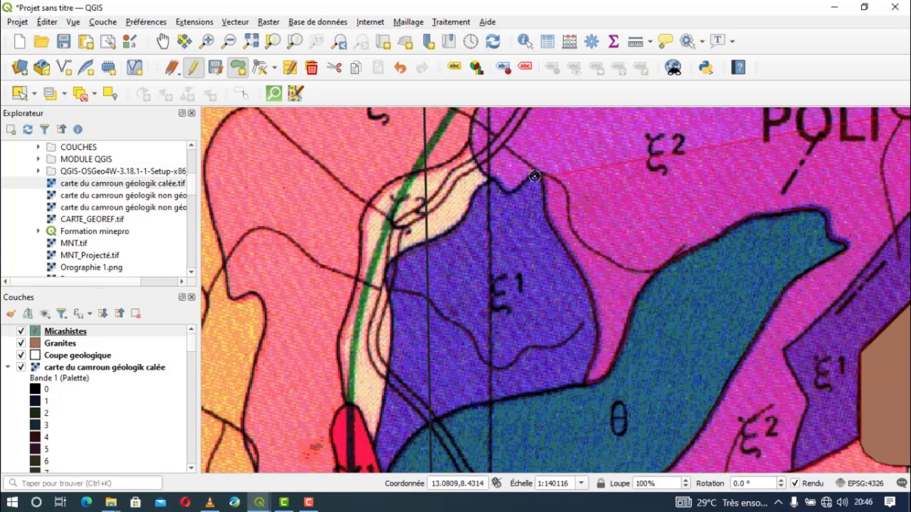
click(490, 177)
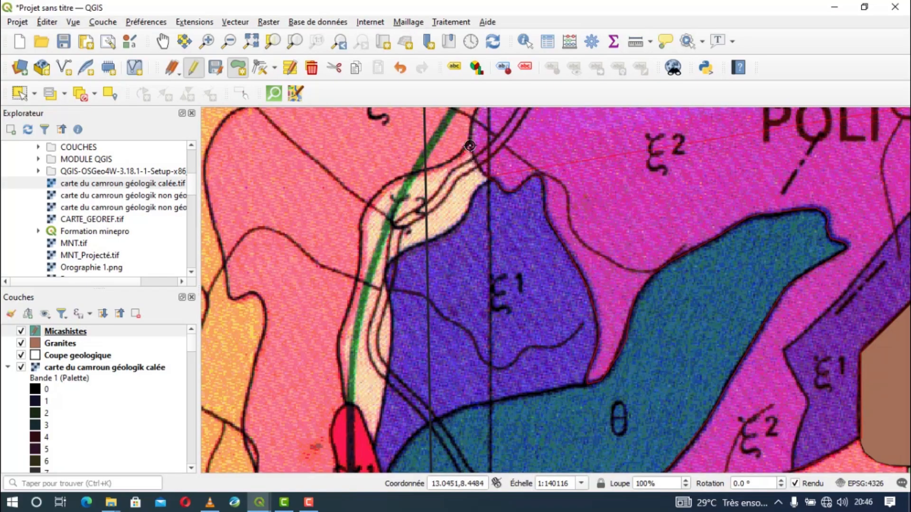
Trace the polygon around the western end of the ξ² unit and along the southern edge of the northwestern granite polygon
drag(469, 145, 483, 366)
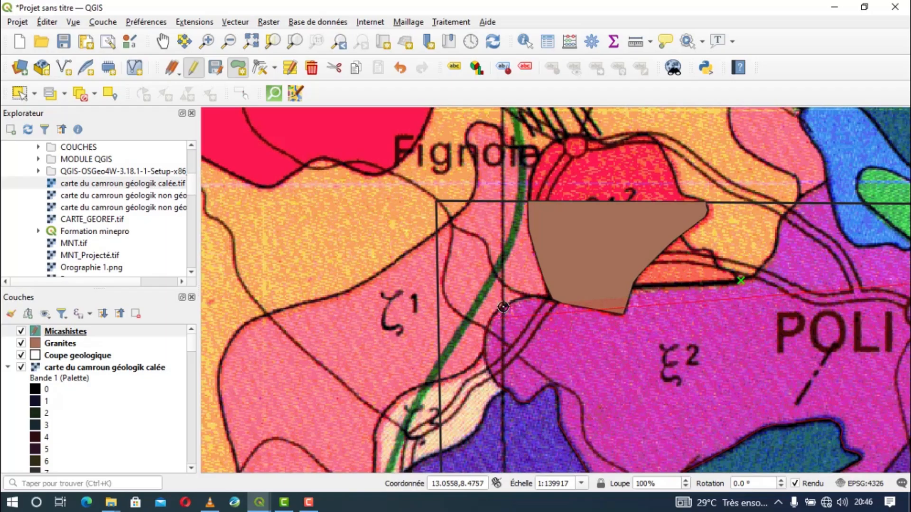
click(560, 304)
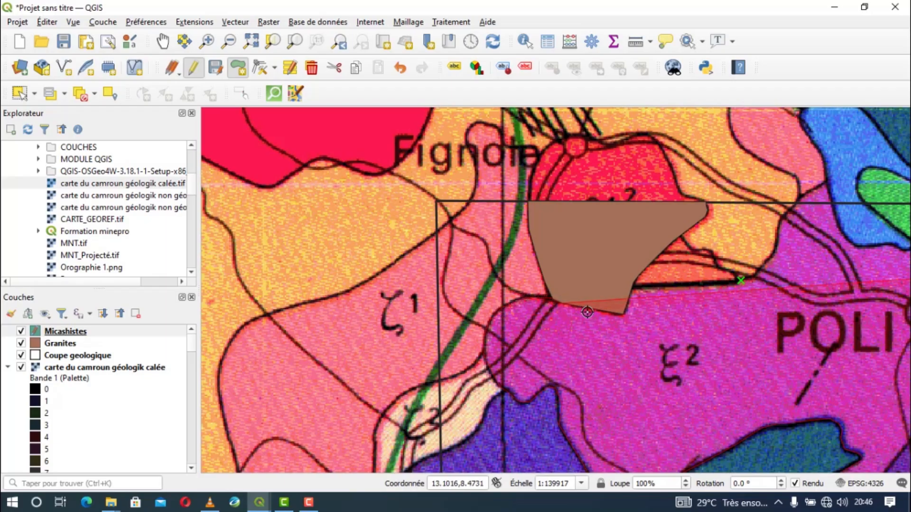
click(624, 314)
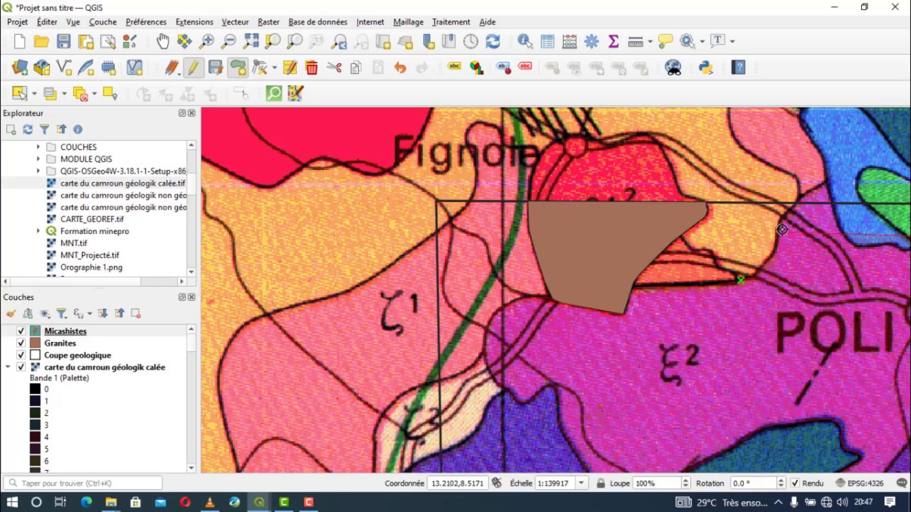
Follow the ξ² boundary up to the study rectangle's northern edge and along the southern tip of the blue α unit
click(799, 203)
drag(800, 203, 414, 264)
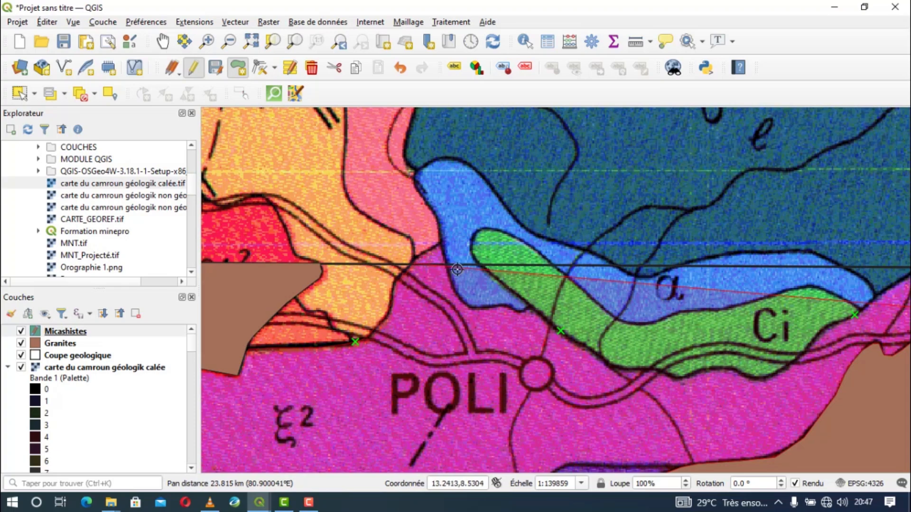
scroll(457, 269, up, 1)
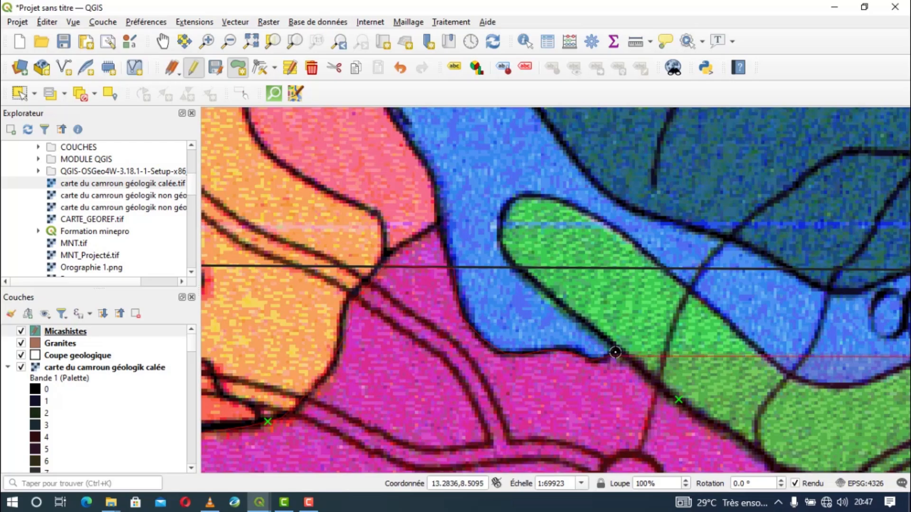
click(621, 353)
Continue the polygon southeastwards along the southwestern edge of the green Ci unit to its southern edge northeast of Poli
click(715, 425)
scroll(715, 425, up, 1)
drag(715, 425, 624, 372)
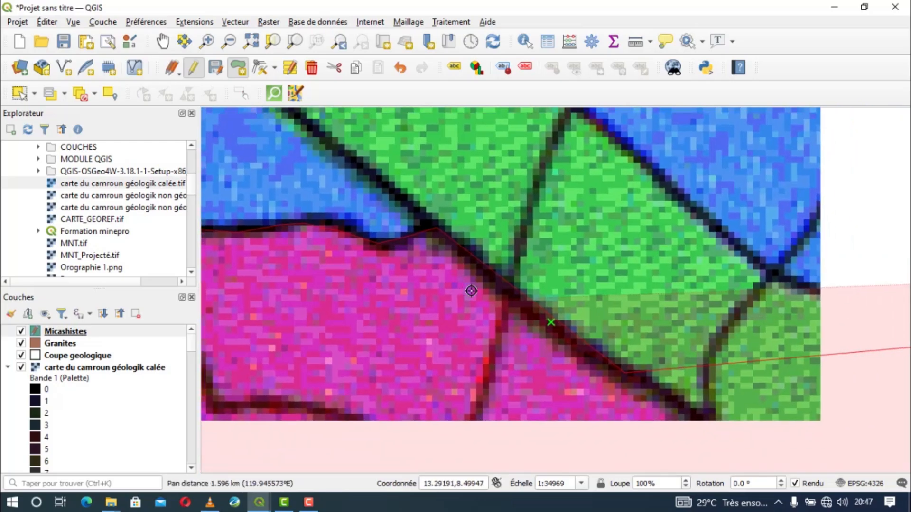
scroll(504, 316, down, 2)
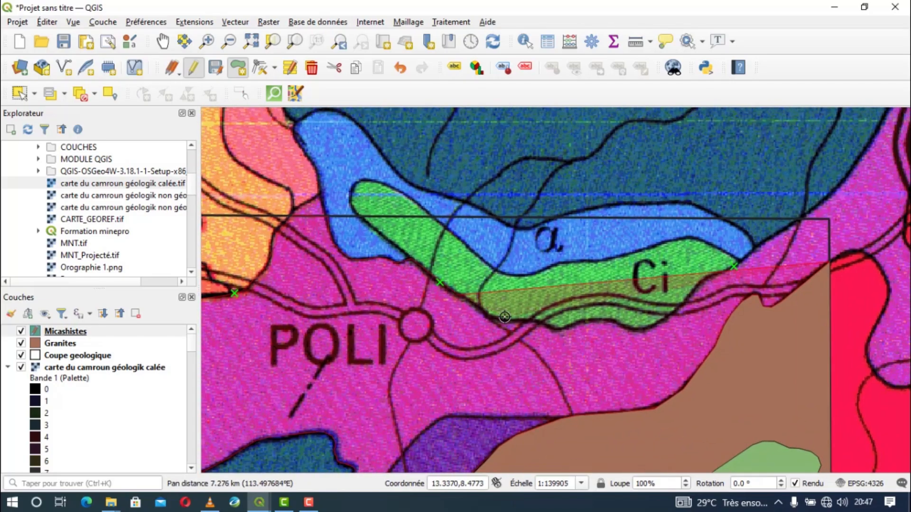
scroll(504, 317, up, 1)
click(488, 322)
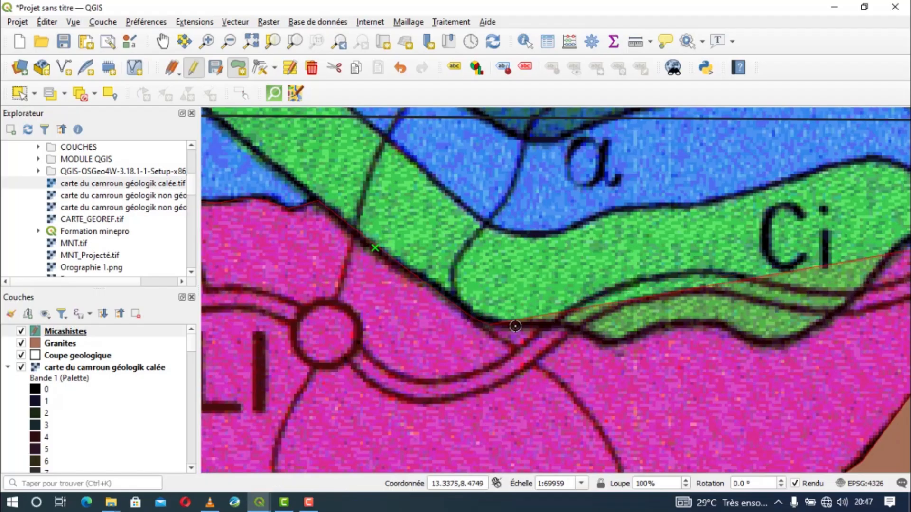
Trace the polygon eastwards along the undulating southern edge of the Ci unit to its lowest point near the road
click(544, 326)
click(577, 330)
click(598, 341)
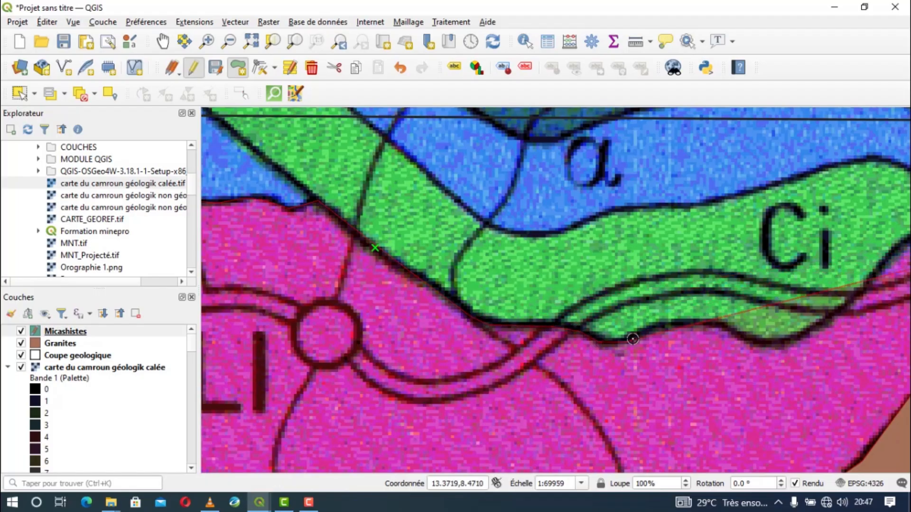
click(632, 339)
click(654, 327)
click(681, 325)
click(717, 326)
click(749, 339)
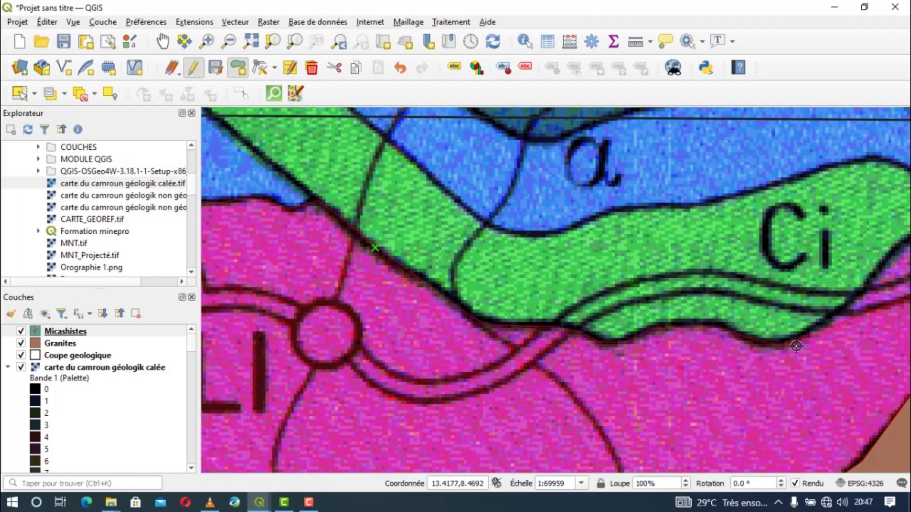
click(796, 346)
Trace the polygon up the eastern side of Ci and the teal unit to the rectangle's northeastern corner and finish the feature
drag(838, 315, 406, 385)
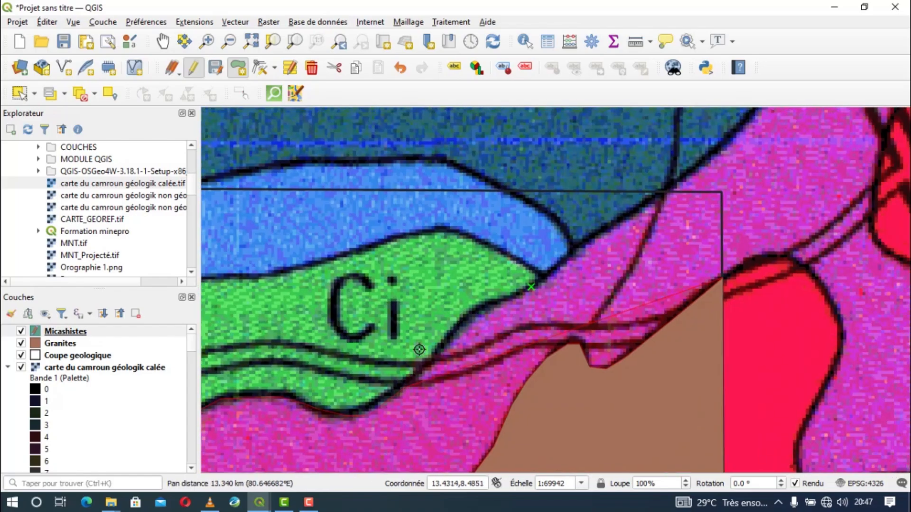
click(471, 313)
click(530, 289)
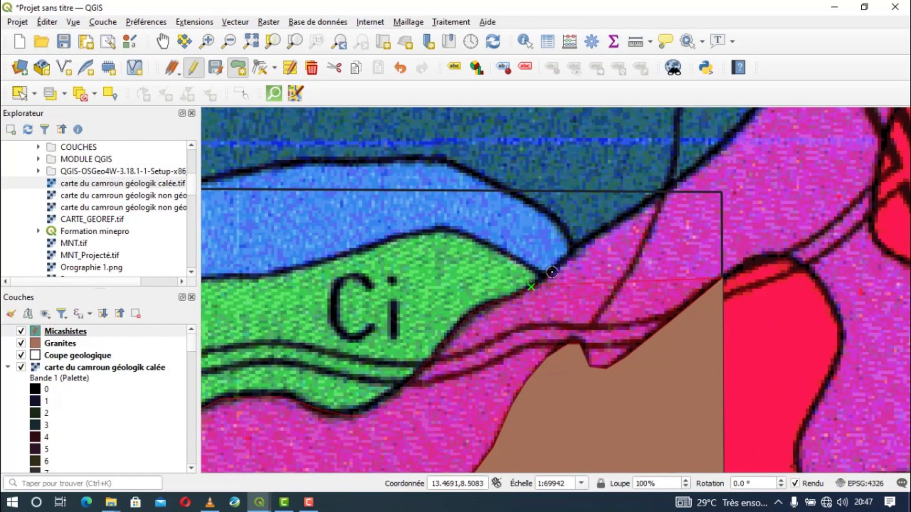
click(552, 271)
click(595, 236)
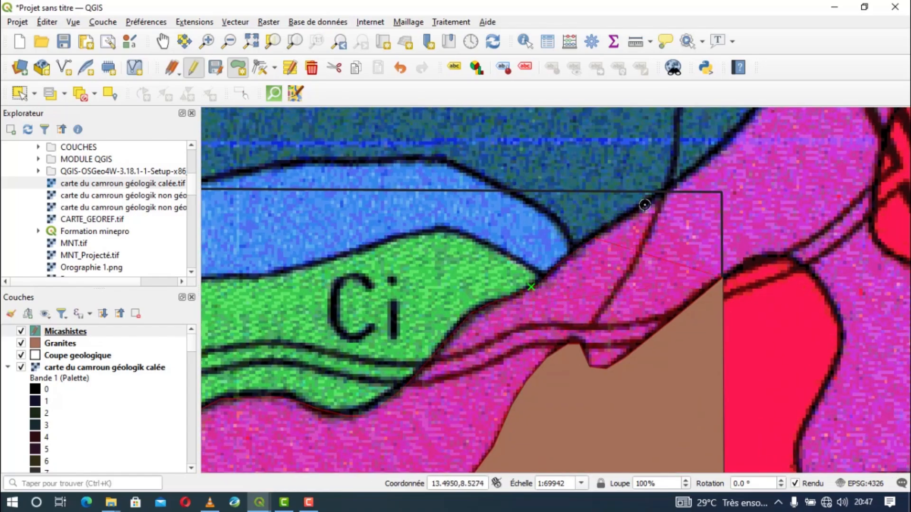
click(665, 190)
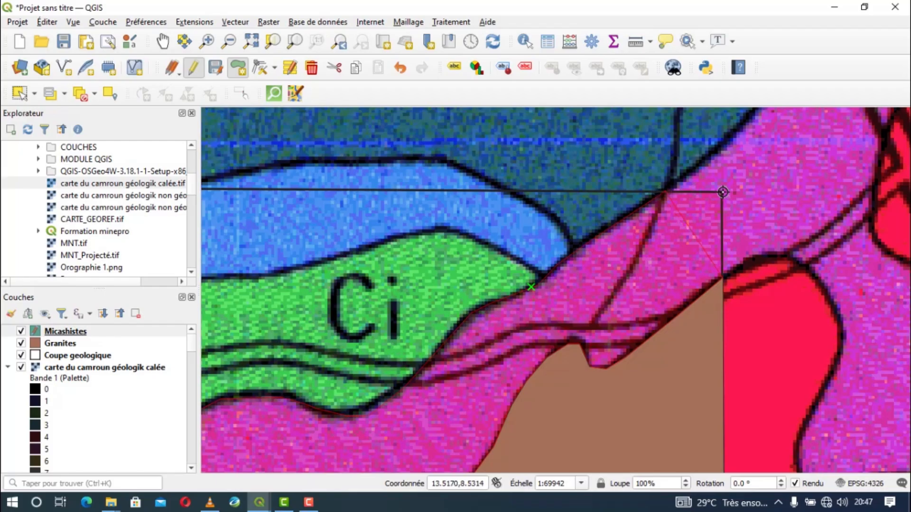
right_click(722, 192)
click(499, 292)
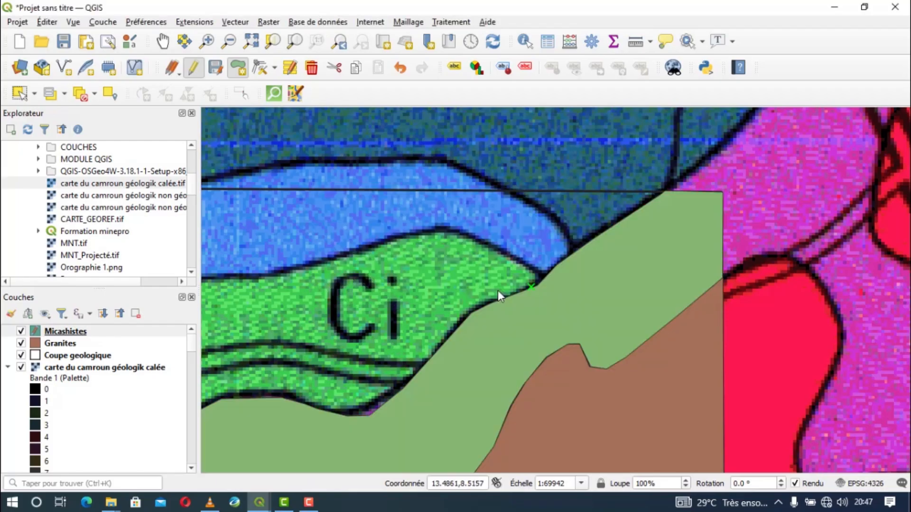
Collapse the map raster's legend and hide it temporarily to examine the digitized polygons within the study rectangle
scroll(498, 293, down, 3)
drag(405, 313, 609, 310)
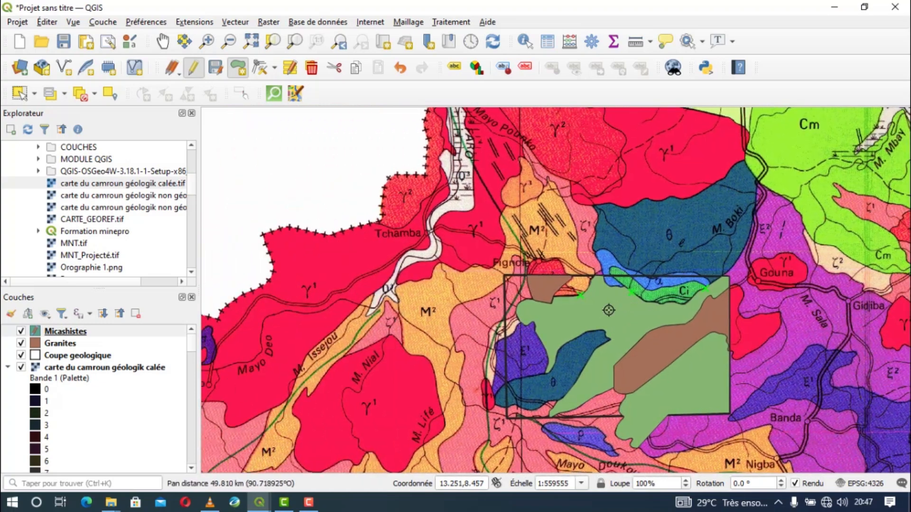
scroll(540, 345, up, 1)
scroll(539, 344, down, 1)
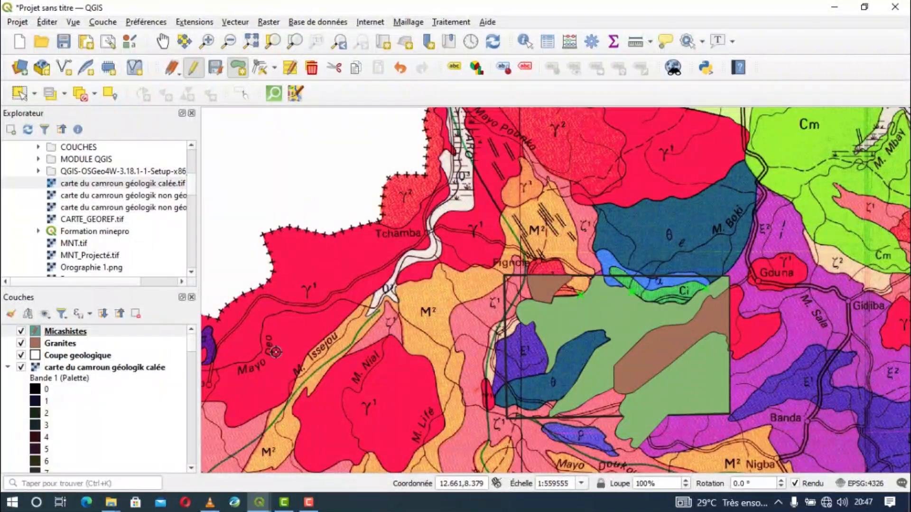
click(8, 368)
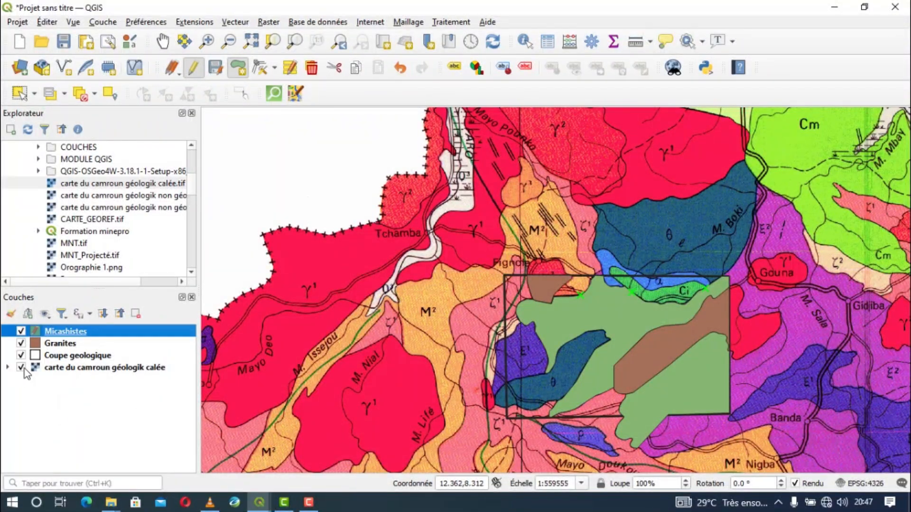
click(21, 368)
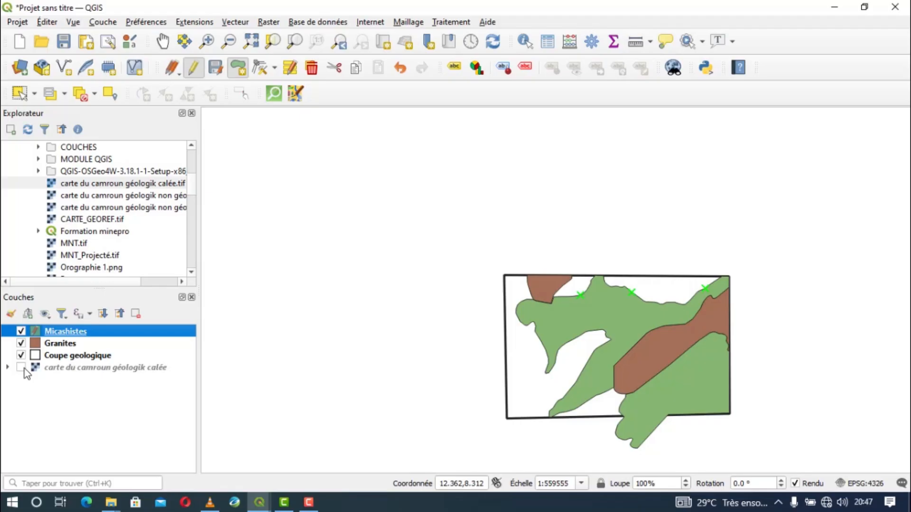
click(23, 369)
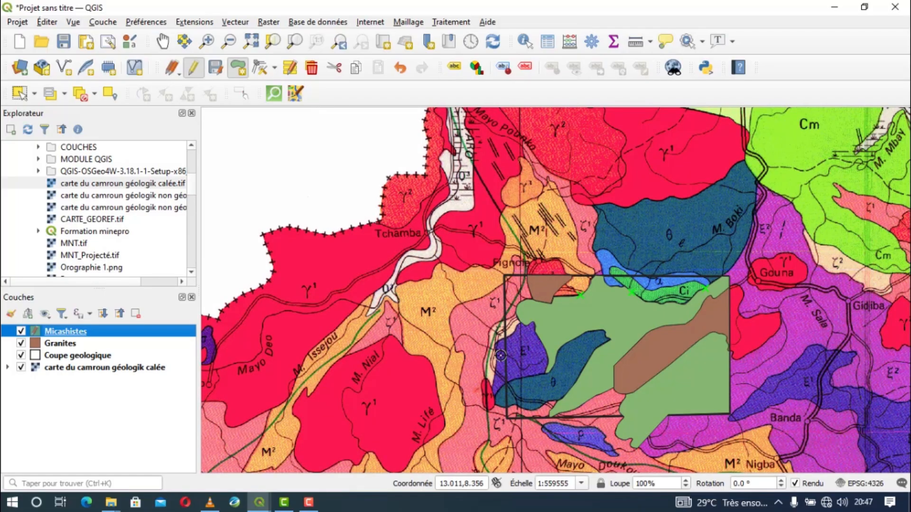
Hide and redisplay the Micashistes layer twice to compare its polygons with the underlying geological map
click(20, 332)
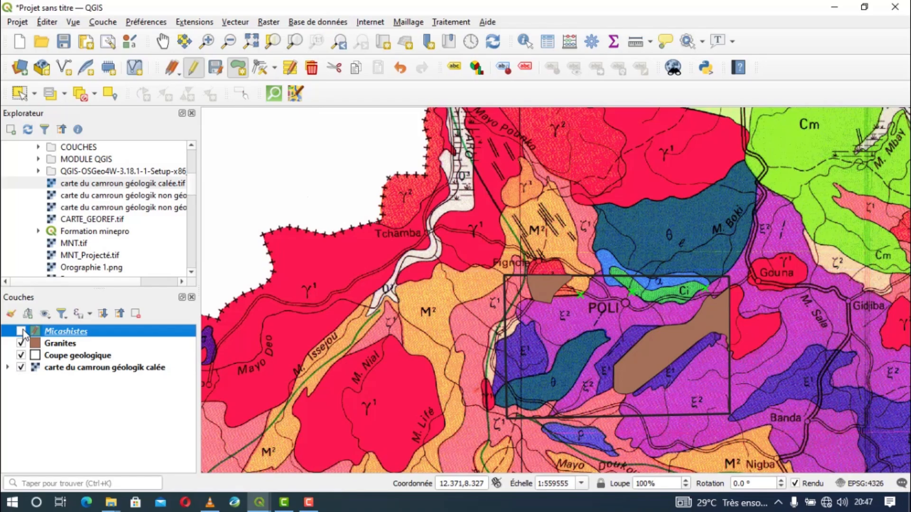
click(21, 332)
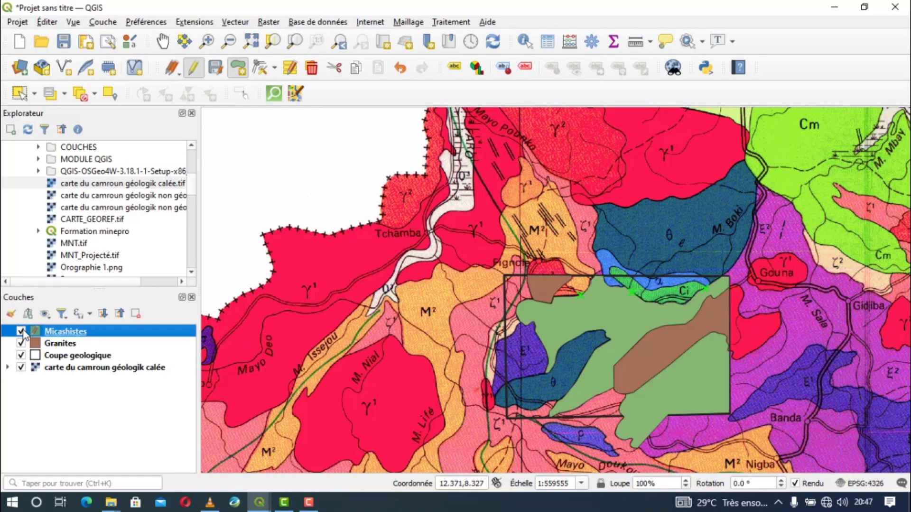
click(21, 332)
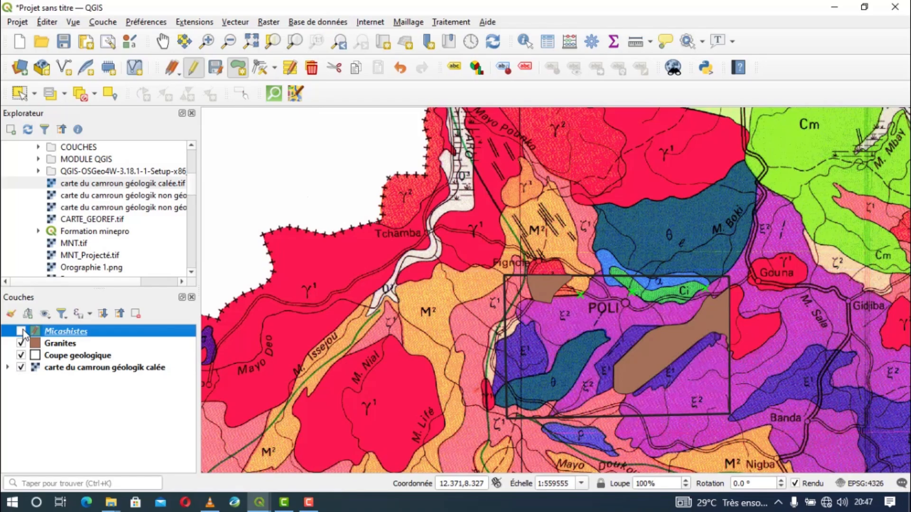
click(21, 331)
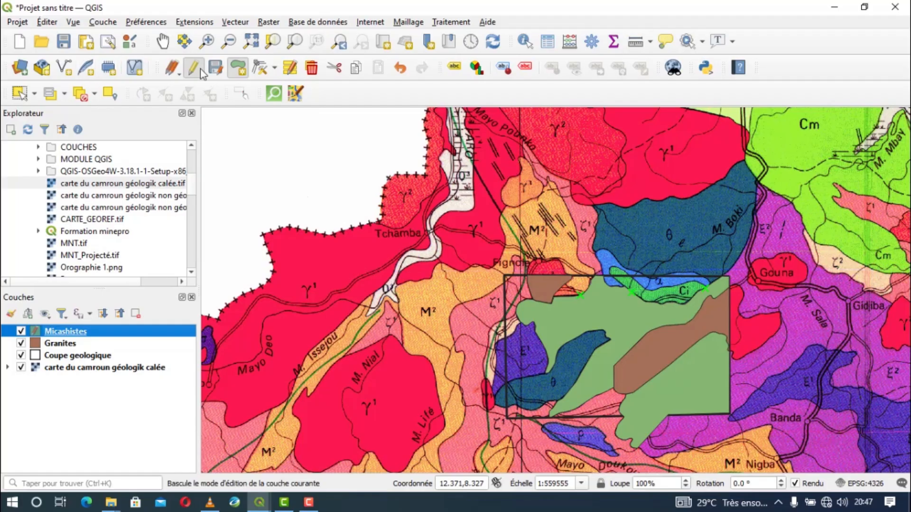
Activate the vertex tool and limit it to the active layer
click(260, 67)
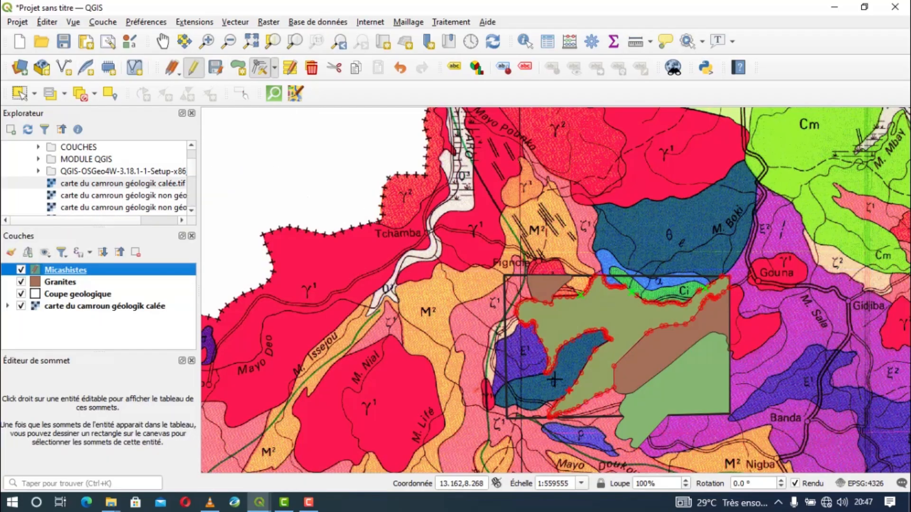
scroll(630, 401, up, 1)
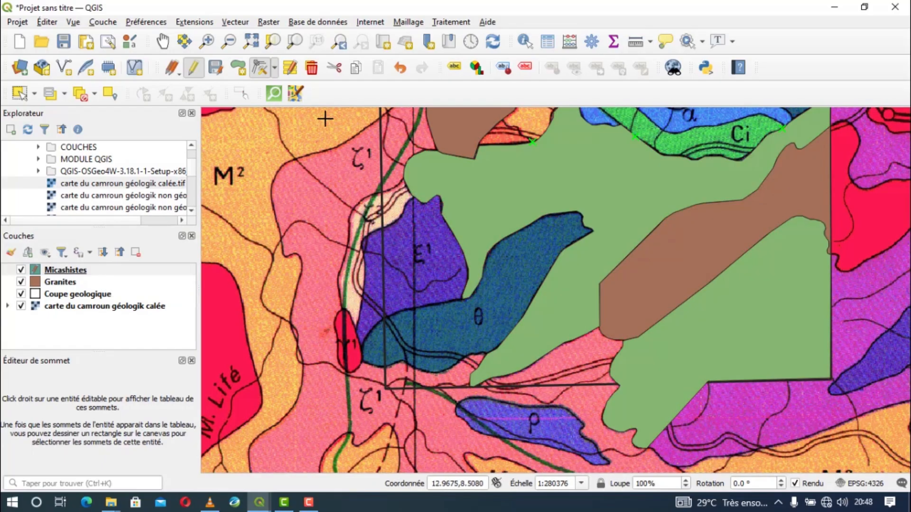
click(276, 68)
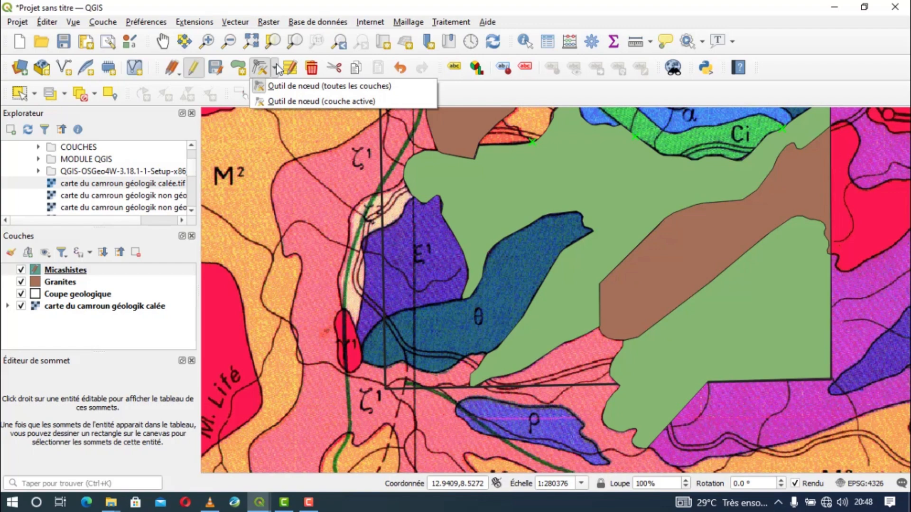
click(283, 100)
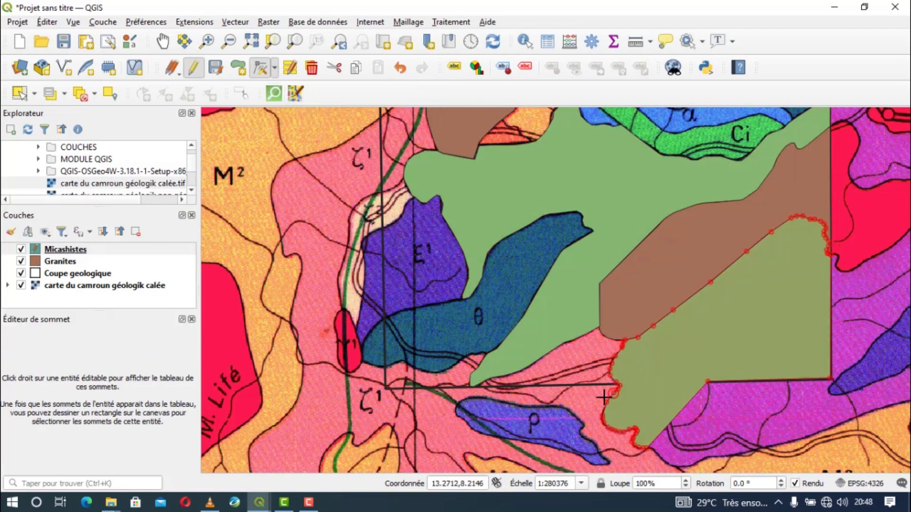
Set the vertex tool to work on all layers, with the southern Micashistes polygon's western edge in view
scroll(617, 401, up, 2)
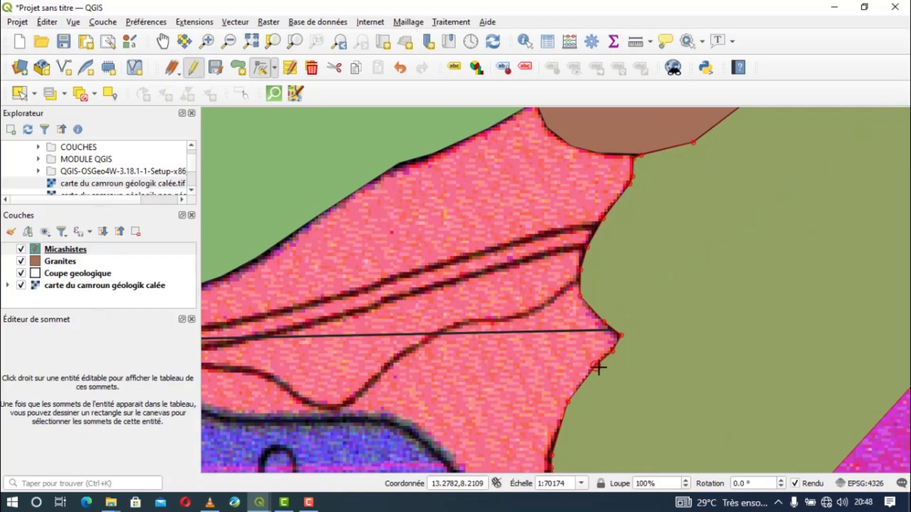
click(275, 66)
click(267, 89)
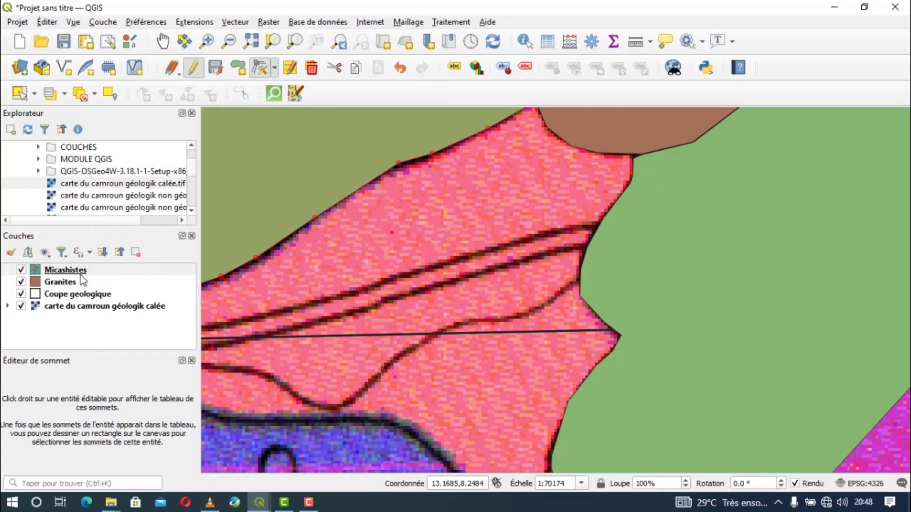
Save the Micashistes edits, end editing on that layer and select its southeastern polygon
click(90, 272)
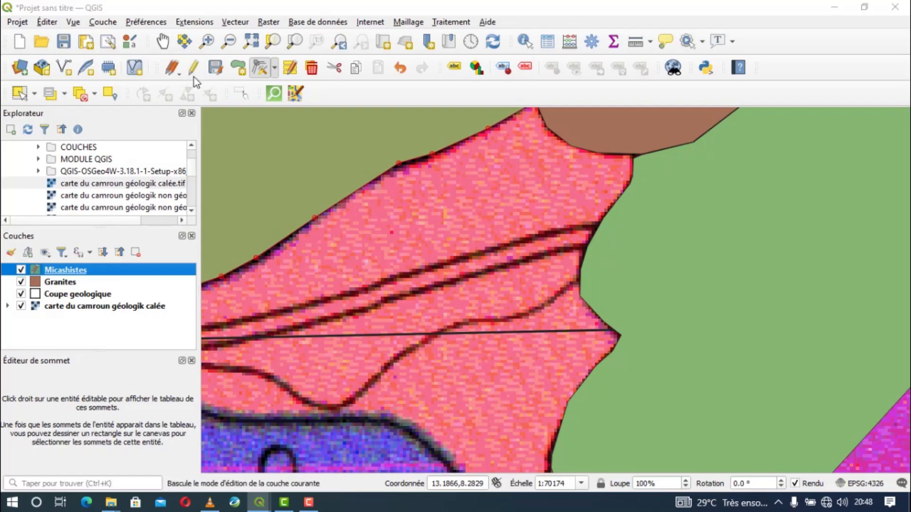
click(193, 69)
click(432, 259)
click(602, 246)
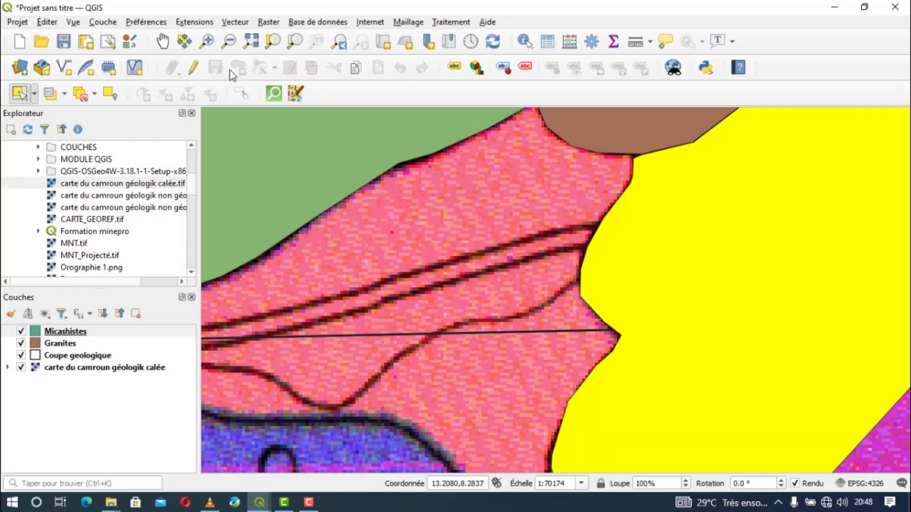
Reopen the Micashistes layer for editing and limit the vertex tool to the active layer
click(192, 69)
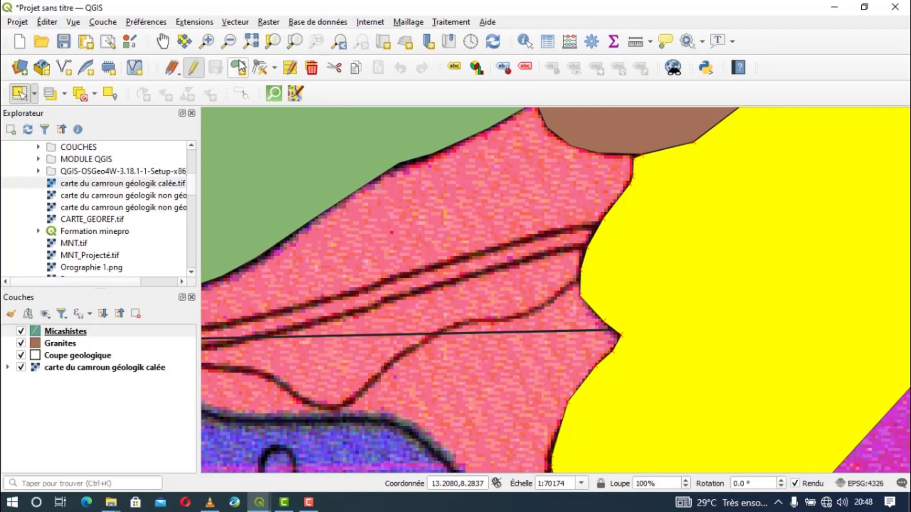
click(260, 68)
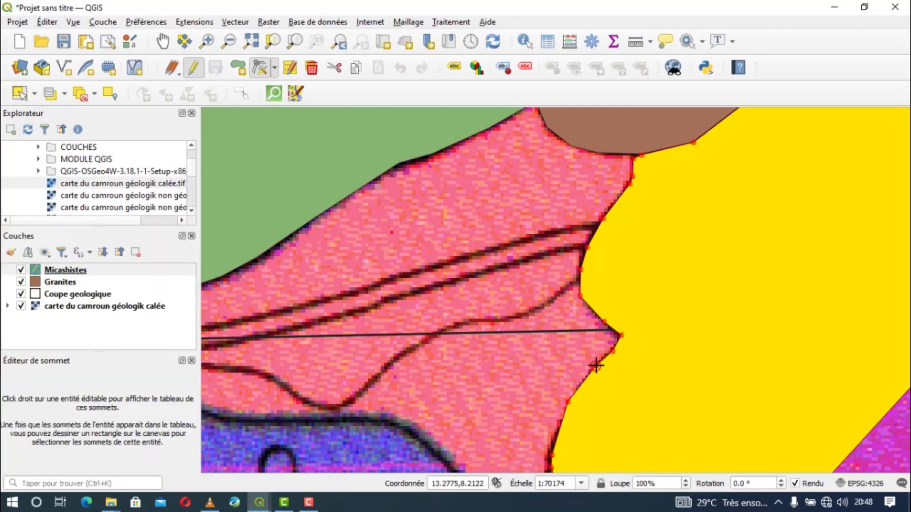
click(274, 71)
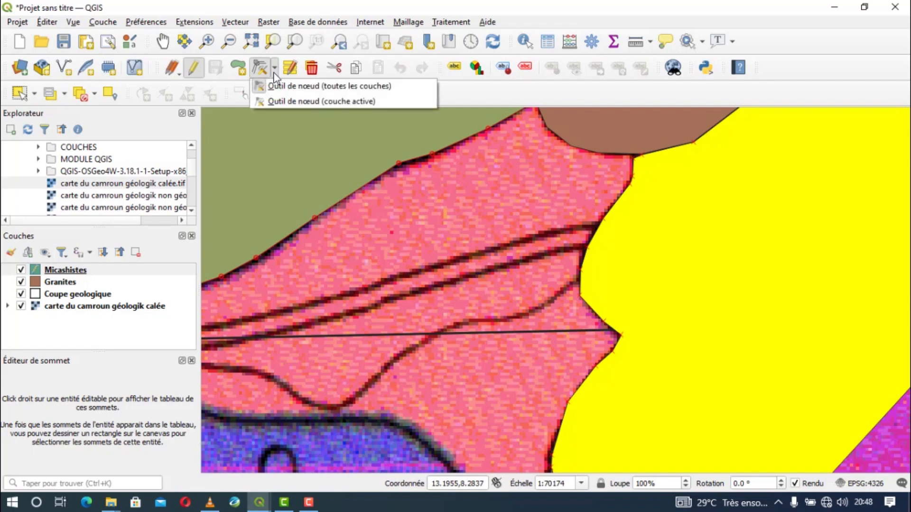
click(268, 101)
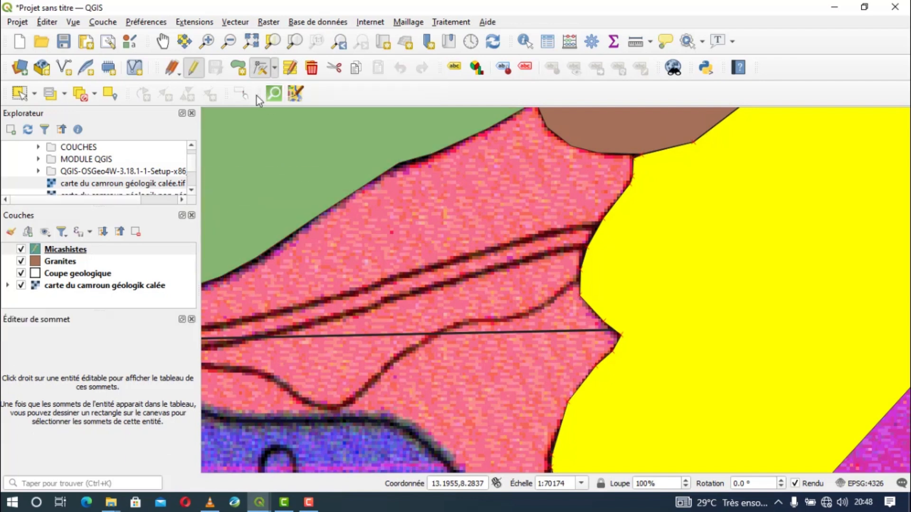
click(179, 75)
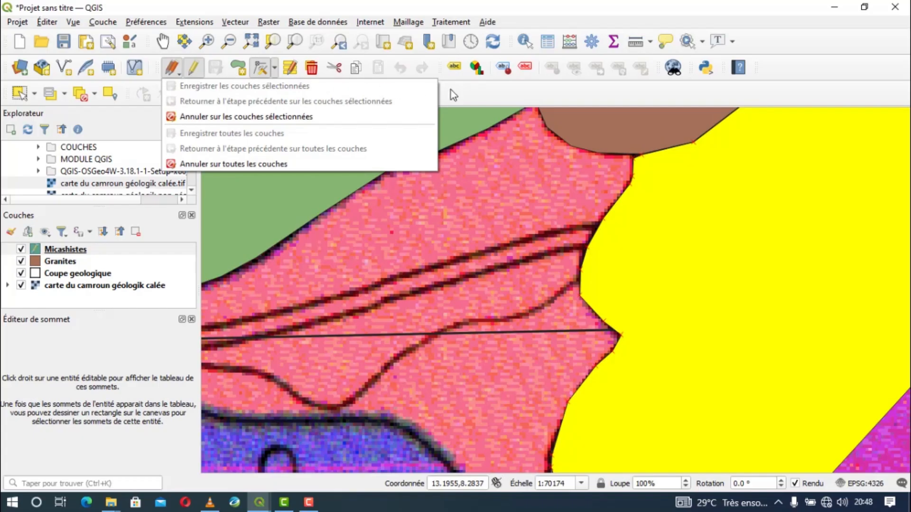
click(513, 93)
Adjust the selected polygon's vertex where its diagonal edge meets the study rectangle's southern border
scroll(624, 309, down, 1)
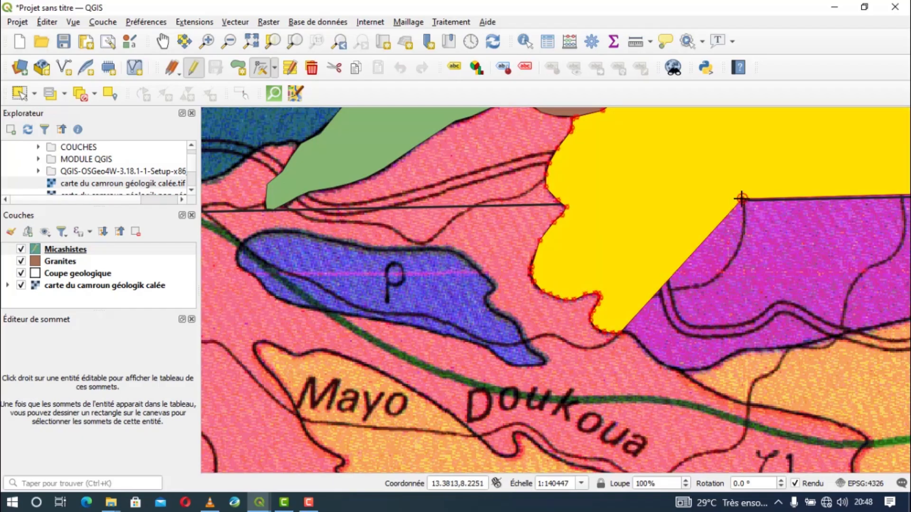
double_click(741, 199)
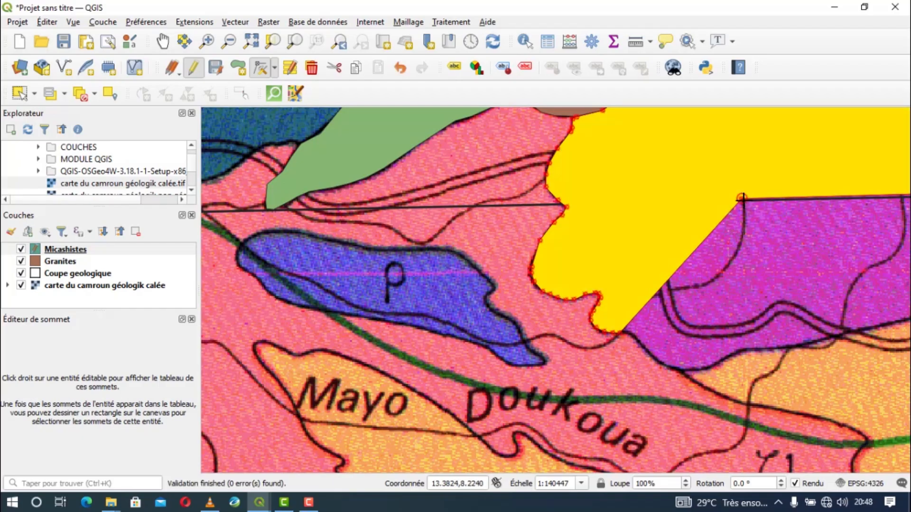
drag(742, 200, 710, 190)
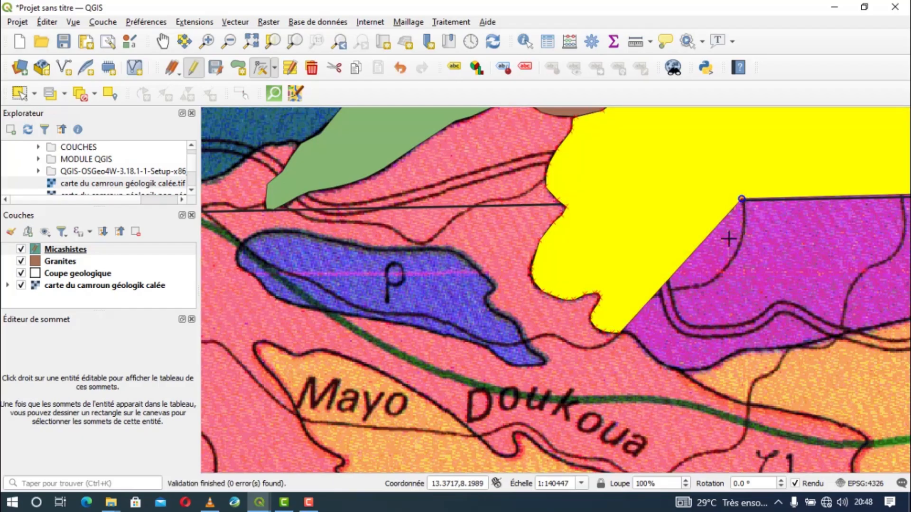
Move three vertices of the selected polygon's southern tip northward, toward the study rectangle's southern border
scroll(742, 201, up, 2)
scroll(759, 123, down, 3)
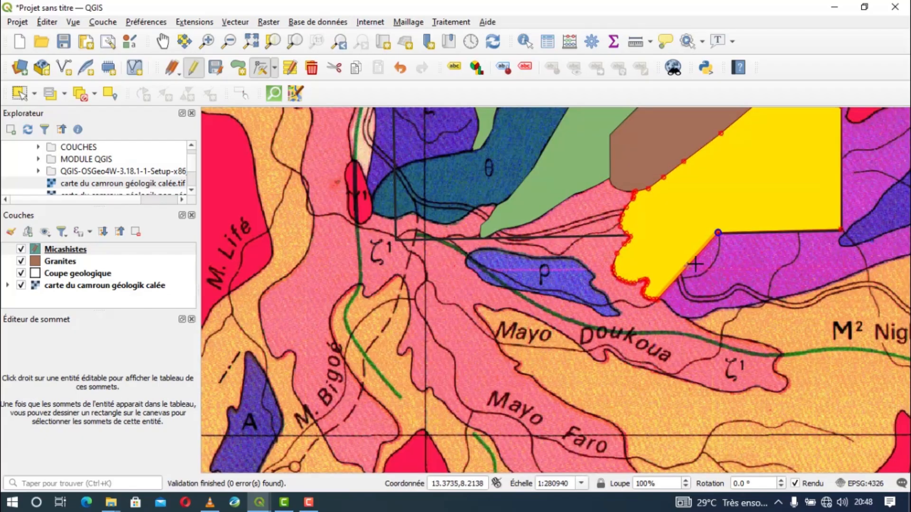
scroll(650, 323, up, 2)
scroll(650, 324, up, 1)
drag(702, 132, 640, 353)
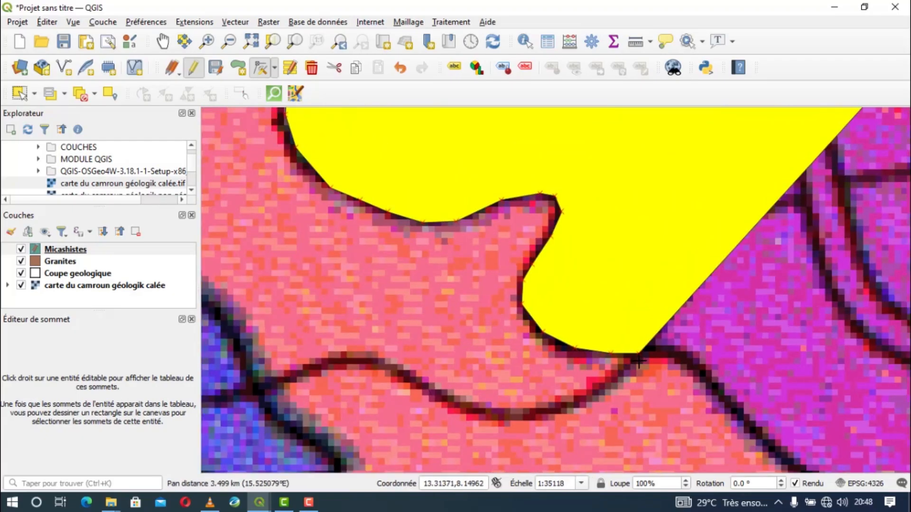
click(639, 354)
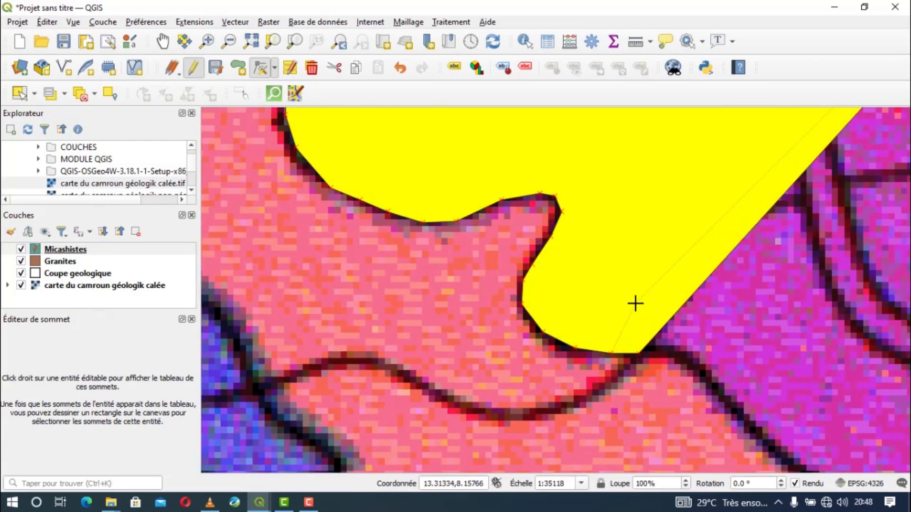
click(635, 302)
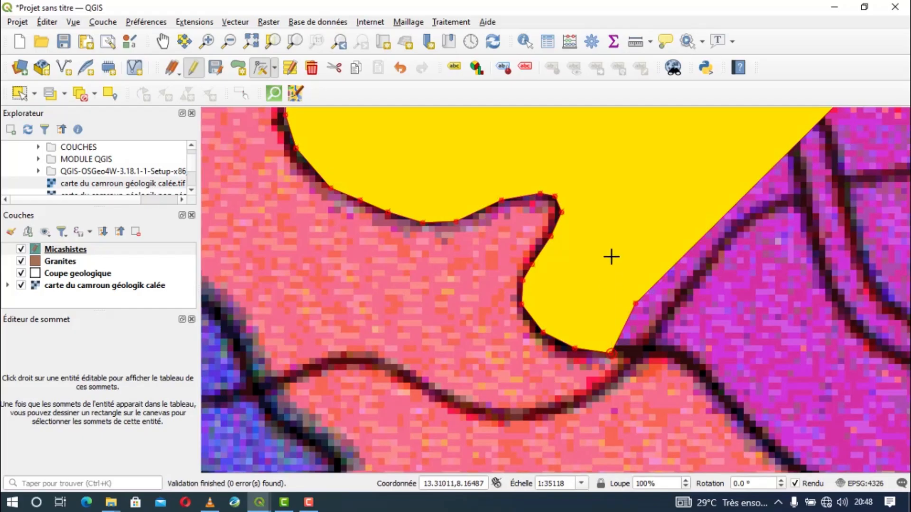
click(612, 351)
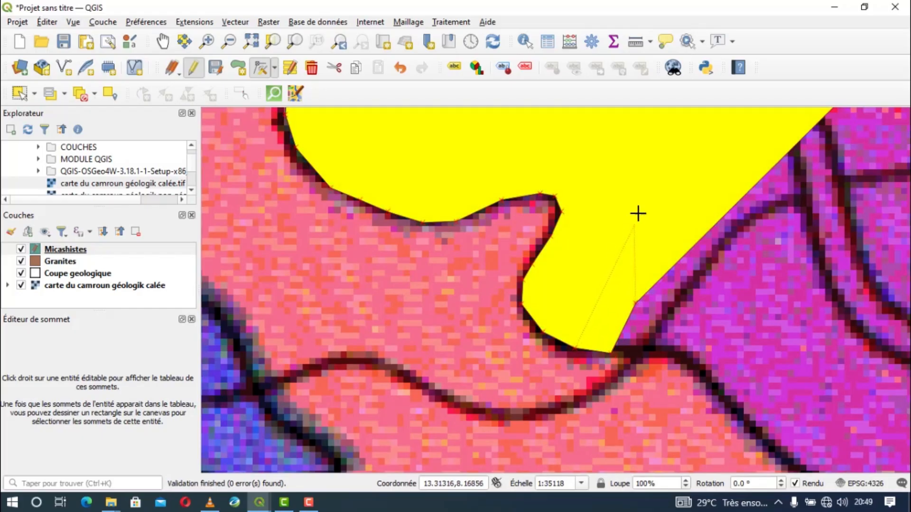
click(633, 148)
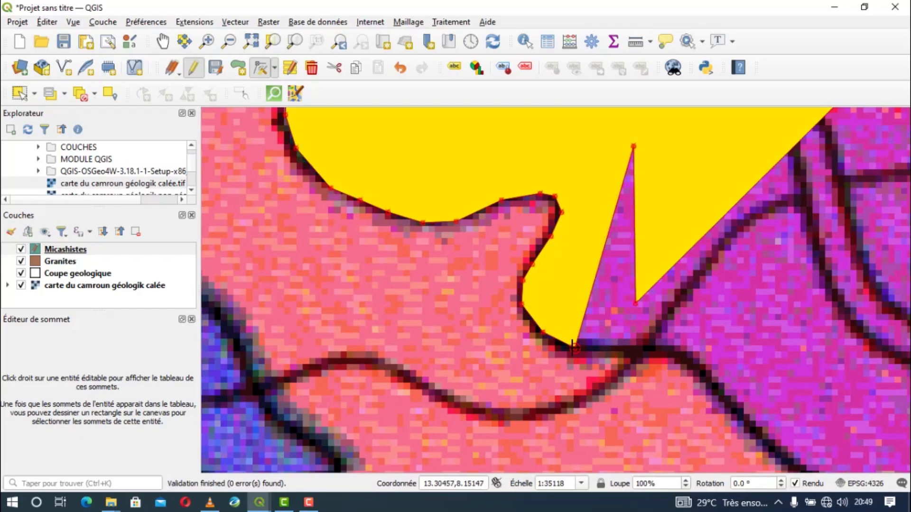
click(574, 347)
click(603, 136)
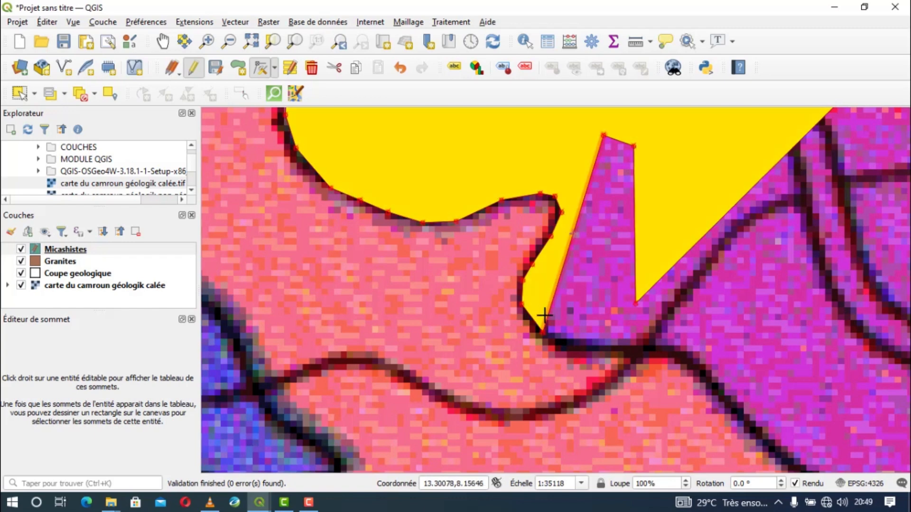
Delete the selected polygon's vertices along its southwestern edge outside the study rectangle, up to the southern border
click(542, 332)
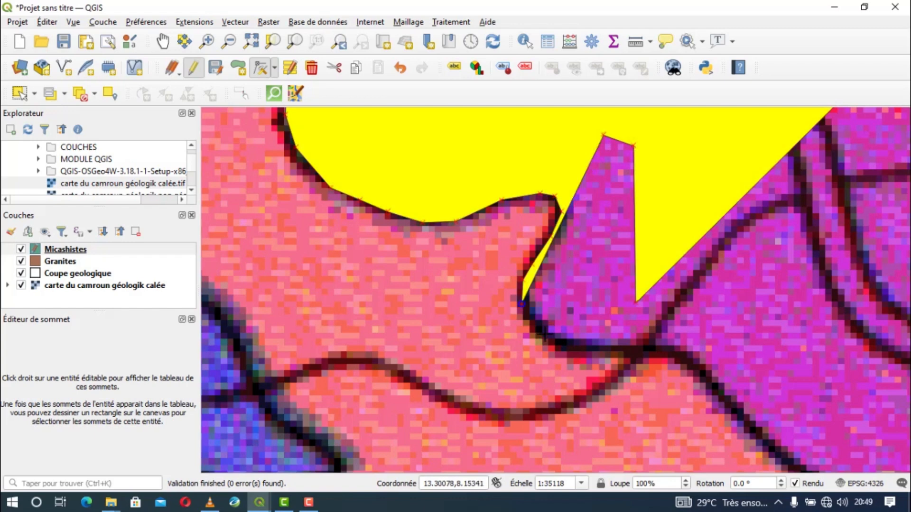
key(Delete)
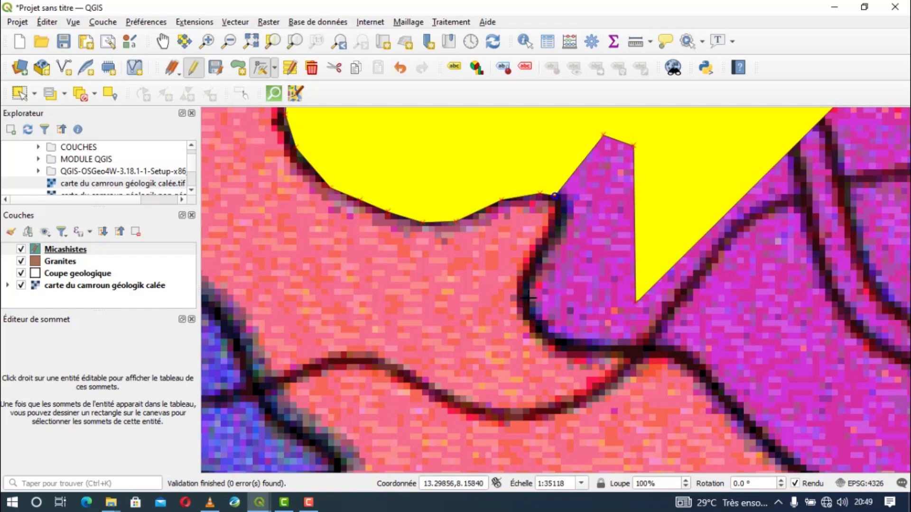
scroll(528, 298, down, 1)
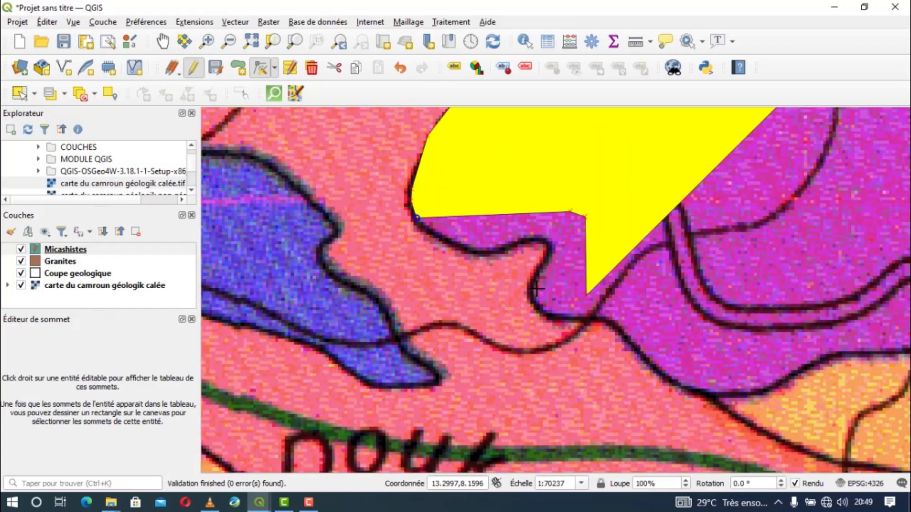
drag(528, 298, 506, 453)
key(Delete)
key(Delete)
key(Delete)
key(Delete)
key(Delete)
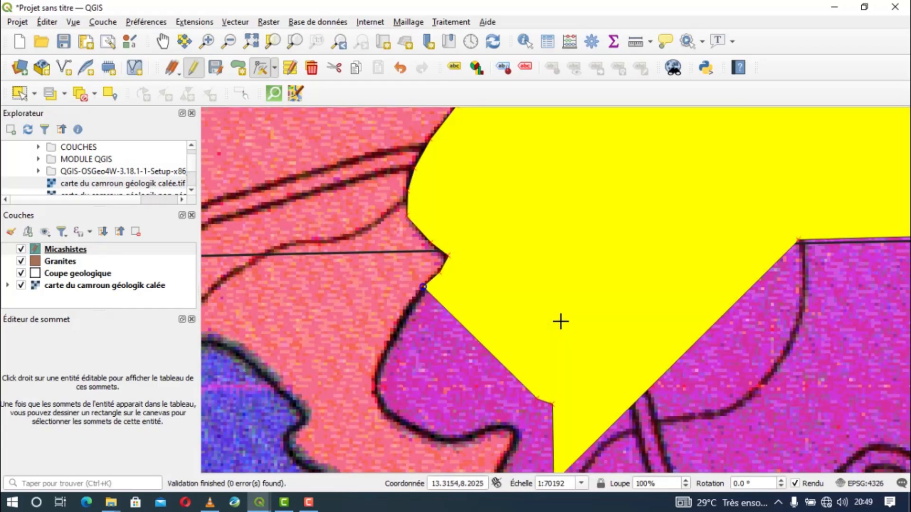
key(Delete)
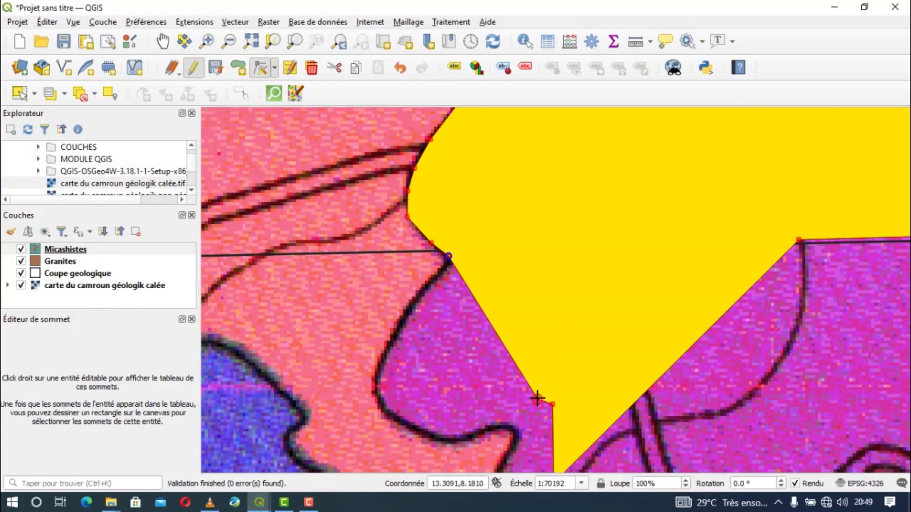
Move the selected polygon's remaining vertices outside the study rectangle up onto the rectangle's southern border
drag(536, 397, 555, 327)
drag(538, 399, 569, 309)
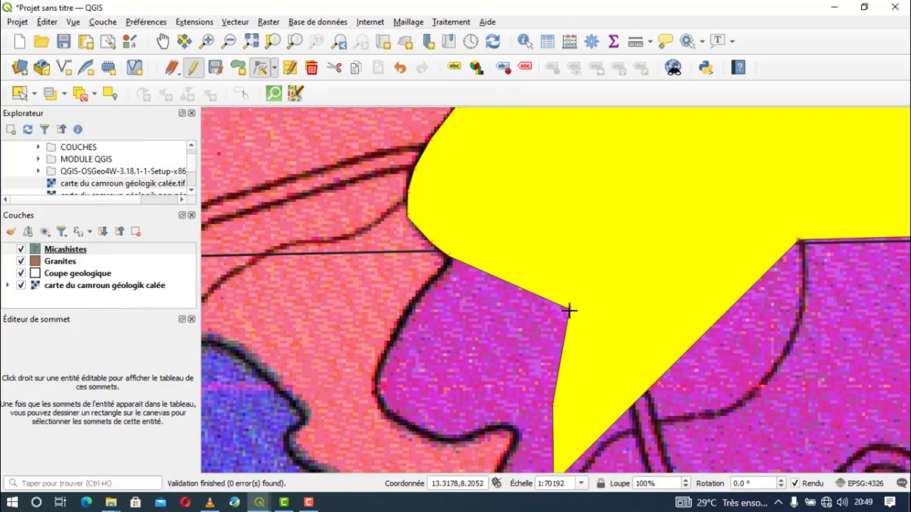
click(604, 252)
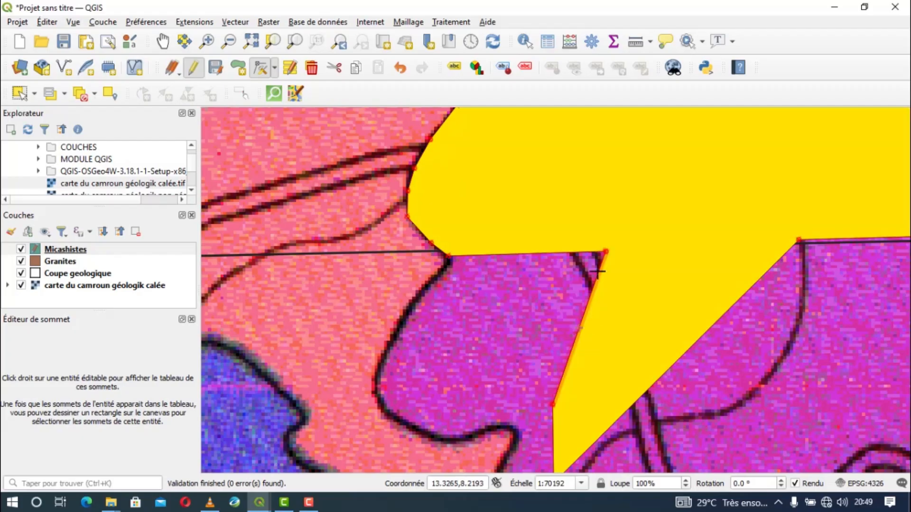
click(552, 405)
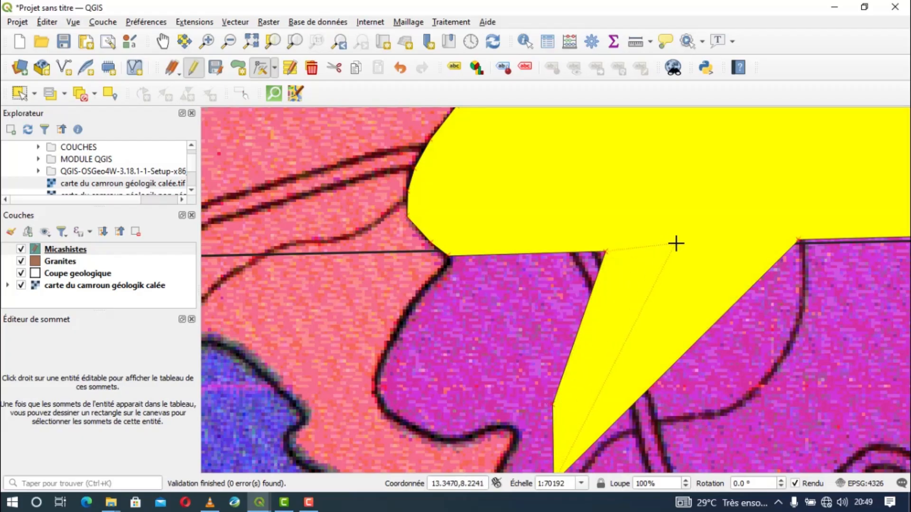
click(729, 245)
scroll(701, 285, down, 1)
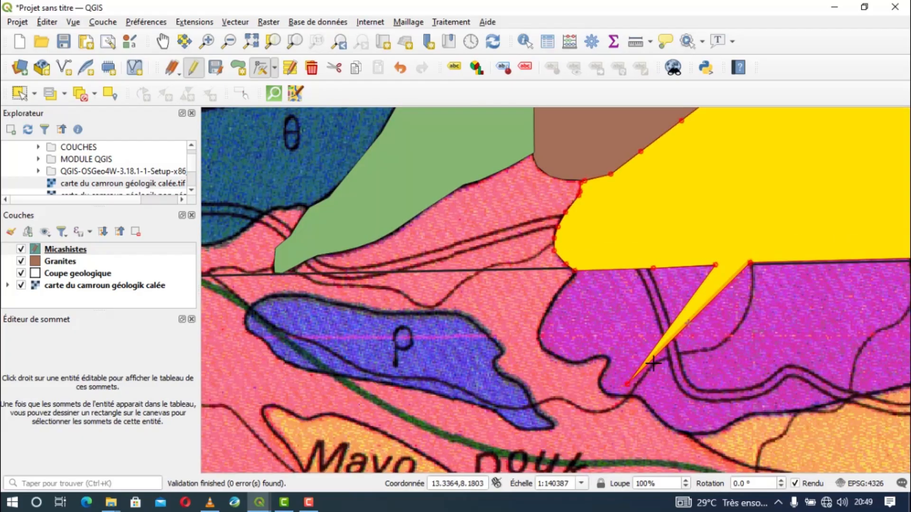
drag(626, 384, 729, 267)
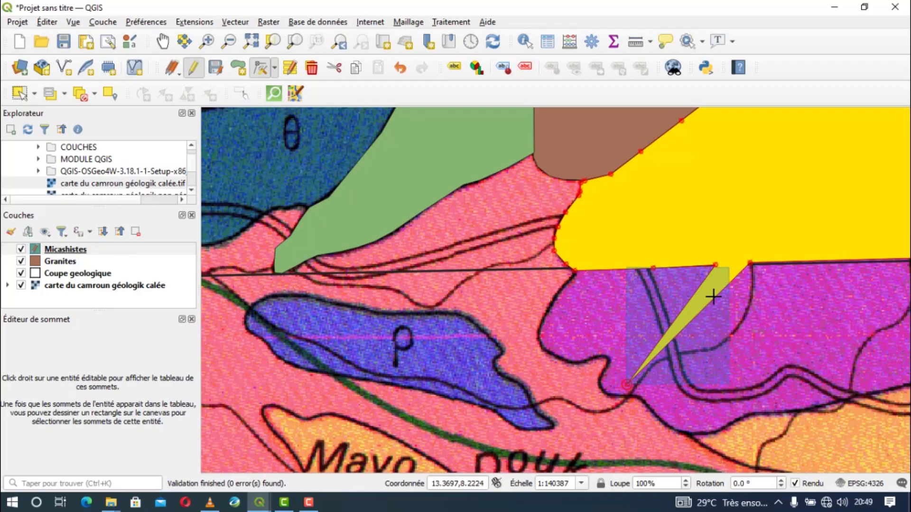
click(628, 384)
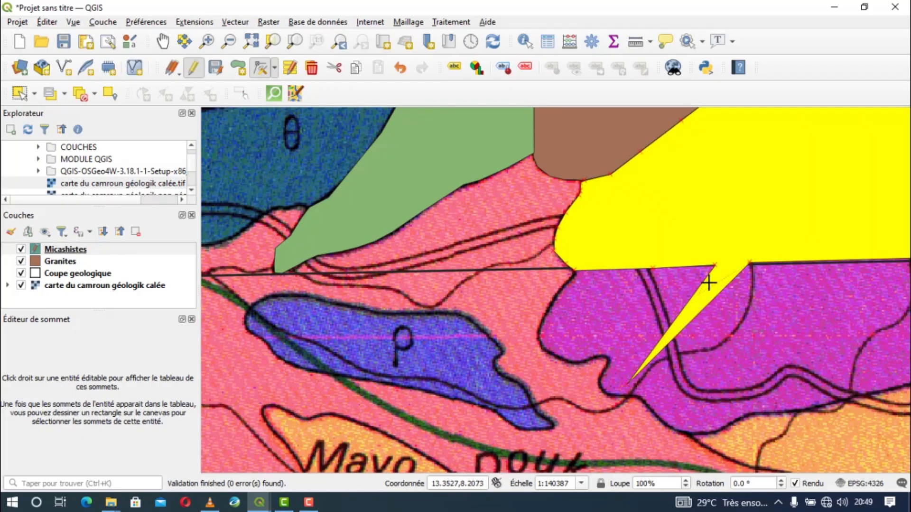
click(730, 263)
Save the Micashistes vertex edits and end editing on the layer
scroll(691, 294, down, 2)
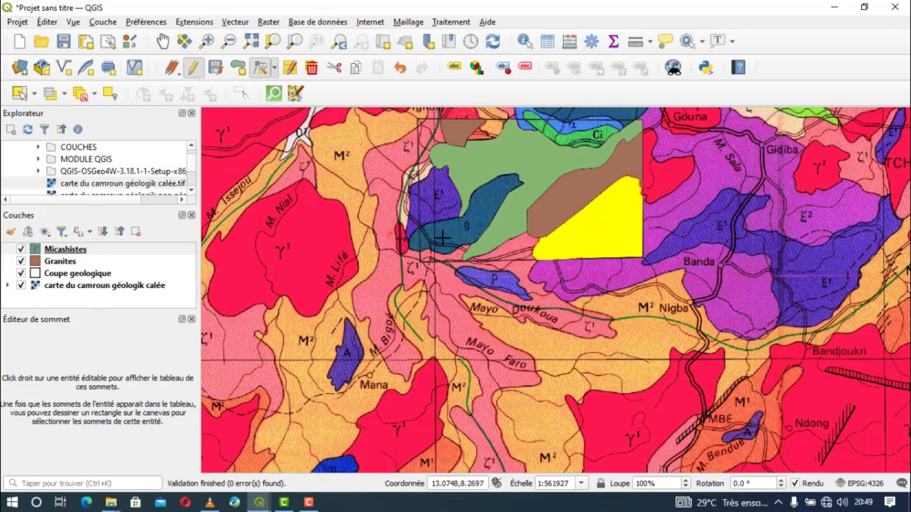
scroll(432, 171, up, 2)
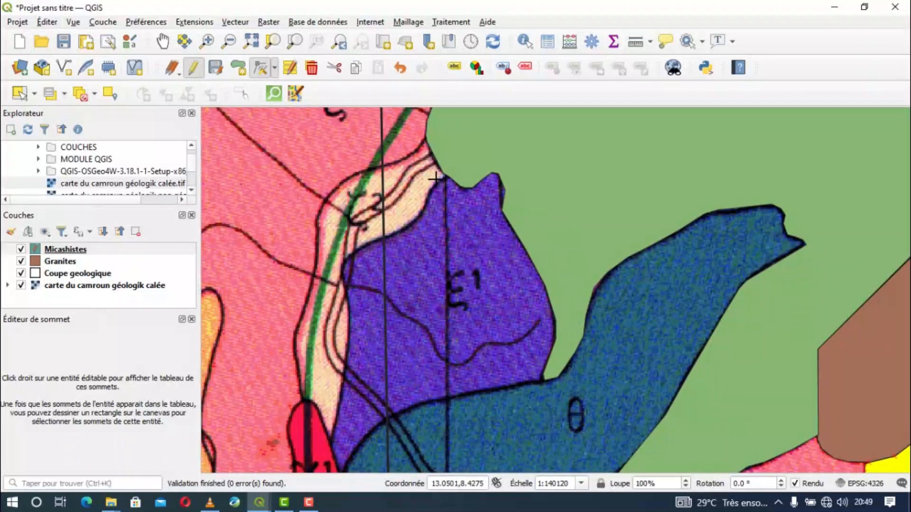
scroll(435, 180, down, 1)
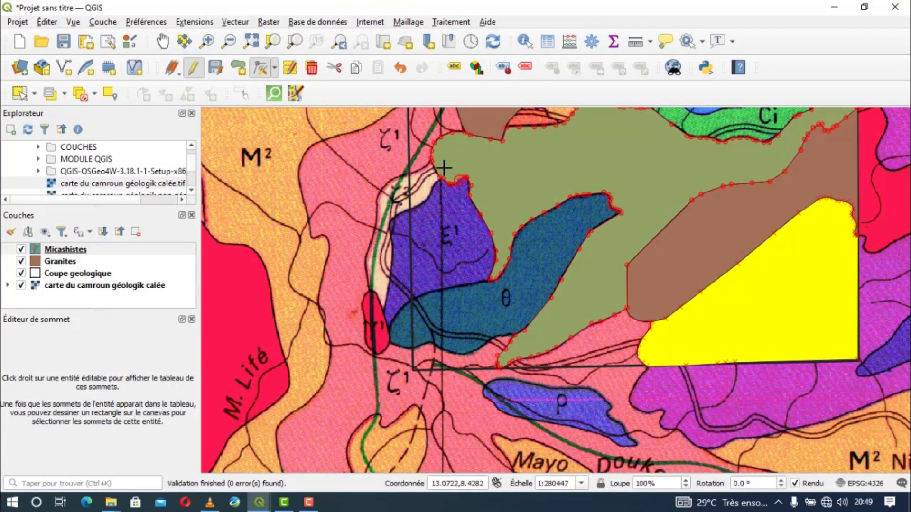
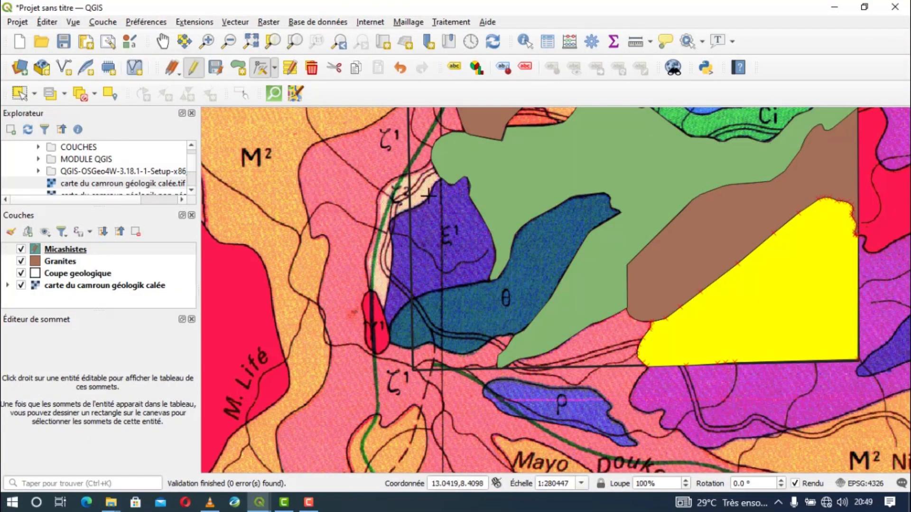
click(193, 67)
click(430, 260)
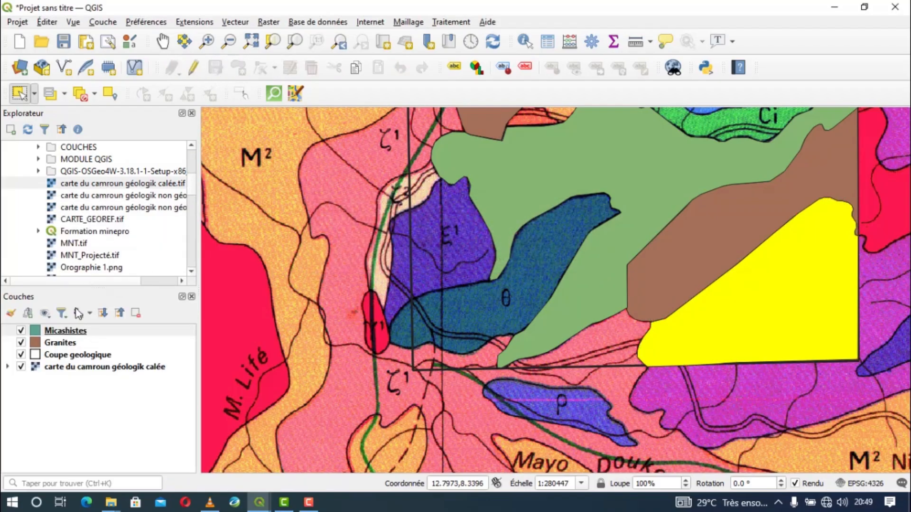
In the Micashistes layer, start a polygon for the purple ξ¹ formation, tracing its southern boundary westward to the study rectangle's western border
click(62, 342)
click(67, 332)
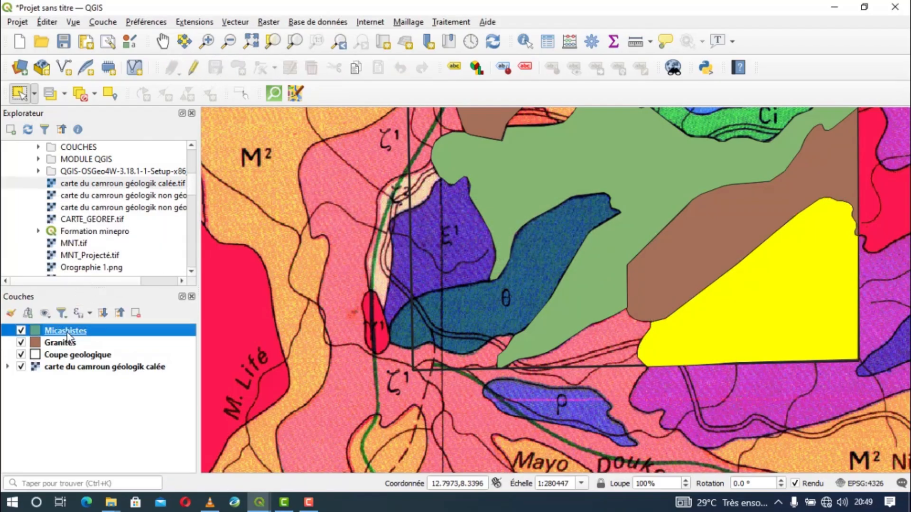
click(192, 68)
click(238, 67)
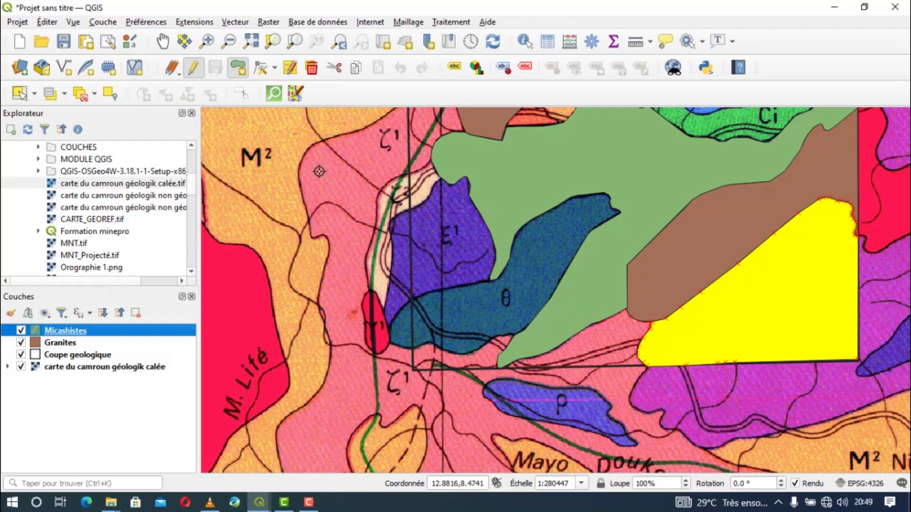
scroll(468, 282, up, 1)
scroll(468, 283, up, 1)
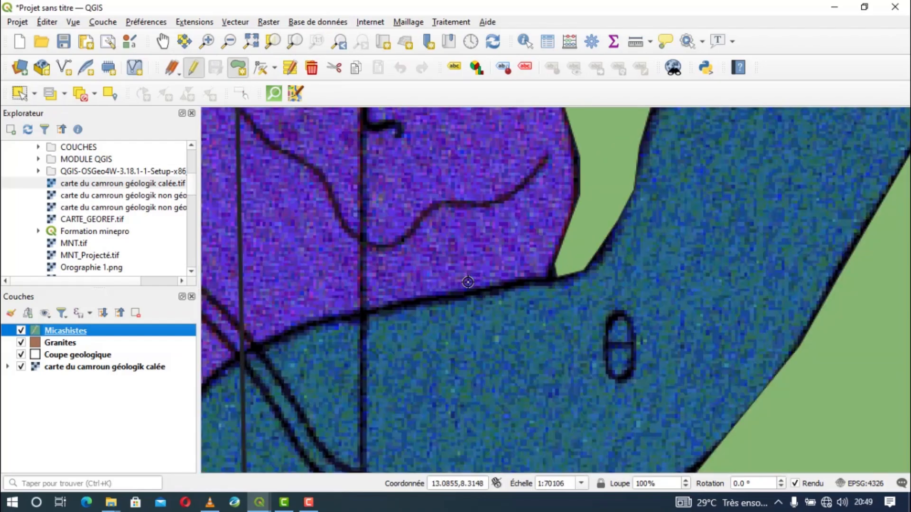
click(556, 278)
click(468, 291)
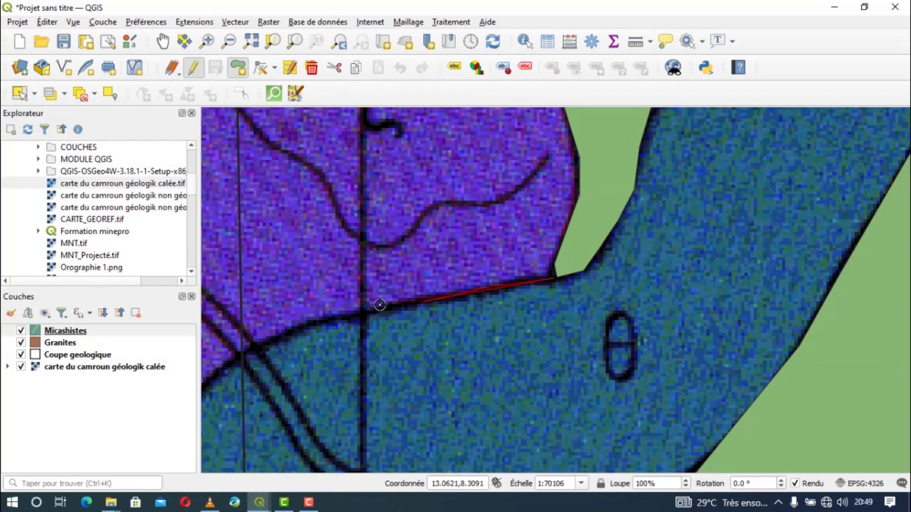
click(356, 310)
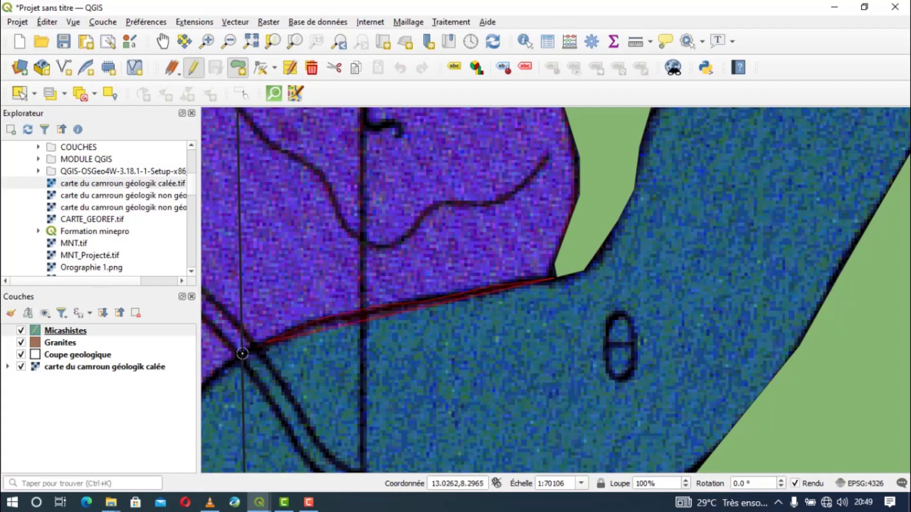
click(241, 355)
Continue the polygon up the rectangle's western border and along the ξ¹ formation's northern boundary, past the notch to its northeastern peak
scroll(241, 356, down, 1)
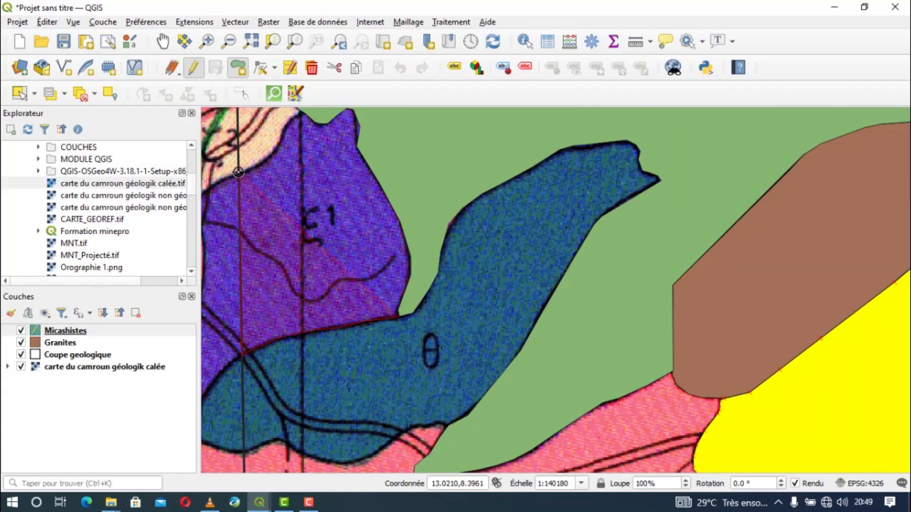
scroll(238, 173, up, 1)
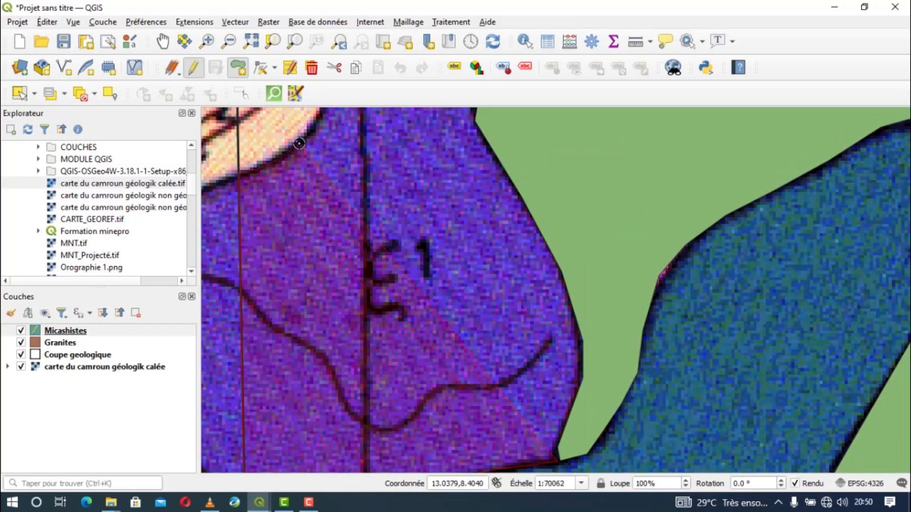
drag(296, 146, 260, 289)
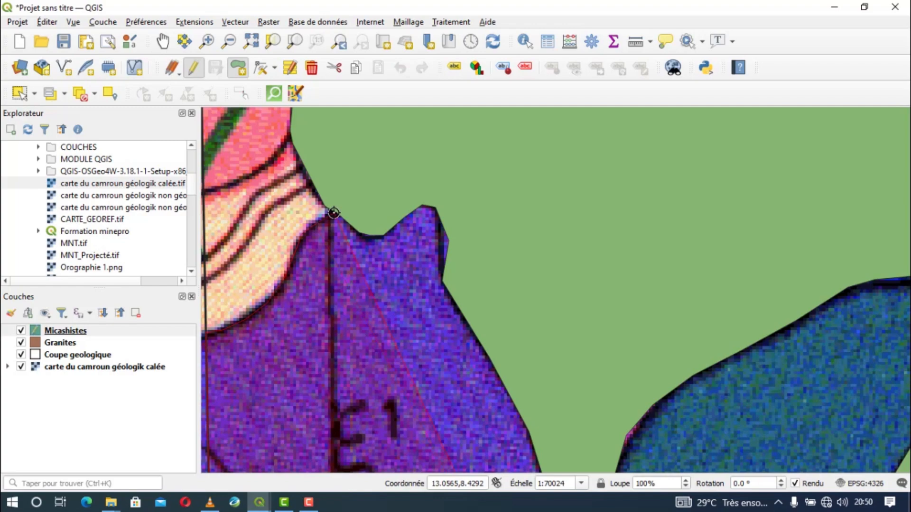
scroll(334, 213, down, 2)
scroll(334, 213, up, 3)
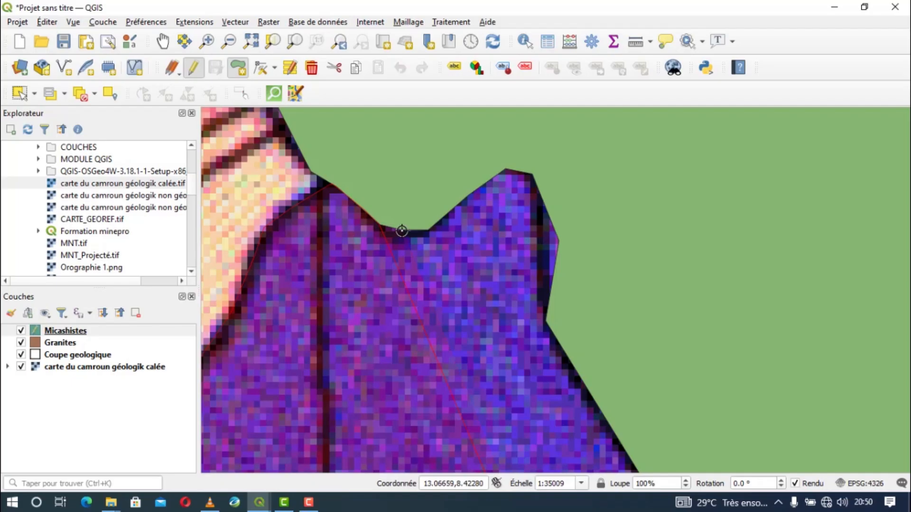
click(429, 230)
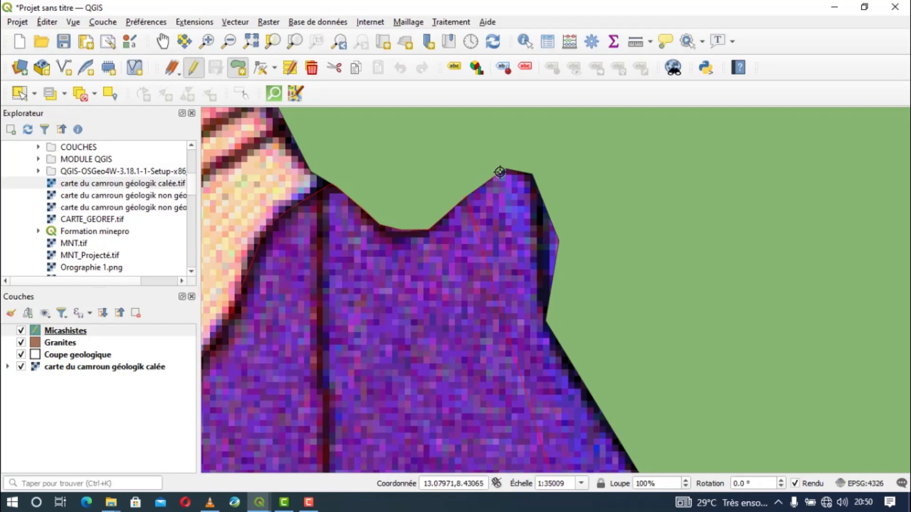
click(505, 170)
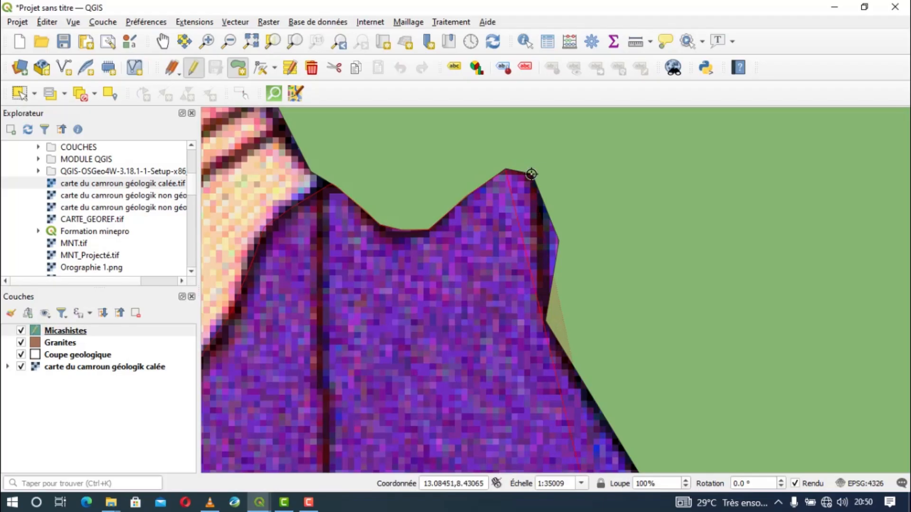
Trace the eastern edge of the purple ξ1 area down to its southern tip and complete the Micashistes polygon without an id
click(531, 174)
click(559, 242)
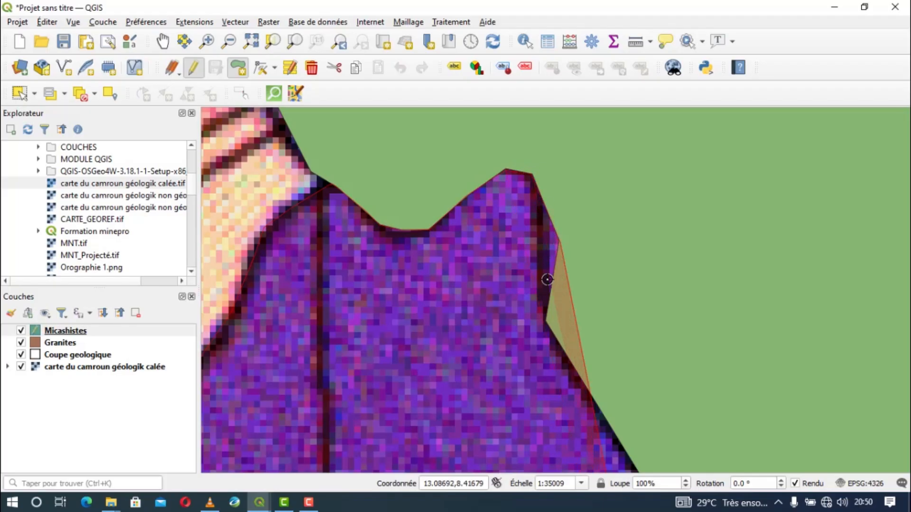
click(545, 322)
scroll(545, 322, down, 1)
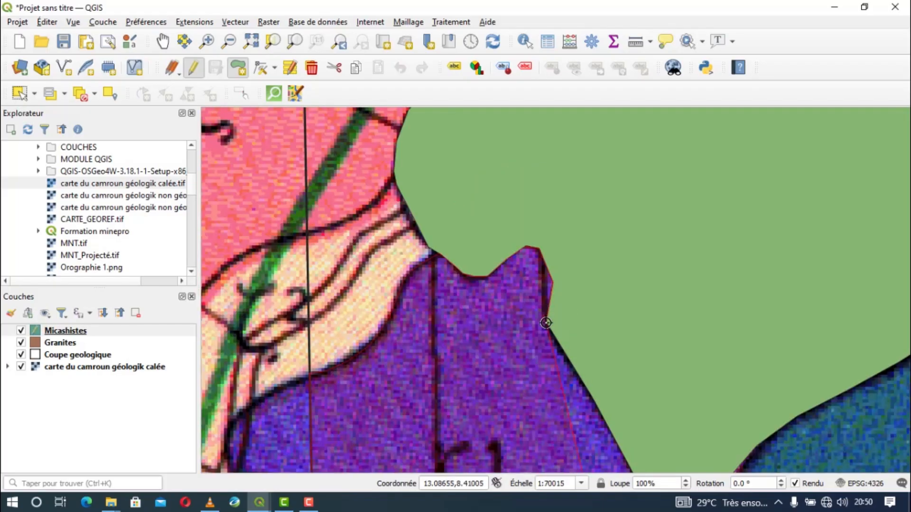
drag(545, 323, 358, 177)
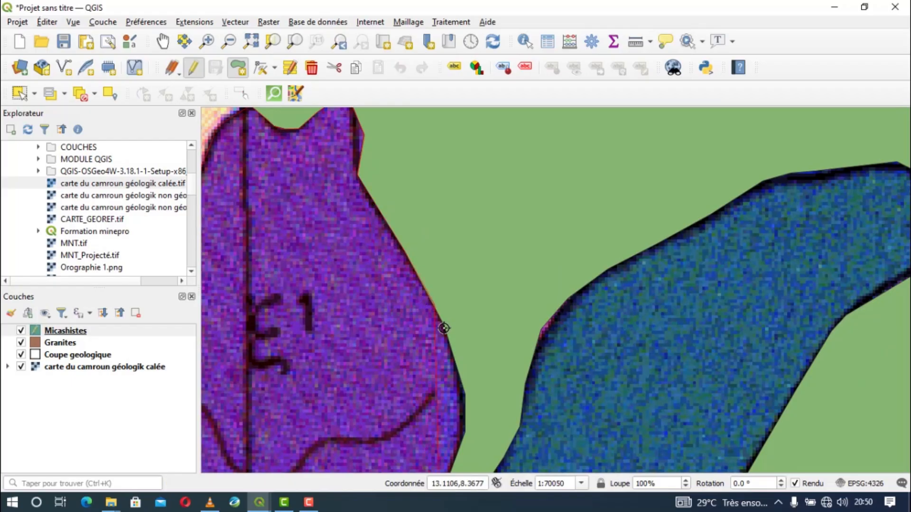
drag(443, 329, 418, 152)
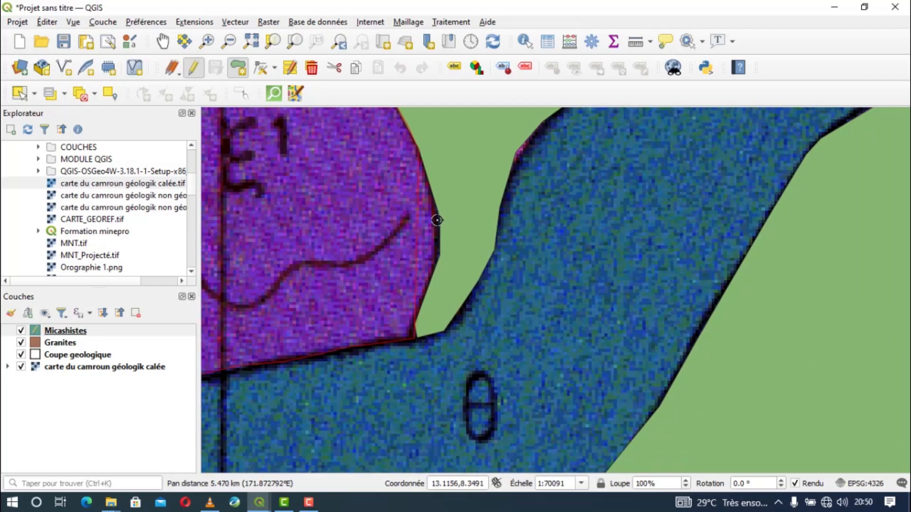
click(439, 215)
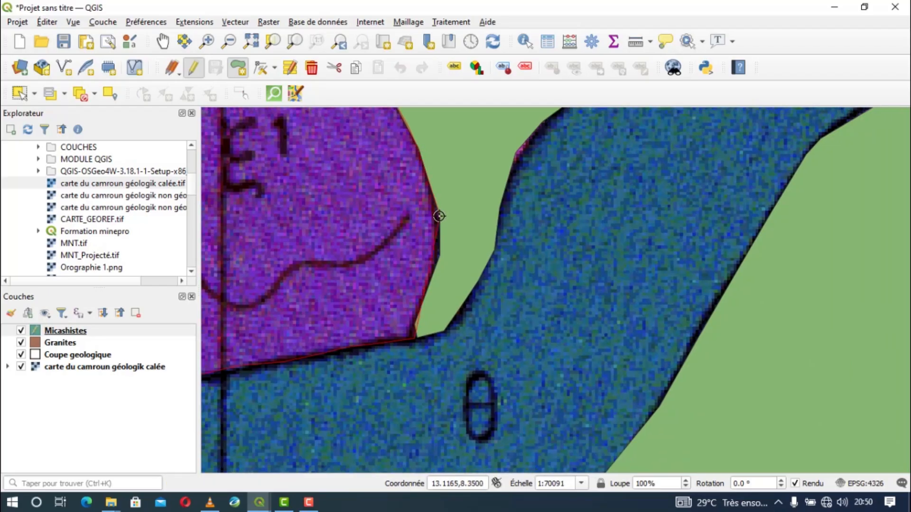
click(440, 255)
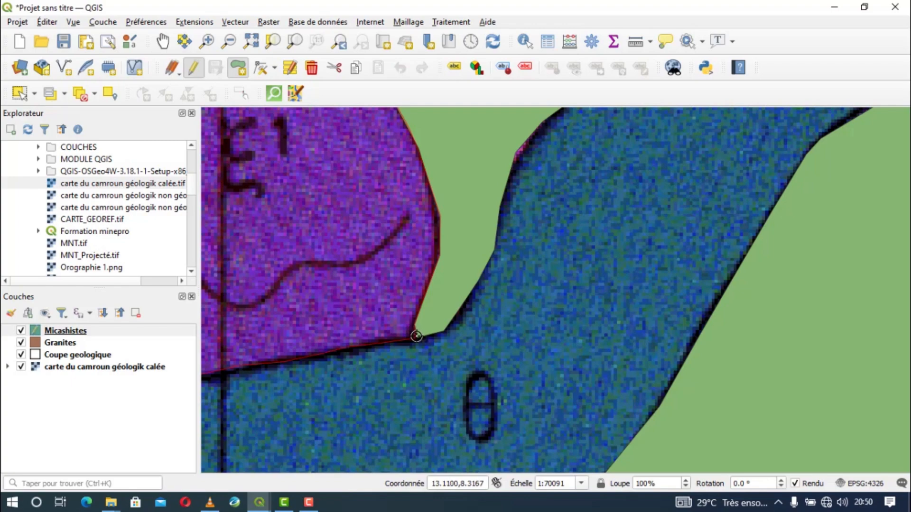
right_click(417, 336)
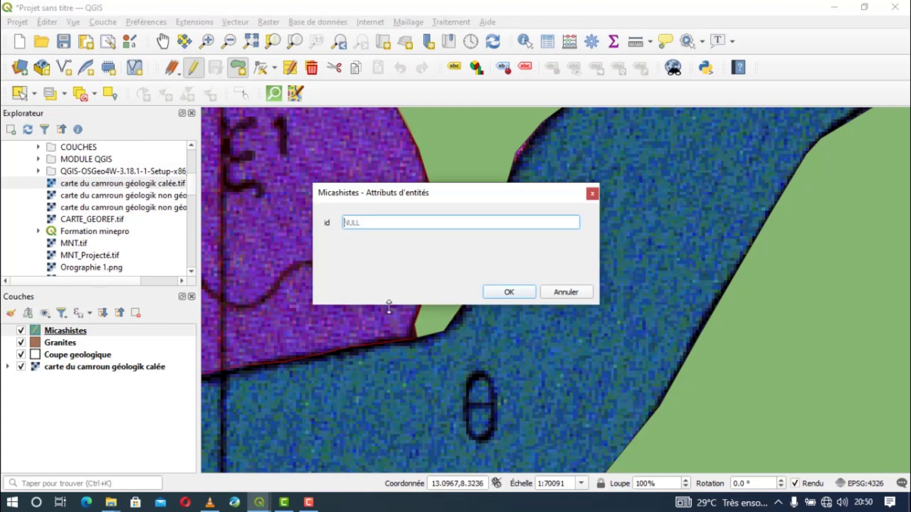
click(506, 291)
Stop editing the Micashistes layer and save its changes
scroll(505, 293, down, 2)
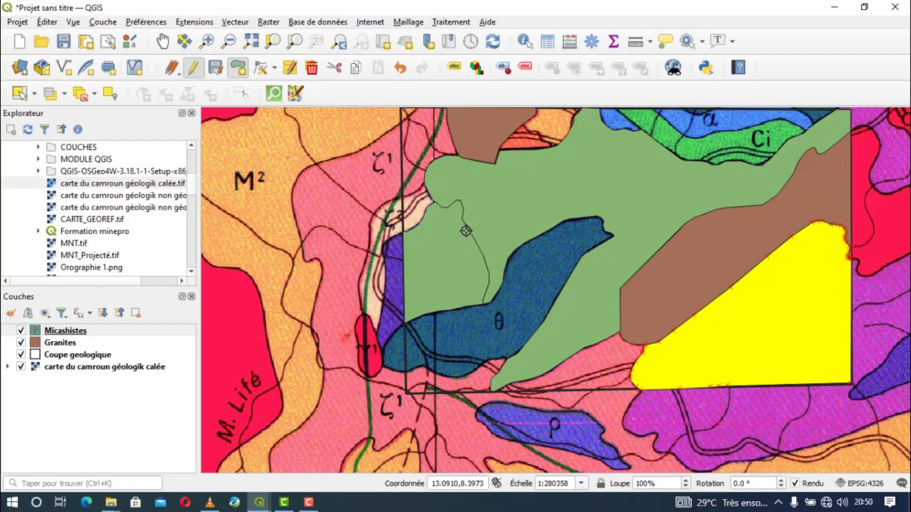
scroll(466, 231, down, 1)
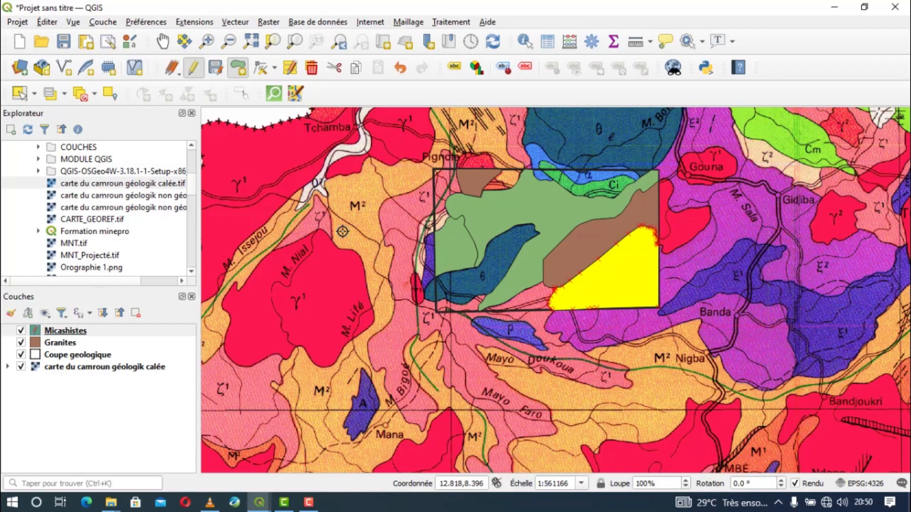
click(193, 67)
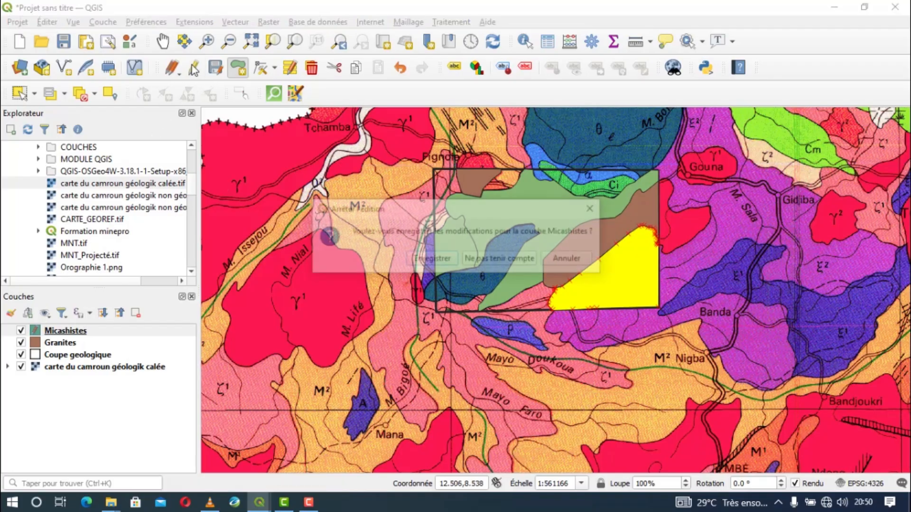
click(439, 261)
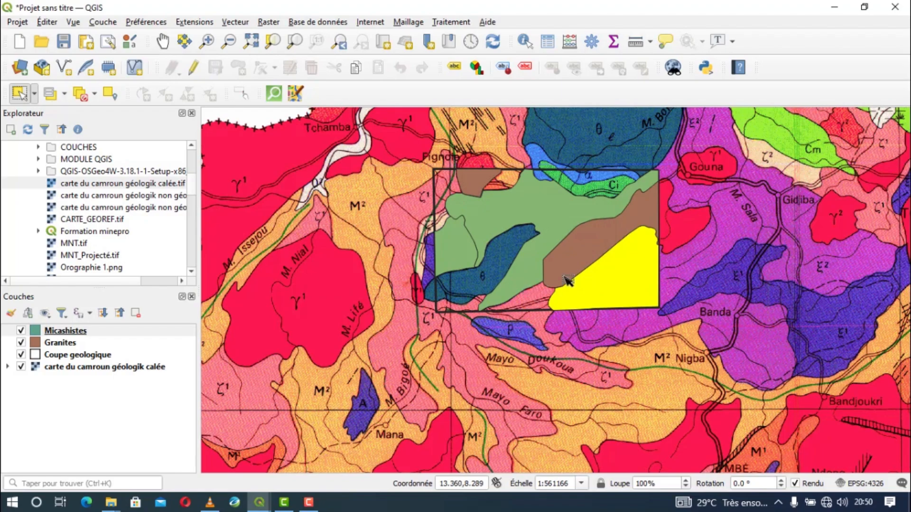
Clear the current selection and select the two adjoining Micashistes polygons, the small western one and the large central one
click(268, 121)
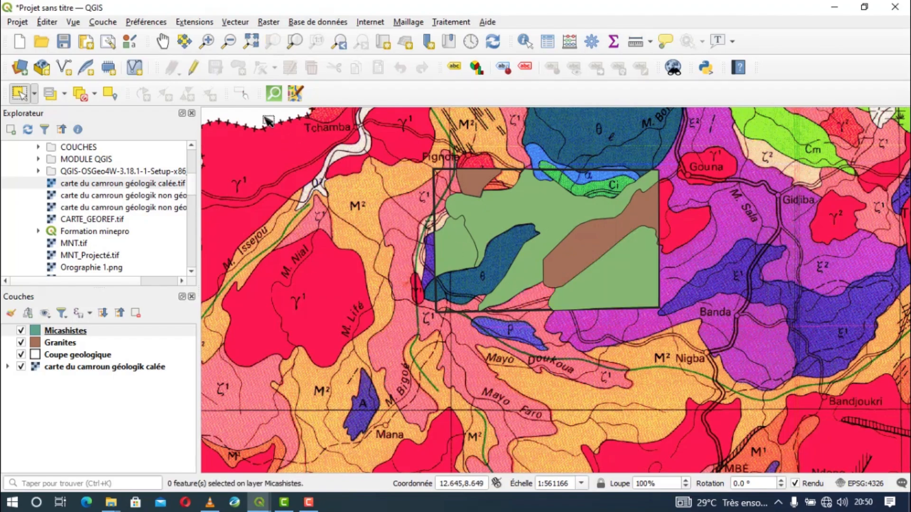
click(469, 244)
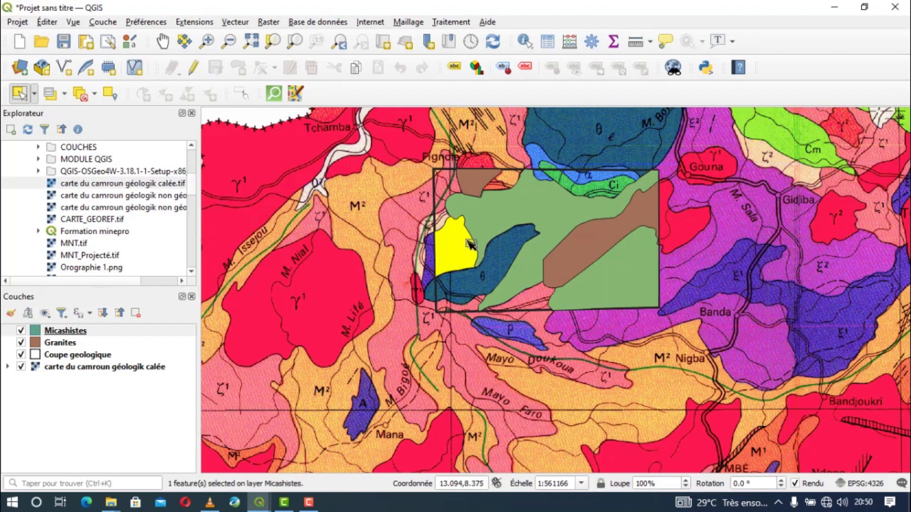
shift+click(491, 225)
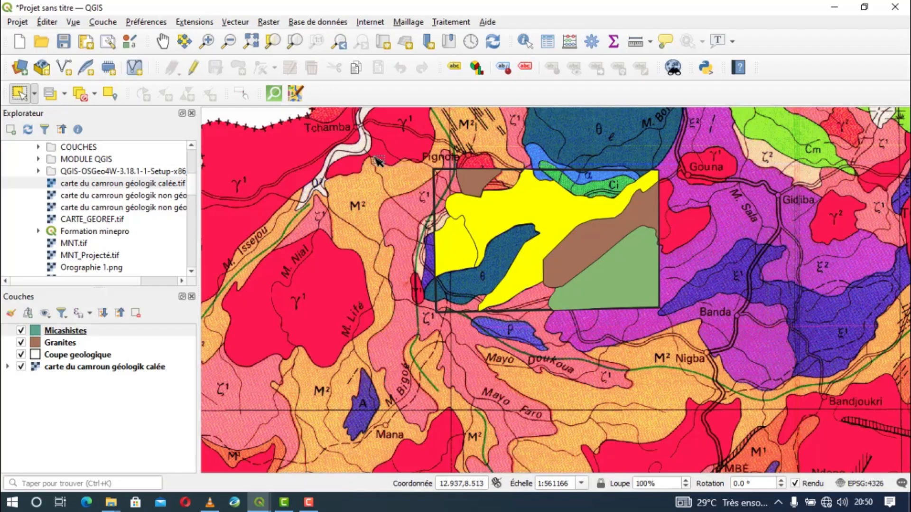
Run Éliminer les polygones sélectionnés on Micashistes, merging with the neighbour having "Plus grande surface", and output a temporary layer
click(266, 22)
mouse_move(235, 21)
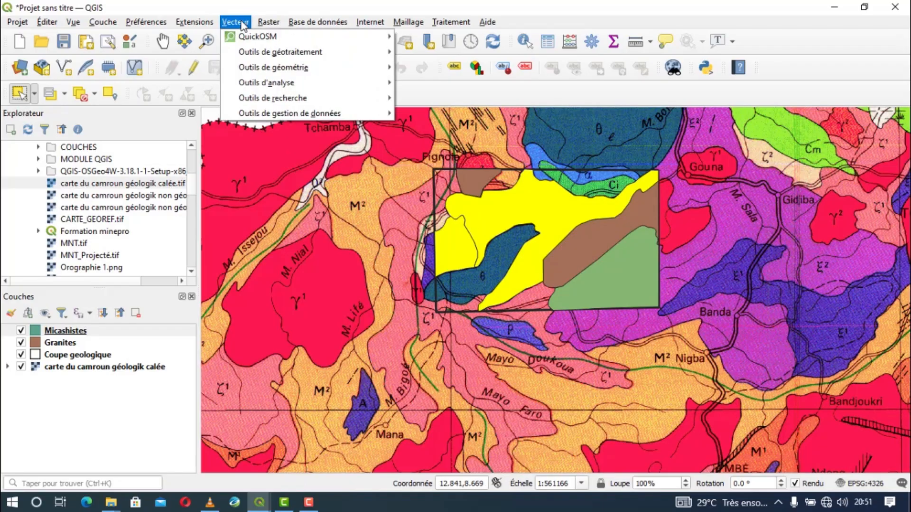
mouse_move(355, 52)
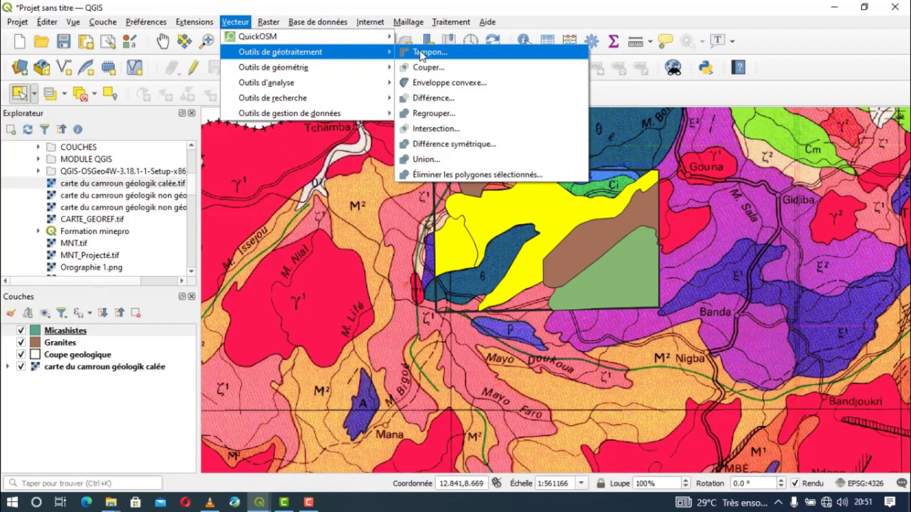
click(454, 174)
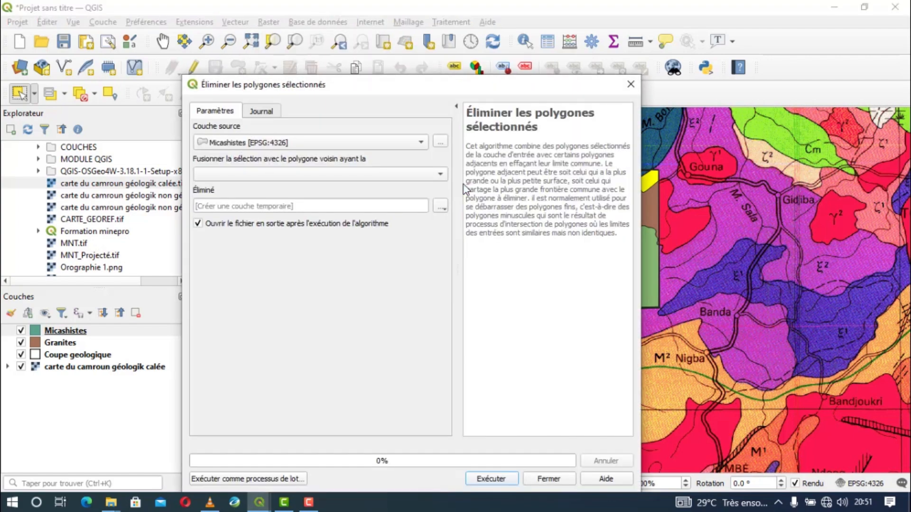
click(317, 175)
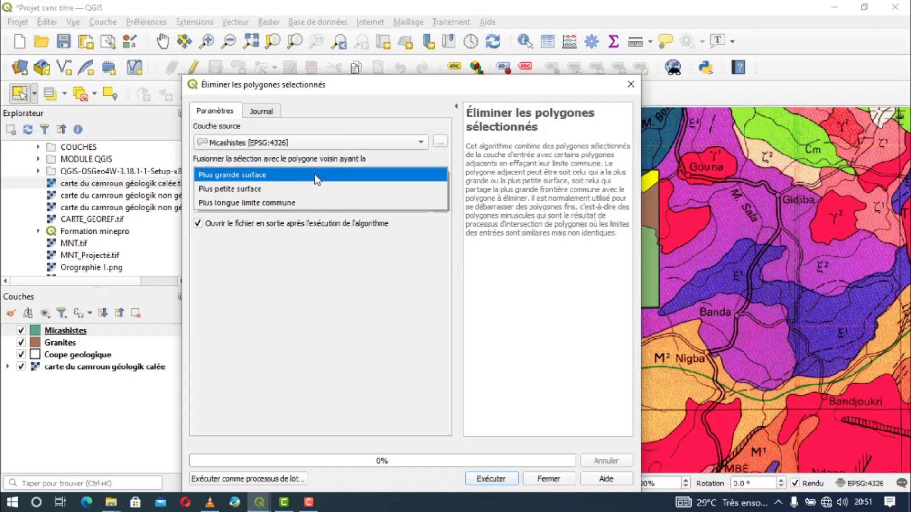
click(340, 244)
click(490, 478)
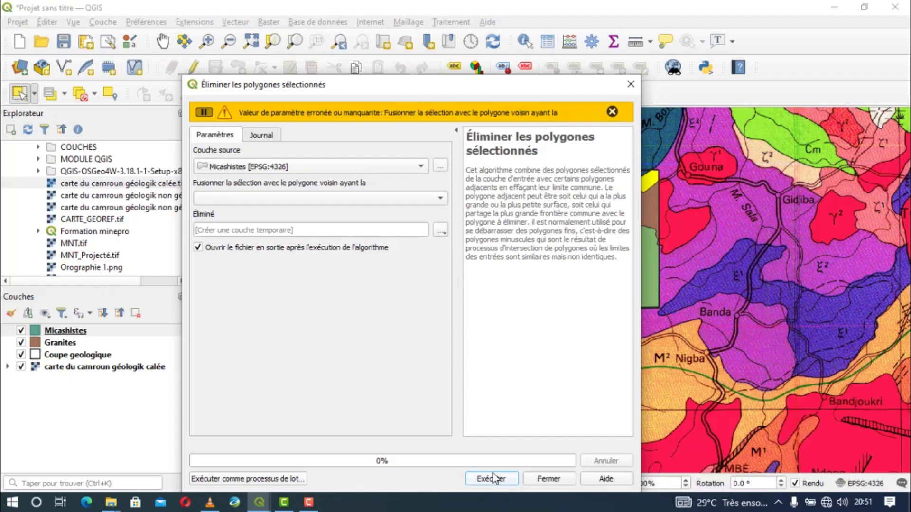
click(363, 197)
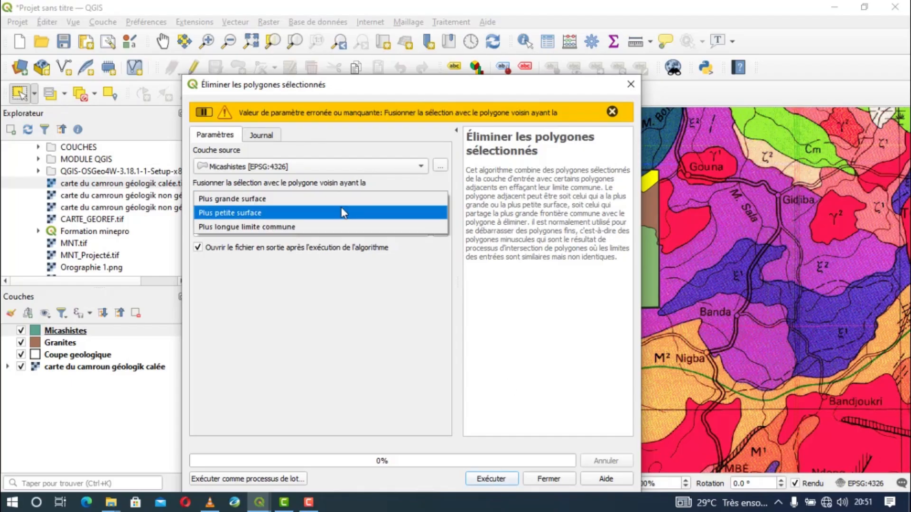
click(341, 201)
click(488, 479)
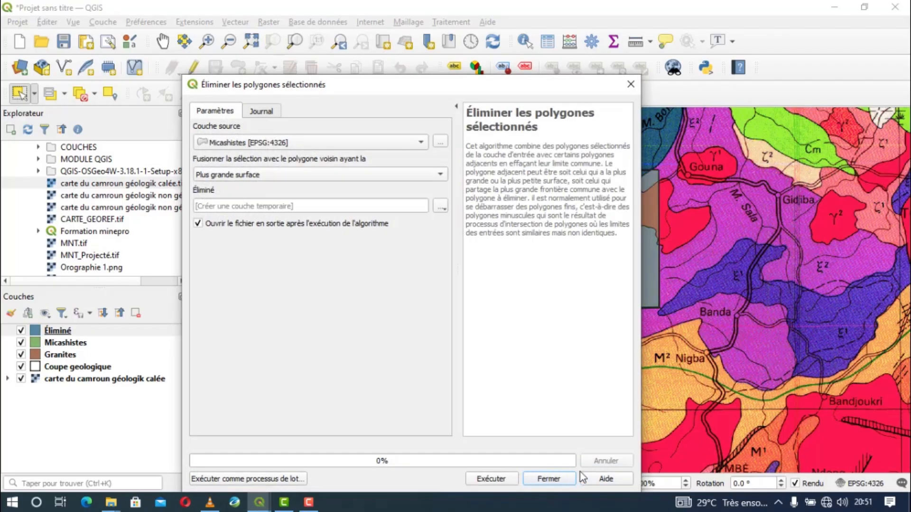
click(549, 478)
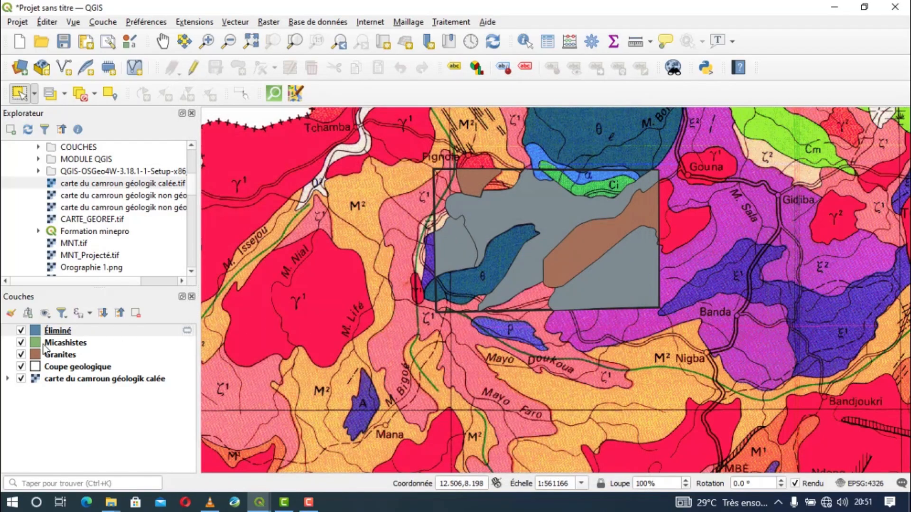
Toggle the Éliminé layer's visibility to compare it, and hide the Micashistes and Granites layers
click(21, 330)
click(21, 331)
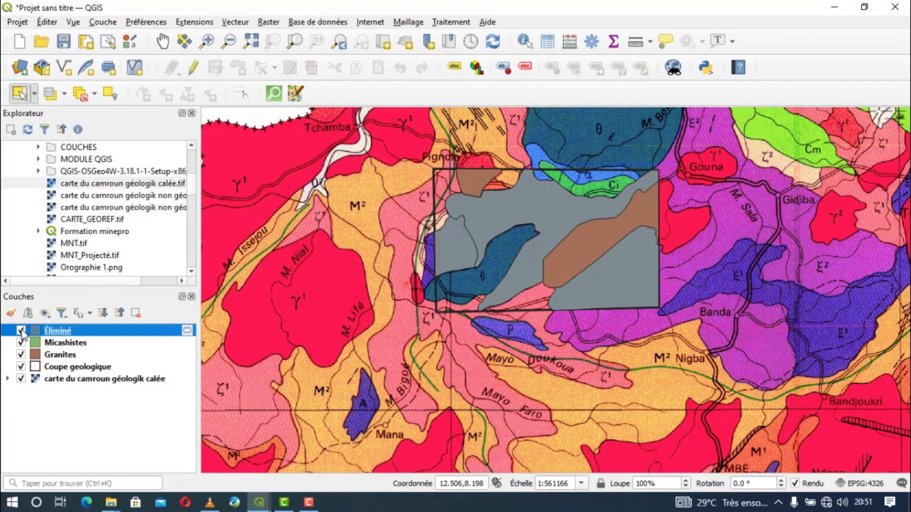
click(21, 342)
click(20, 354)
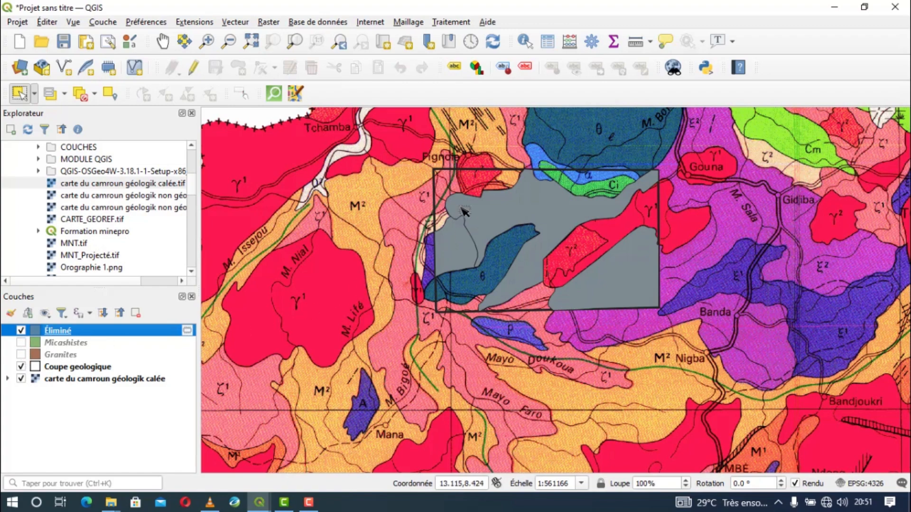
Dissolve the Éliminé layer with Regrouper into a temporary layer, without any grouping field
click(245, 22)
mouse_move(364, 52)
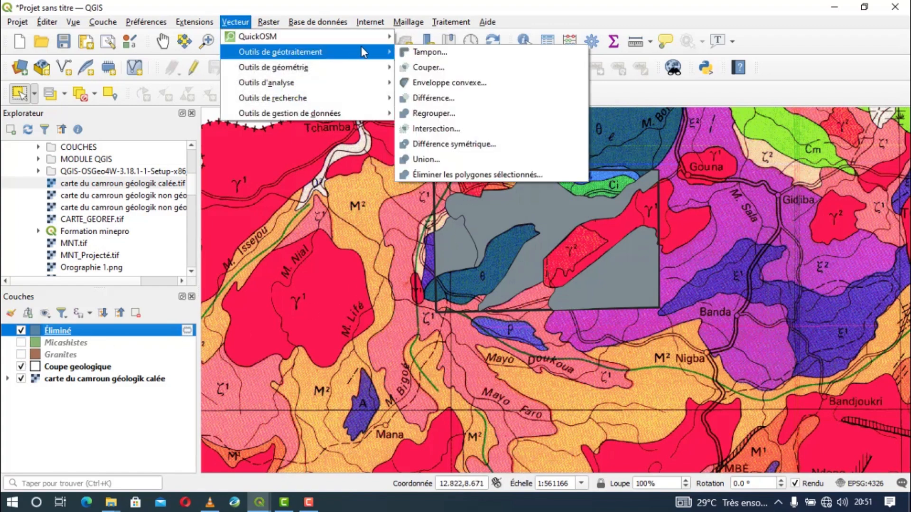
click(411, 114)
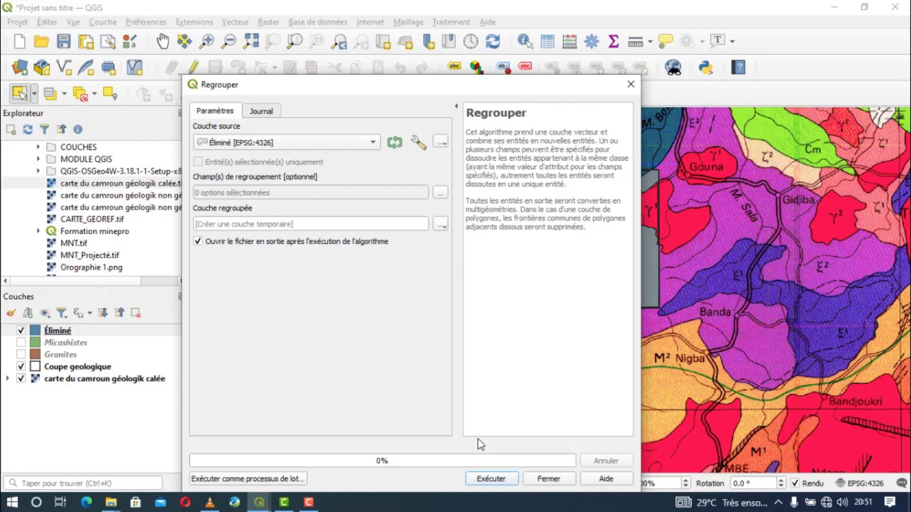
click(491, 476)
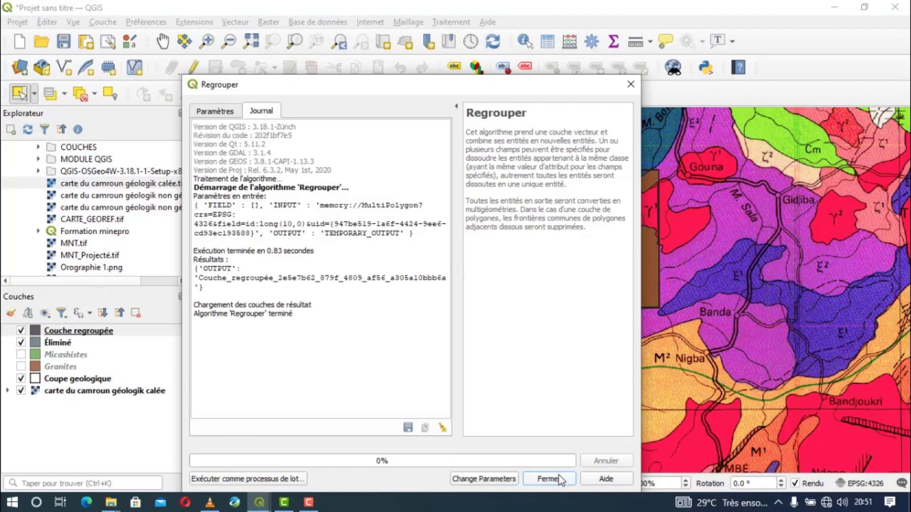
click(554, 479)
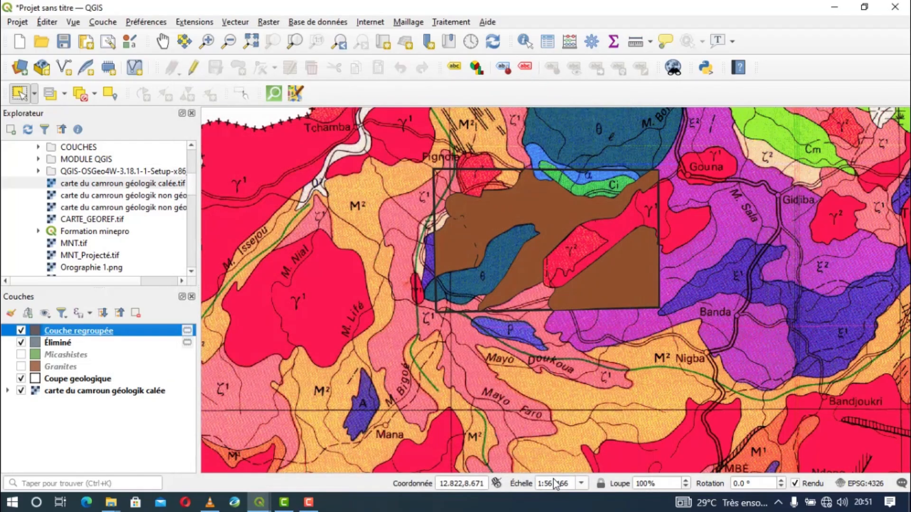
Select the dissolved polygon near the former shared boundary to check whether its parts are merged
scroll(463, 248, up, 2)
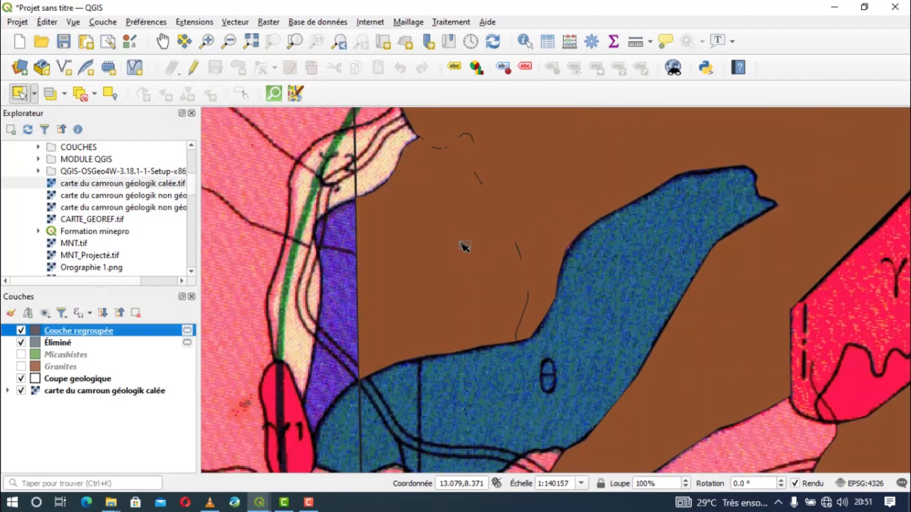
click(503, 215)
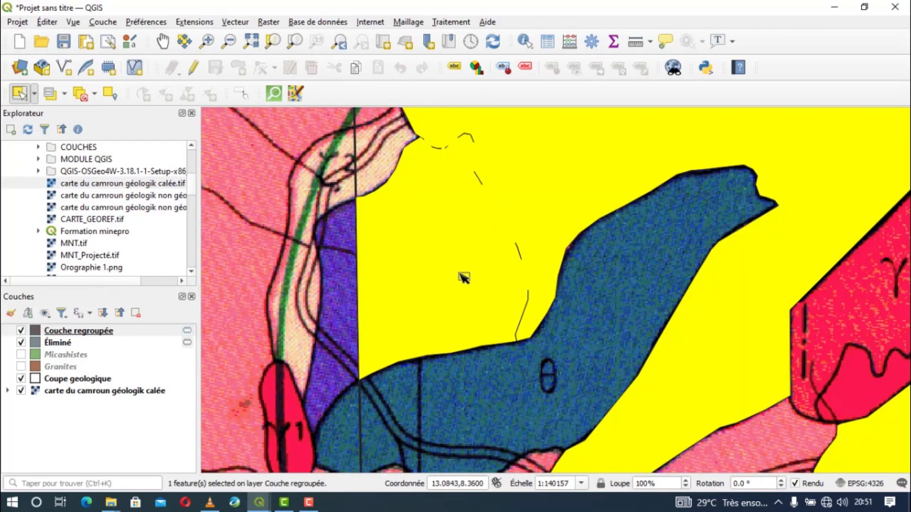
scroll(399, 320, down, 1)
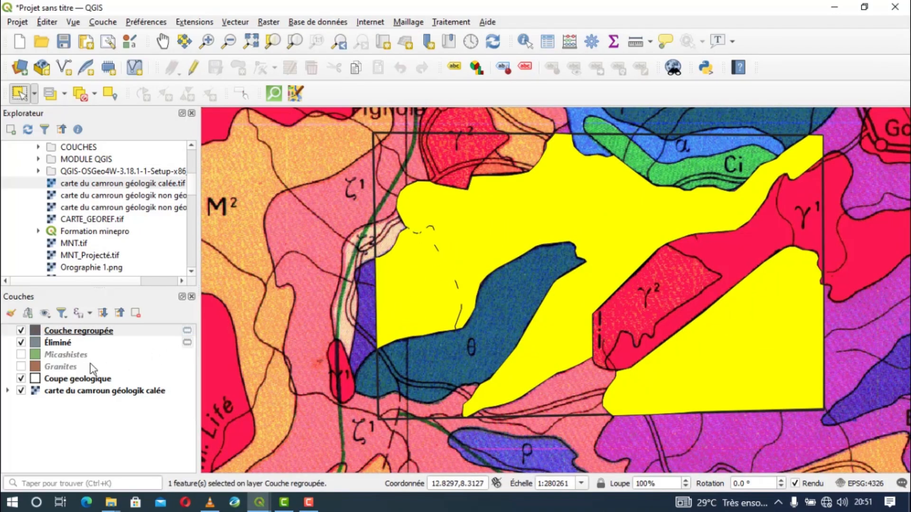
Hide the Éliminé layer, keep Couche regroupée visible, and clear the selection on it
click(20, 342)
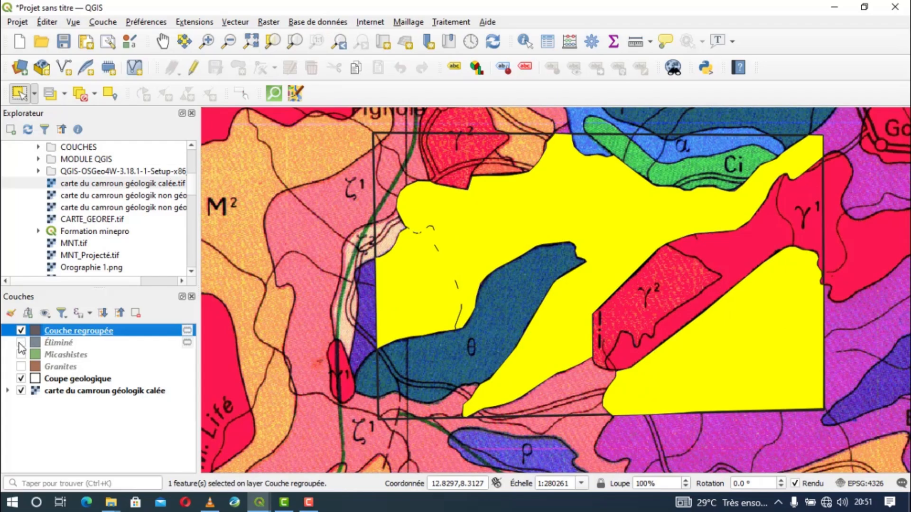
double_click(21, 334)
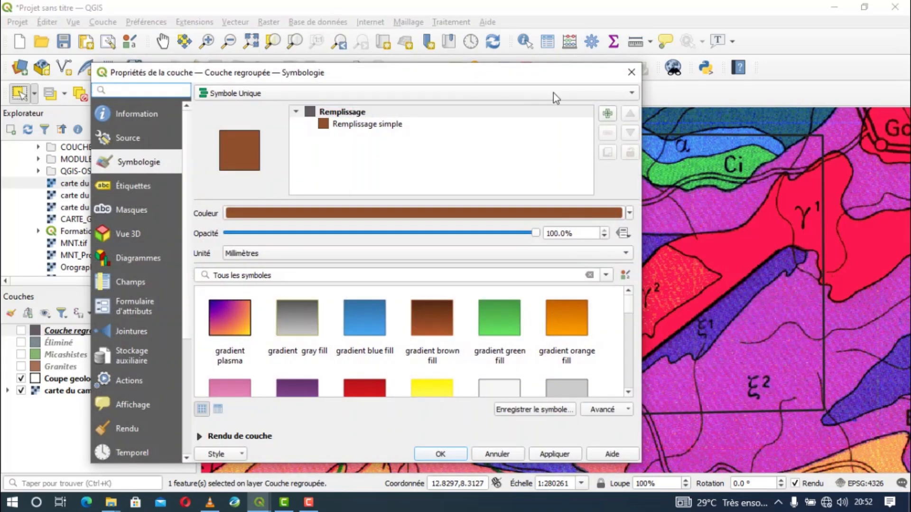
click(631, 72)
click(20, 331)
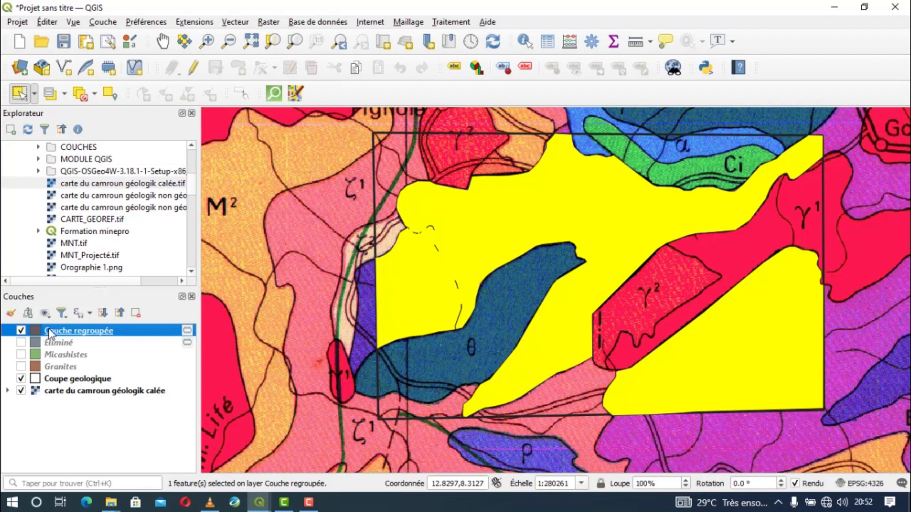
right_click(46, 334)
click(286, 344)
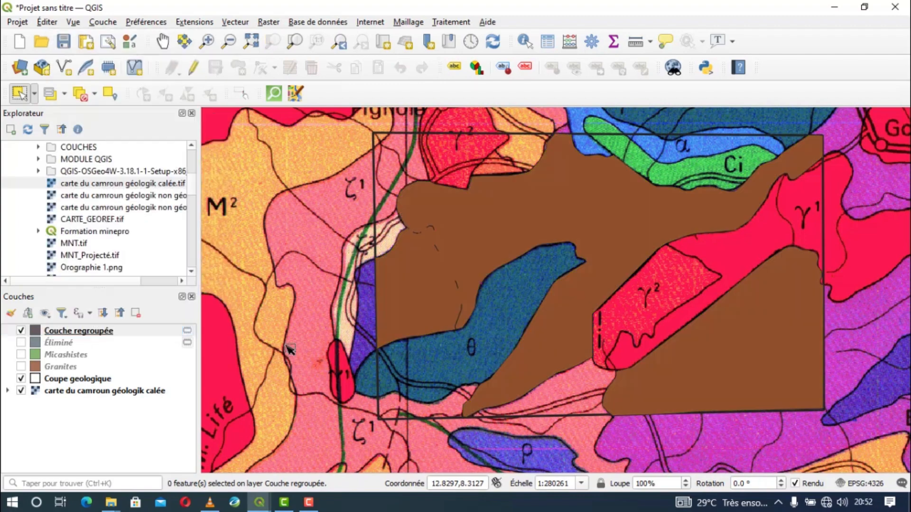
Rename the Couche regroupée layer as Micashistes
right_click(81, 331)
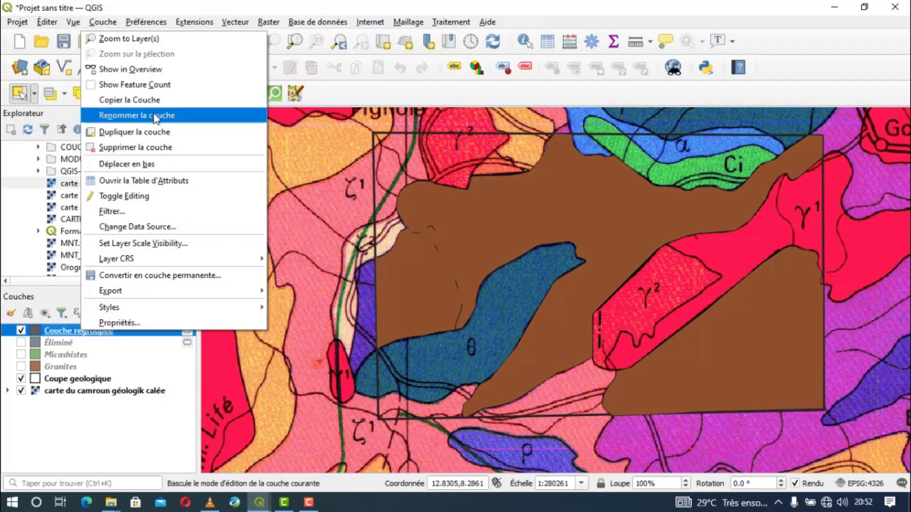
click(156, 116)
key(BackSpace)
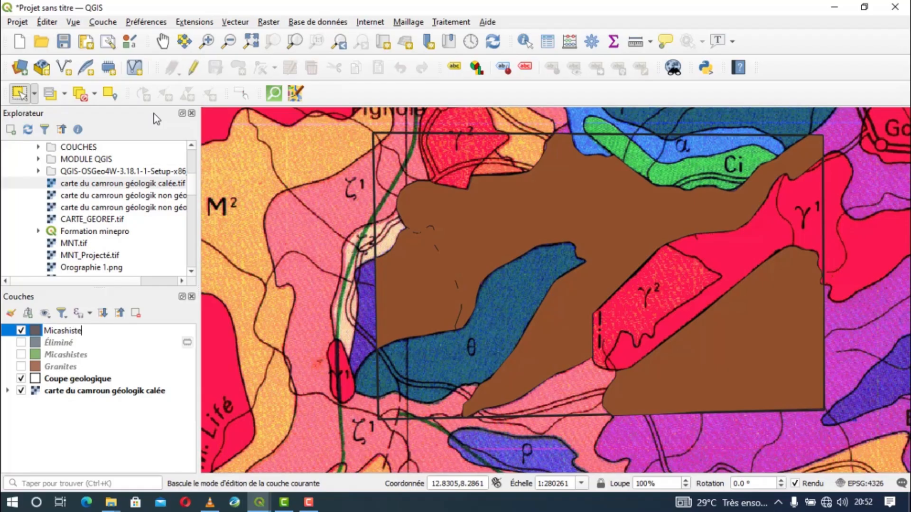
Remove the Éliminé layer and the old hidden Micashistes layer from the project
click(69, 346)
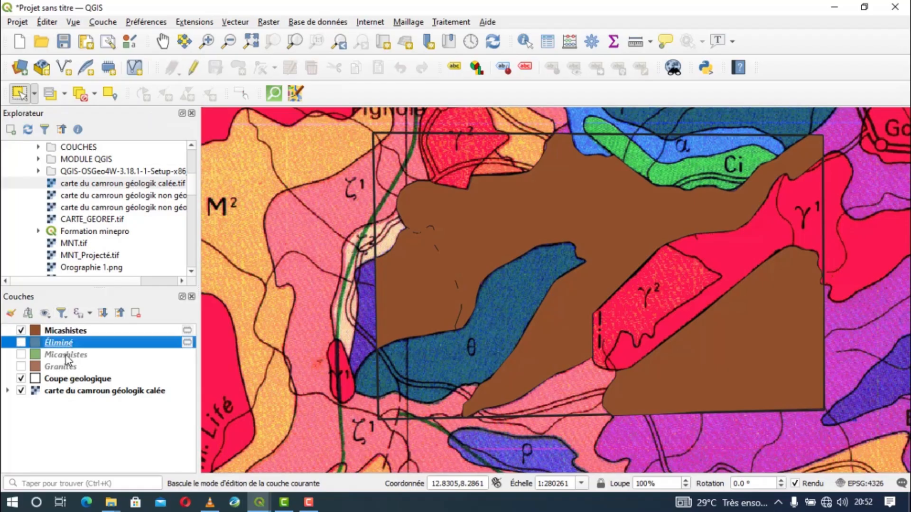
ctrl+click(66, 355)
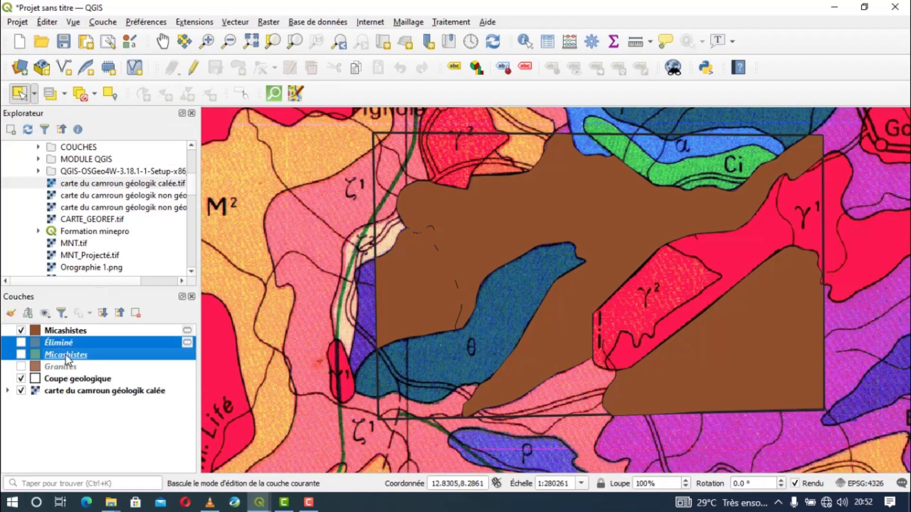
click(138, 312)
click(435, 267)
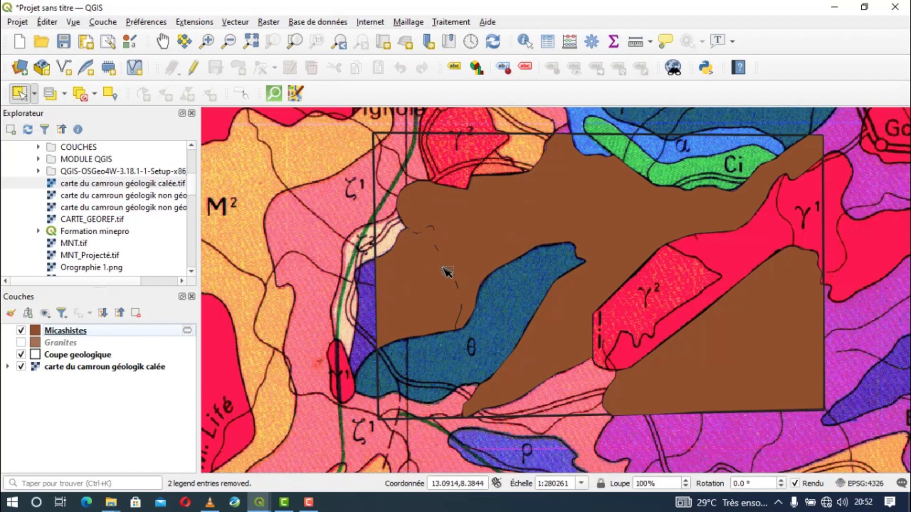
Save the temporary Micashistes layer permanently as the ESRI Shapefile Micashistes in the COUCHES/HYDRO folder
scroll(452, 265, down, 1)
click(185, 330)
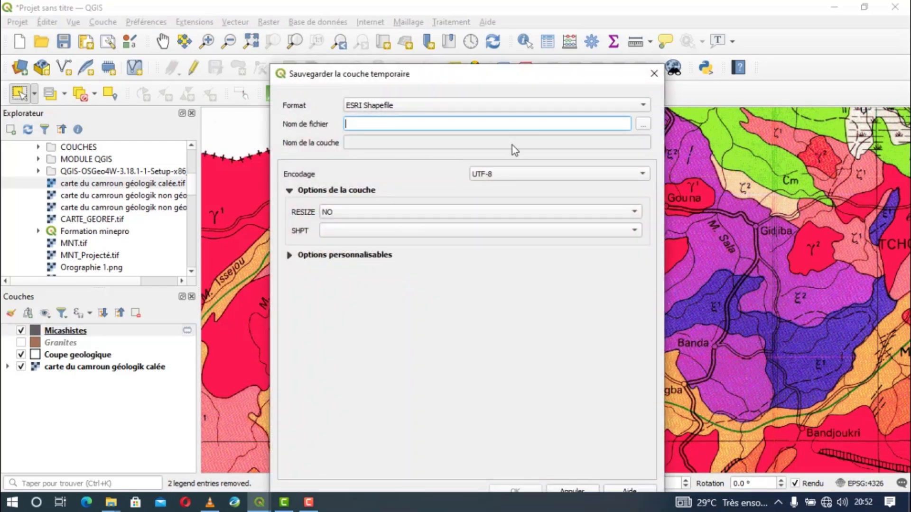
click(642, 124)
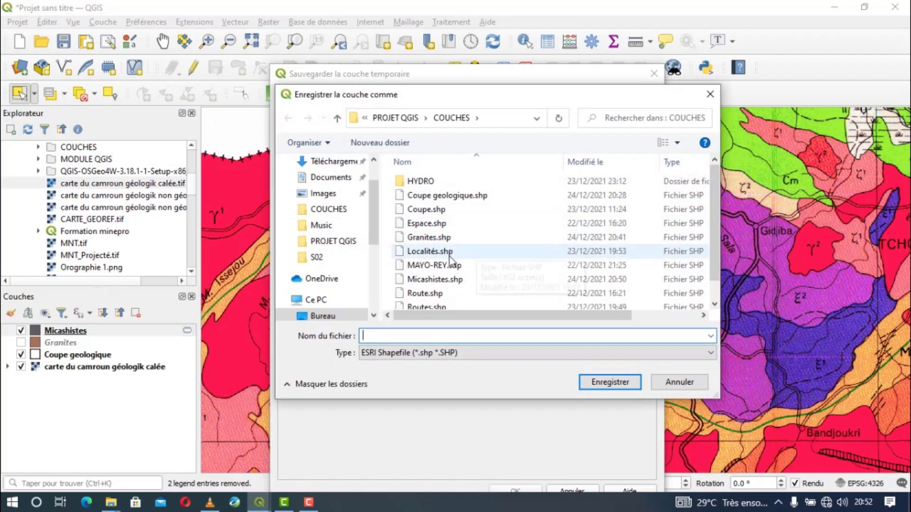
double_click(439, 182)
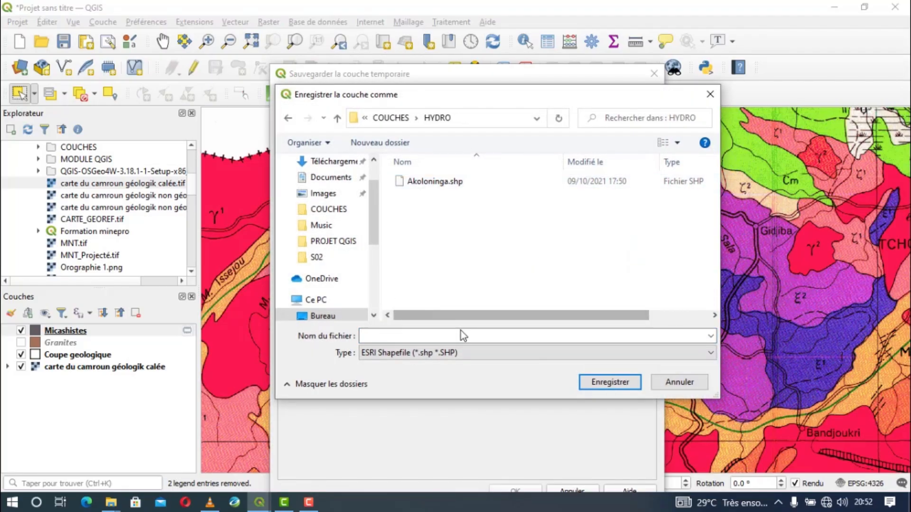
text(M)
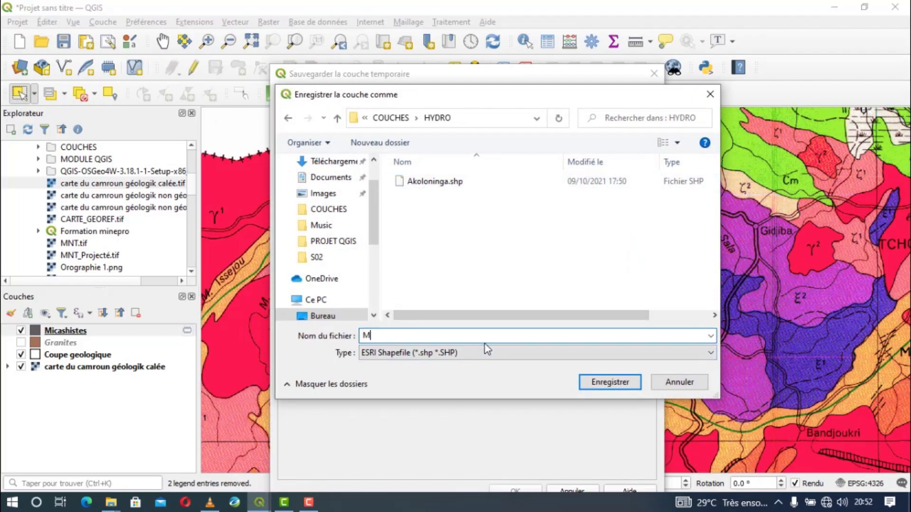
text(icashistes)
click(617, 382)
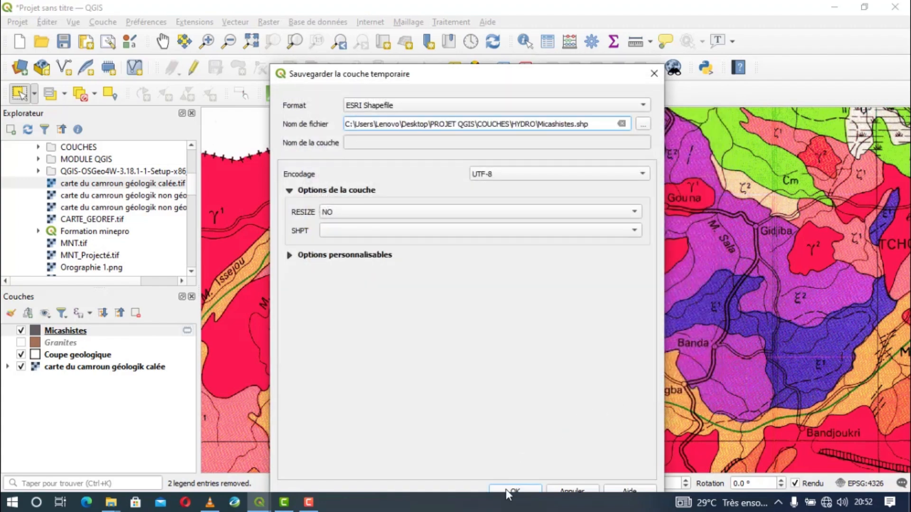
click(507, 490)
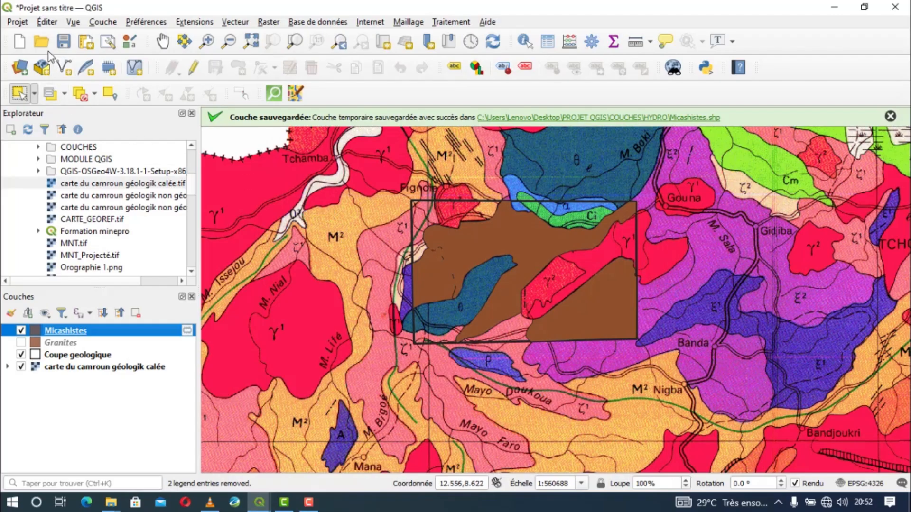
Save the project as Geologie in the PROJET QGIS folder
click(64, 41)
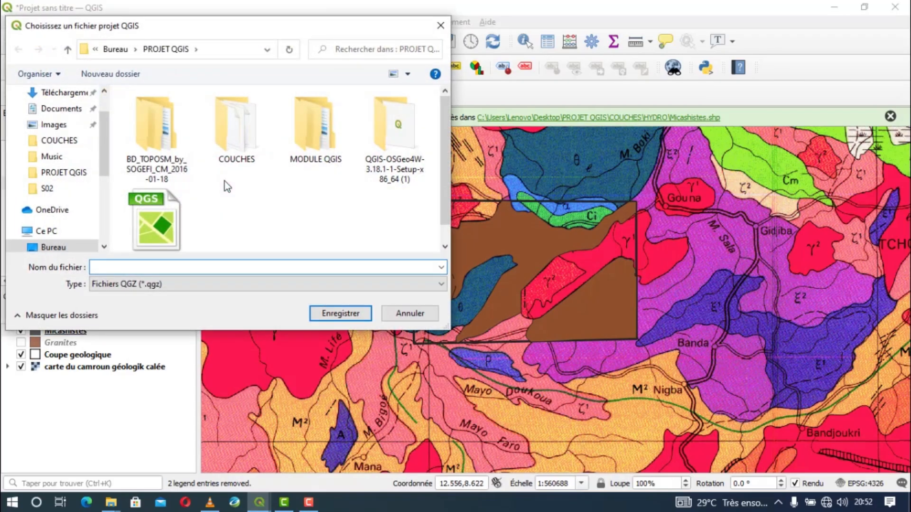
text(Geologie)
click(343, 313)
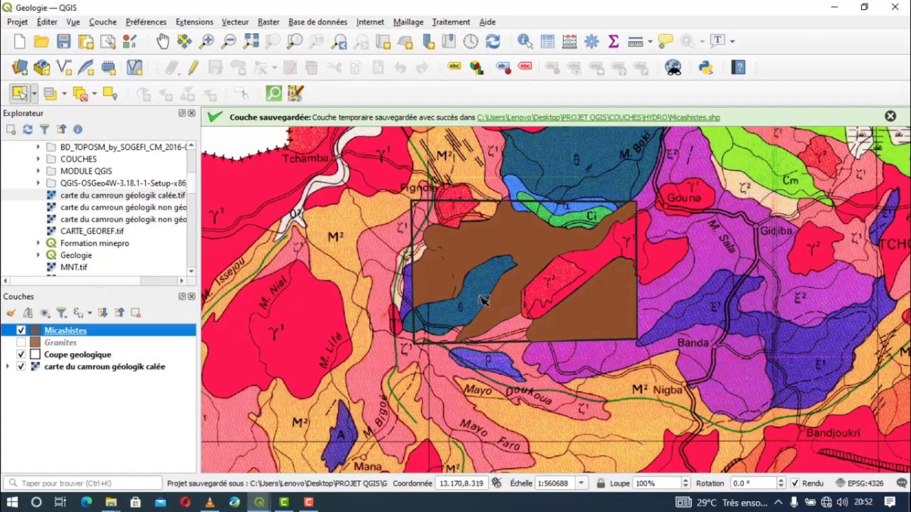
Turn on the Granites layer so it displays together with the Micashistes polygons
scroll(482, 300, up, 1)
scroll(483, 300, down, 1)
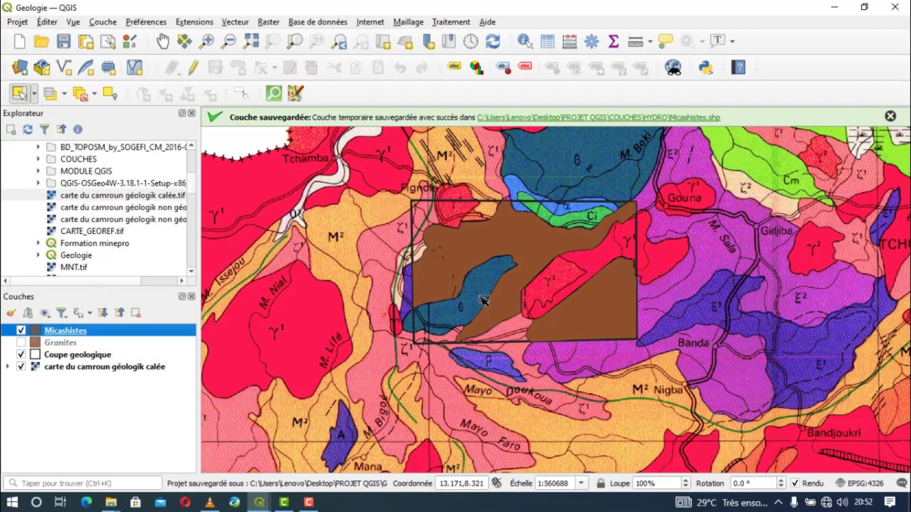
click(21, 343)
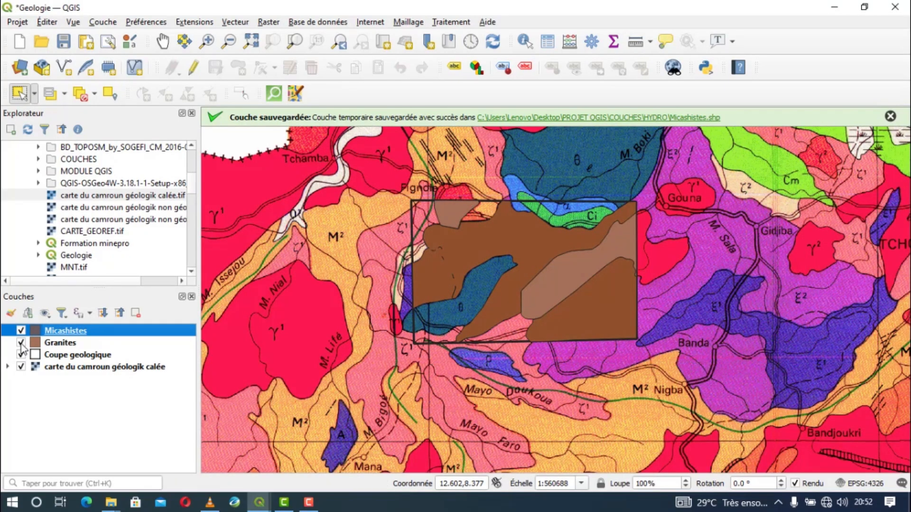
scroll(443, 217, up, 1)
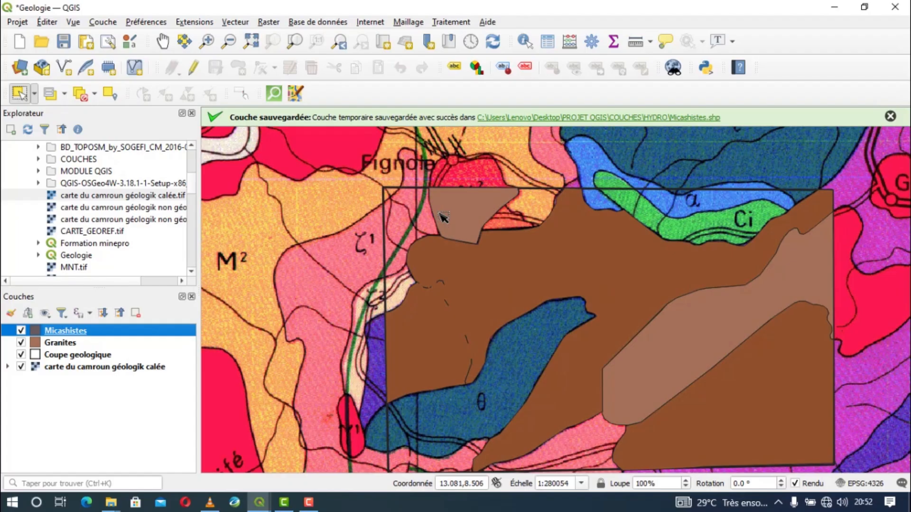
scroll(444, 218, down, 1)
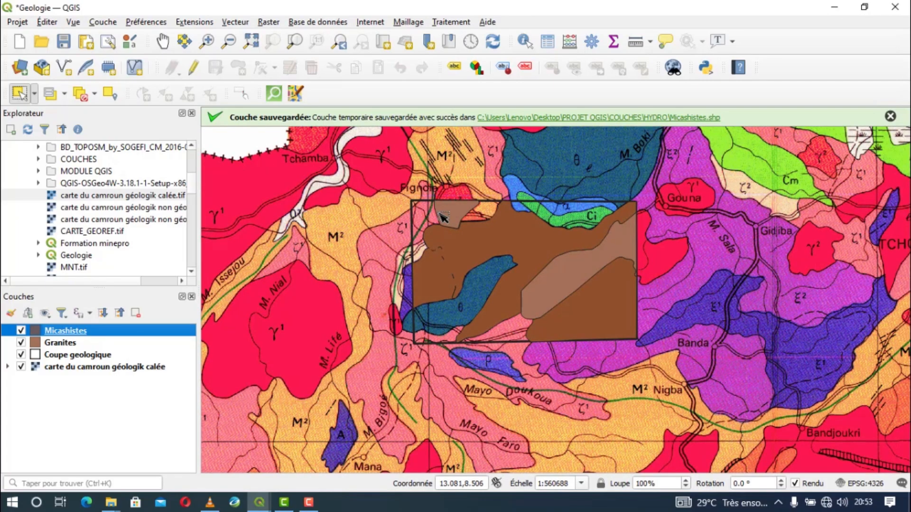
Examine the geological map's legend for the rock type of the blue θ unit, and return to that unit in the study rectangle
scroll(356, 278, down, 1)
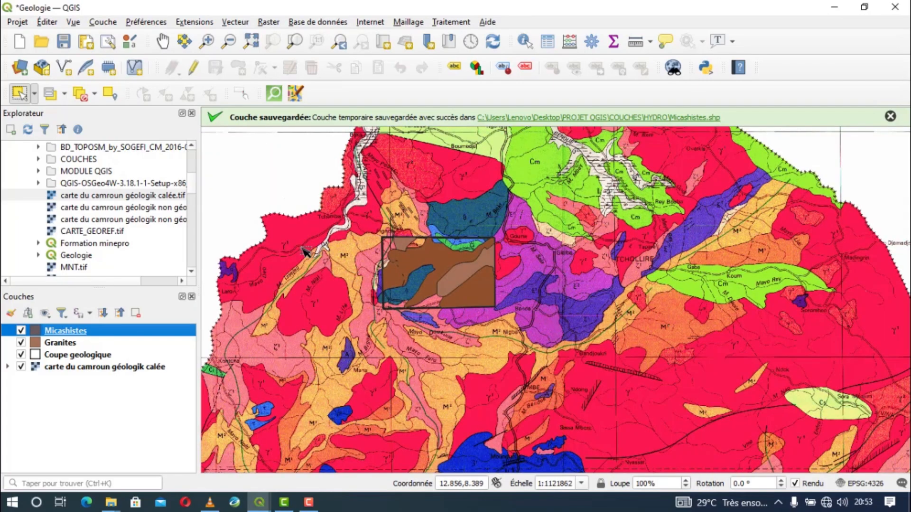
drag(312, 275, 444, 315)
drag(298, 255, 598, 339)
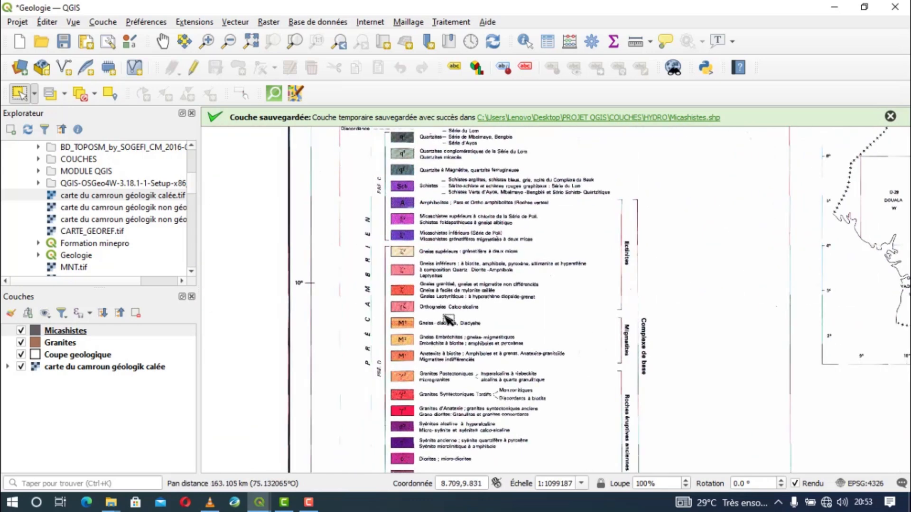
drag(407, 412, 406, 384)
scroll(405, 430, up, 1)
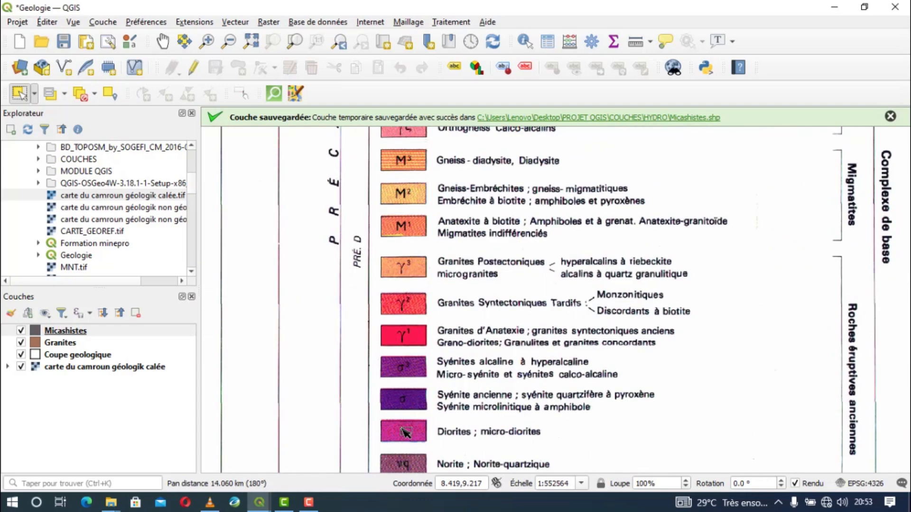
drag(405, 430, 399, 244)
scroll(424, 348, down, 1)
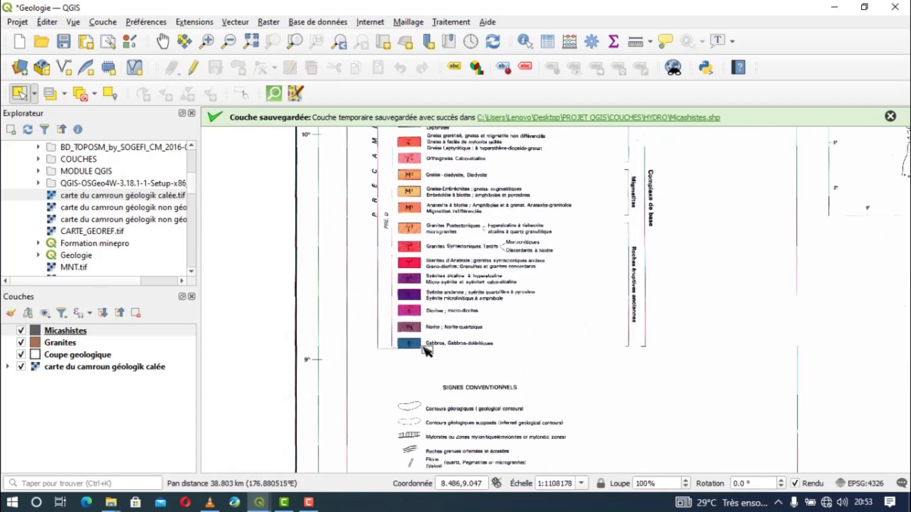
scroll(423, 347, up, 1)
scroll(422, 346, up, 1)
scroll(422, 347, down, 2)
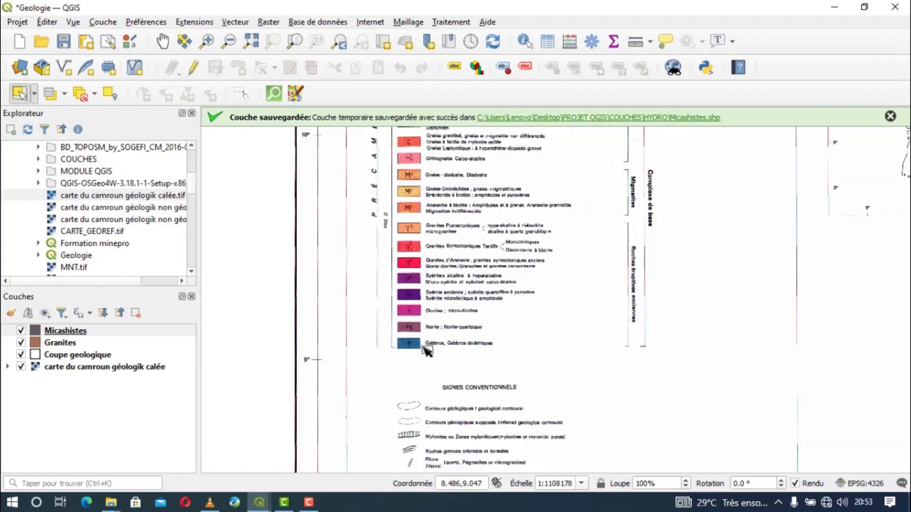
drag(629, 338, 346, 346)
drag(654, 348, 352, 309)
drag(708, 350, 383, 309)
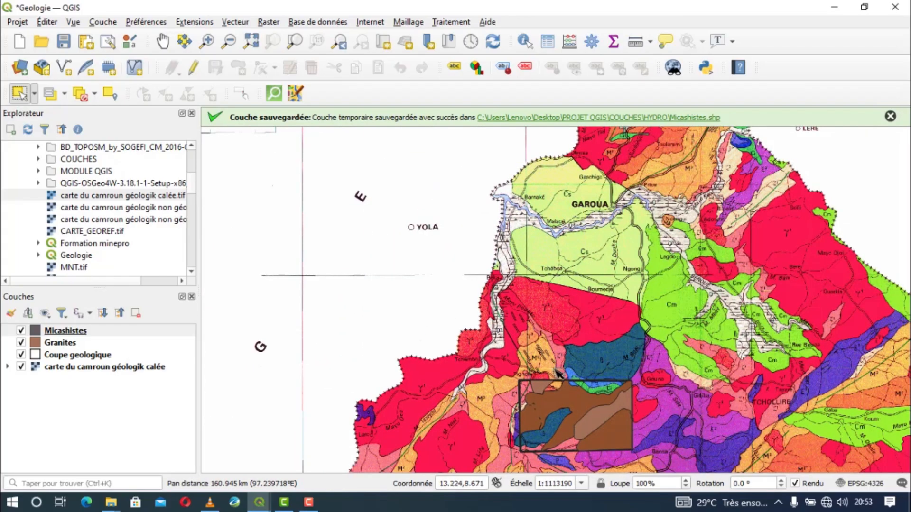
scroll(548, 446, up, 1)
scroll(548, 446, up, 1)
drag(548, 446, 536, 323)
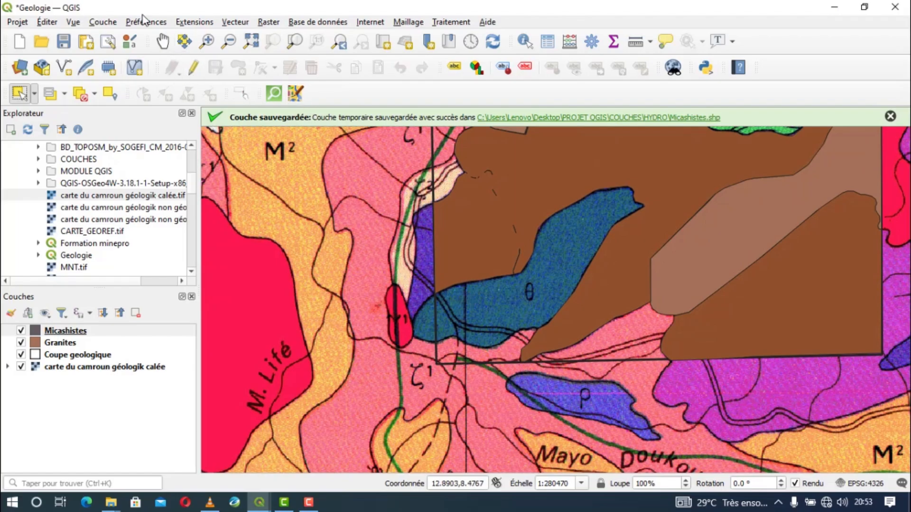
Create a new polygon shapefile layer named Gabro in the COUCHES folder, using EPSG:4326 - WGS 84
click(103, 22)
mouse_move(377, 53)
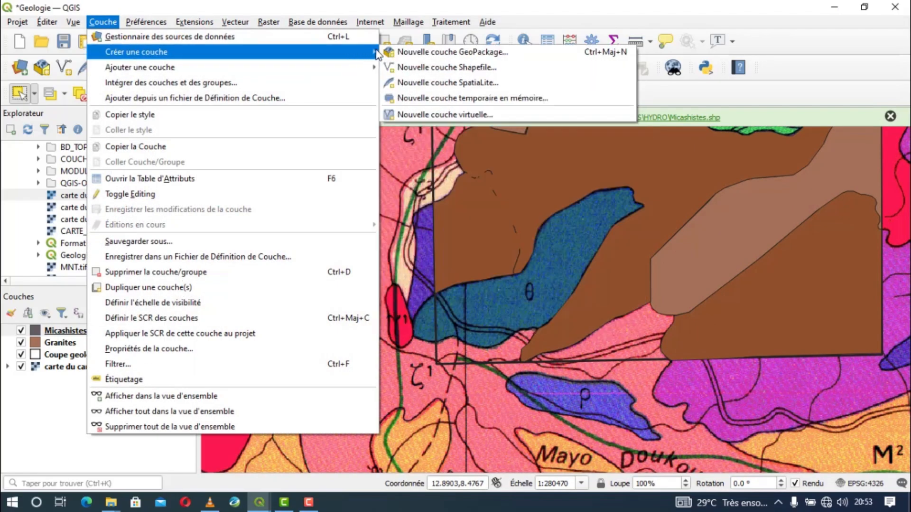
click(412, 67)
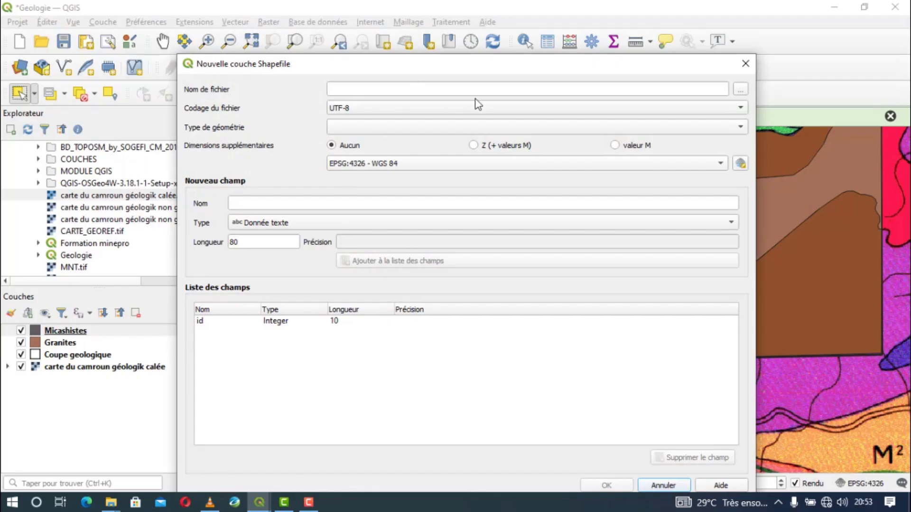
click(586, 129)
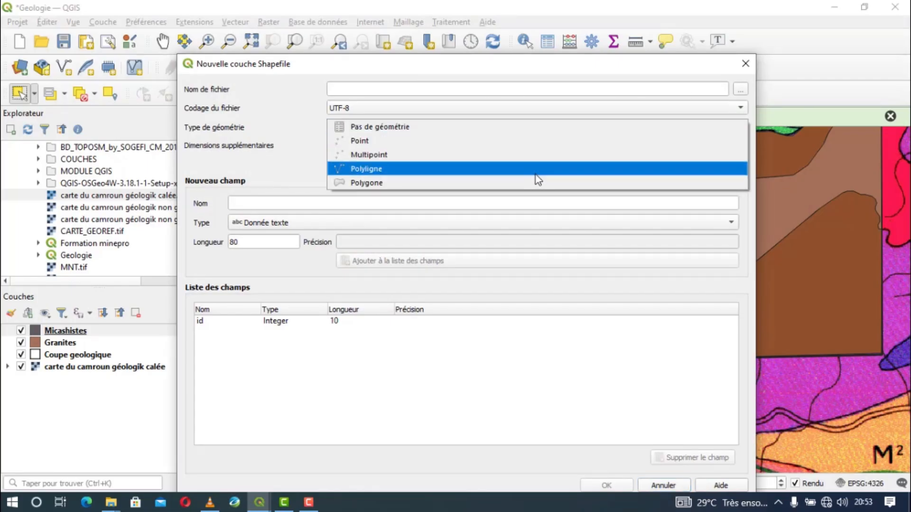
click(535, 180)
click(742, 93)
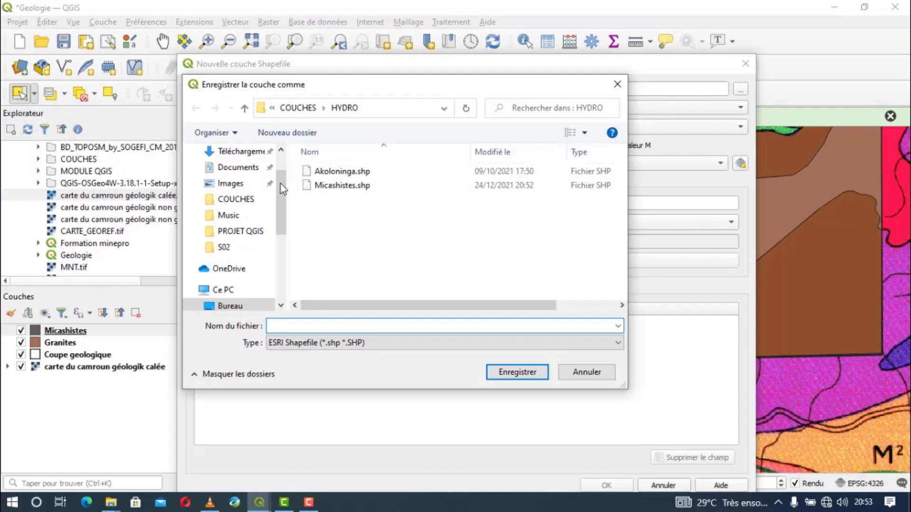
click(298, 107)
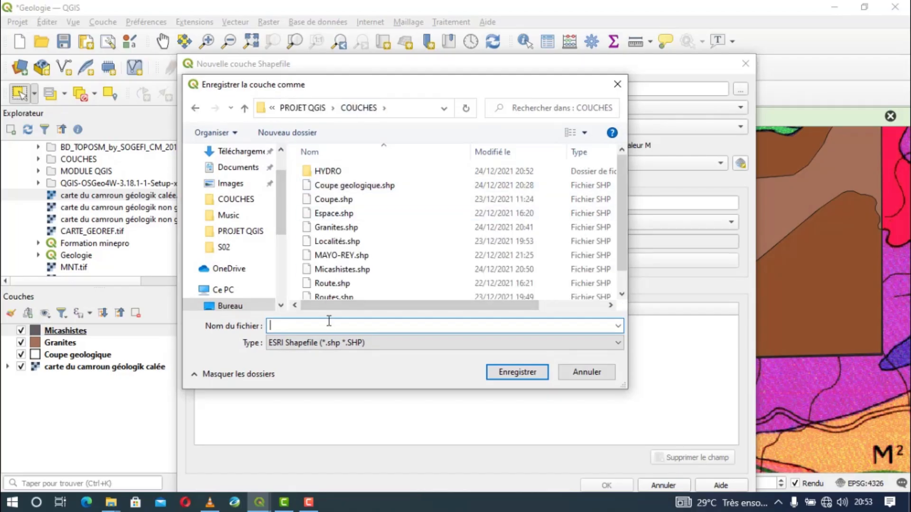
text(Gabro)
click(510, 373)
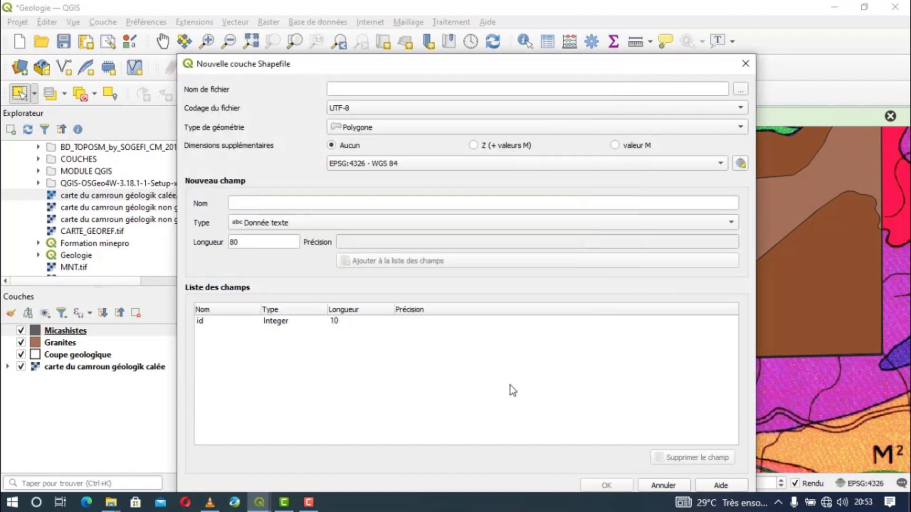
click(607, 485)
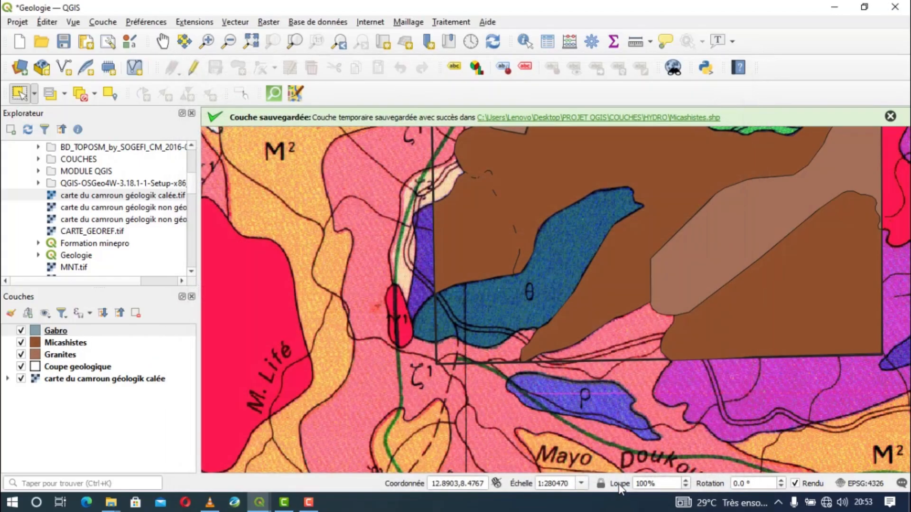
Start a polygon in the Gabro layer at the study rectangle's west edge and trace the θ unit's northern contact with the micaschists eastward
click(193, 69)
scroll(474, 321, up, 1)
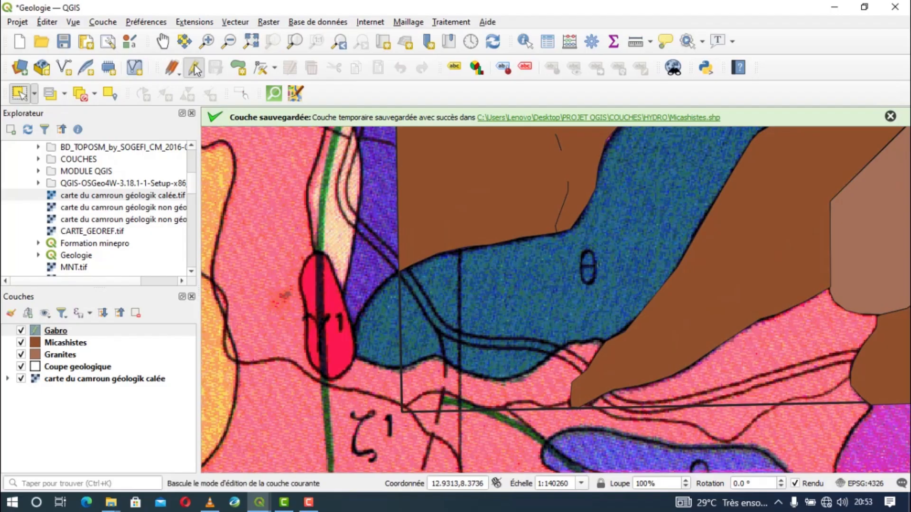
click(239, 67)
scroll(404, 263, up, 1)
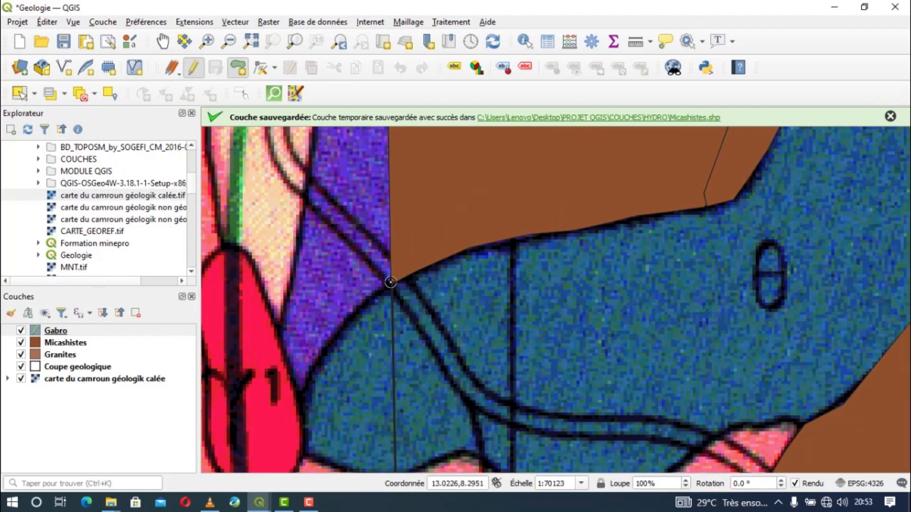
click(470, 247)
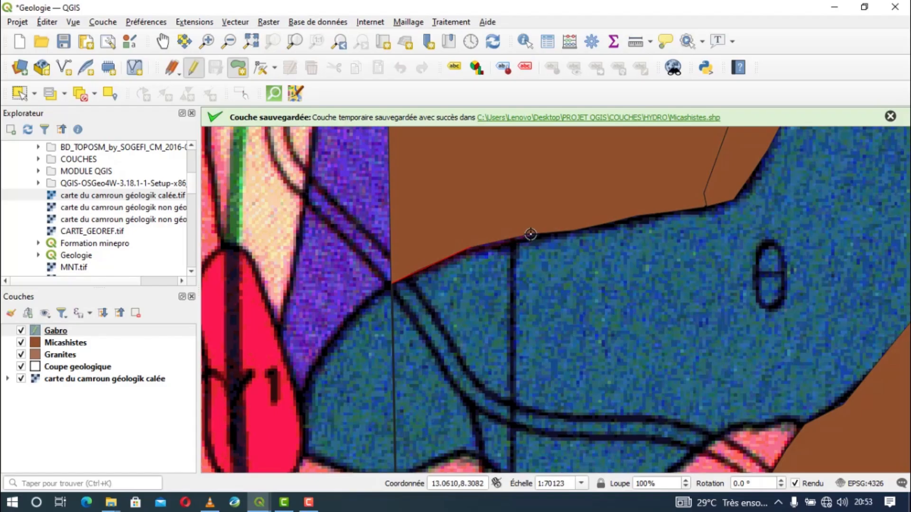
click(531, 234)
click(572, 231)
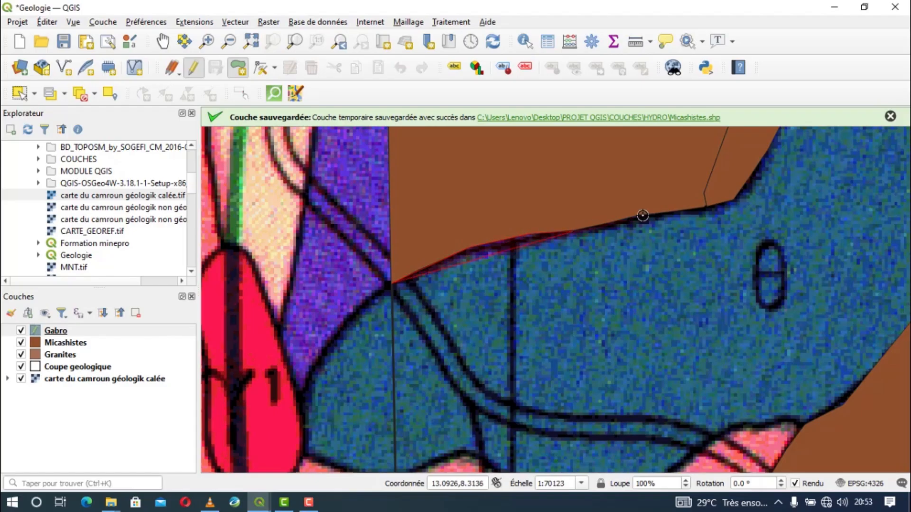
click(639, 216)
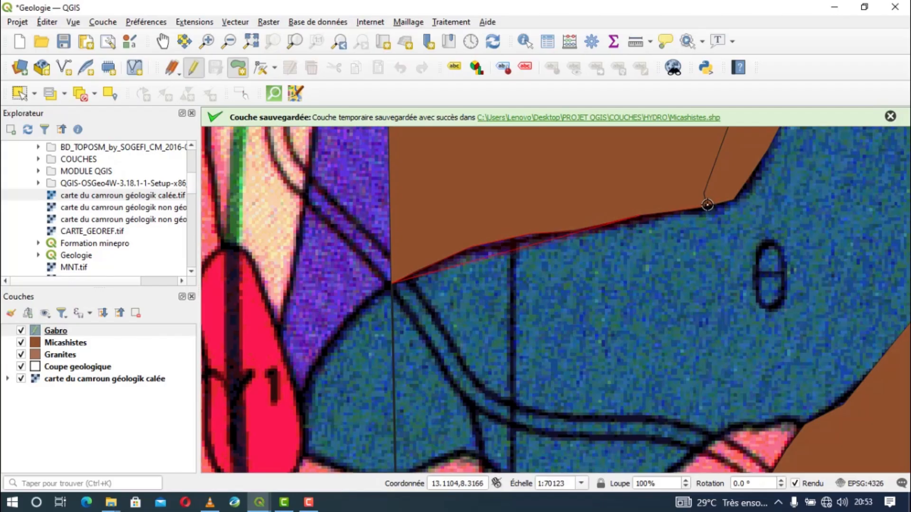
Continue the gabbro outline up the θ unit's northwest side and around its northeastern end, following the micaschist contact
drag(707, 205, 594, 325)
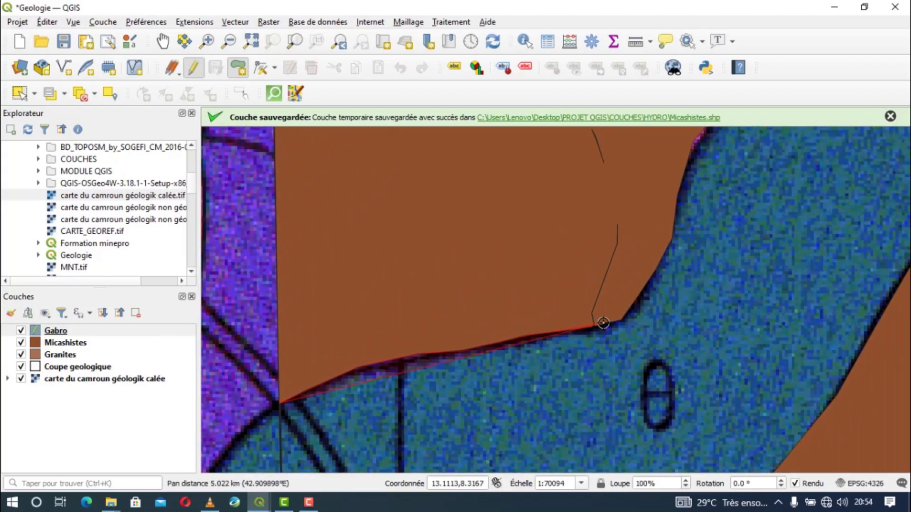
click(623, 320)
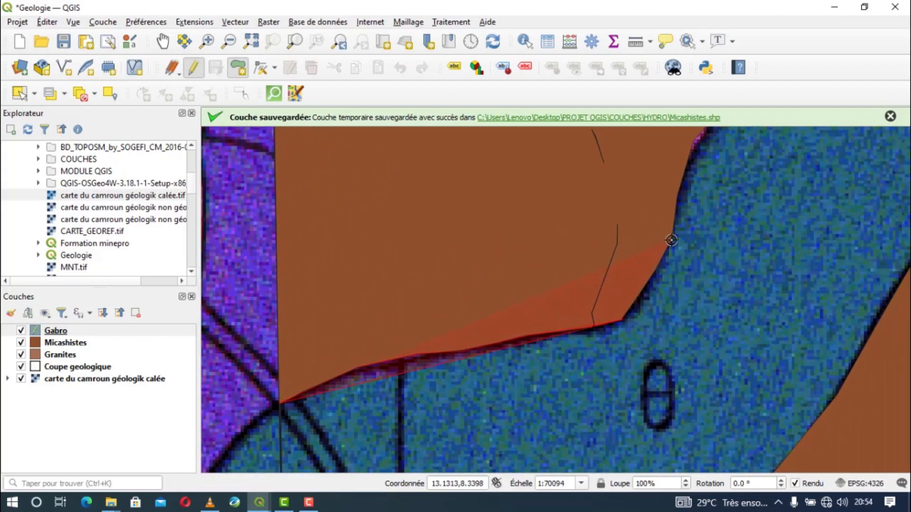
click(671, 240)
drag(671, 241, 509, 427)
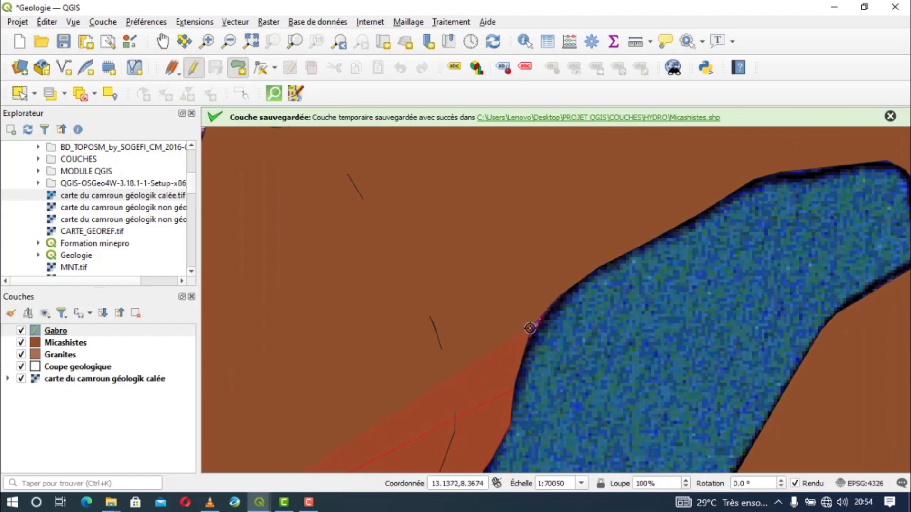
drag(560, 295, 404, 341)
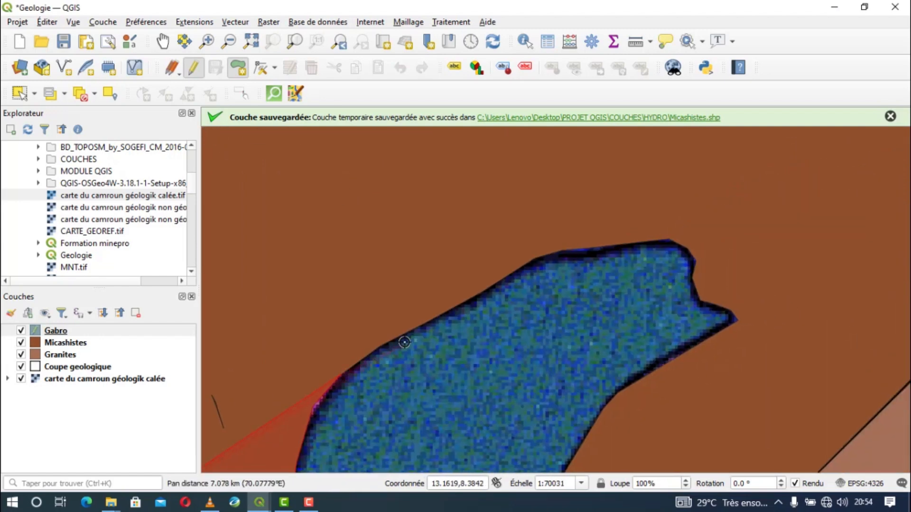
click(380, 346)
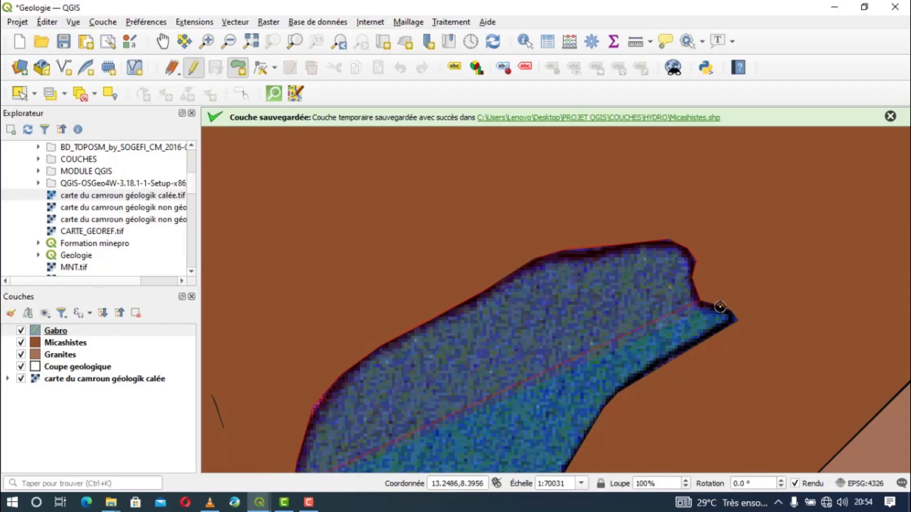
Trace the gabbro outline from the θ unit's northeast tip down its southeast side along the micaschist contact
click(737, 320)
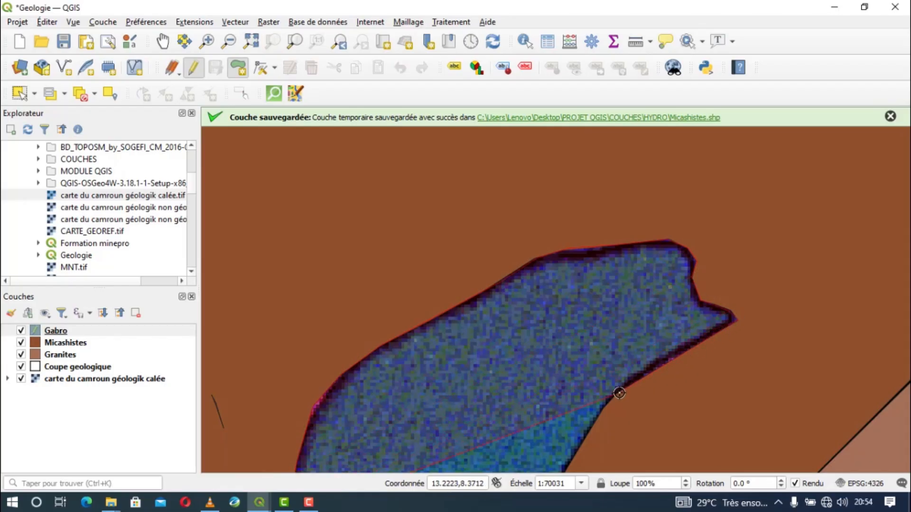
drag(619, 393, 681, 232)
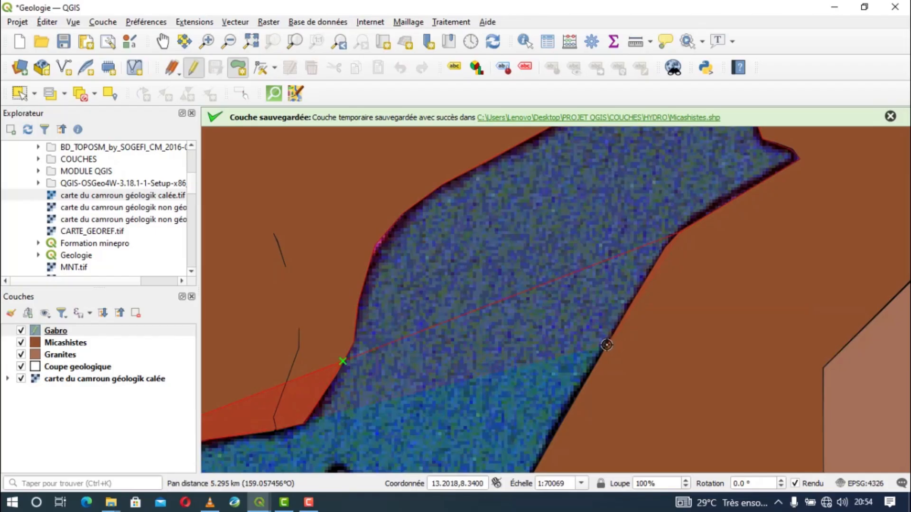
drag(560, 421, 570, 351)
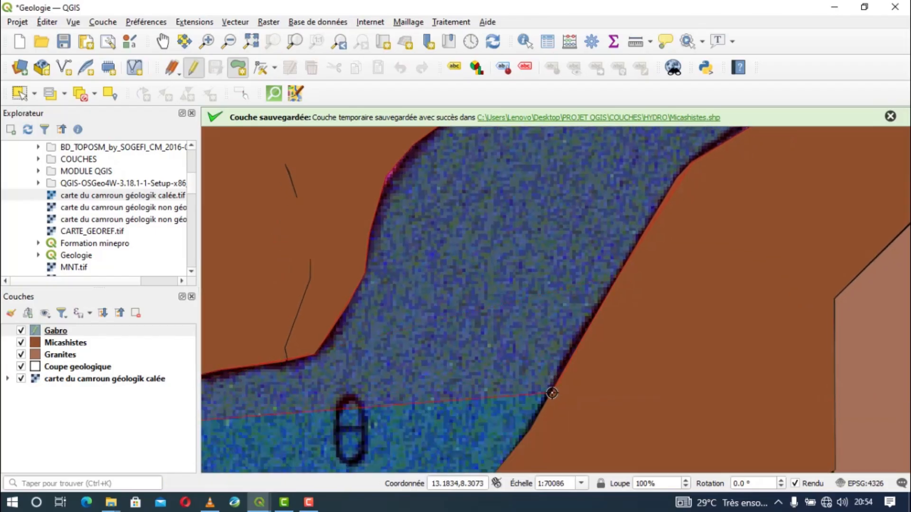
drag(552, 393, 606, 203)
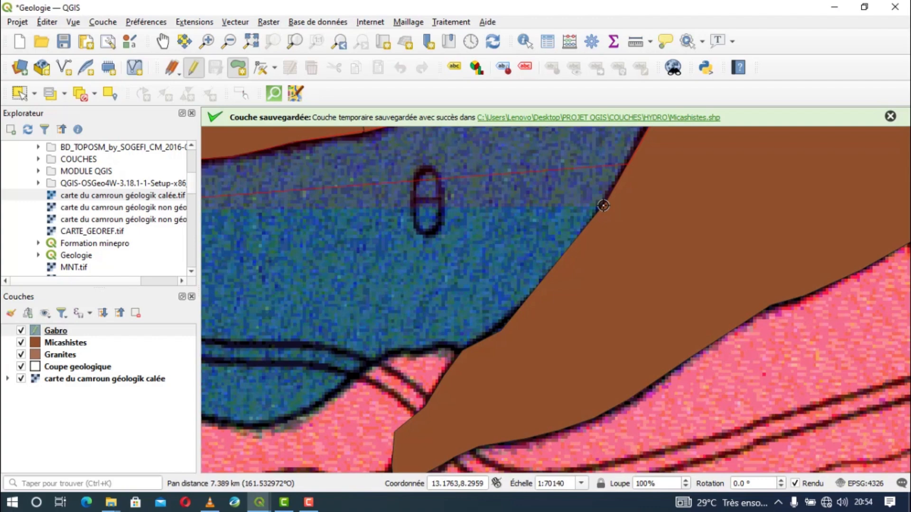
click(604, 205)
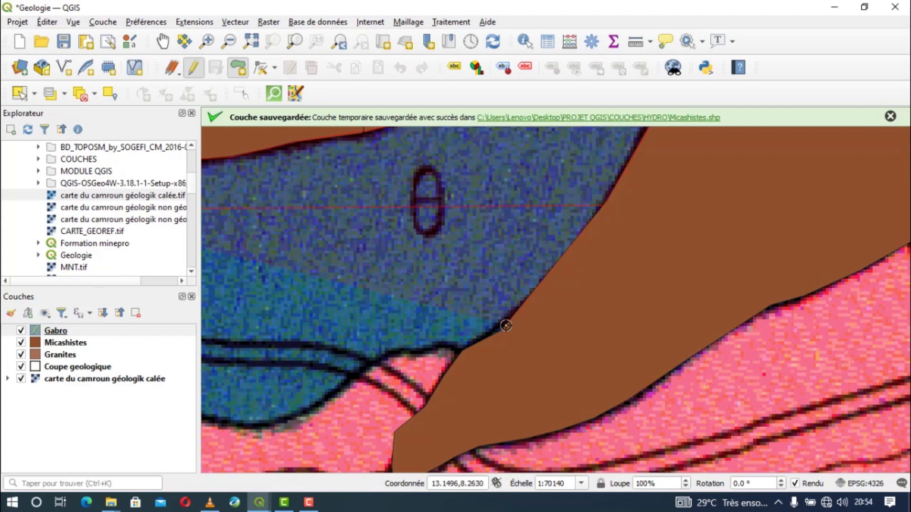
Trace the θ unit's southern contact back to the study rectangle's west edge and finish the polygon, leaving its id empty
drag(503, 328, 647, 226)
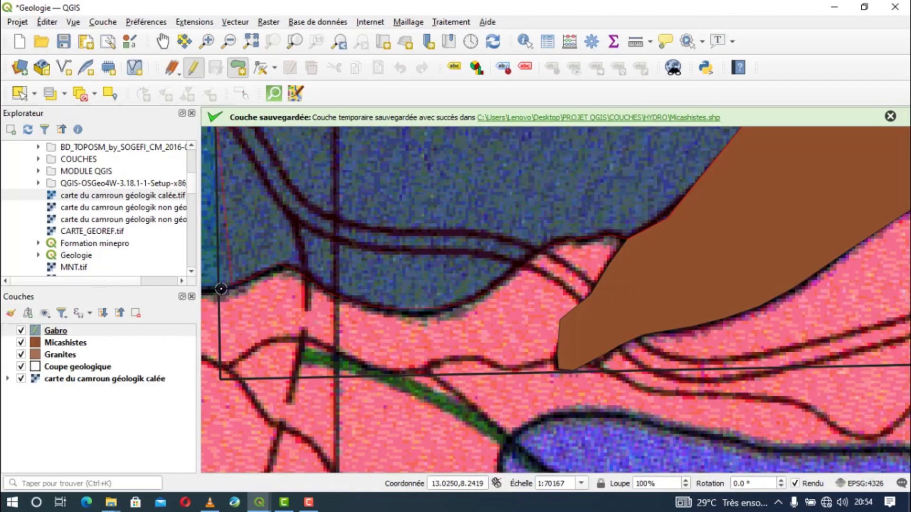
right_click(218, 290)
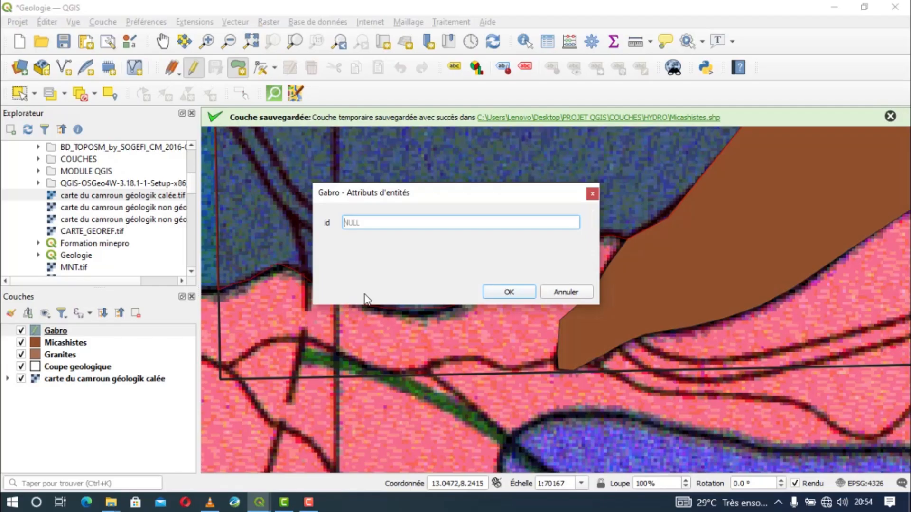
click(519, 293)
Rename the Gabro layer to Gabbro
right_click(55, 330)
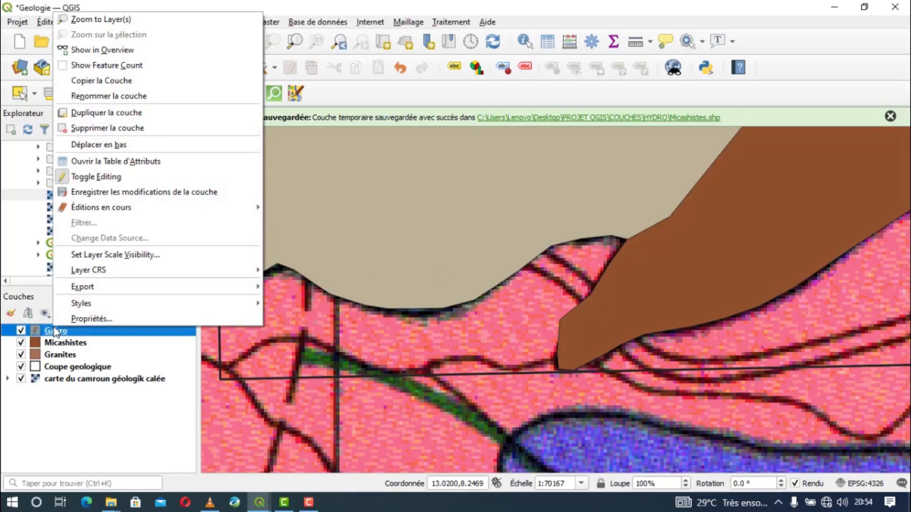
click(132, 94)
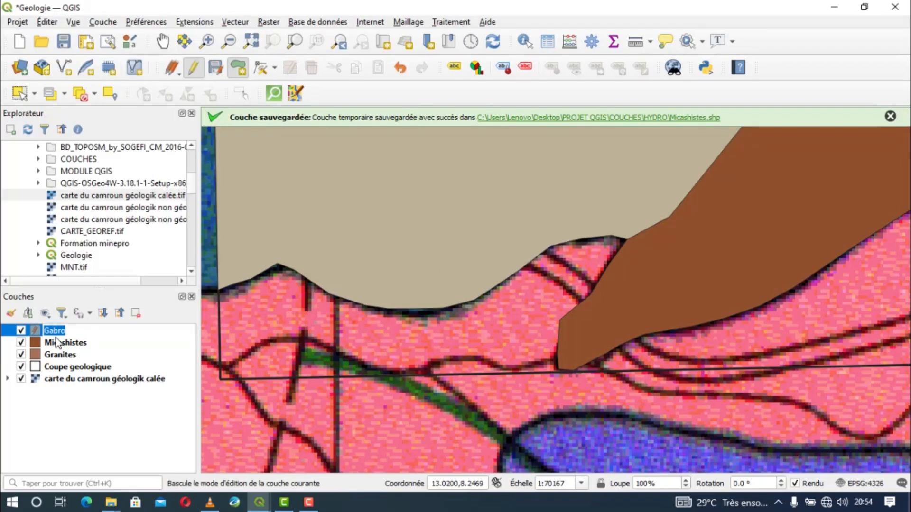
click(103, 334)
text(b)
key(Return)
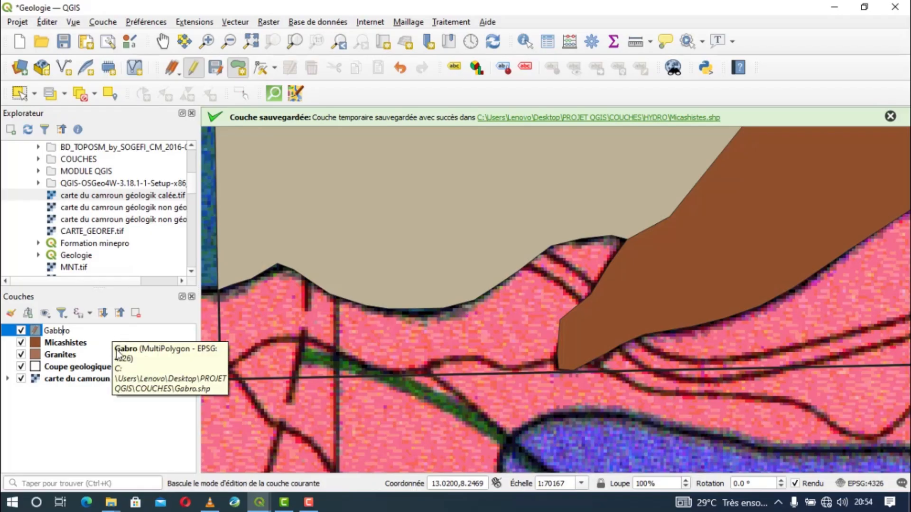
click(63, 368)
Check how the geological map's legend names the blue θ unit
scroll(236, 309, down, 3)
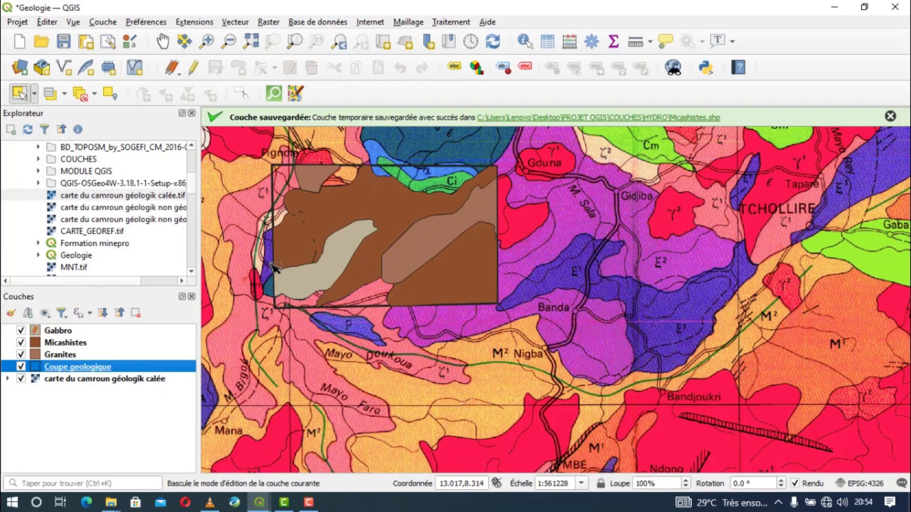
drag(271, 265, 707, 297)
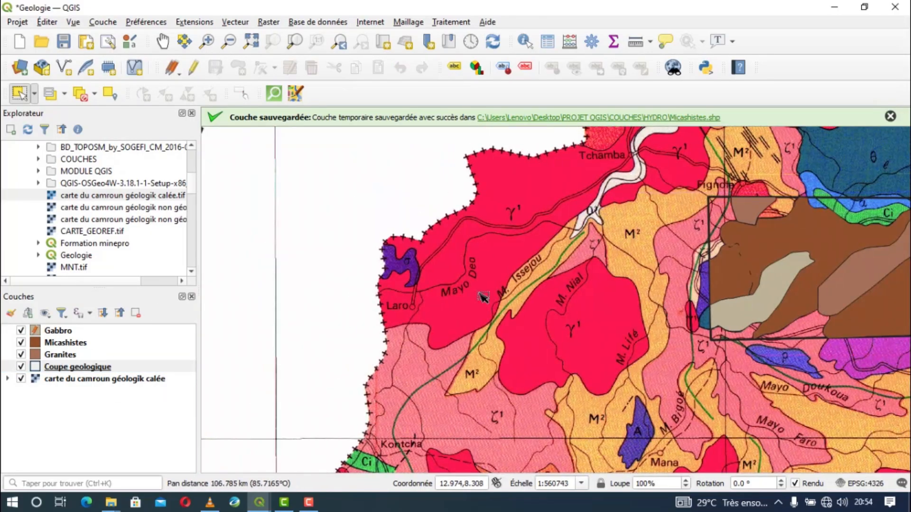
drag(422, 280, 840, 314)
drag(432, 314, 763, 287)
drag(370, 327, 664, 275)
drag(299, 288, 657, 297)
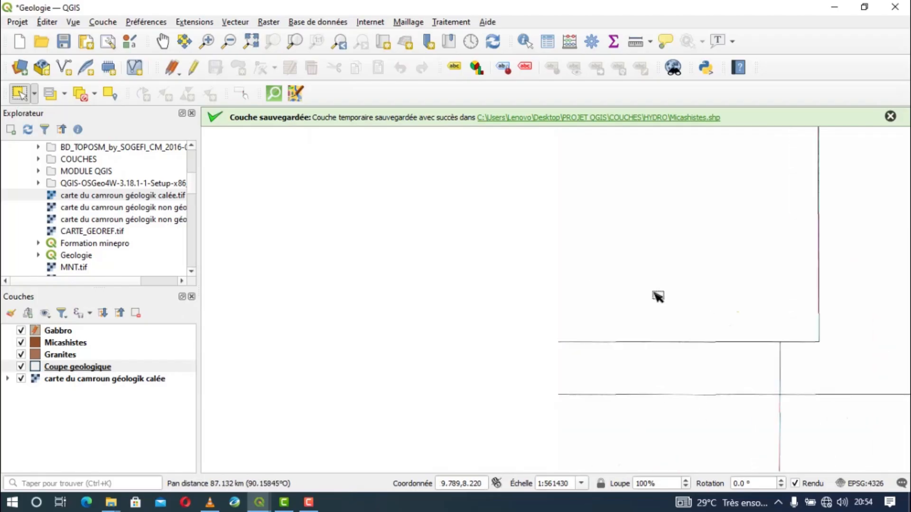
drag(356, 296, 685, 303)
drag(572, 276, 564, 496)
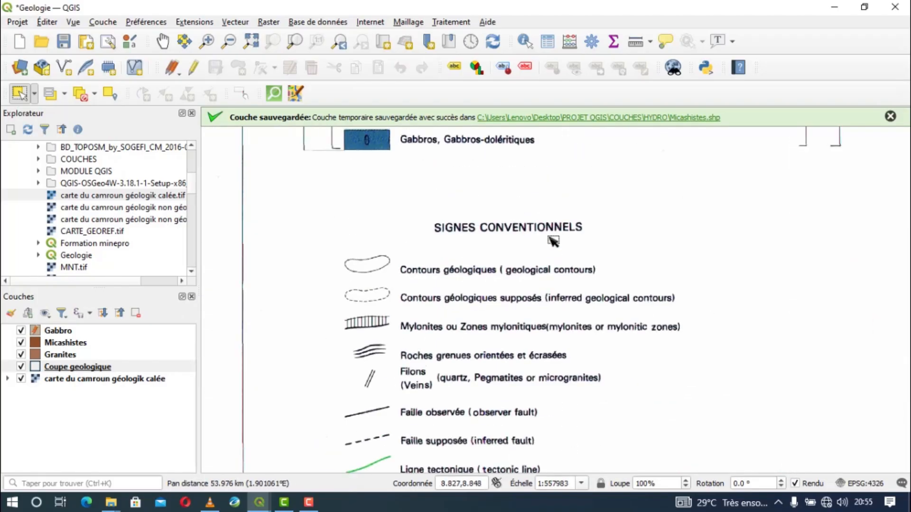
scroll(554, 241, down, 1)
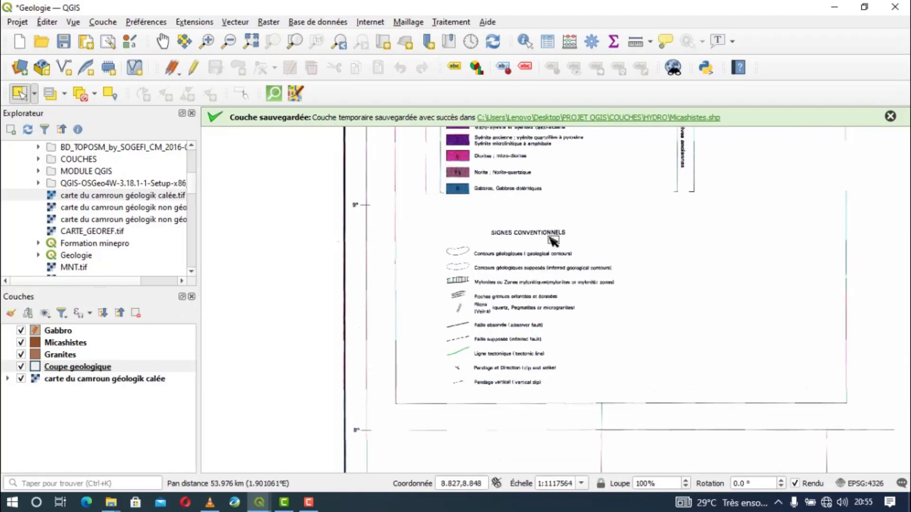
Rename the Gabbro layer to Gabbros
click(80, 329)
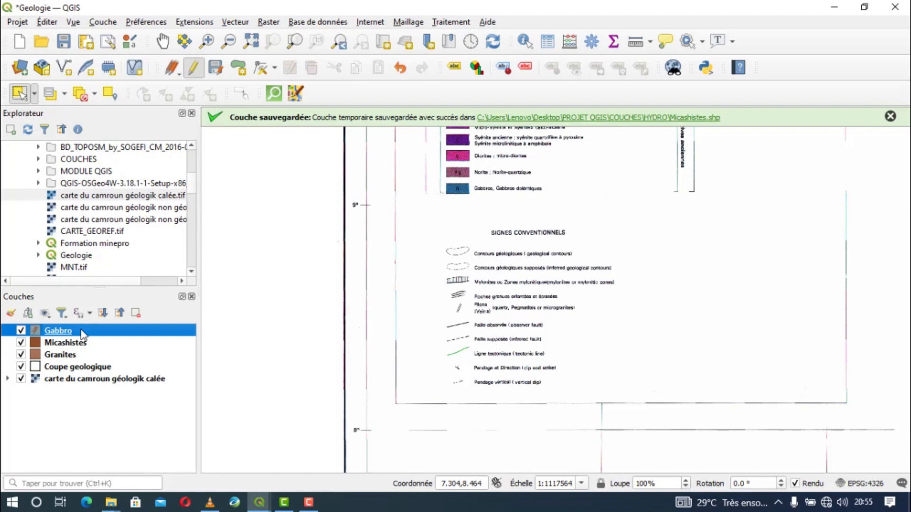
right_click(64, 332)
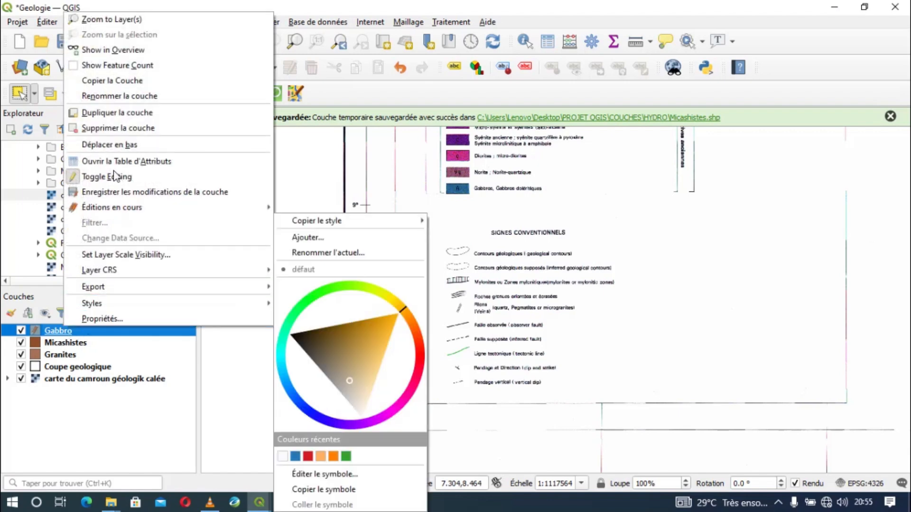
click(115, 97)
click(76, 329)
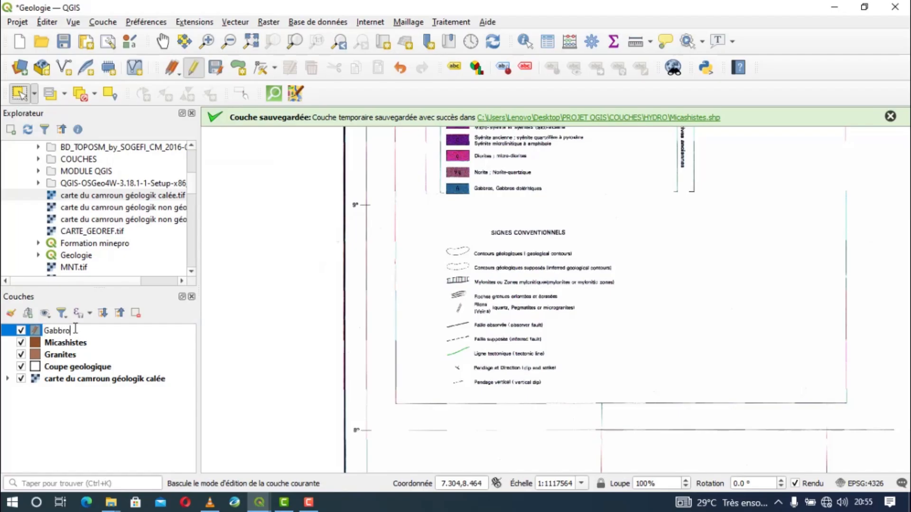
text(s)
click(76, 365)
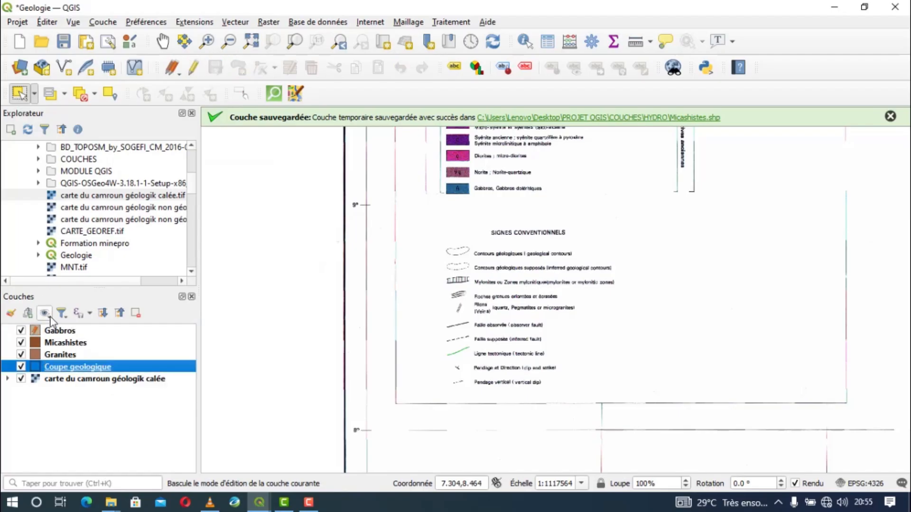
Stop editing the Gabbros layer and save its changes
click(60, 332)
click(198, 63)
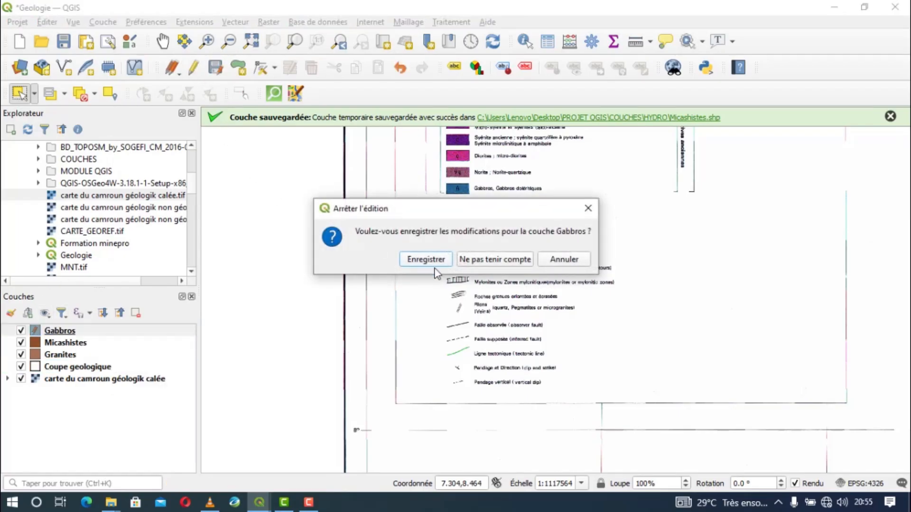
click(423, 258)
Examine the undigitized units in the study rectangle's northwest, look up the gneiss and migmatite symbols in the map legend, and return to the rectangle
scroll(582, 324, down, 2)
scroll(582, 324, up, 3)
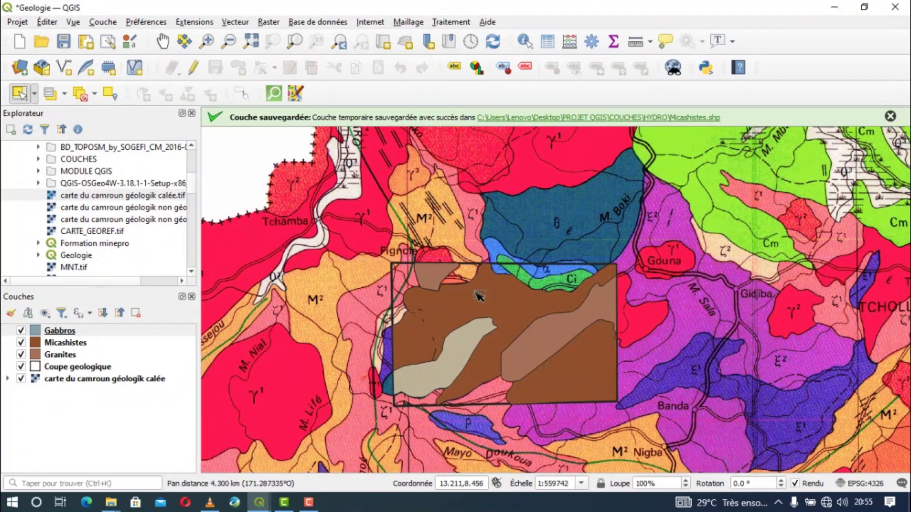
scroll(445, 278, up, 1)
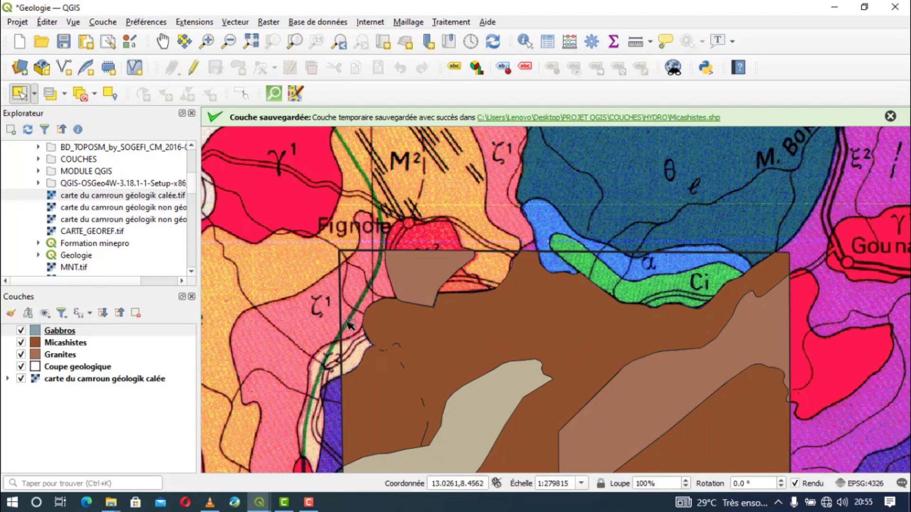
scroll(346, 321, down, 3)
drag(287, 264, 762, 327)
scroll(307, 248, up, 2)
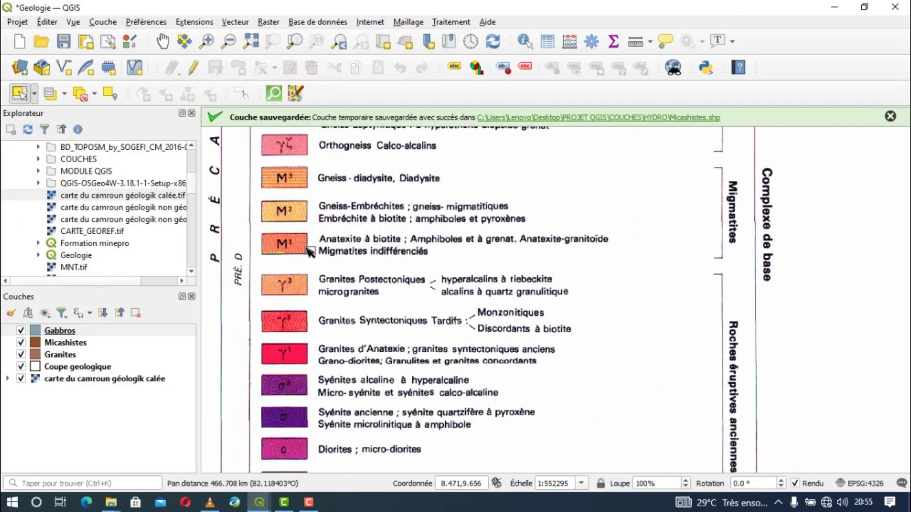
drag(310, 210, 313, 355)
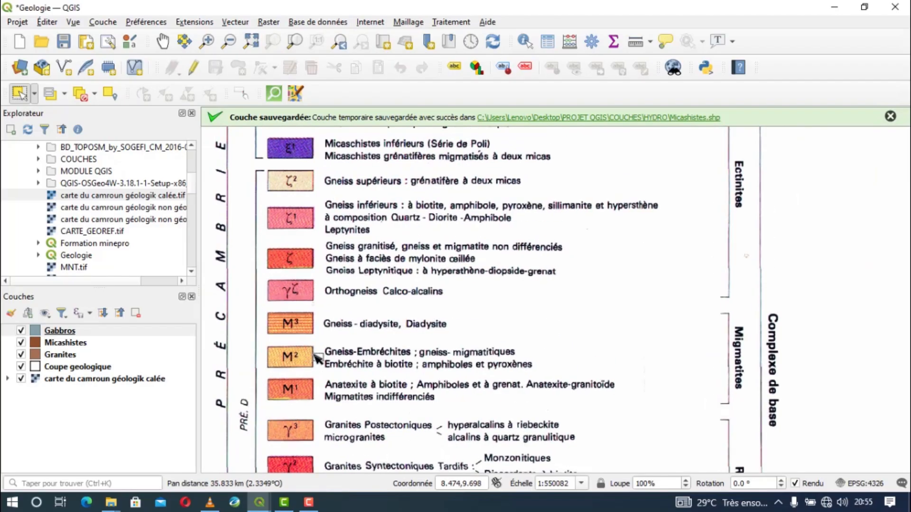
scroll(418, 301, down, 2)
drag(615, 387, 297, 276)
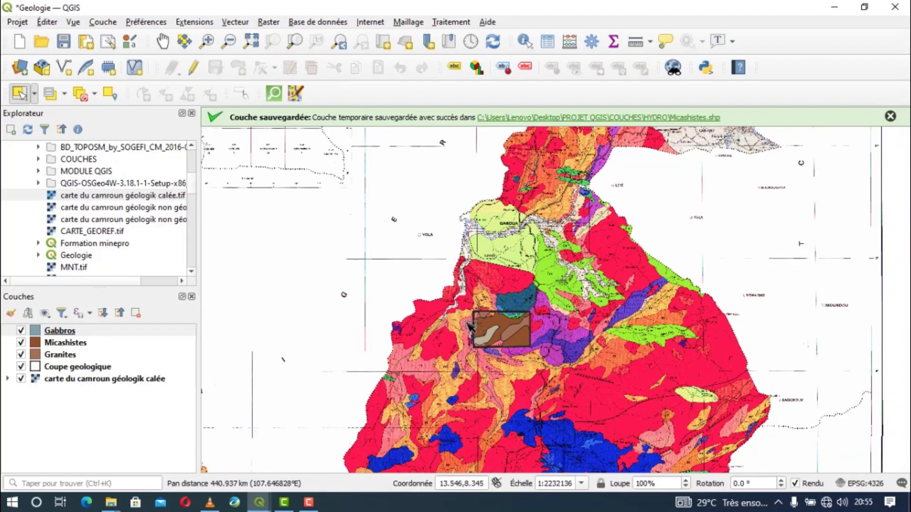
scroll(442, 318, up, 2)
drag(575, 324, 461, 265)
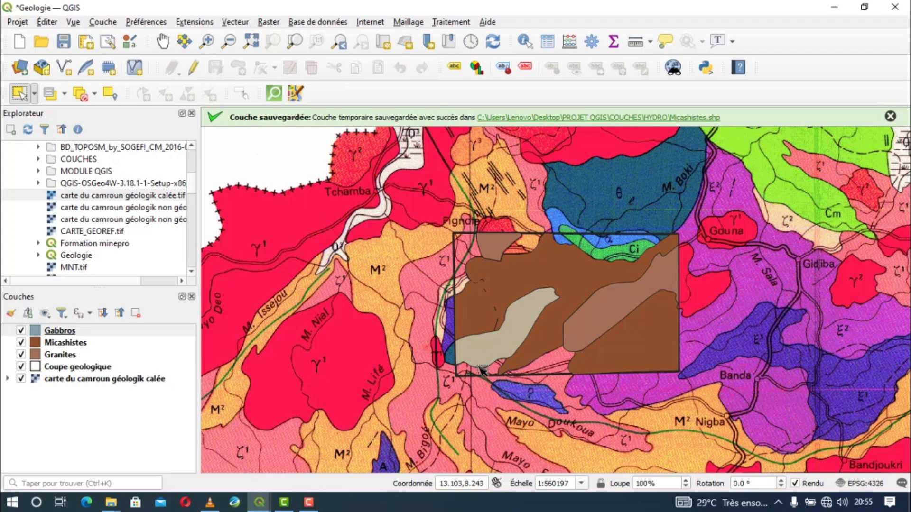
scroll(622, 248, up, 1)
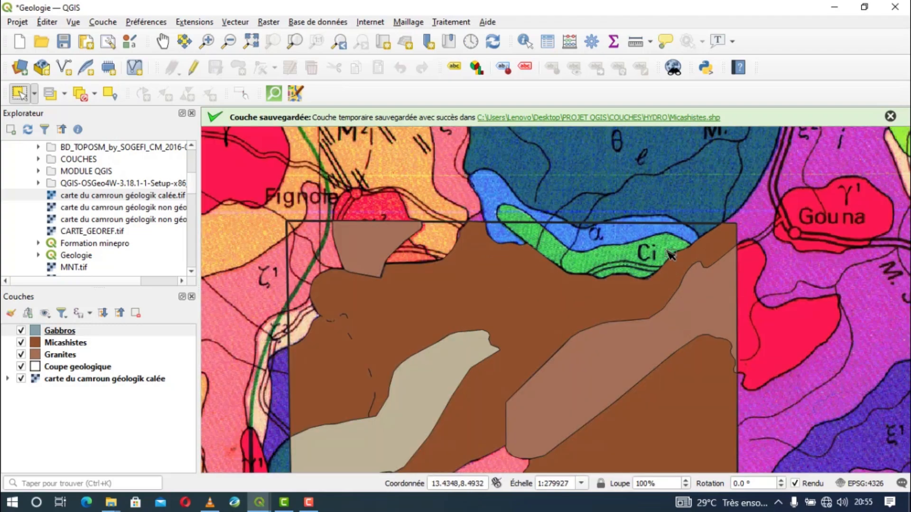
scroll(506, 260, down, 1)
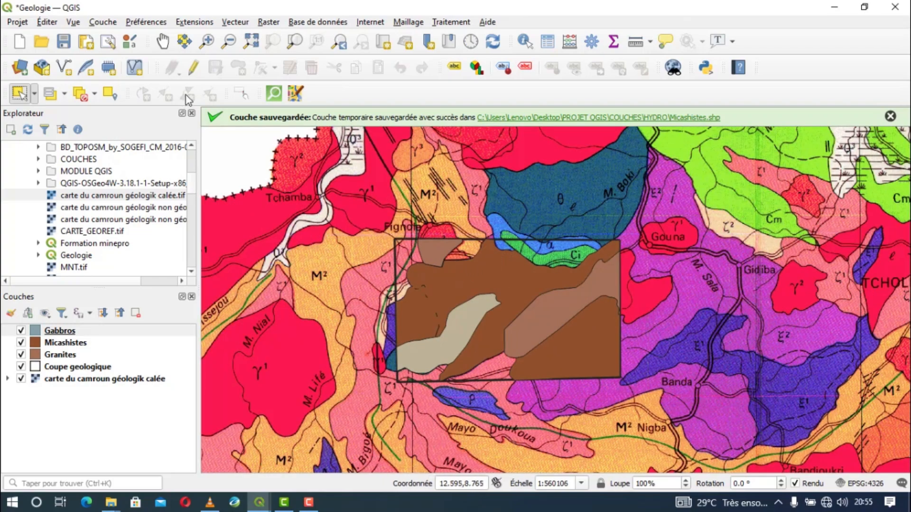
click(198, 69)
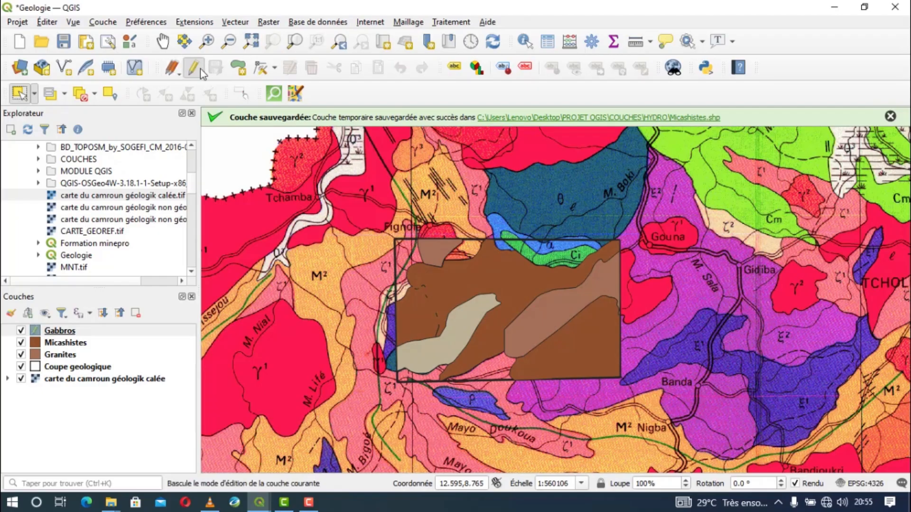
click(199, 69)
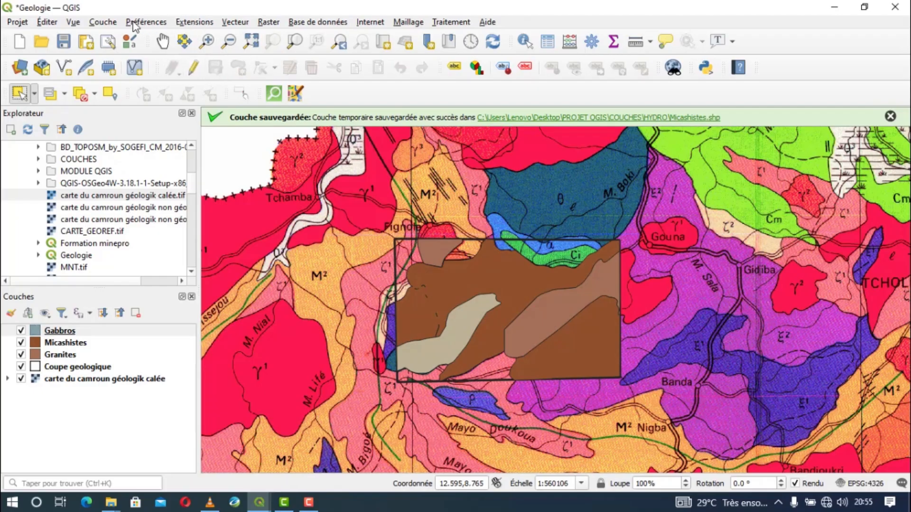
Create a polygon shapefile layer named Gneiss in the COUCHES folder, using EPSG:4326 - WGS 84
click(103, 22)
click(419, 67)
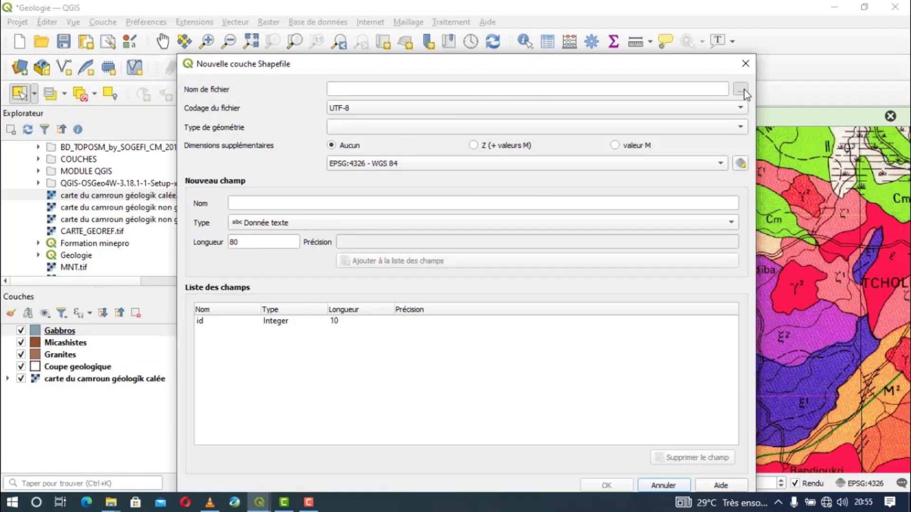
click(741, 89)
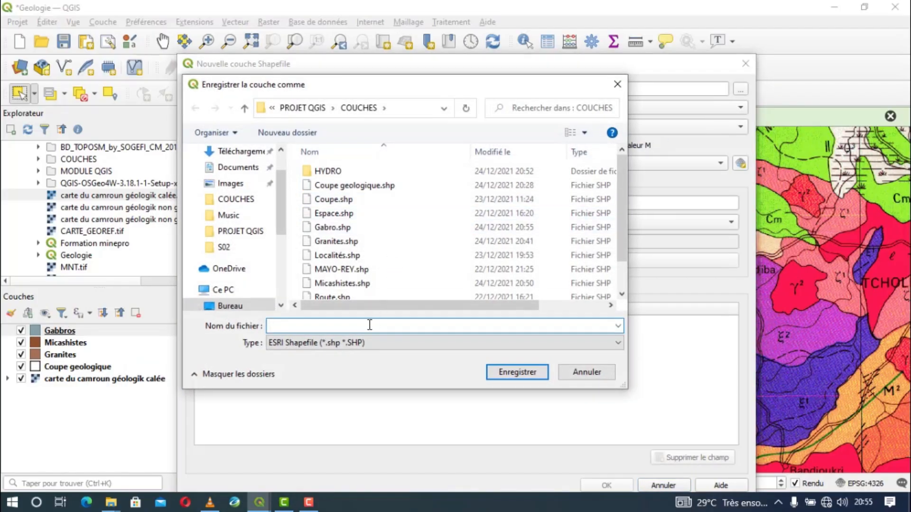
text(Gneiss)
click(517, 373)
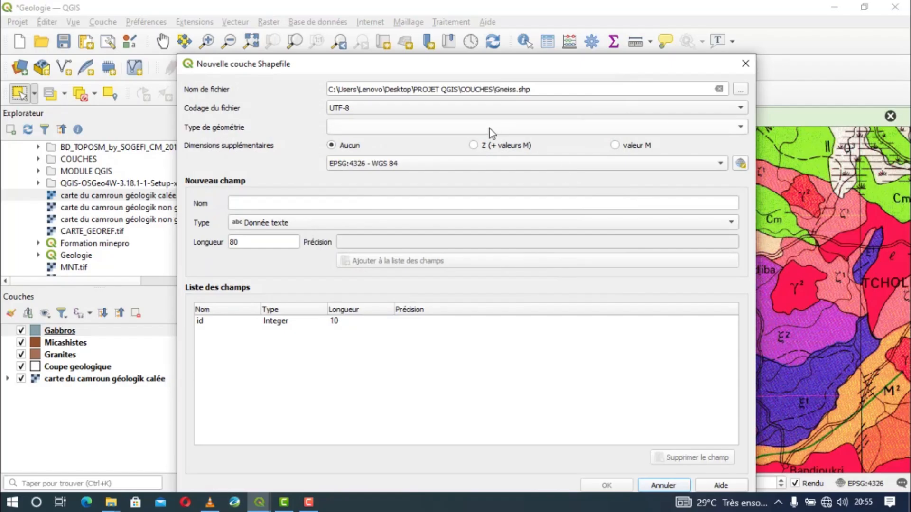
click(489, 128)
click(467, 182)
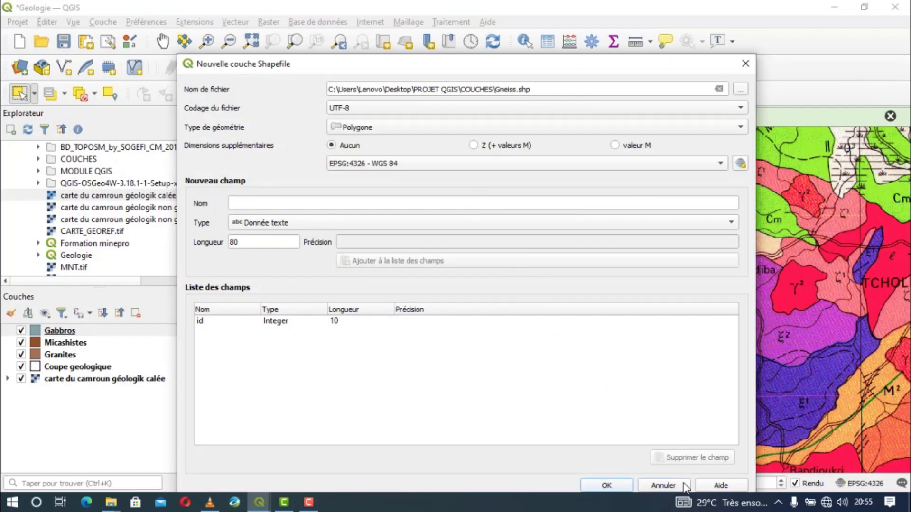
click(606, 486)
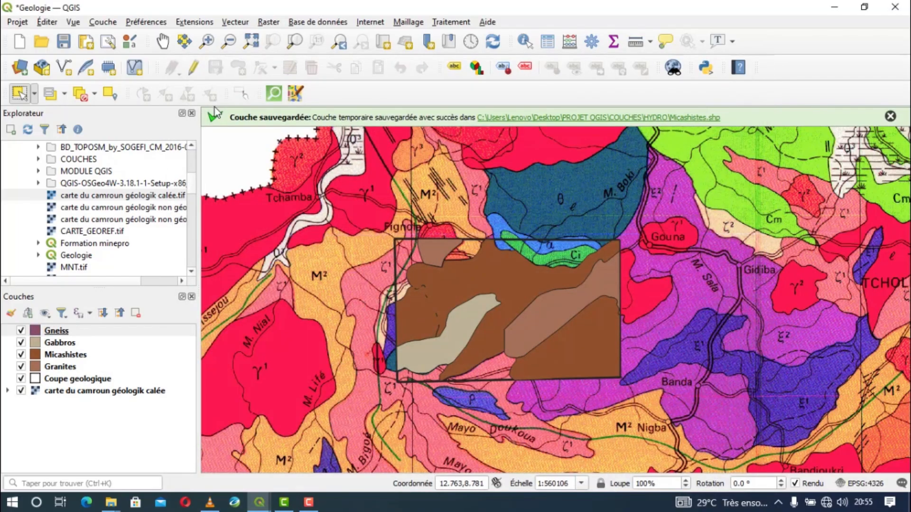
Put the Gneiss layer in edit mode and start a polygon in the study rectangle's southwest corner, tracing the Gabbros unit's southern edge eastward
click(194, 67)
click(238, 67)
scroll(430, 391, up, 1)
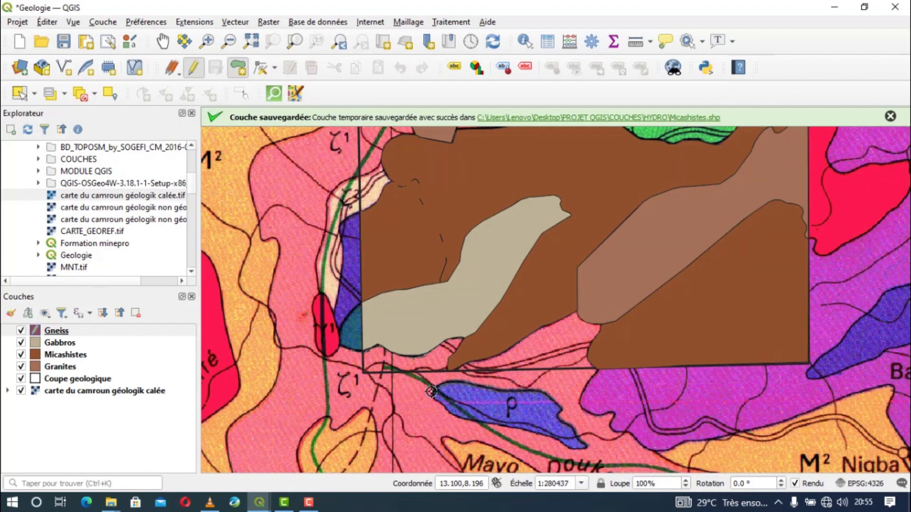
scroll(431, 392, up, 1)
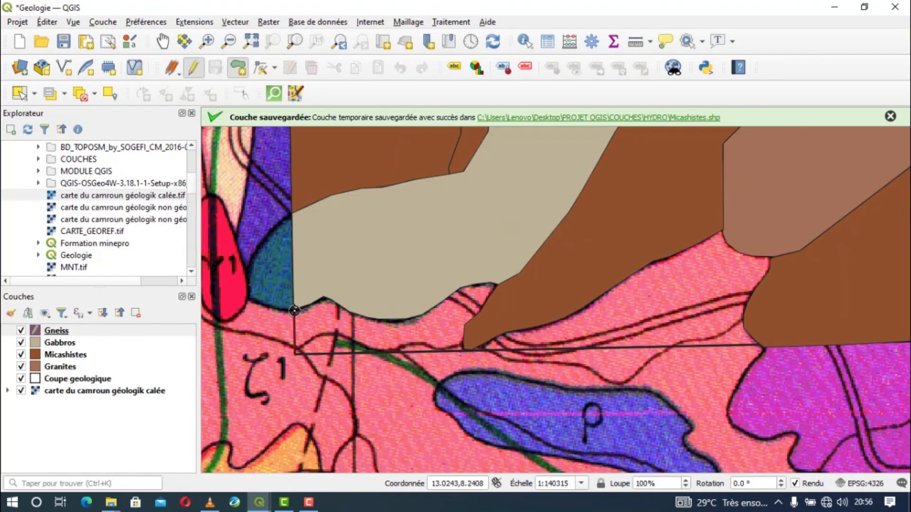
scroll(294, 311, up, 1)
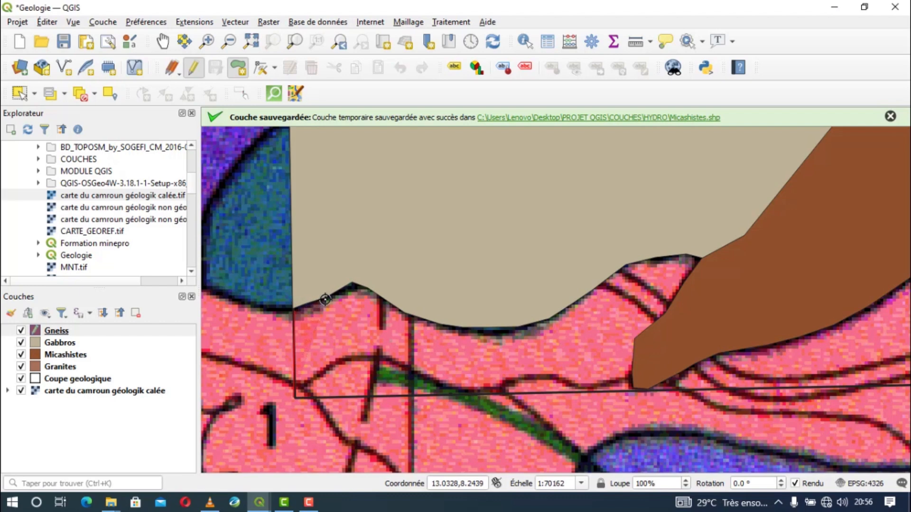
click(351, 284)
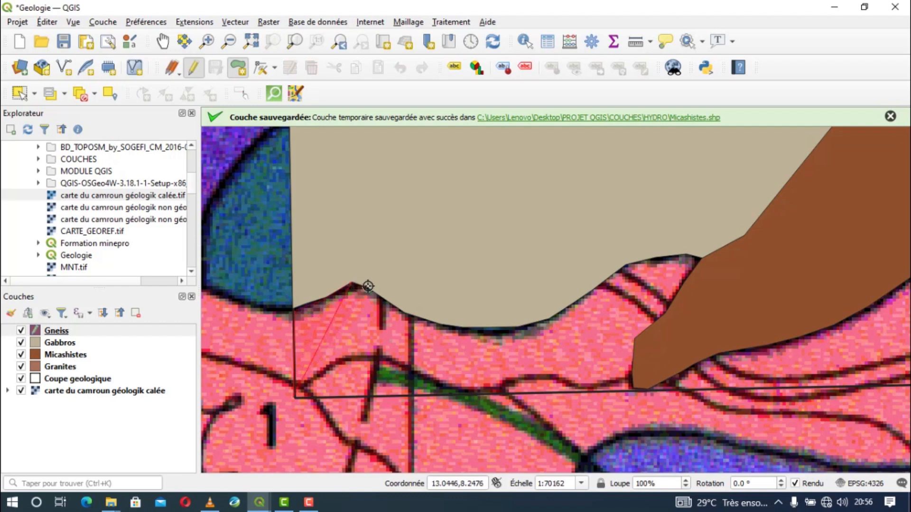
click(368, 286)
click(404, 312)
click(438, 324)
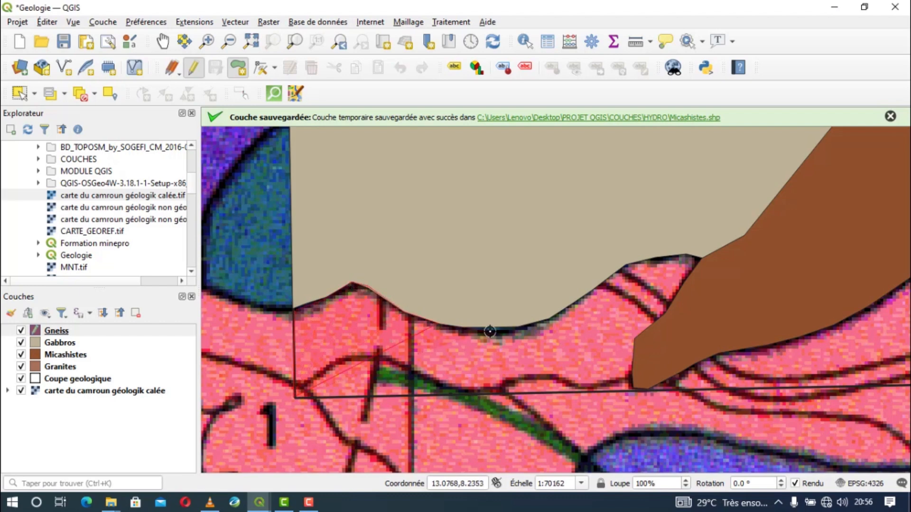
click(461, 327)
click(520, 327)
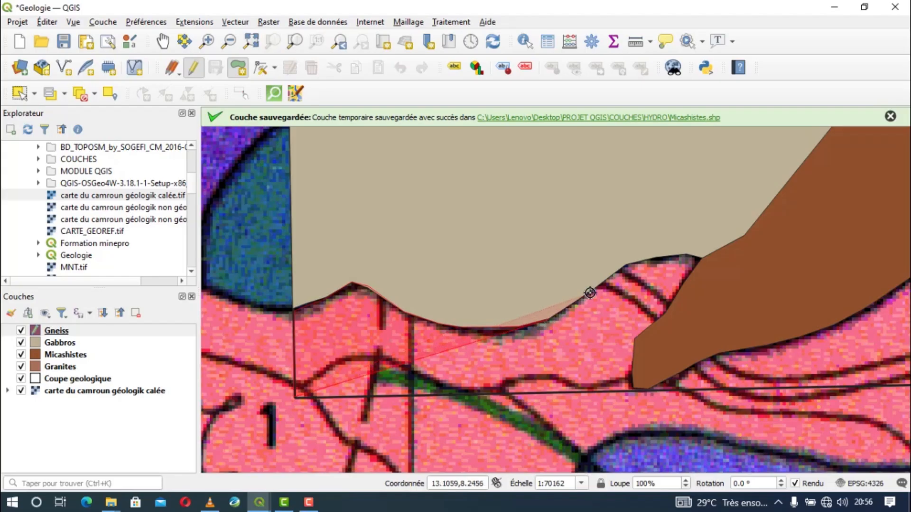
Continue the gneiss outline around the tip of the micaschist tongue and along its southern edge up to the granite's lower corner
click(615, 272)
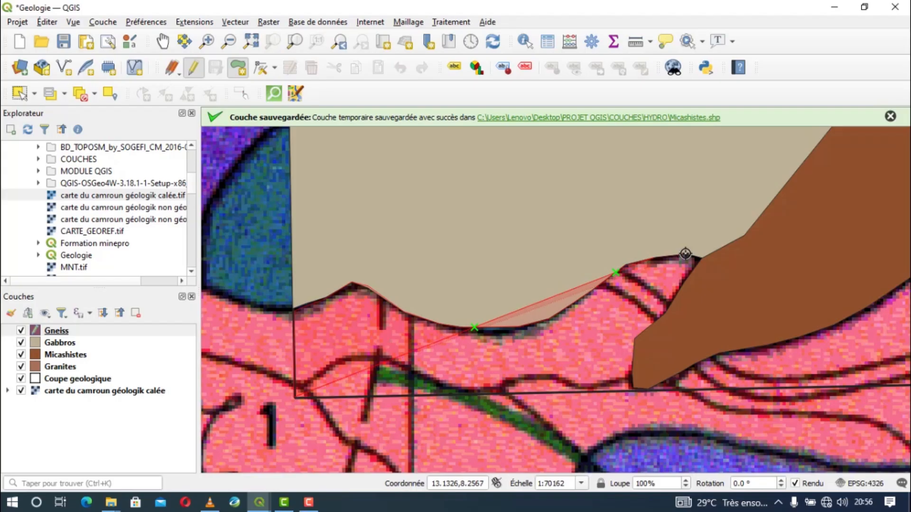
key(BackSpace)
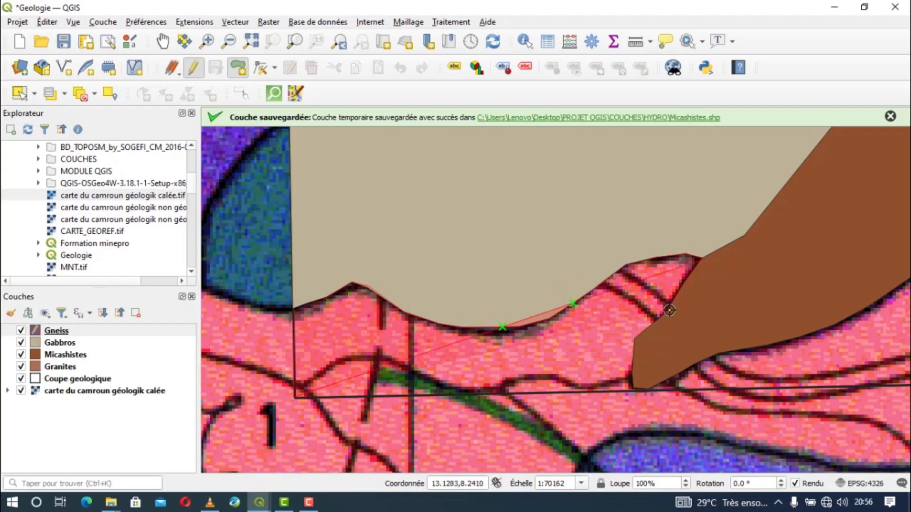
key(BackSpace)
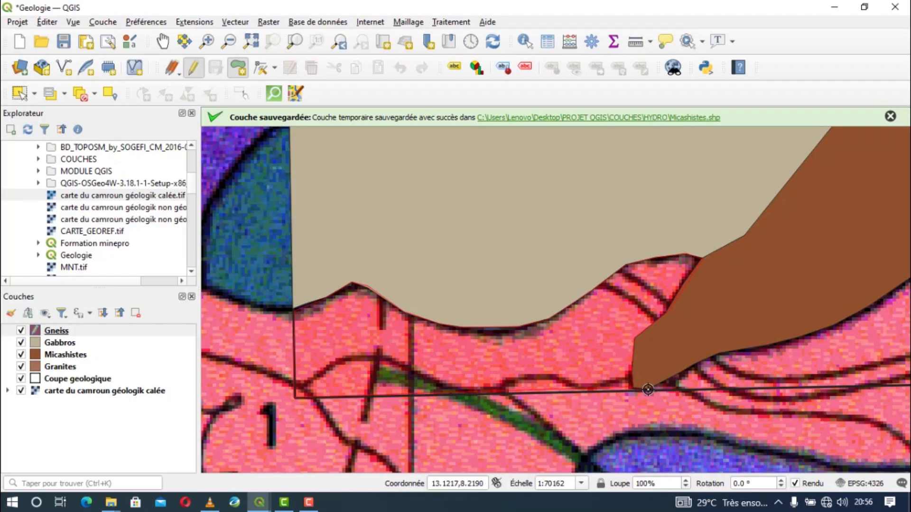
click(716, 354)
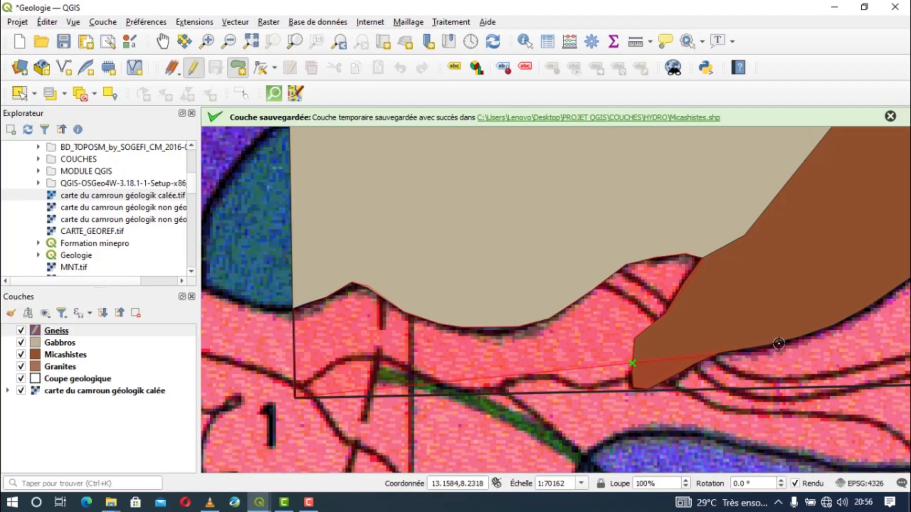
drag(778, 344, 400, 357)
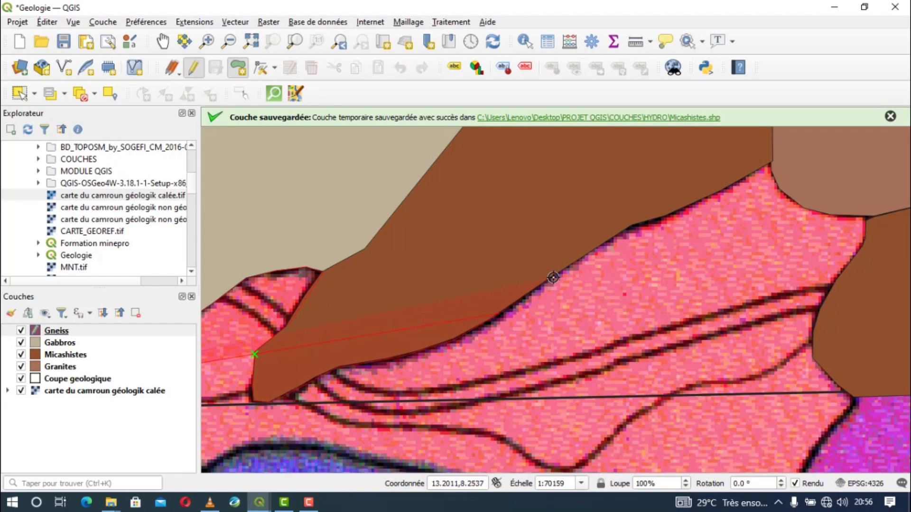
click(630, 226)
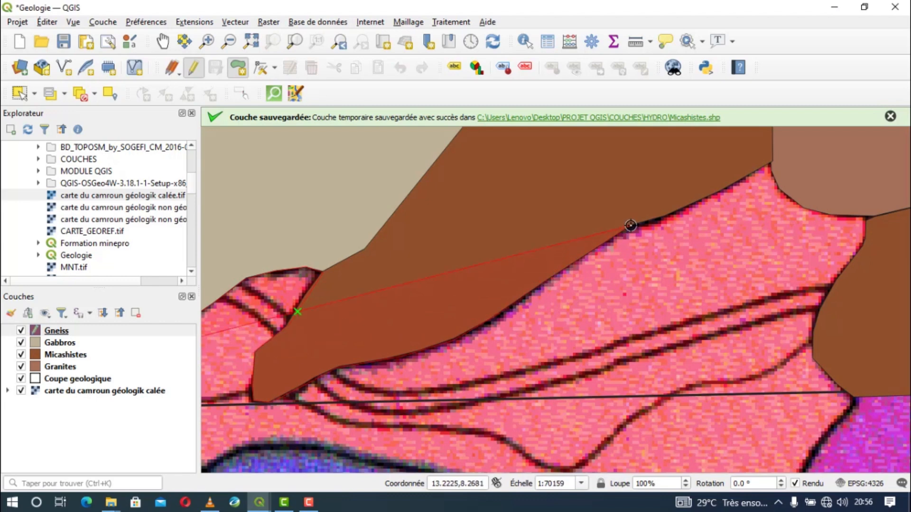
drag(631, 226, 412, 358)
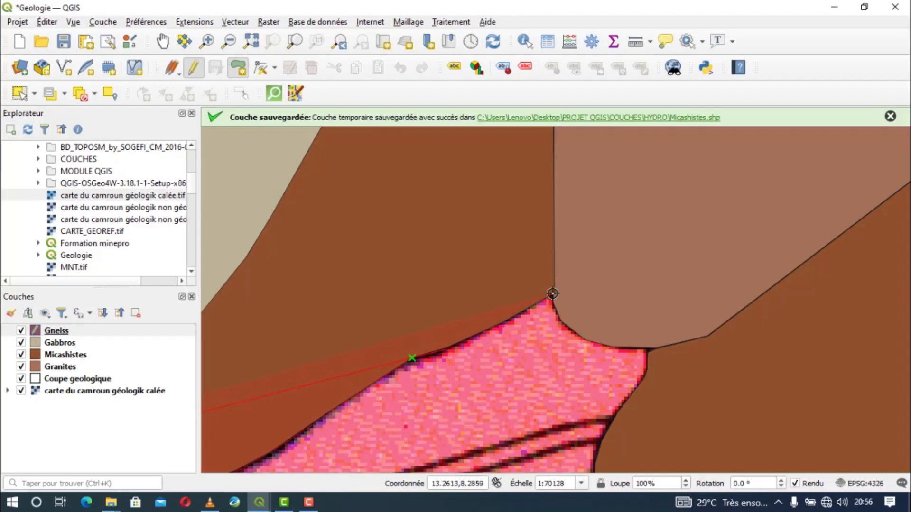
key(BackSpace)
click(552, 304)
Trace the gneiss outline along the granite's lower edge to its junction with the southeastern micaschists
click(559, 319)
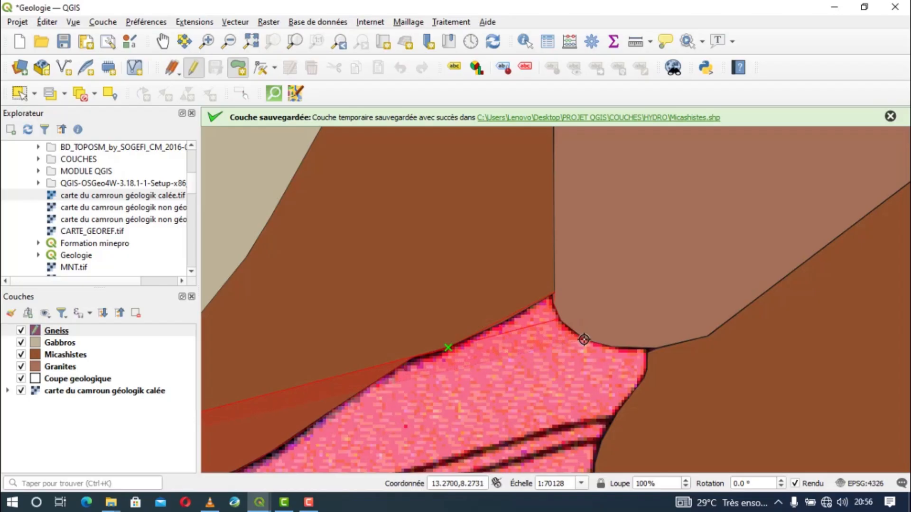
click(584, 339)
click(612, 346)
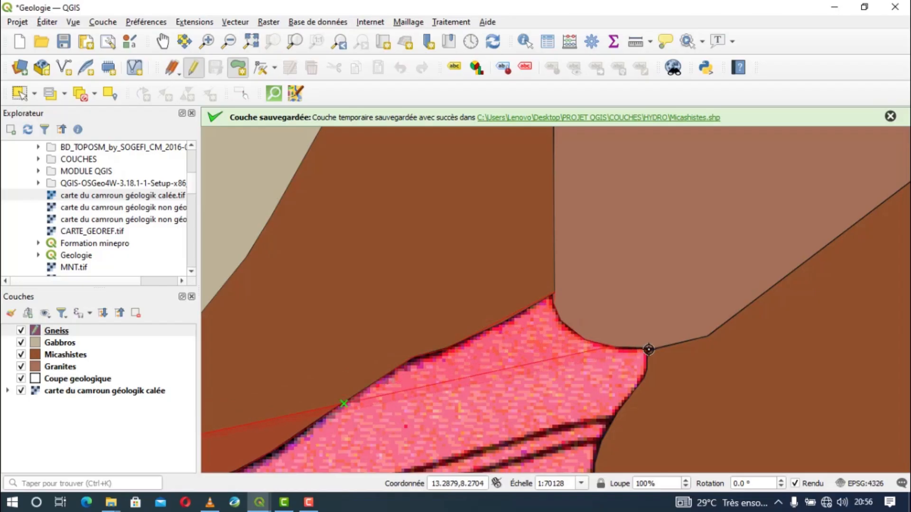
click(648, 350)
Trace the southeastern micaschists' western edge down to the study rectangle's southern border, finish the gneiss polygon and accept its attributes
click(647, 362)
click(646, 374)
drag(625, 400, 616, 248)
click(611, 257)
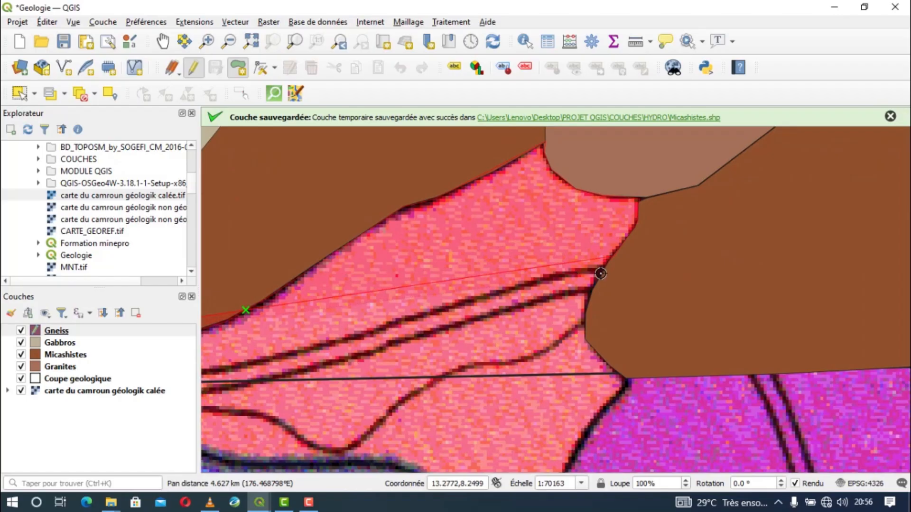
click(600, 274)
click(592, 292)
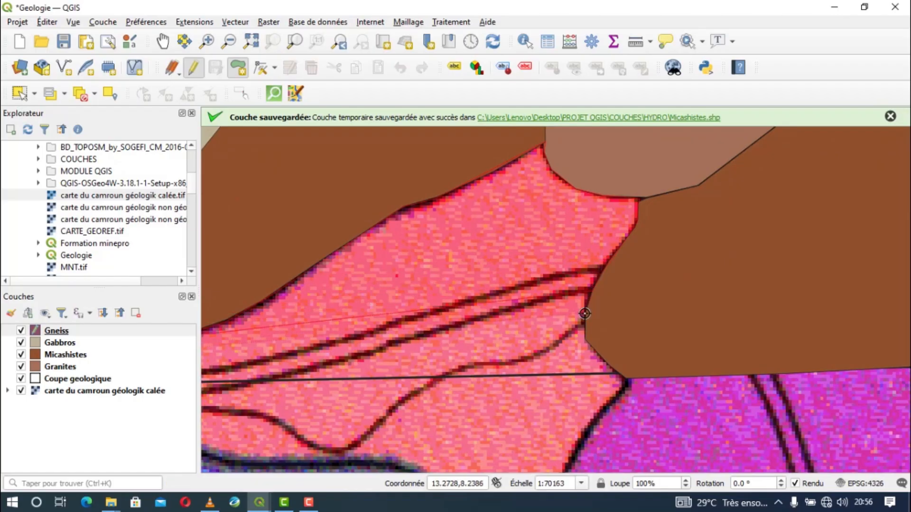
click(585, 314)
click(584, 338)
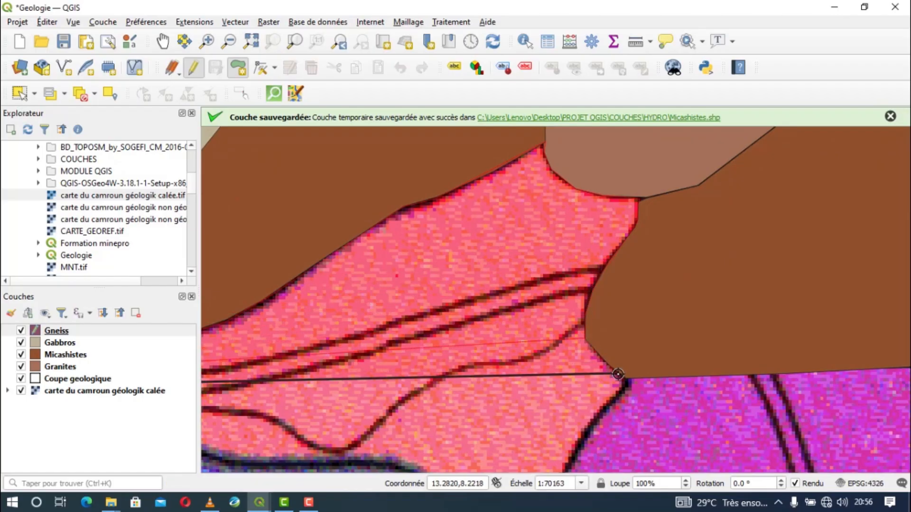
click(617, 374)
scroll(618, 374, down, 1)
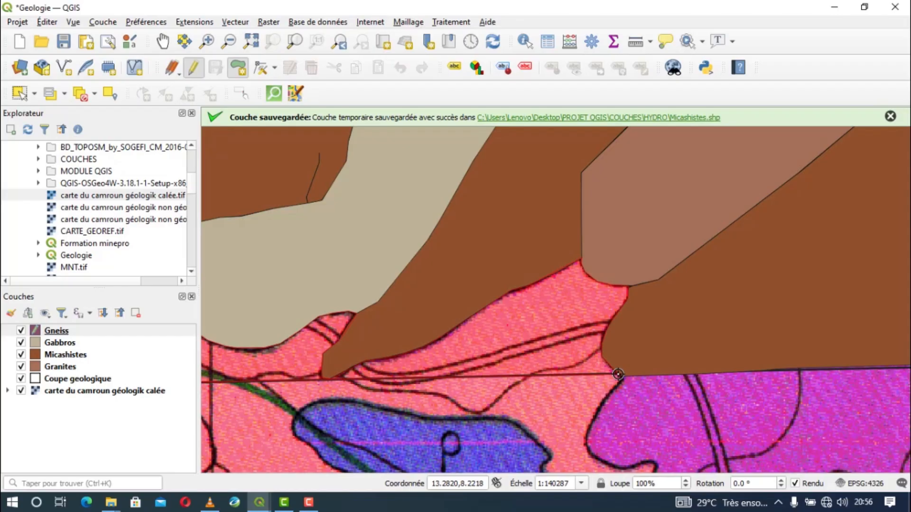
right_click(617, 374)
click(519, 293)
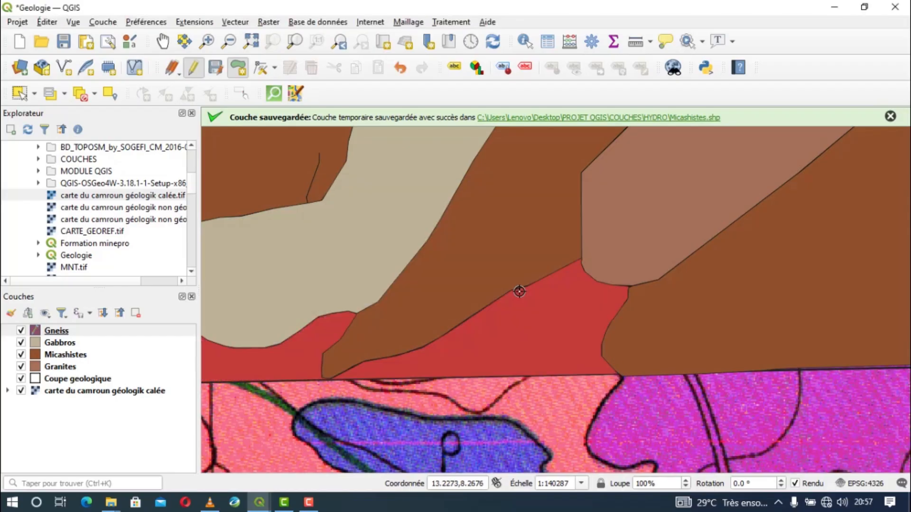
Start a new gneiss polygon in the study rectangle's northwest corner and trace the northern granite's western edge down to the micaschists
scroll(519, 292, down, 2)
scroll(439, 182, up, 1)
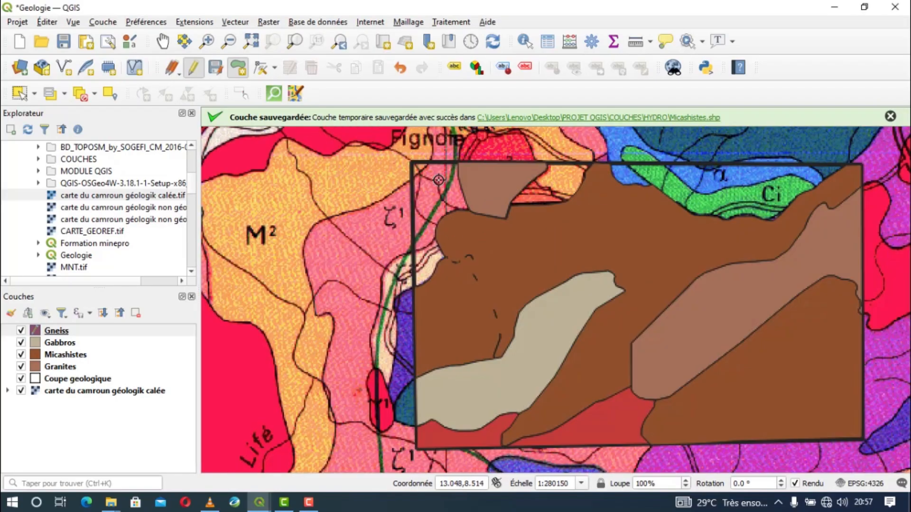
scroll(428, 242, up, 1)
scroll(422, 295, down, 1)
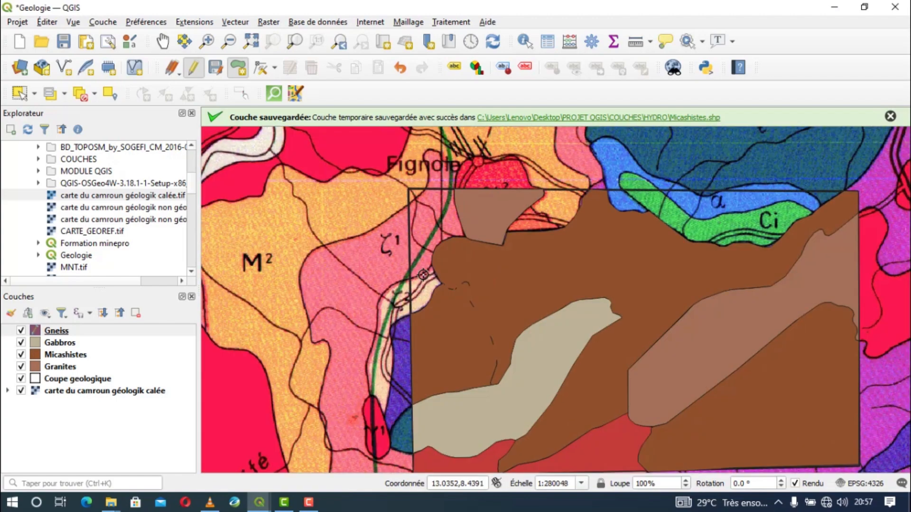
drag(423, 274, 422, 345)
scroll(422, 345, up, 1)
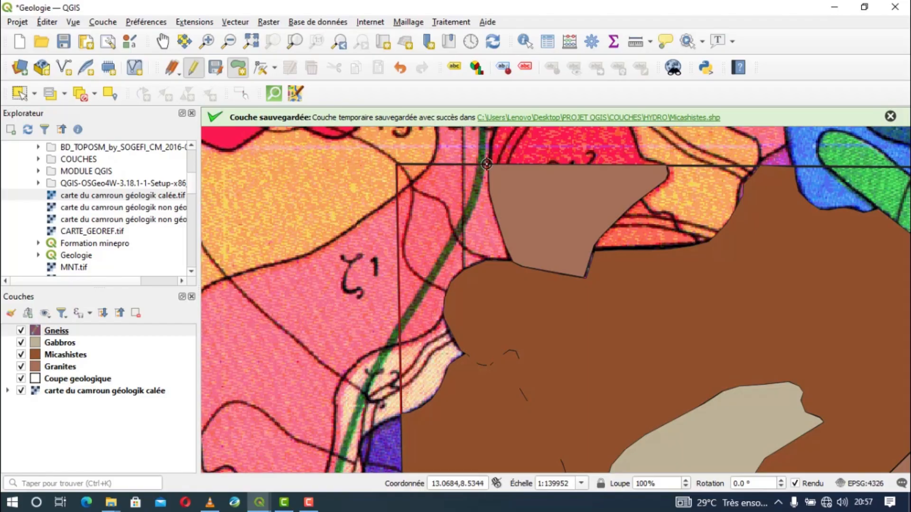
scroll(488, 164, down, 1)
scroll(488, 166, up, 2)
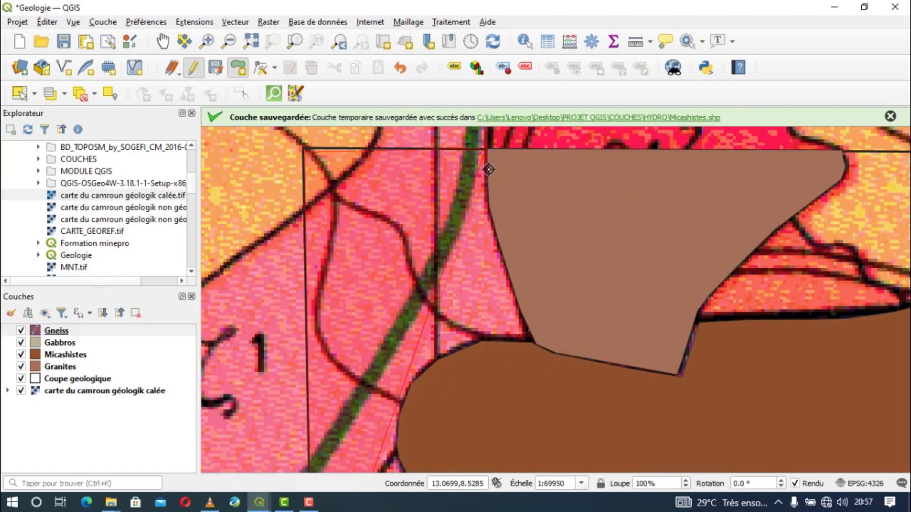
click(487, 204)
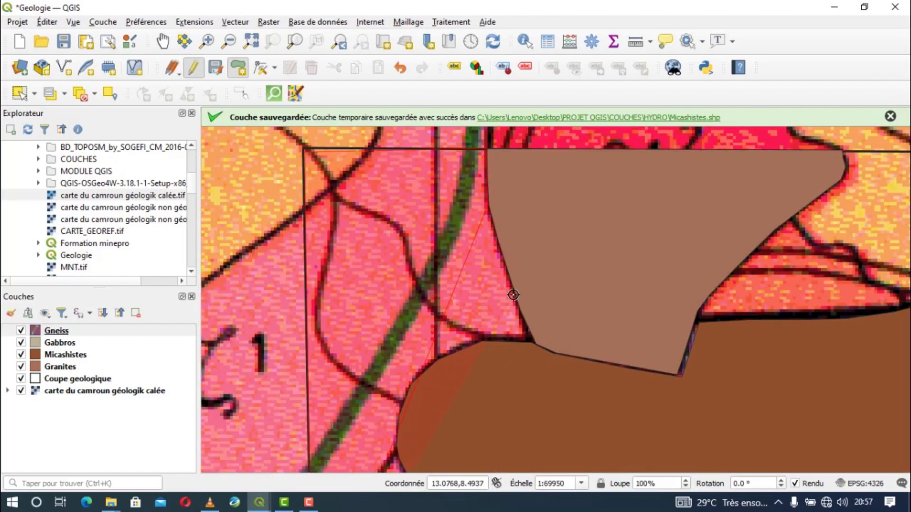
click(518, 308)
click(534, 341)
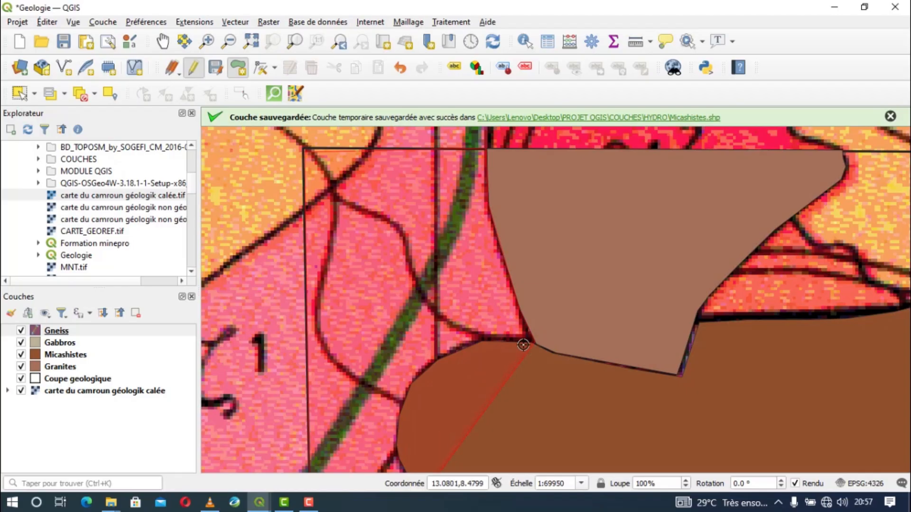
Continue the gneiss outline westward and down around the rounded northwestern edge of the micaschists
click(483, 341)
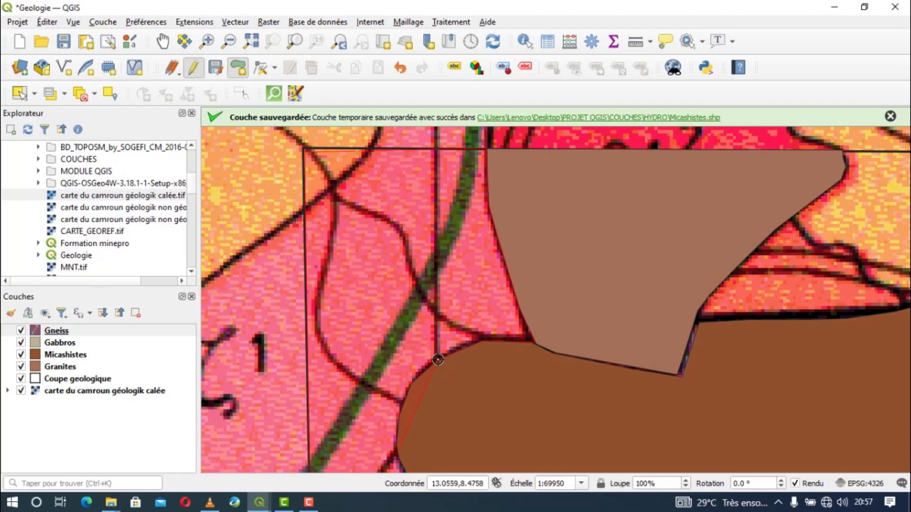
click(437, 360)
drag(437, 360, 588, 240)
click(562, 264)
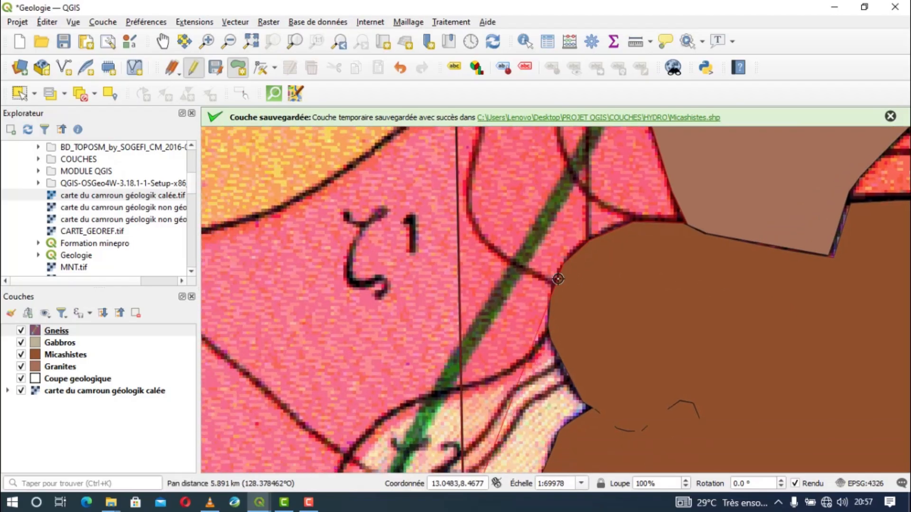
click(552, 294)
click(548, 328)
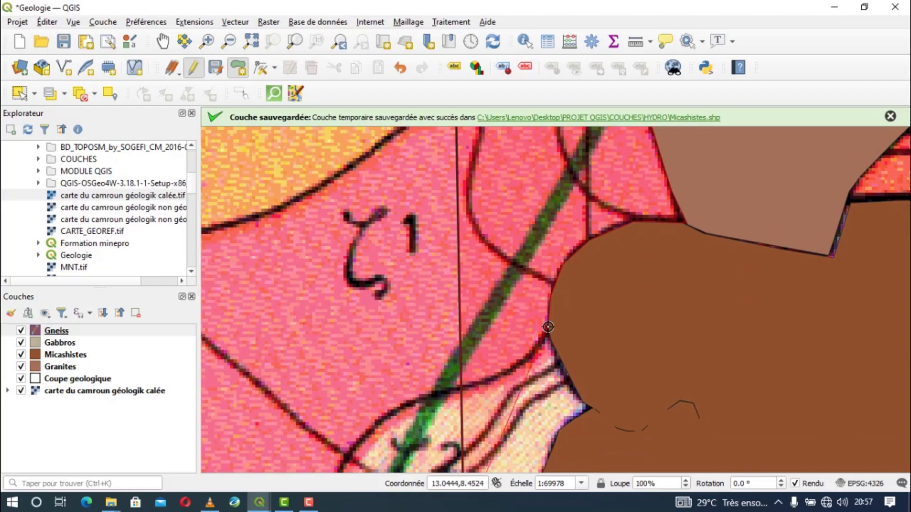
Trace the gneiss outline around the micaschist notch to the rectangle's western border, finish the polygon and accept its attributes
click(582, 402)
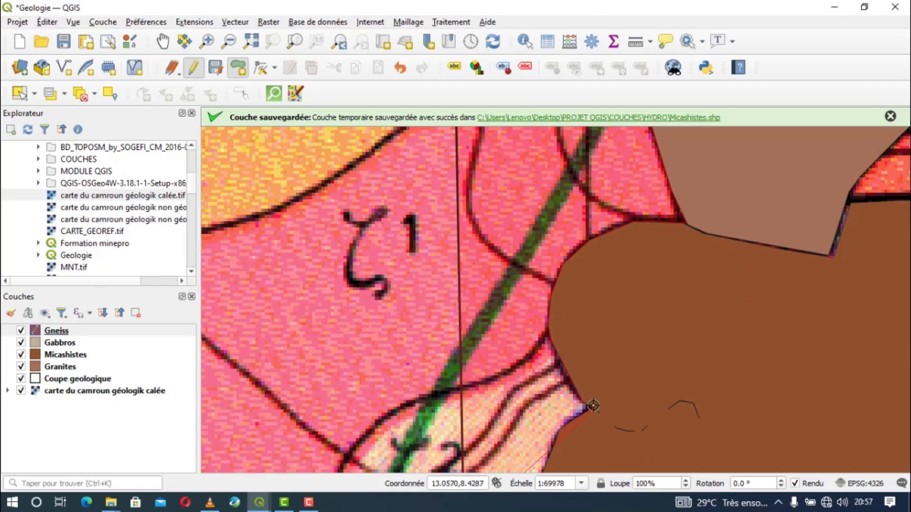
click(593, 405)
drag(593, 405, 592, 227)
click(560, 251)
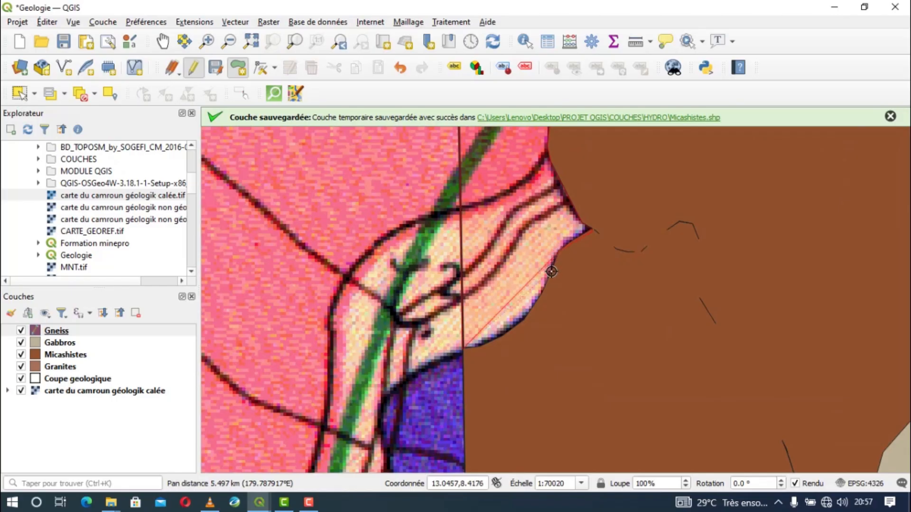
click(551, 277)
click(543, 293)
click(524, 321)
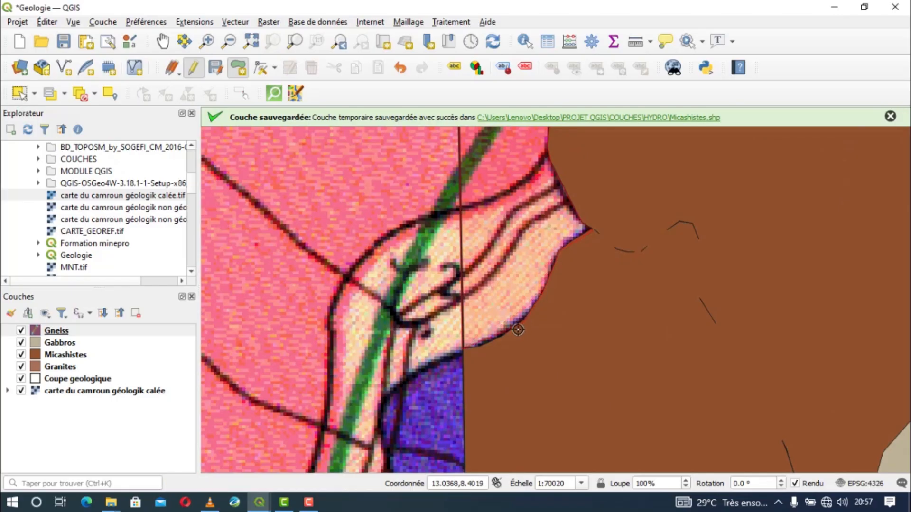
click(498, 339)
right_click(478, 348)
click(505, 292)
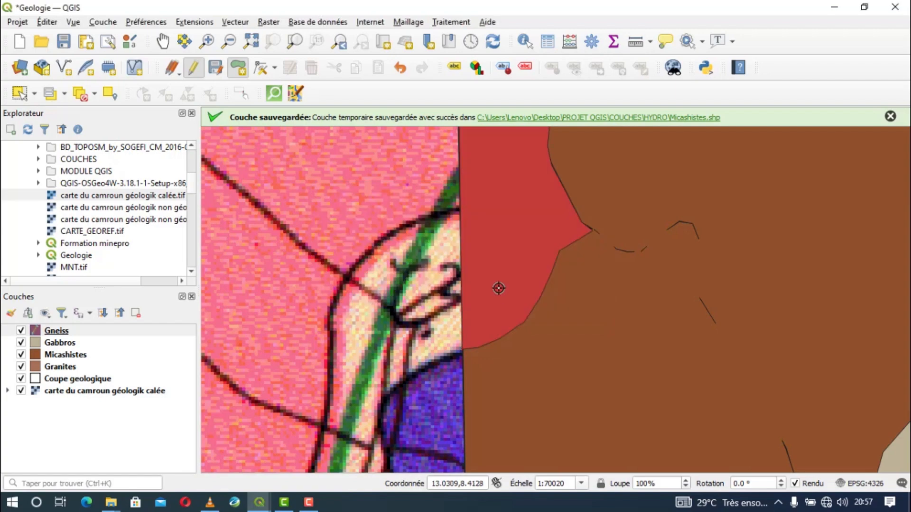
Start another gneiss polygon east of the northern granite, tracing the micaschists' edge from the rectangle's northern border down to the granite
scroll(498, 287, down, 2)
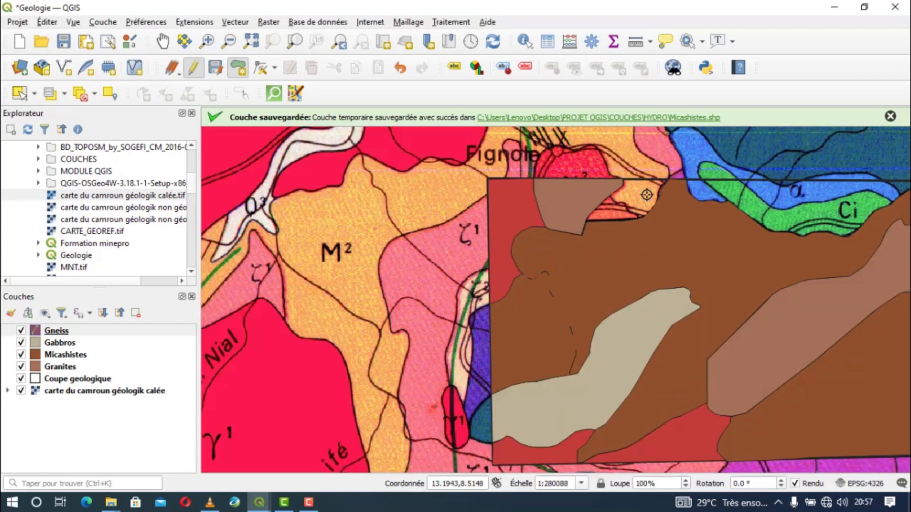
scroll(647, 192, up, 2)
drag(570, 155, 484, 234)
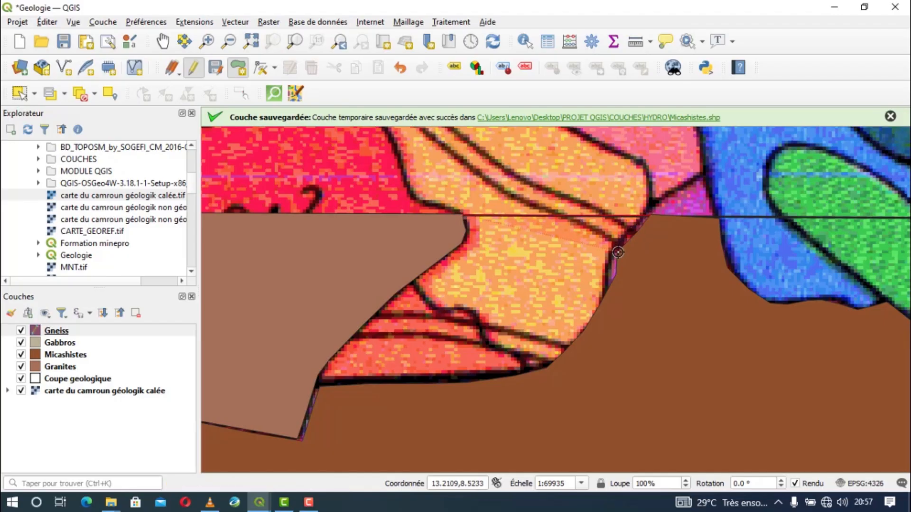
click(611, 269)
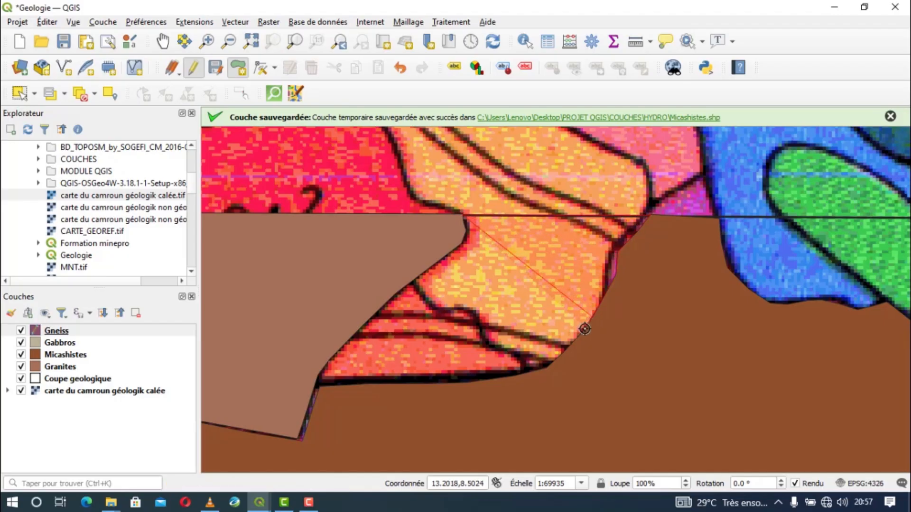
click(543, 362)
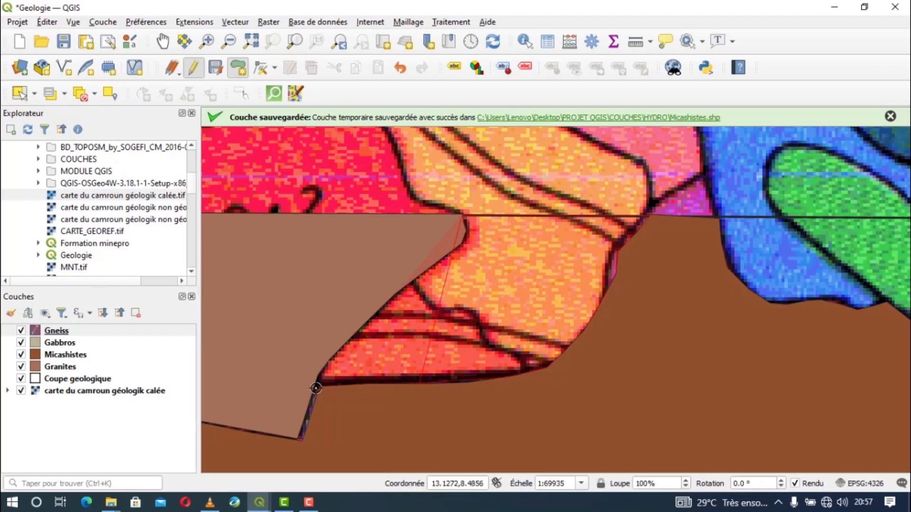
click(318, 374)
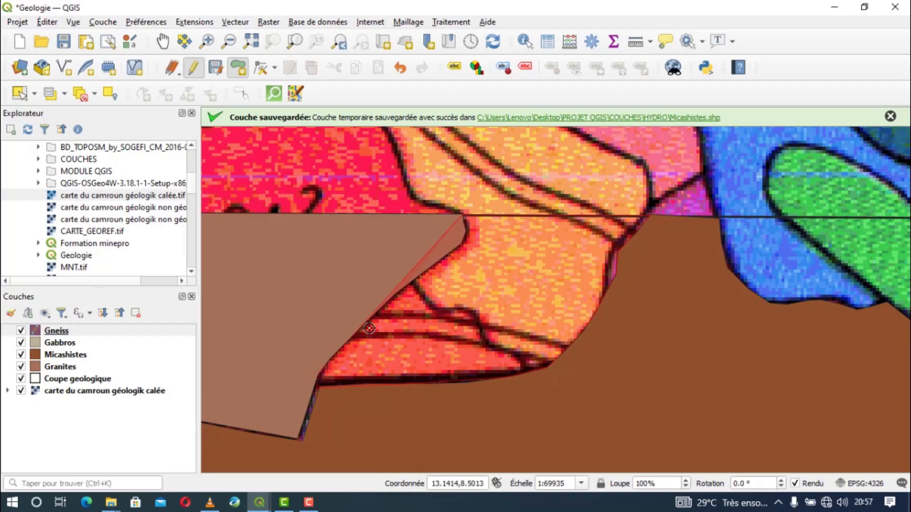
Trace the northern granite's eastern edge up to the rectangle's northern border, finish the gneiss polygon and accept its attributes
click(369, 321)
click(415, 281)
click(463, 243)
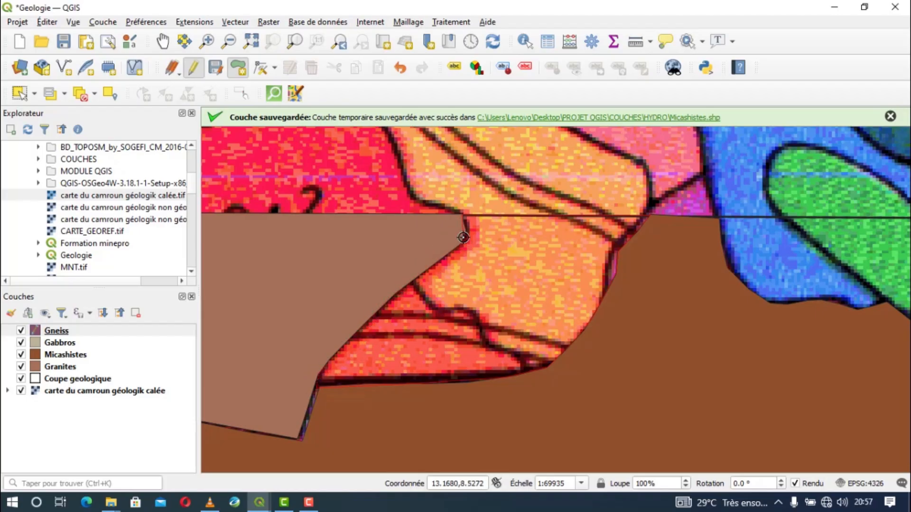
click(467, 230)
right_click(463, 218)
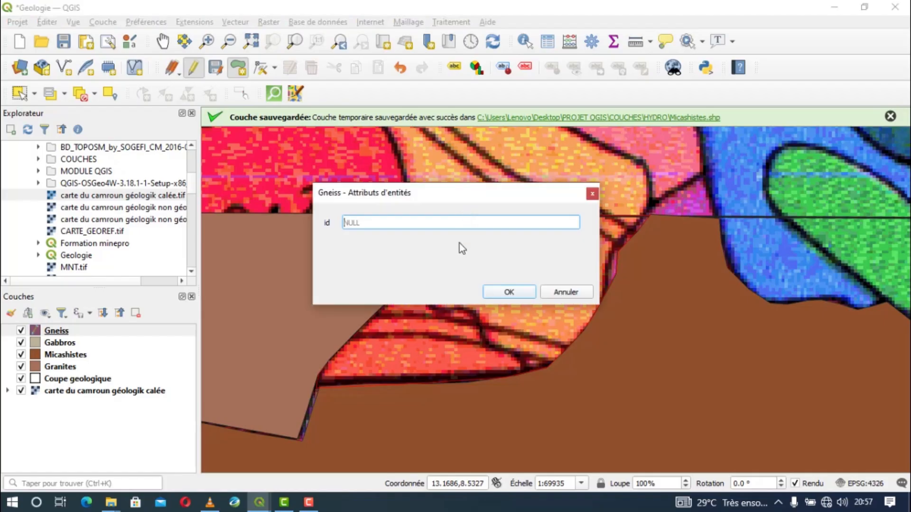
click(499, 291)
End editing of the Gneiss layer and save its changes
scroll(498, 290, down, 3)
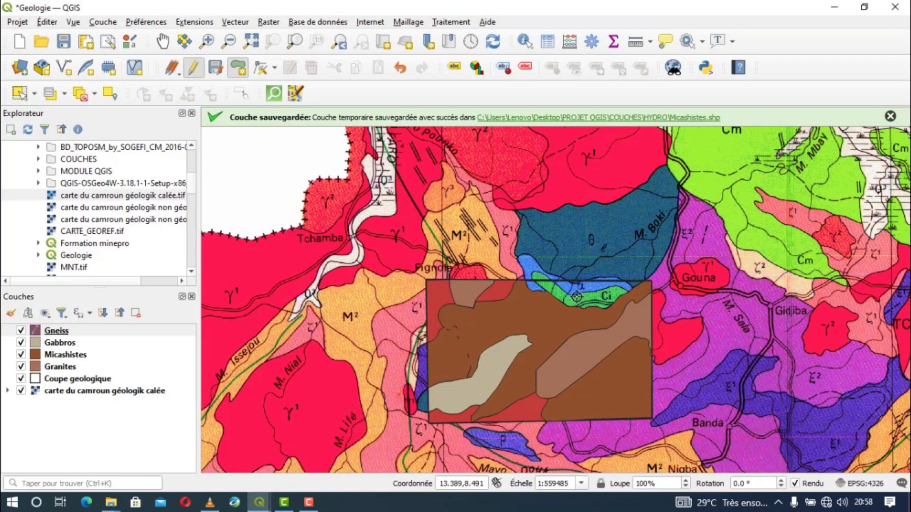
click(191, 68)
click(423, 260)
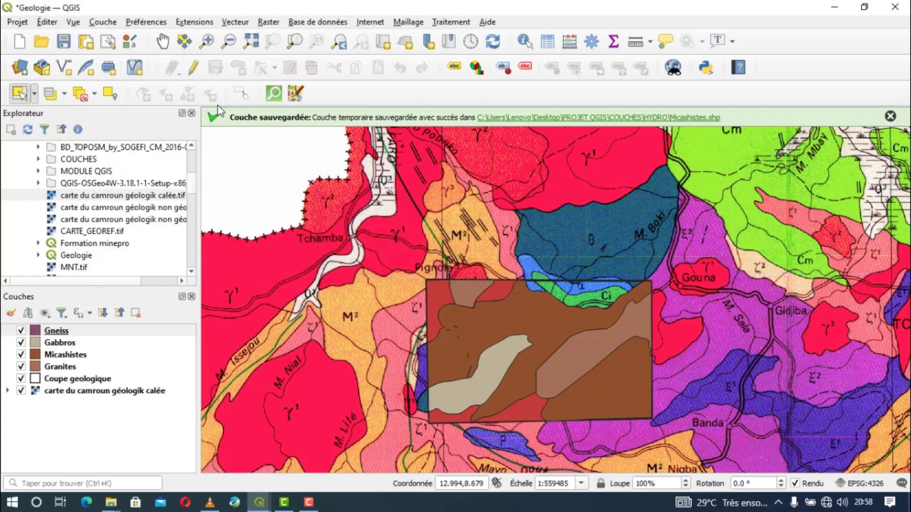
Create a polygon shapefile layer named Formations sédimentaires in the COUCHES folder
click(103, 22)
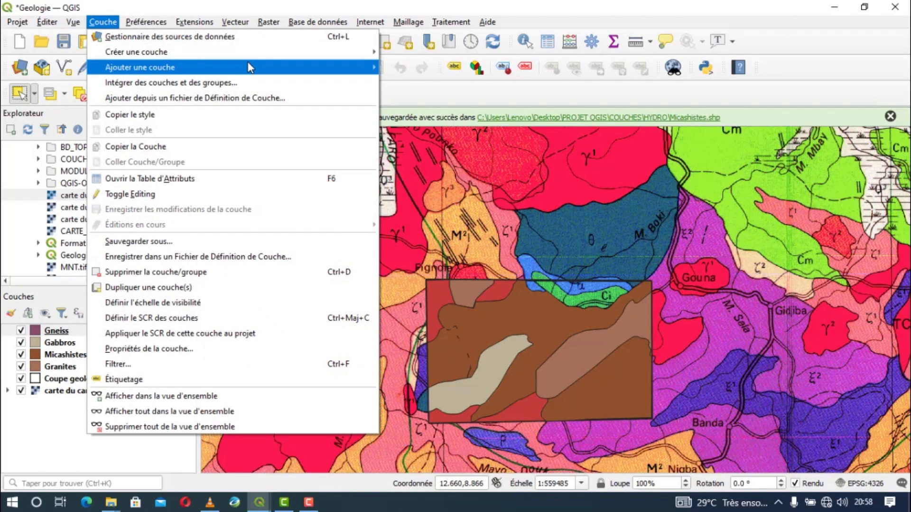
mouse_move(365, 52)
click(409, 67)
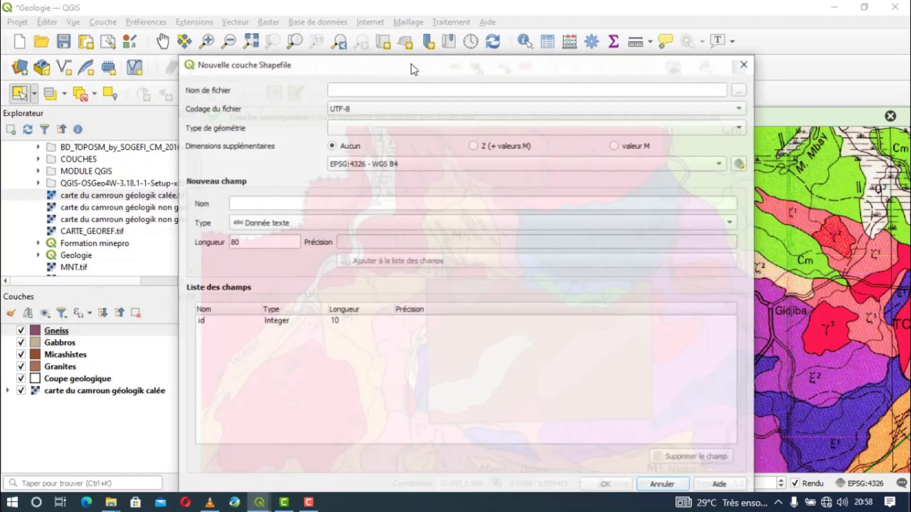
click(471, 124)
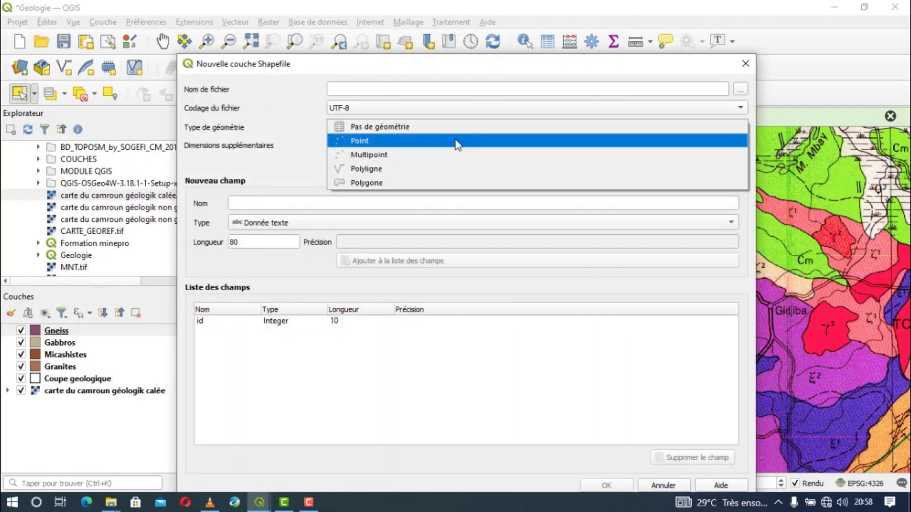
click(362, 182)
click(739, 90)
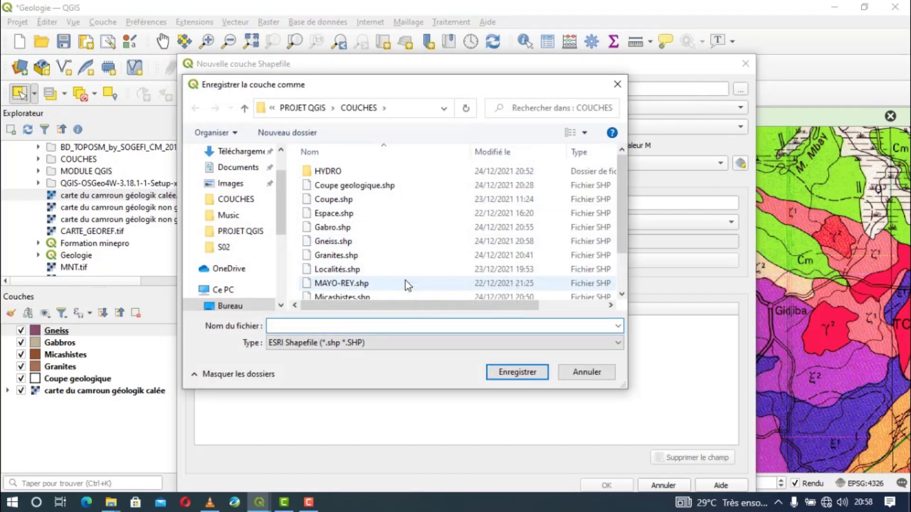
text(Formations sédimentaires)
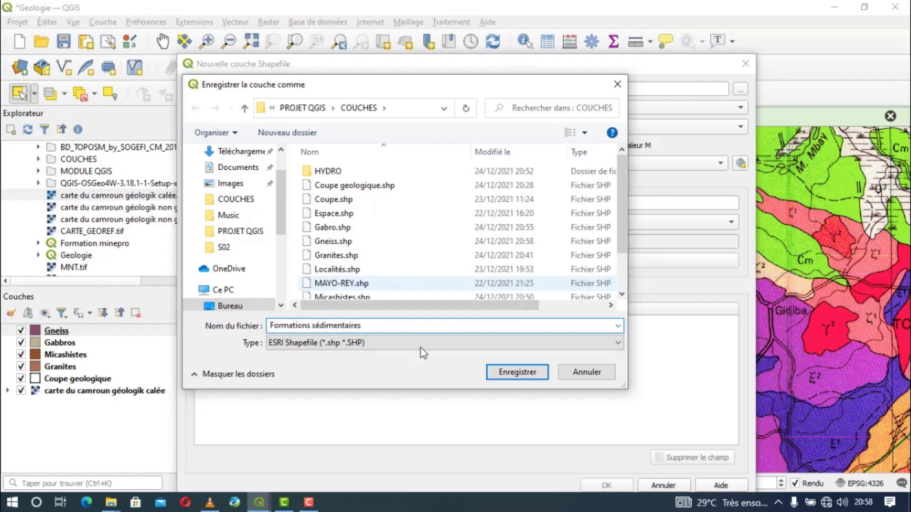
click(516, 372)
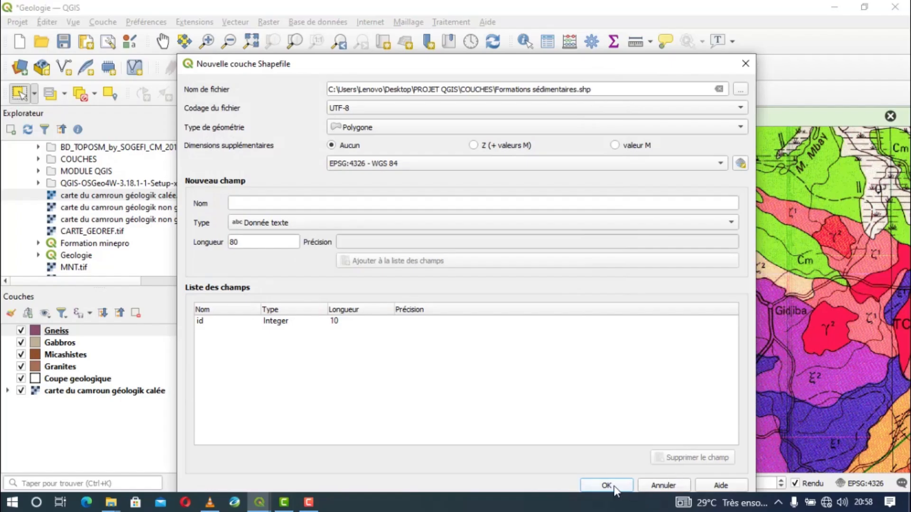
click(612, 486)
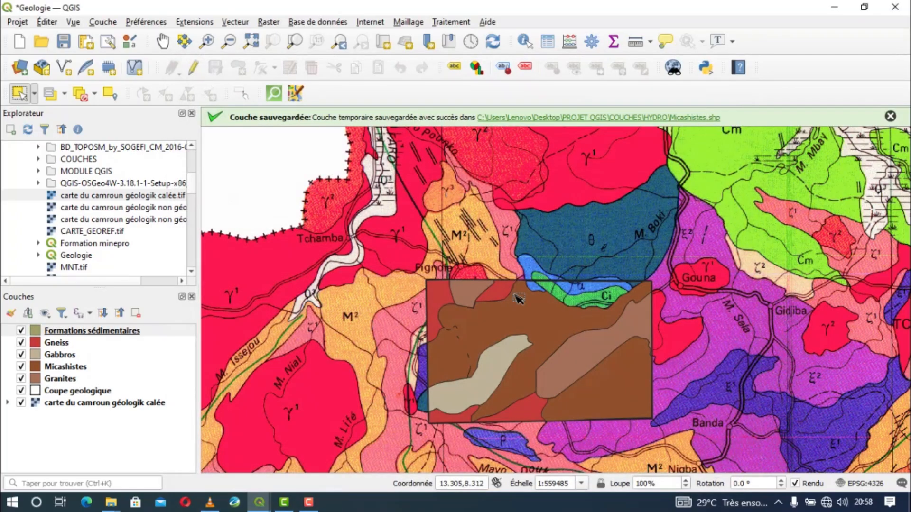
Put the Formations sédimentaires layer in edit mode and start a polygon along the rectangle's northern border, spanning the gap in the micaschists
click(194, 68)
scroll(549, 307, up, 2)
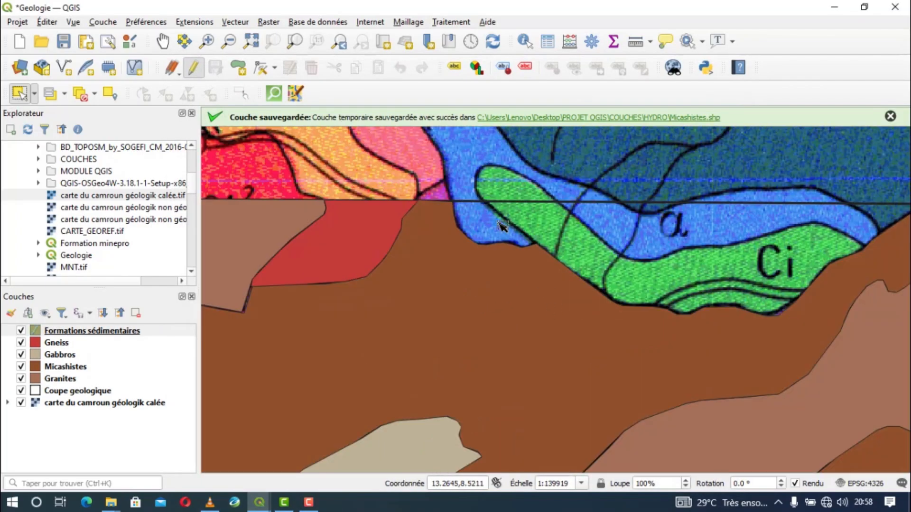
drag(490, 233, 438, 277)
scroll(431, 274, up, 1)
scroll(431, 274, down, 1)
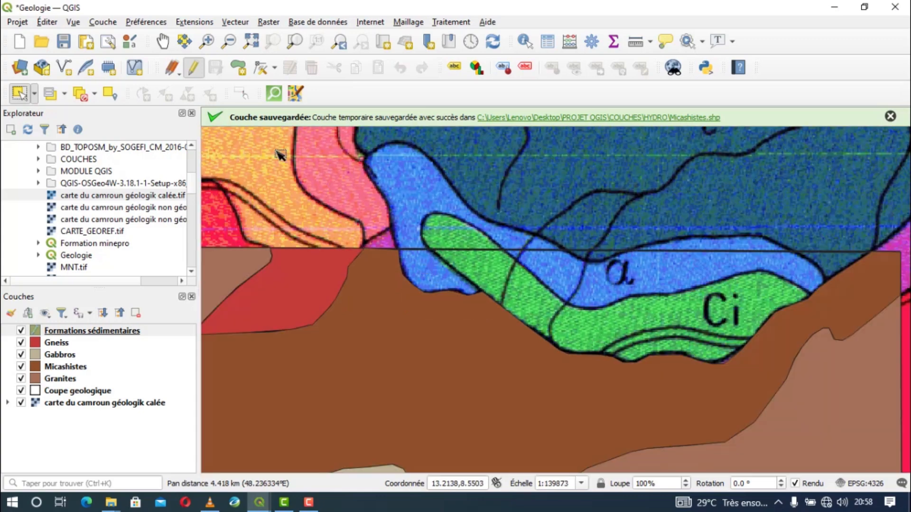
click(238, 68)
scroll(413, 276, up, 1)
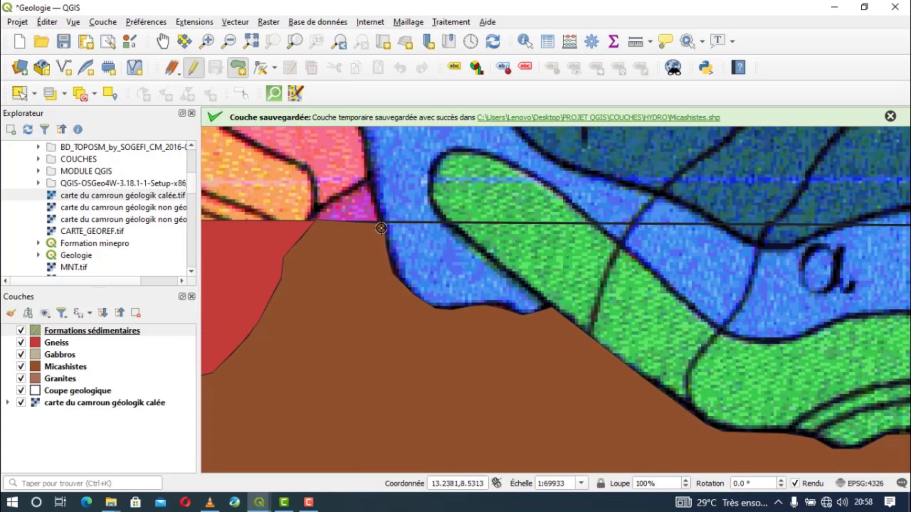
click(384, 222)
drag(623, 258, 289, 275)
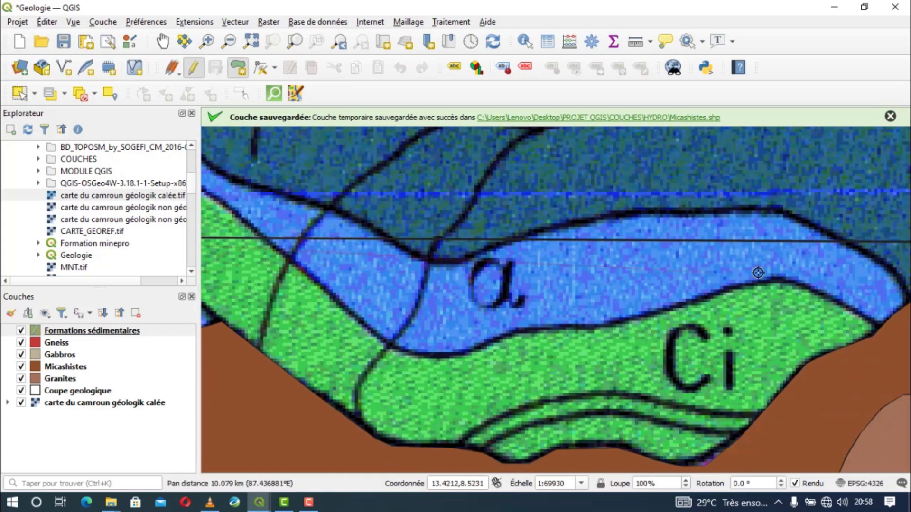
drag(762, 271, 422, 275)
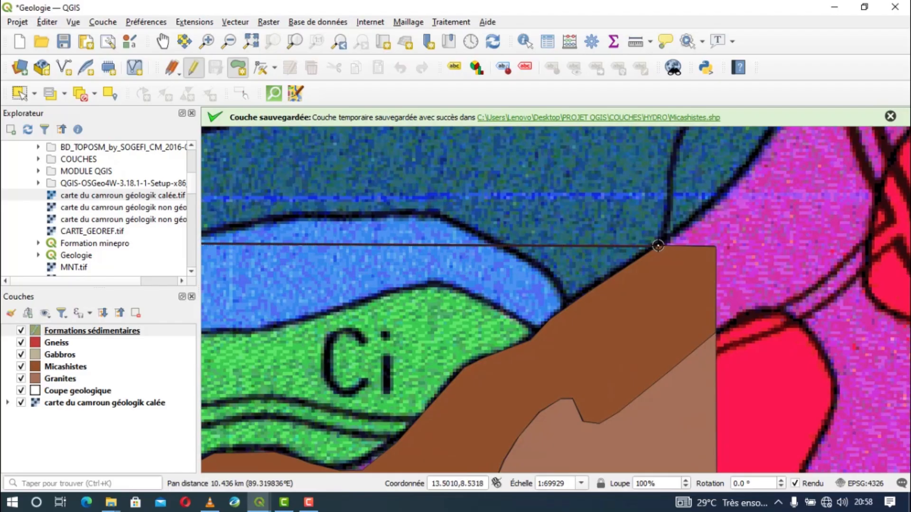
click(658, 245)
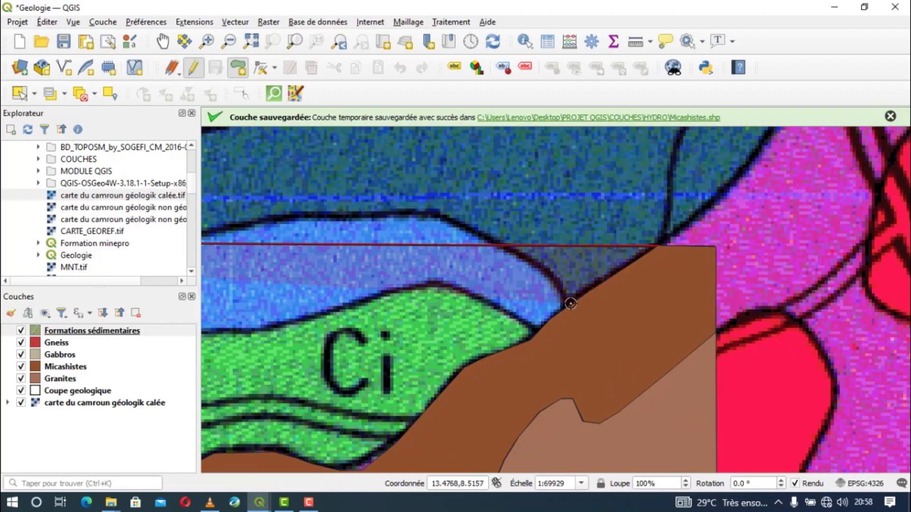
Trace the sedimentary polygon's eastern edge along the micaschist contact, past the Ci unit to its southernmost bulge
click(553, 315)
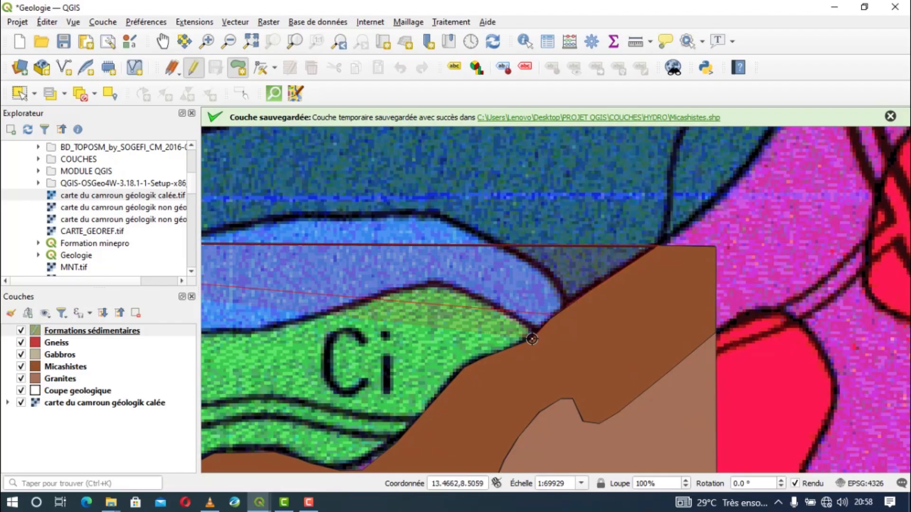
click(532, 340)
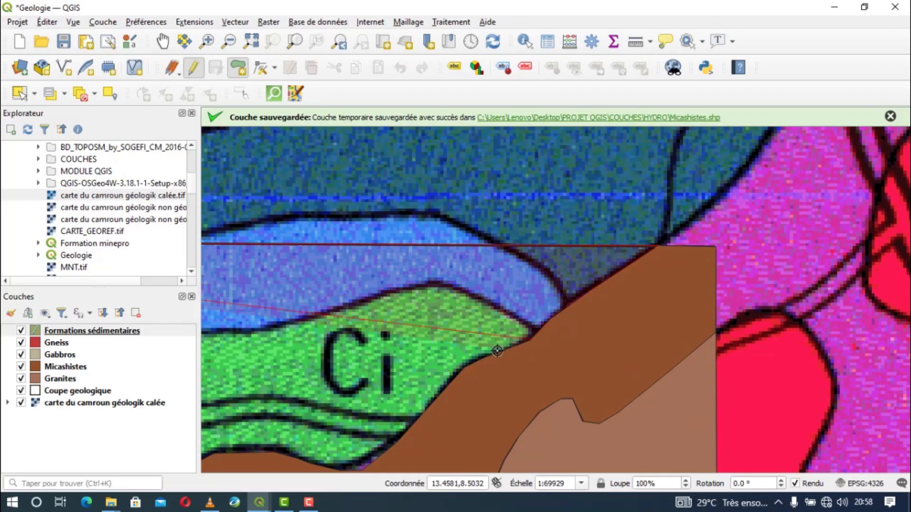
click(464, 367)
drag(464, 367, 744, 249)
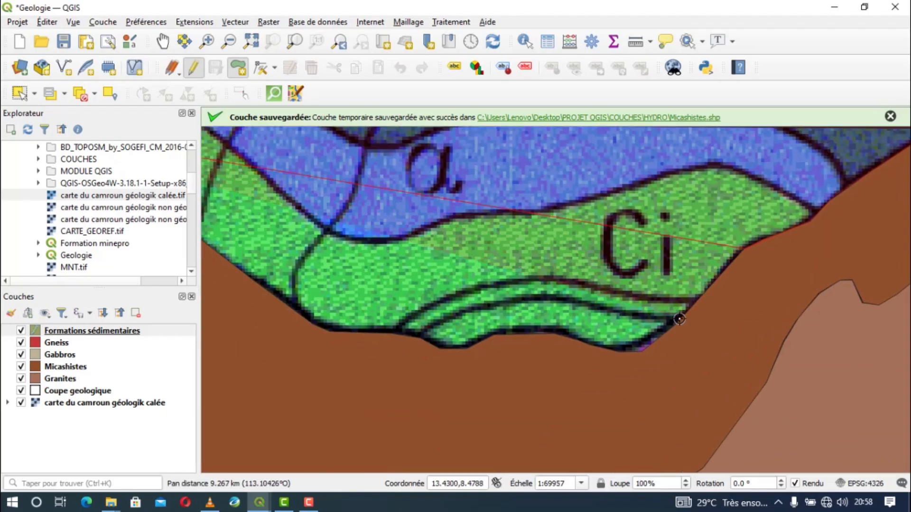
click(667, 330)
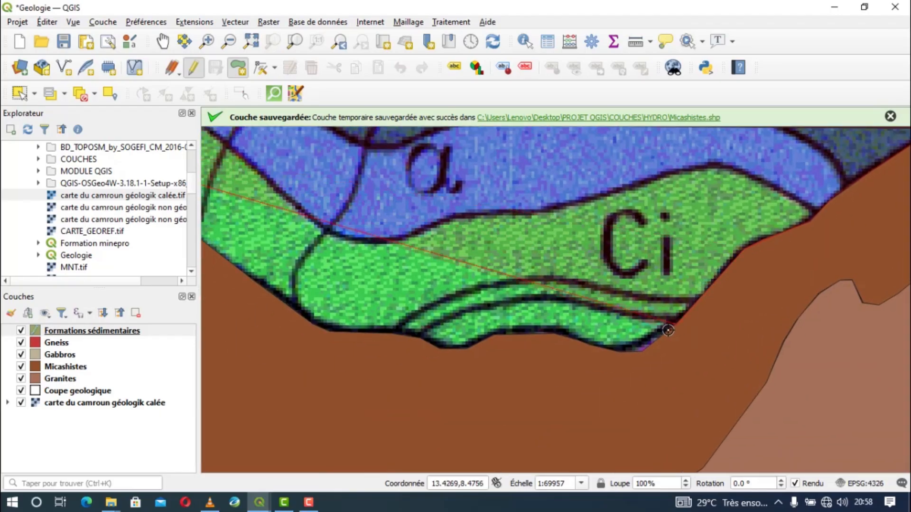
click(643, 351)
click(619, 352)
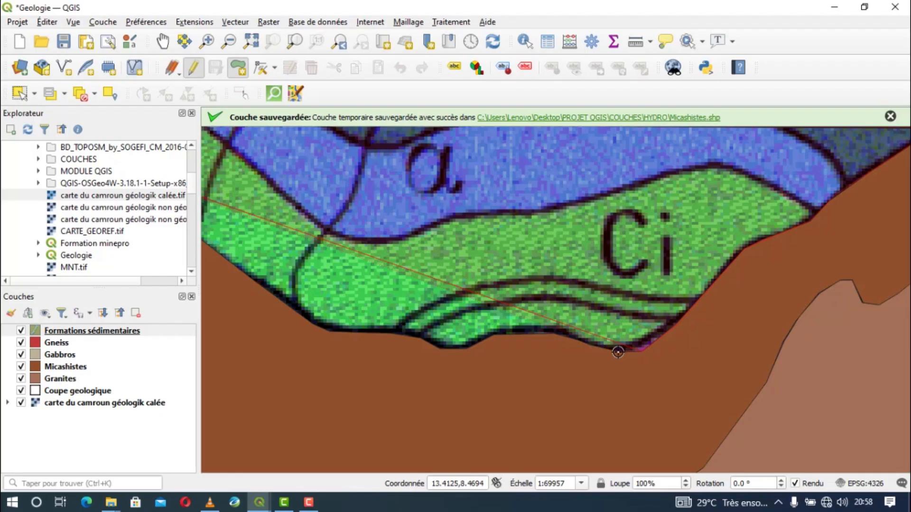
Continue the sedimentary polygon westward along the micaschist contact beneath the green Ci unit
click(556, 334)
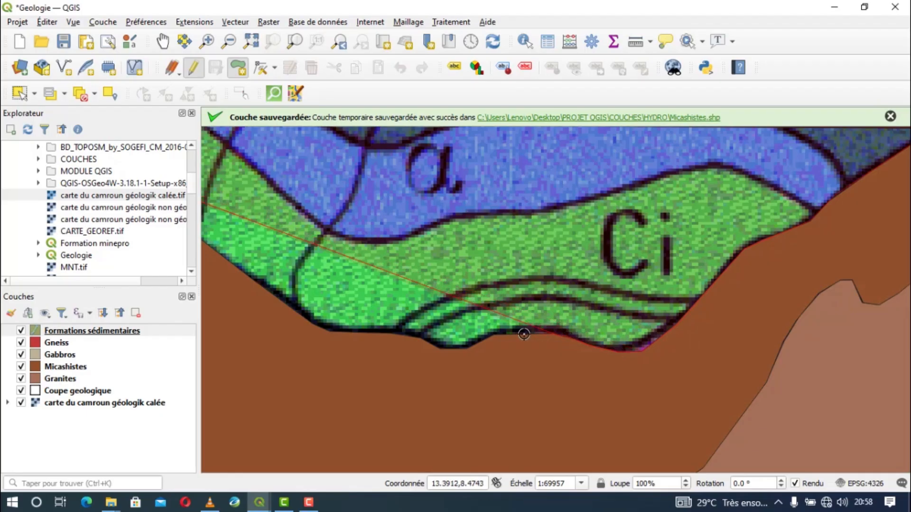
click(467, 350)
click(441, 348)
drag(441, 348, 692, 328)
click(642, 312)
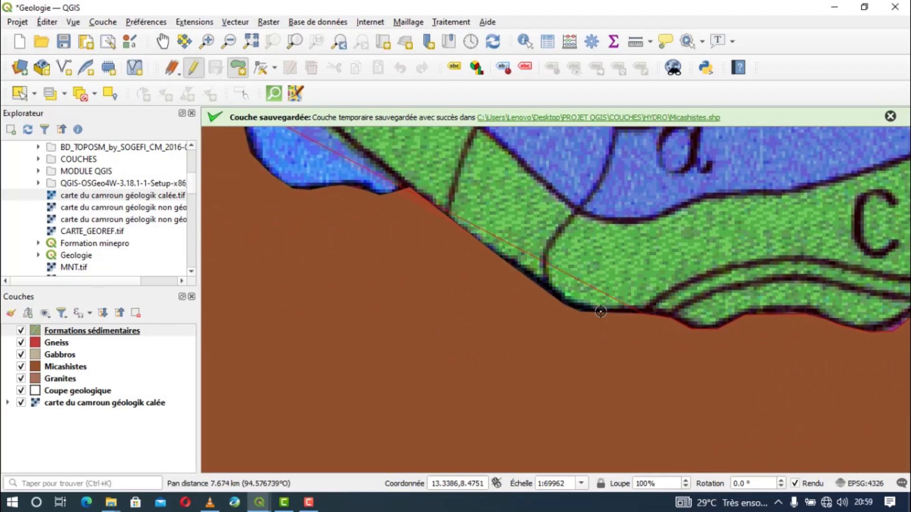
drag(580, 312, 817, 388)
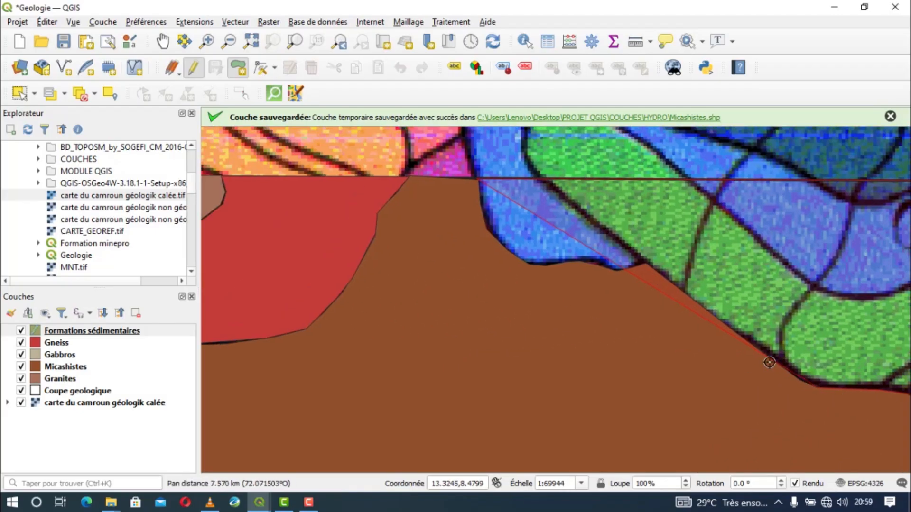
Trace the contact around the western blue unit up to the rectangle's northern border, finish the sedimentary polygon and accept its attributes
click(647, 263)
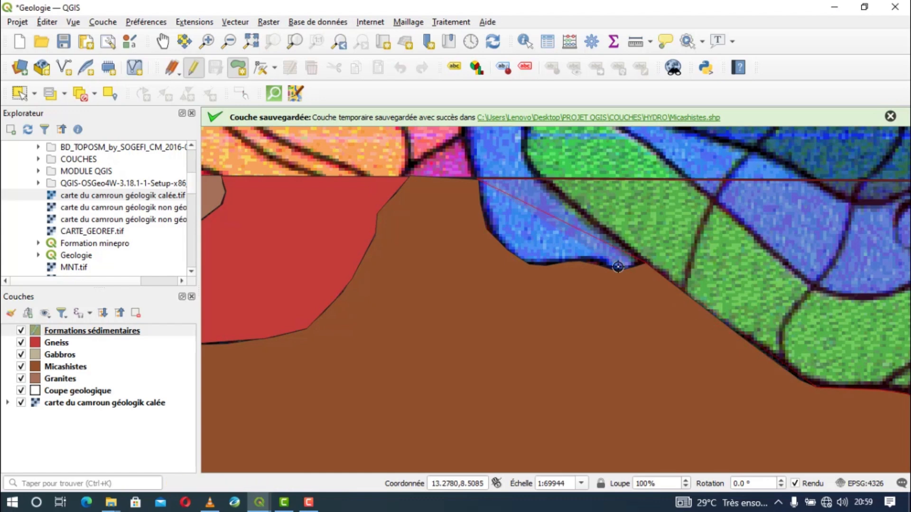
click(616, 270)
click(580, 261)
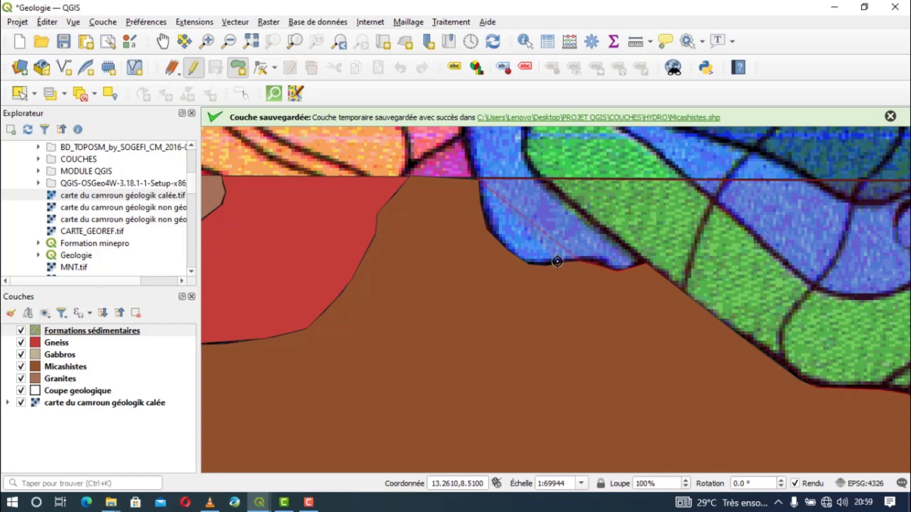
click(546, 265)
click(529, 264)
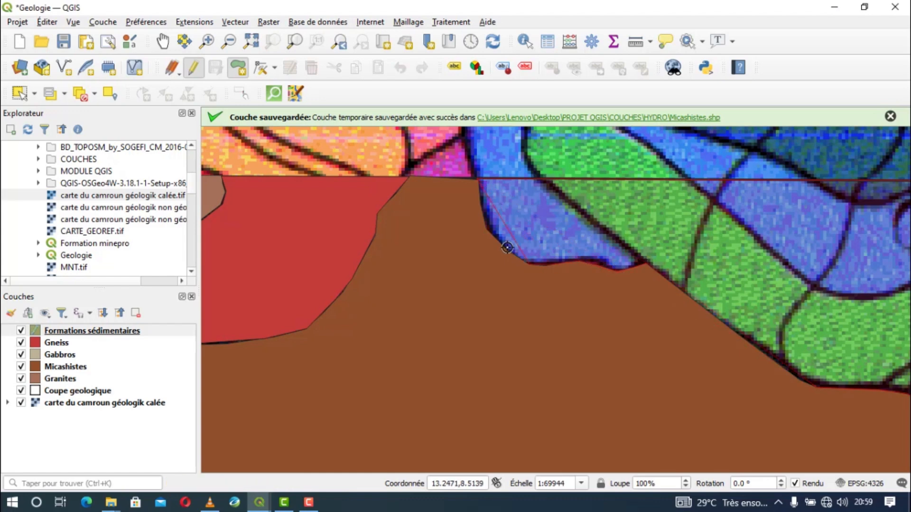
click(502, 245)
click(486, 229)
right_click(480, 191)
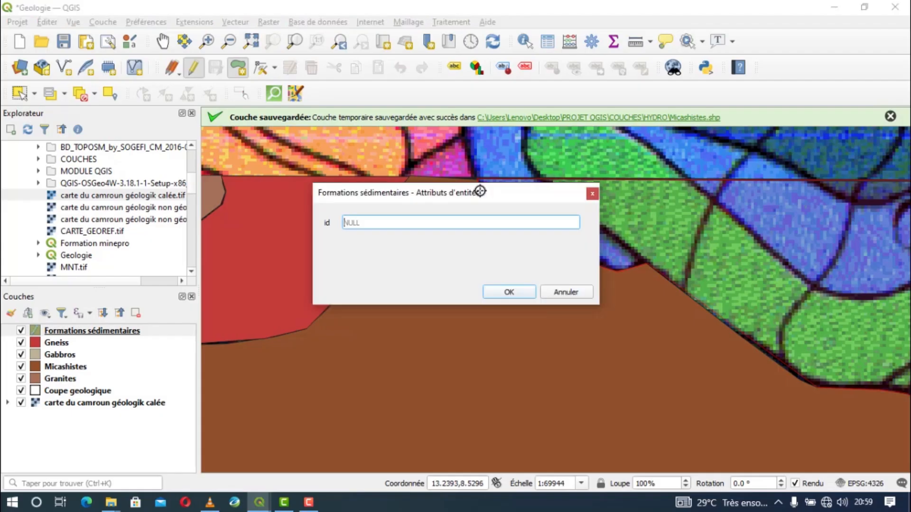
click(502, 290)
End editing of the Formations sédimentaires layer and save its changes
scroll(554, 282, down, 1)
scroll(554, 283, down, 1)
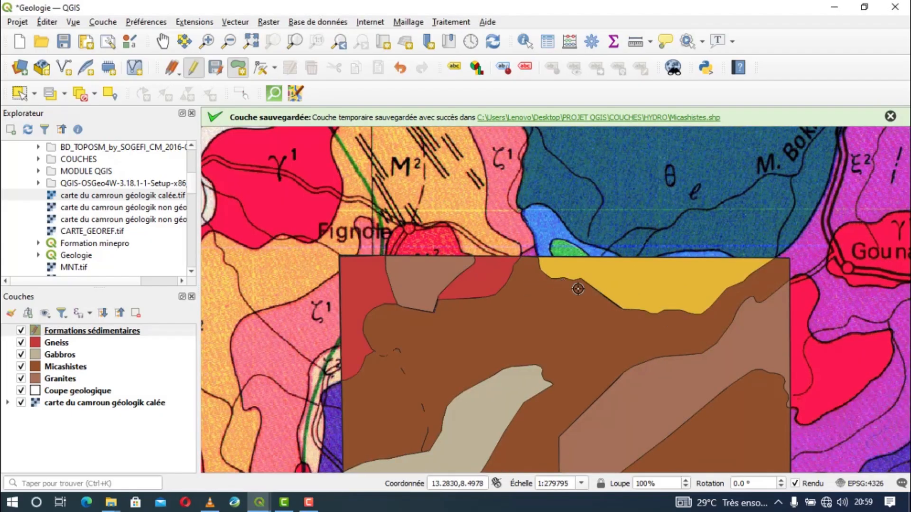
scroll(560, 285, down, 1)
scroll(646, 302, up, 2)
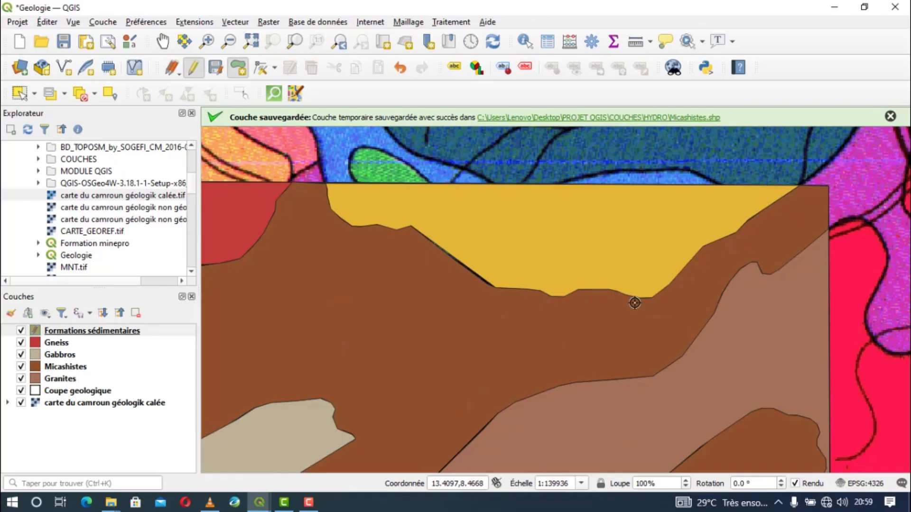
scroll(634, 302, down, 1)
scroll(663, 315, down, 1)
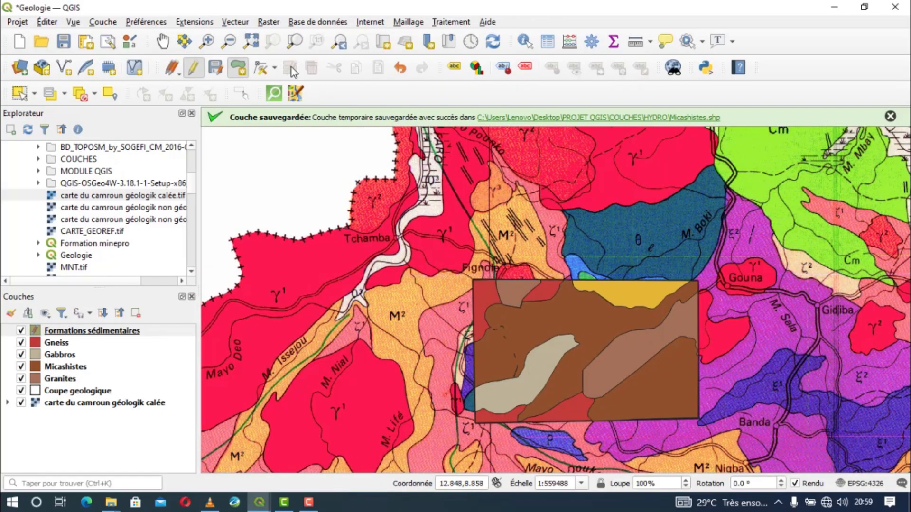
click(193, 68)
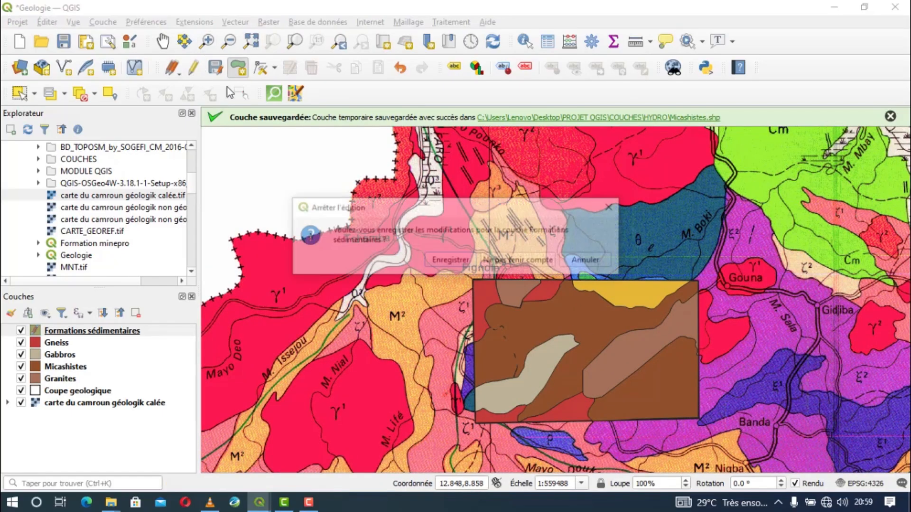
click(450, 260)
Hide the Formations sédimentaires, Gneiss, Gabbros, Micashistes and Granites layers to expose the geological map inside the study rectangle
click(21, 330)
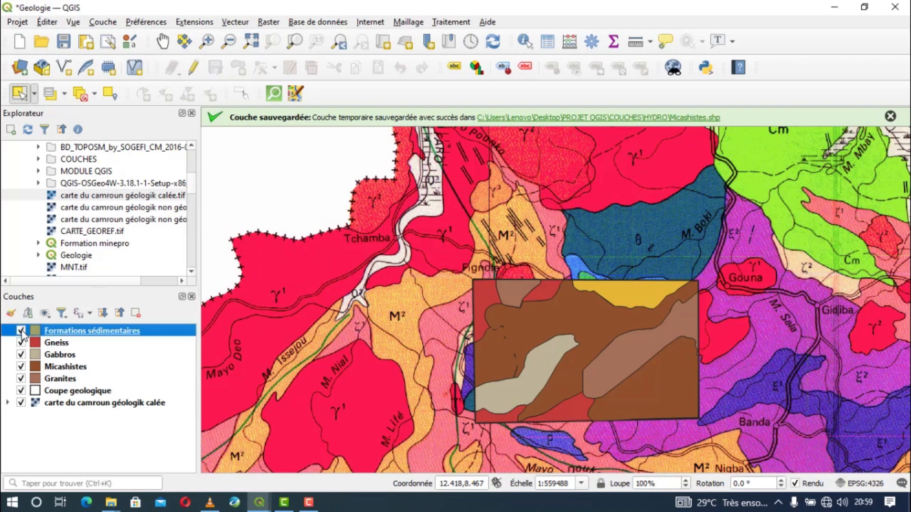
click(21, 343)
click(21, 354)
click(21, 367)
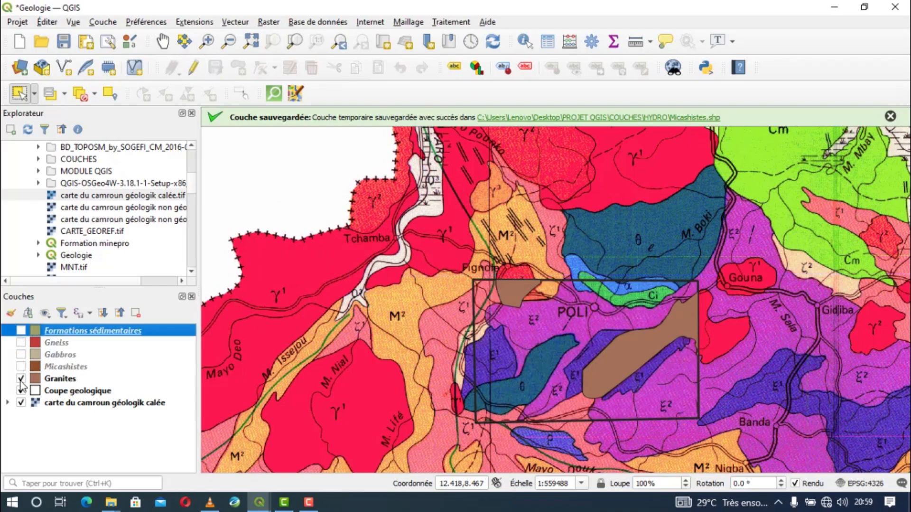
click(21, 378)
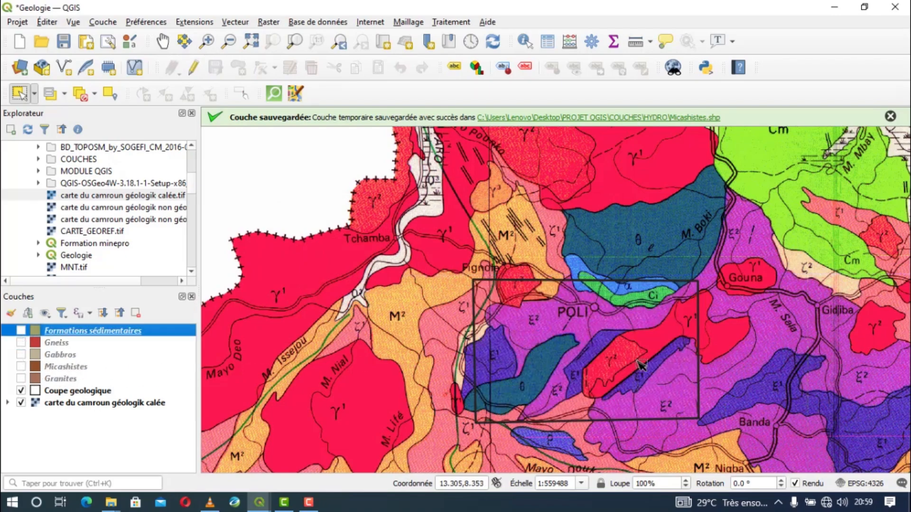
scroll(641, 365, up, 1)
drag(517, 353, 491, 229)
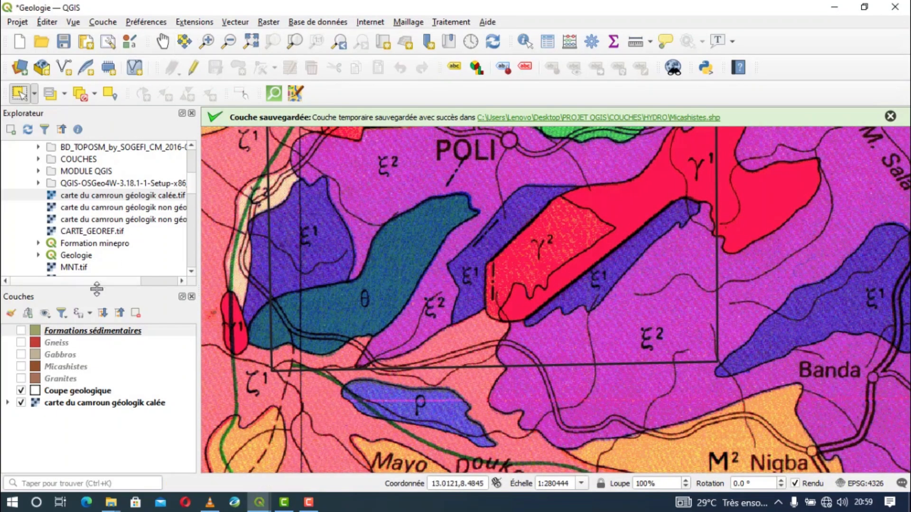
Create a layer group named Lithologie and move the five rock-unit layers into it
click(27, 313)
key(BackSpace)
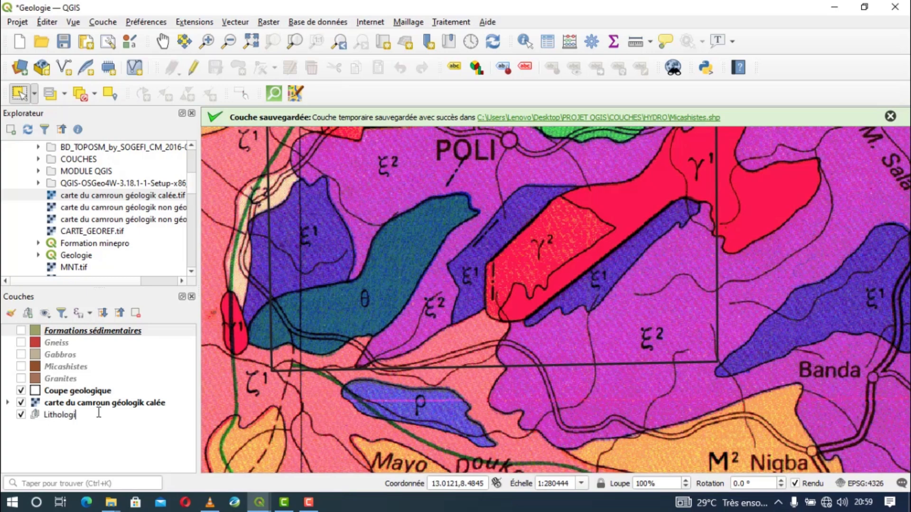
click(65, 456)
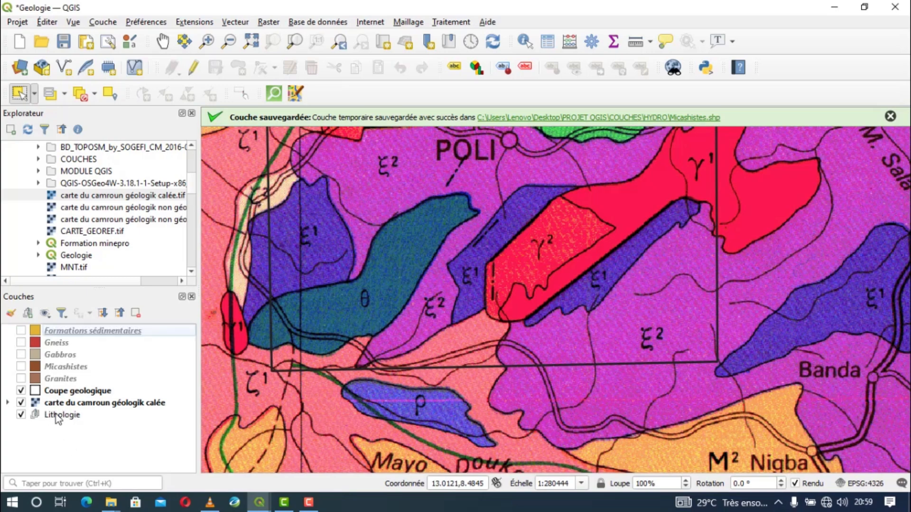
drag(60, 331, 70, 412)
drag(64, 342, 66, 366)
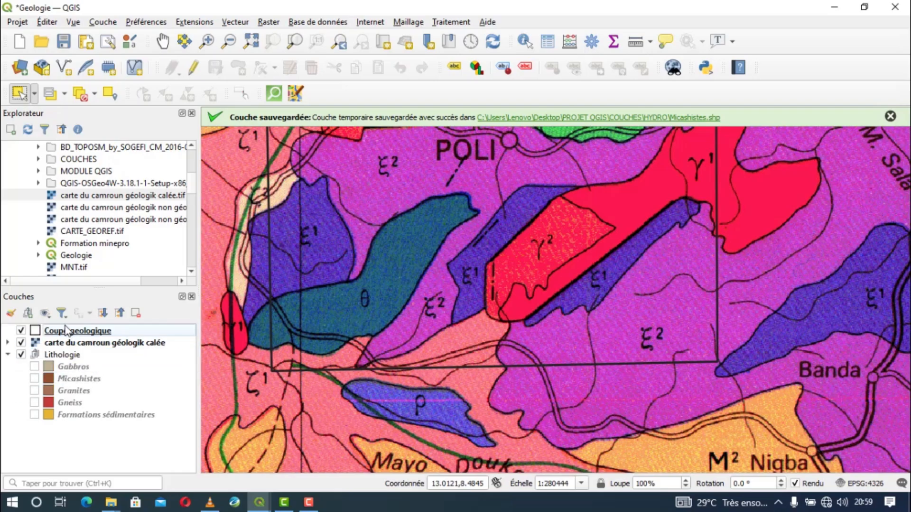
Create a second layer group named Structures and select it
click(29, 312)
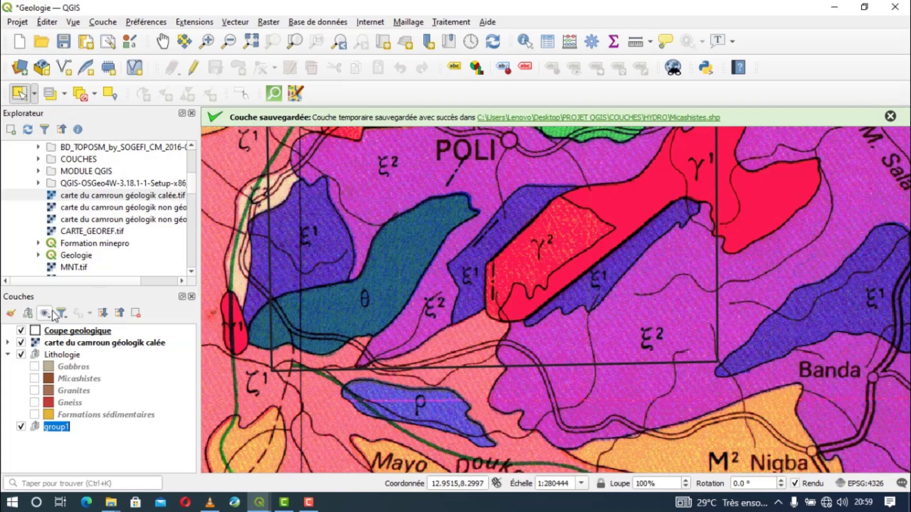
key(BackSpace)
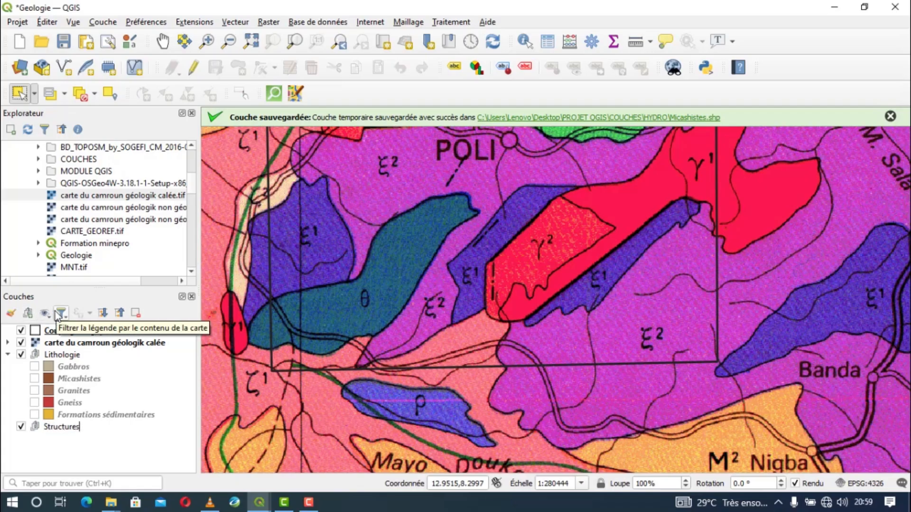
click(70, 428)
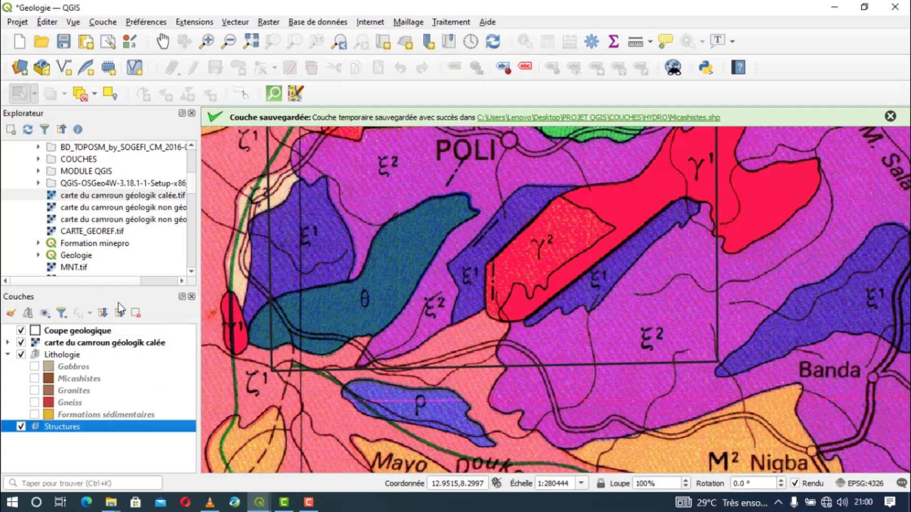
right_click(57, 429)
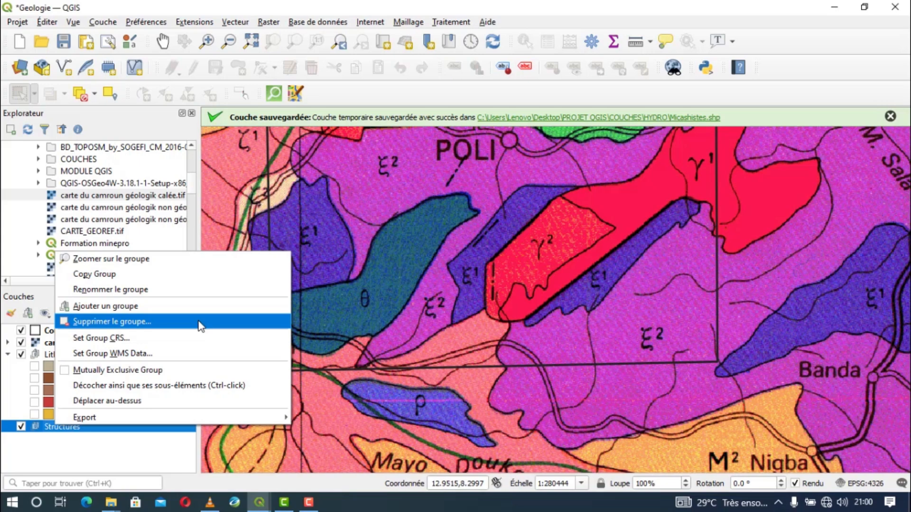
Start a new shapefile layer and set its file to Structures.shp in the COUCHES folder
click(102, 22)
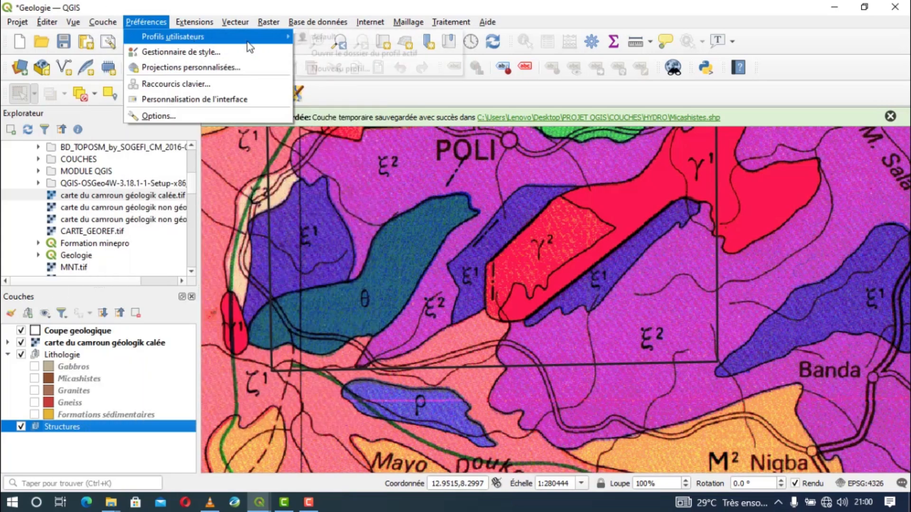
mouse_move(284, 51)
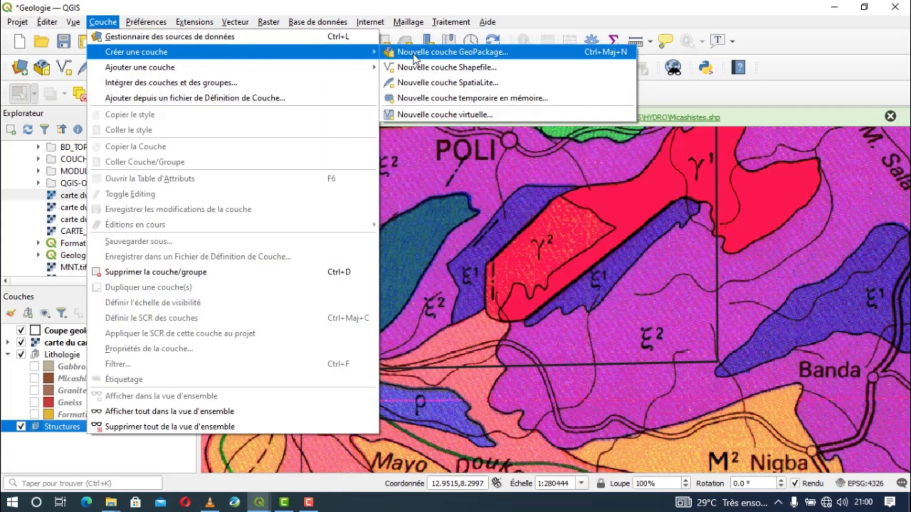
click(431, 71)
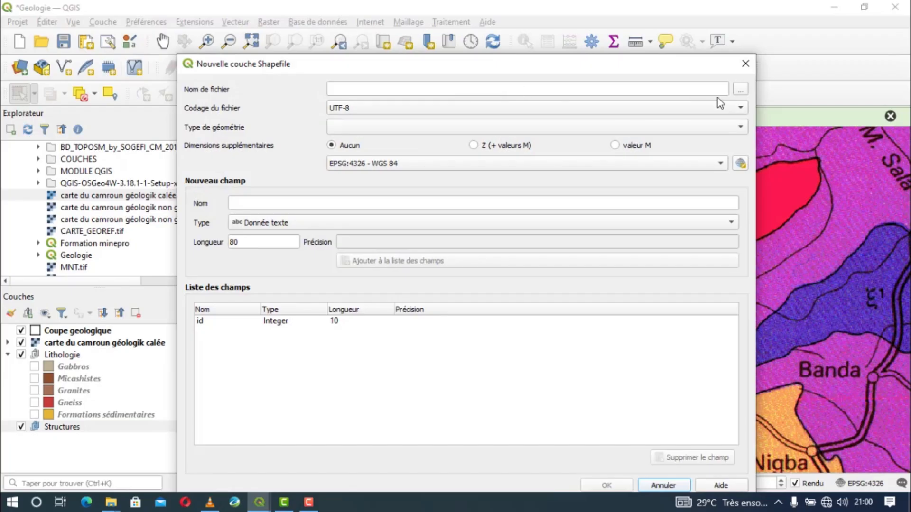
click(740, 89)
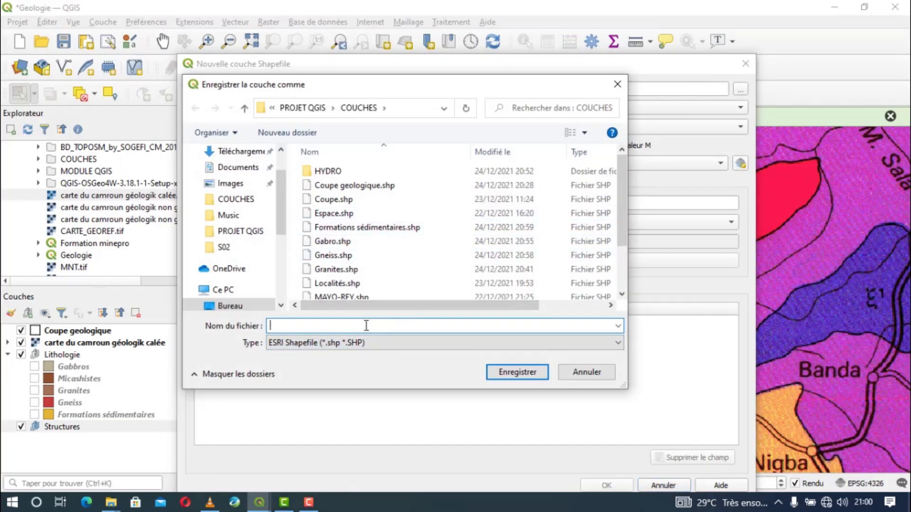
text(Fa)
key(BackSpace)
click(521, 373)
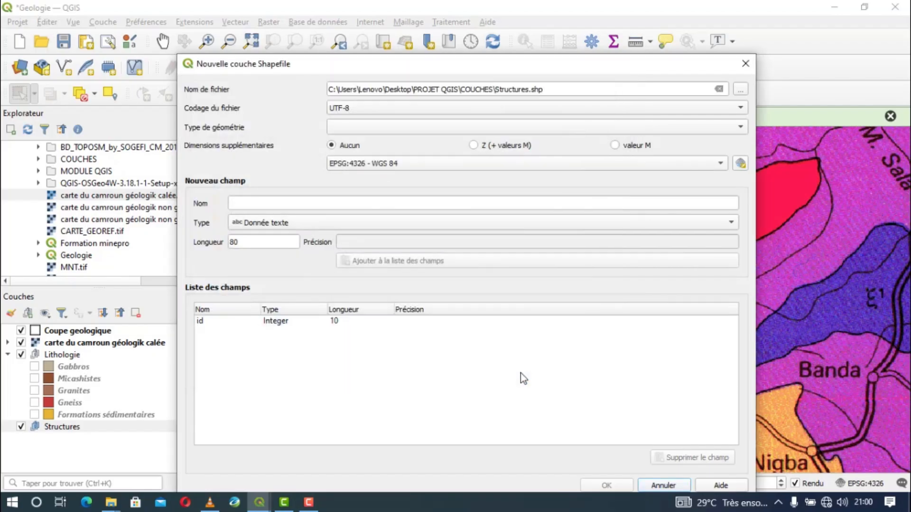
Add a text field named Type with length 80 to the new Structures shapefile
click(270, 205)
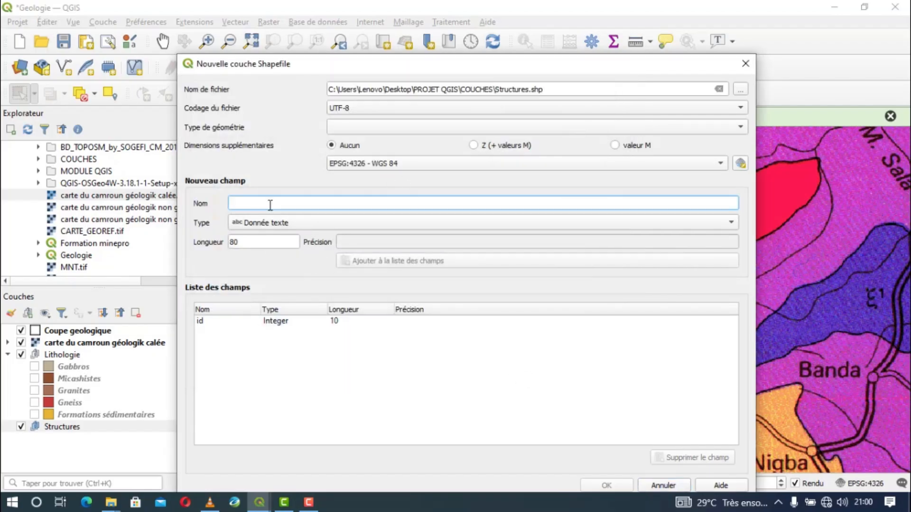
text(Type)
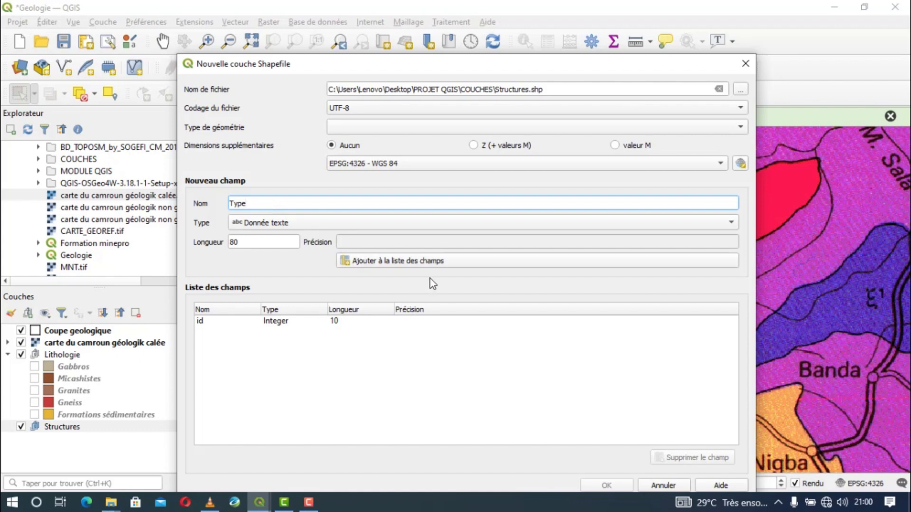
click(427, 262)
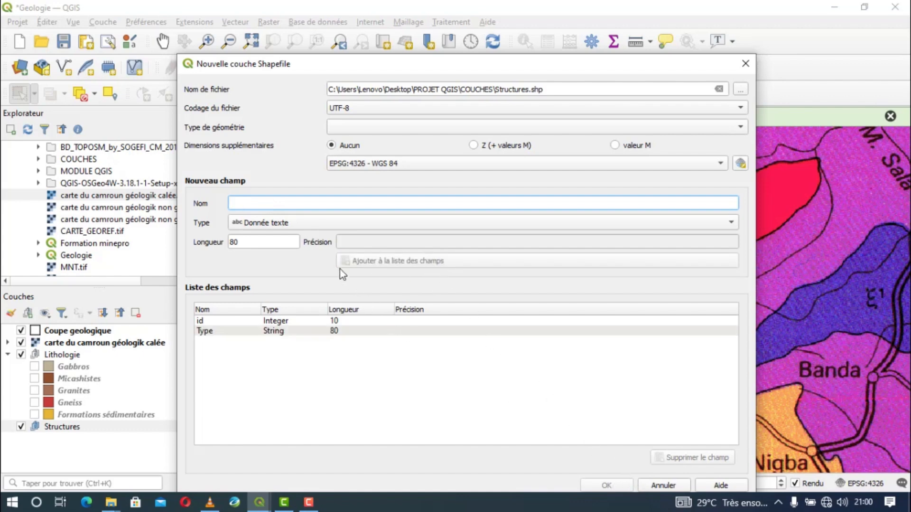
Set the new shapefile's geometry type to Polyligne and create the Structures layer
click(279, 223)
click(279, 223)
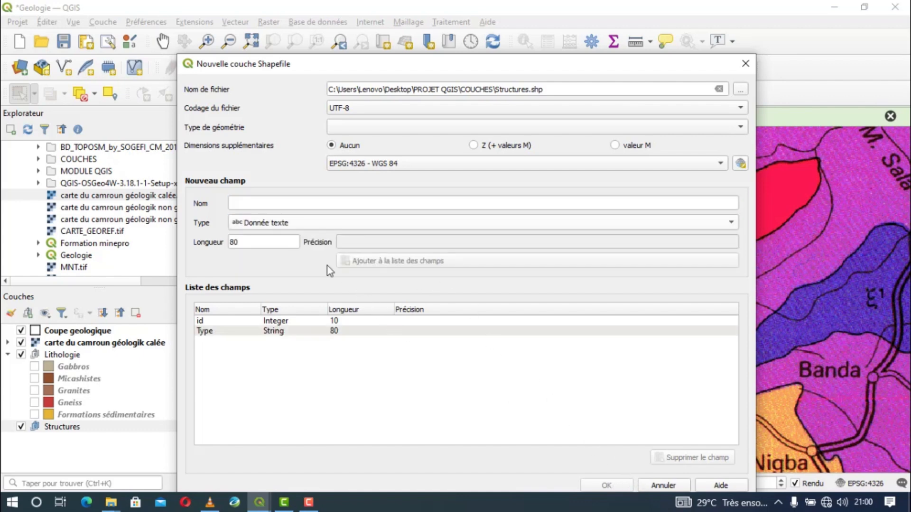
click(493, 126)
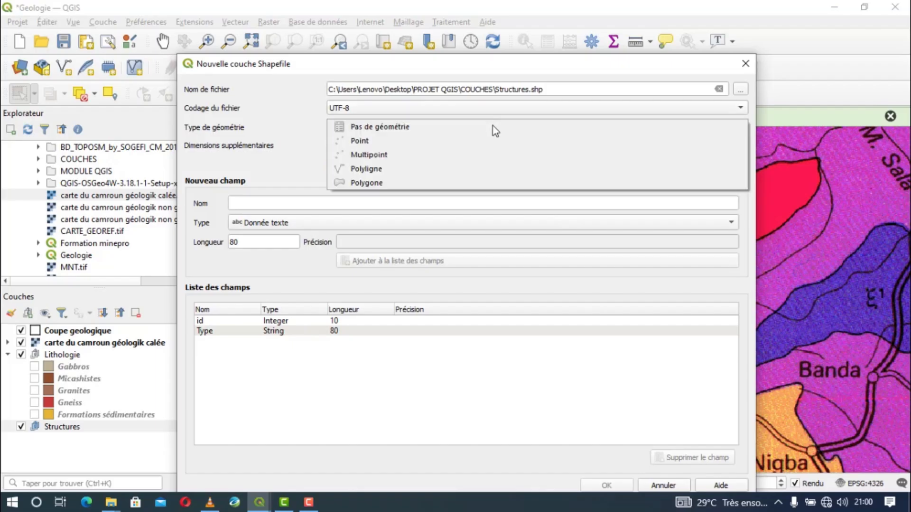
click(465, 168)
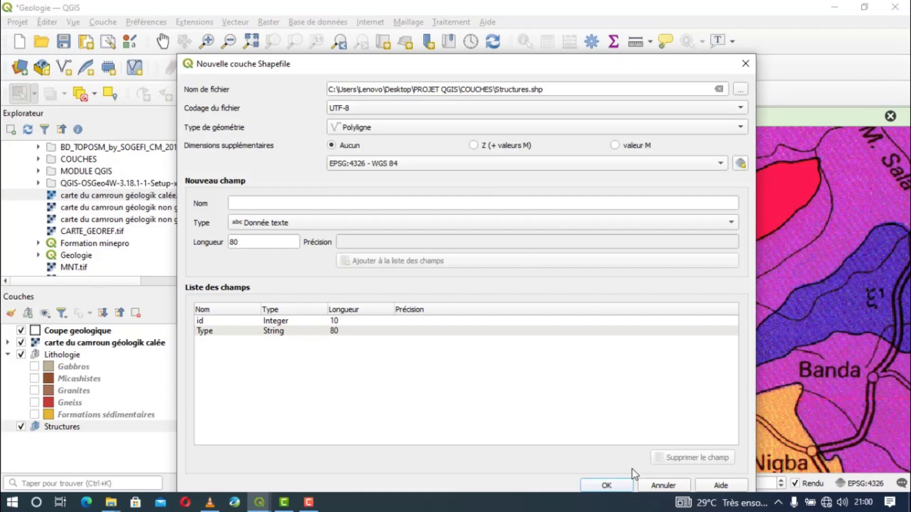
click(608, 485)
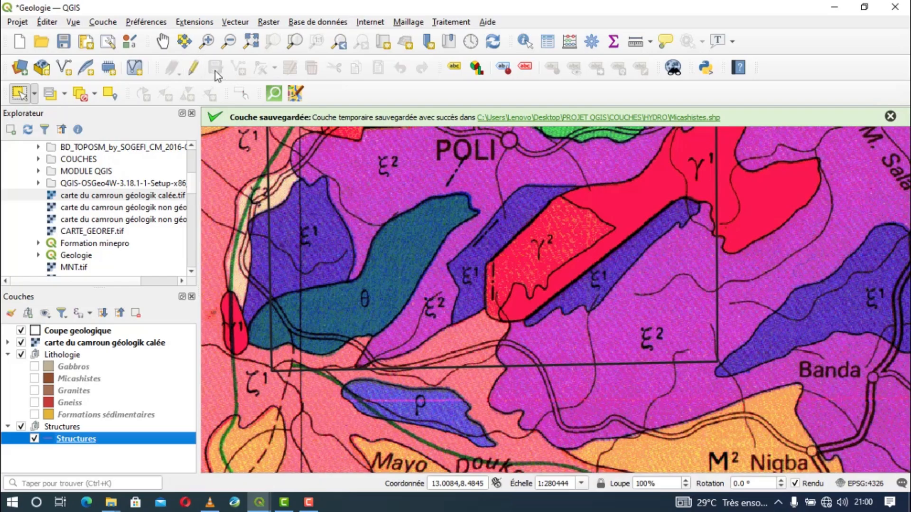
Start editing the Structures layer and digitize the fault along the northwest edge of the γ2 granite with Type F
click(197, 69)
click(238, 67)
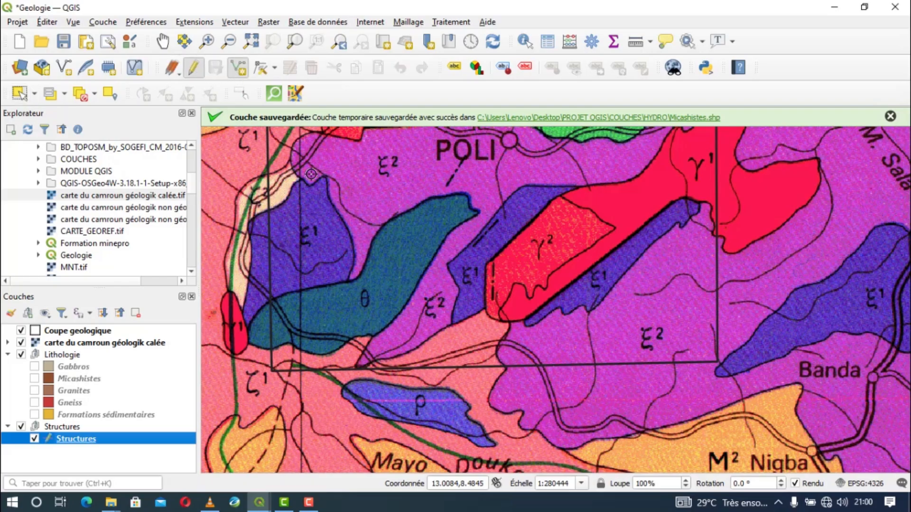
click(488, 261)
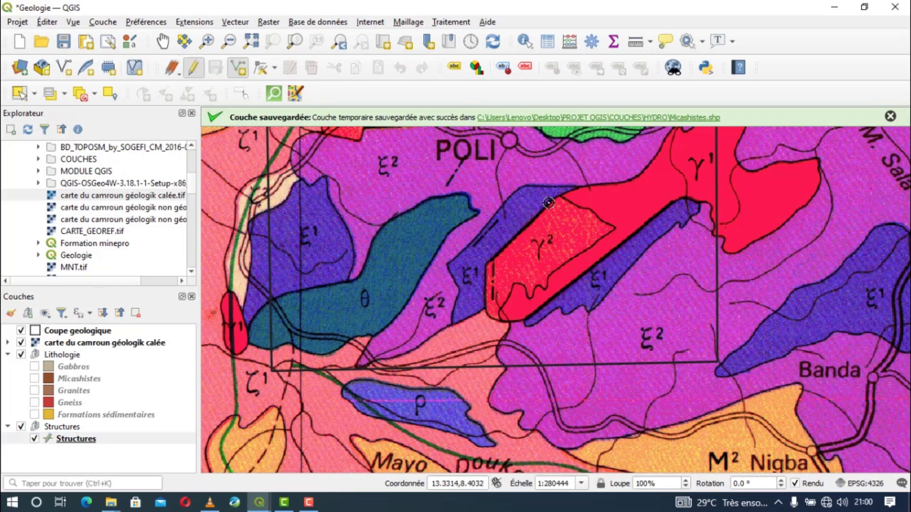
right_click(550, 201)
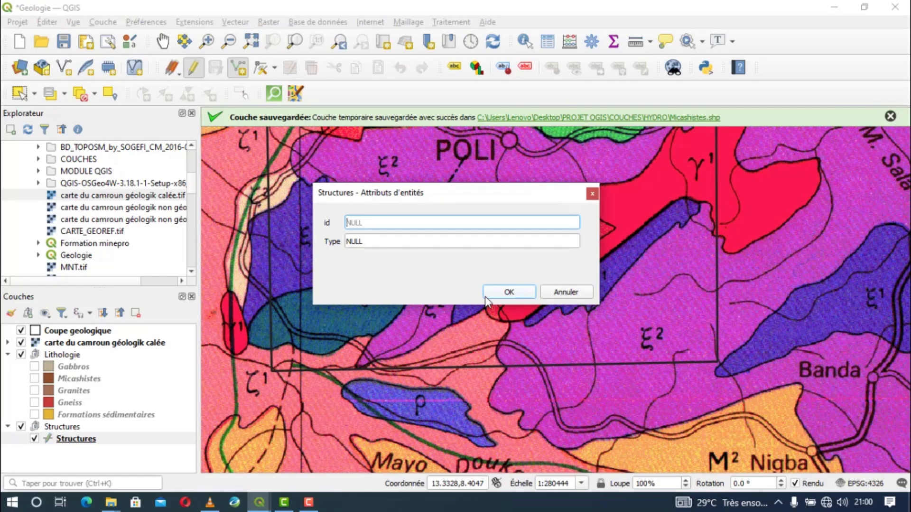
click(428, 243)
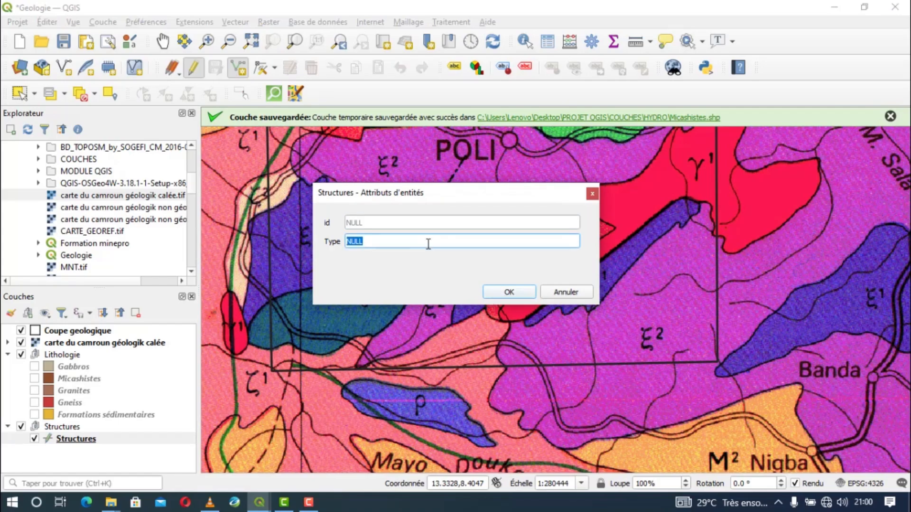
text(F)
click(522, 292)
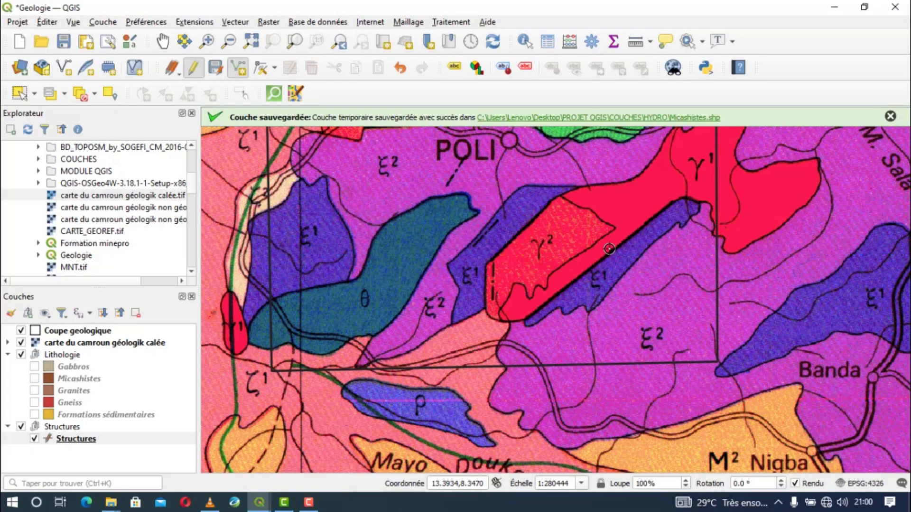
Digitize the straight fault along the granite's southeast contact with the ξ1 strip and give it Type F
right_click(677, 199)
click(459, 235)
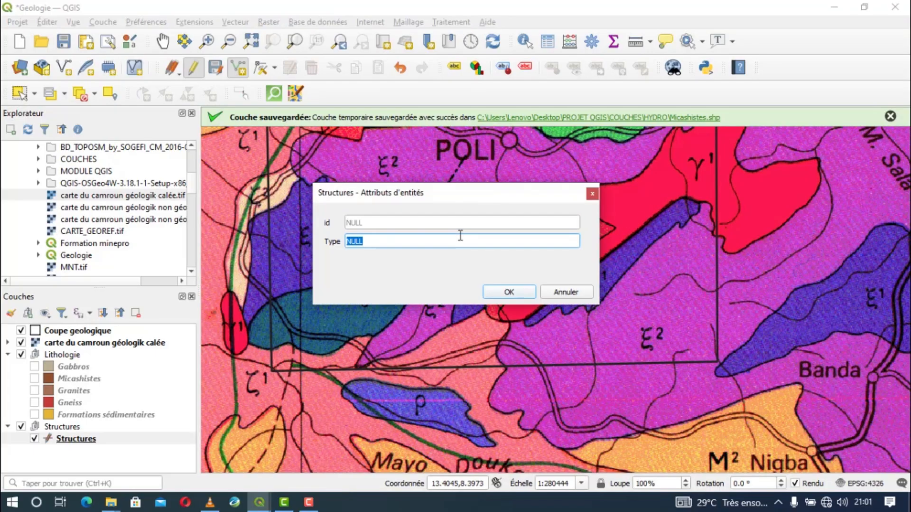
text(F)
click(506, 294)
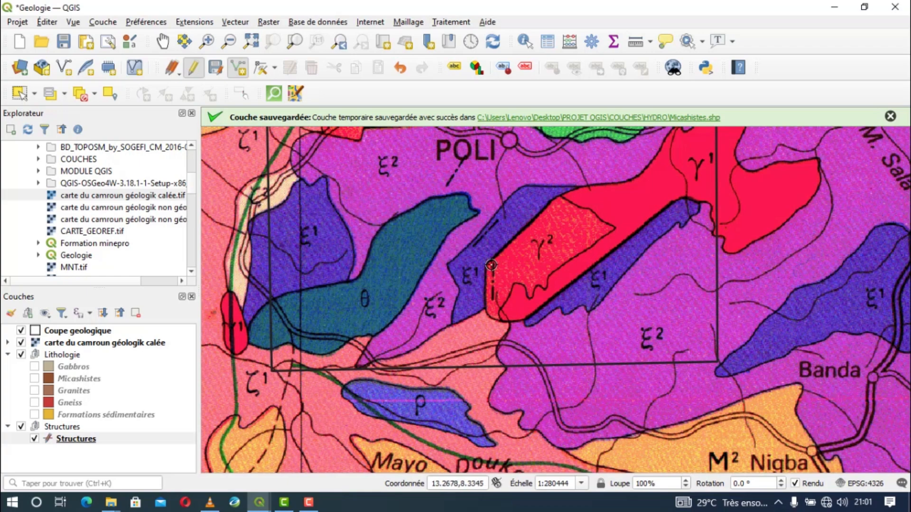
Digitize the short fault along the thick contact line west of POLI and give it Type F
drag(494, 279, 502, 362)
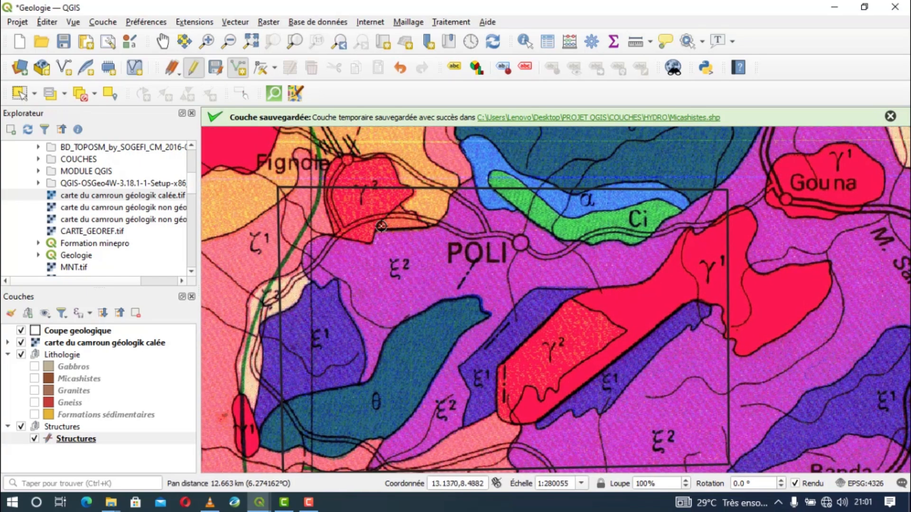
scroll(375, 231, up, 1)
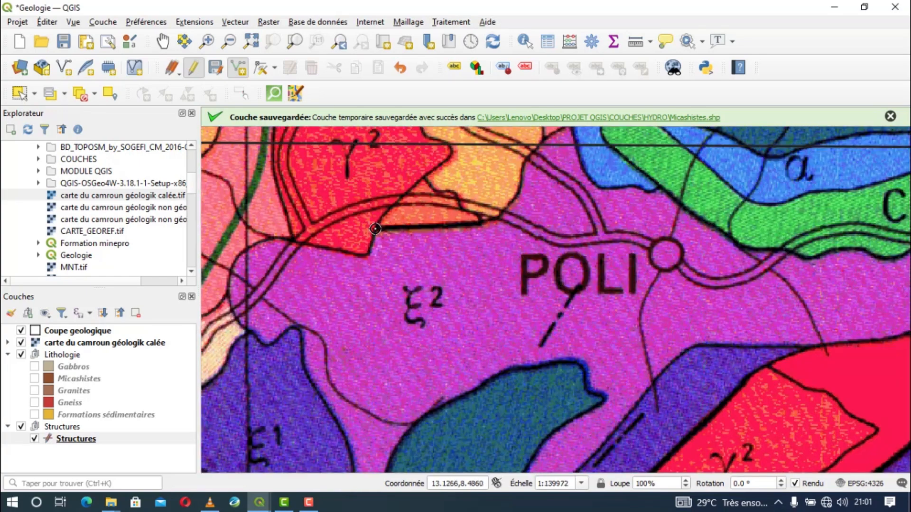
right_click(481, 224)
click(446, 243)
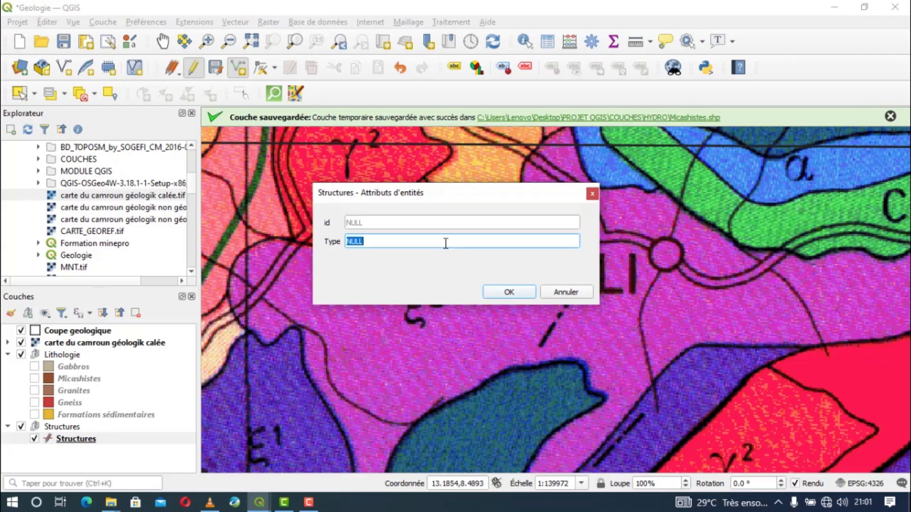
text(F)
click(488, 289)
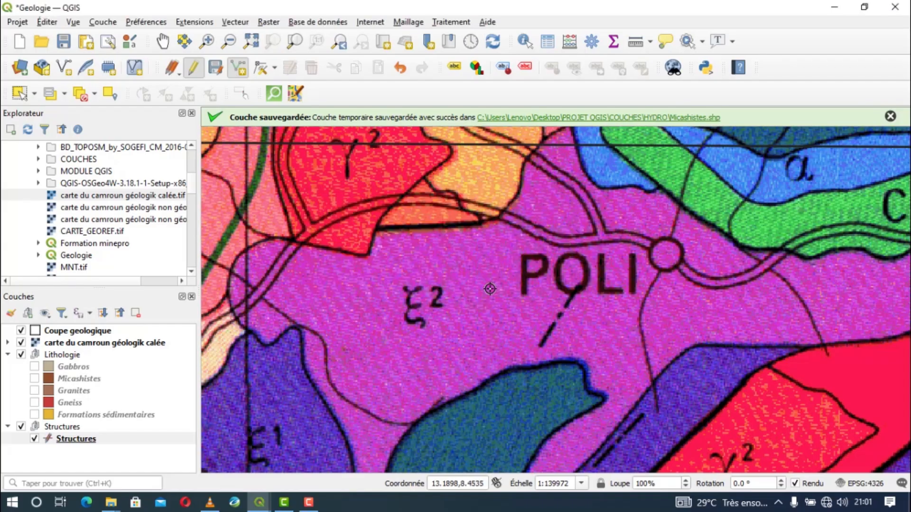
Digitize the curved green line crossing the study rectangle's northwest corner and give it Type L
scroll(487, 285, down, 1)
scroll(330, 292, up, 1)
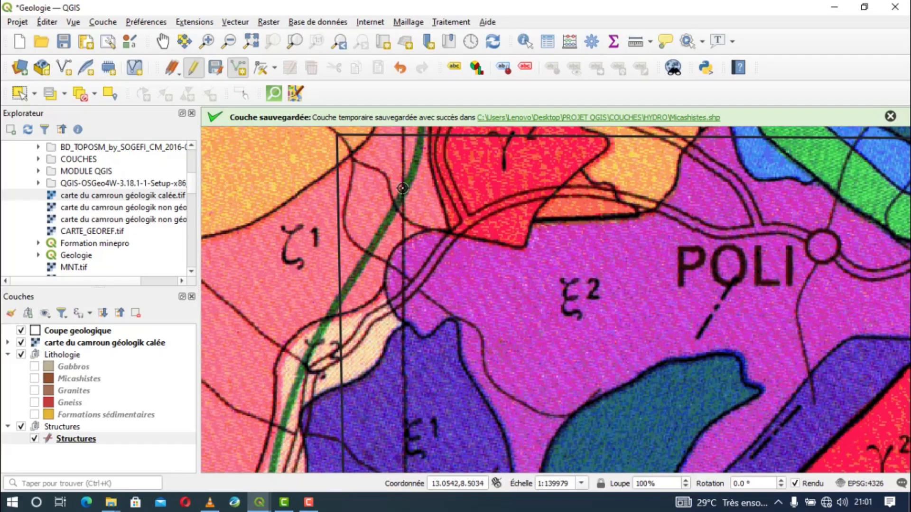
drag(407, 181, 375, 324)
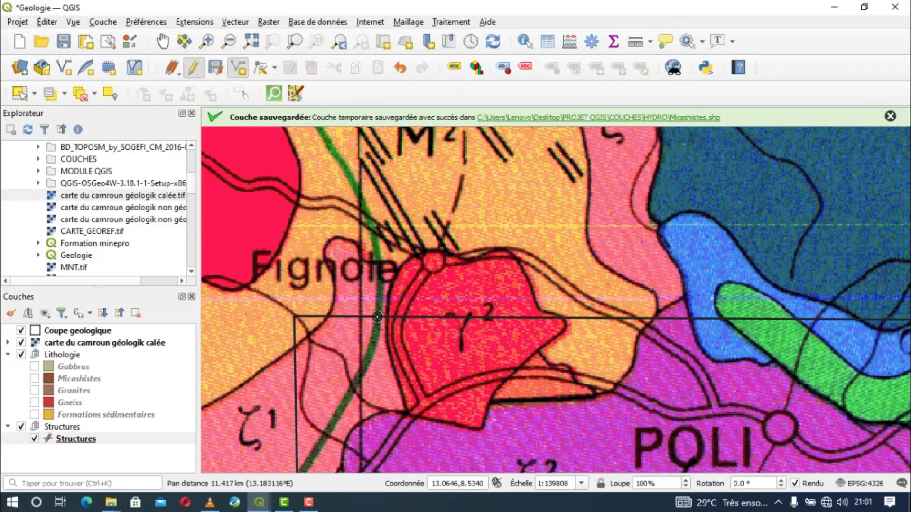
right_click(377, 317)
click(404, 242)
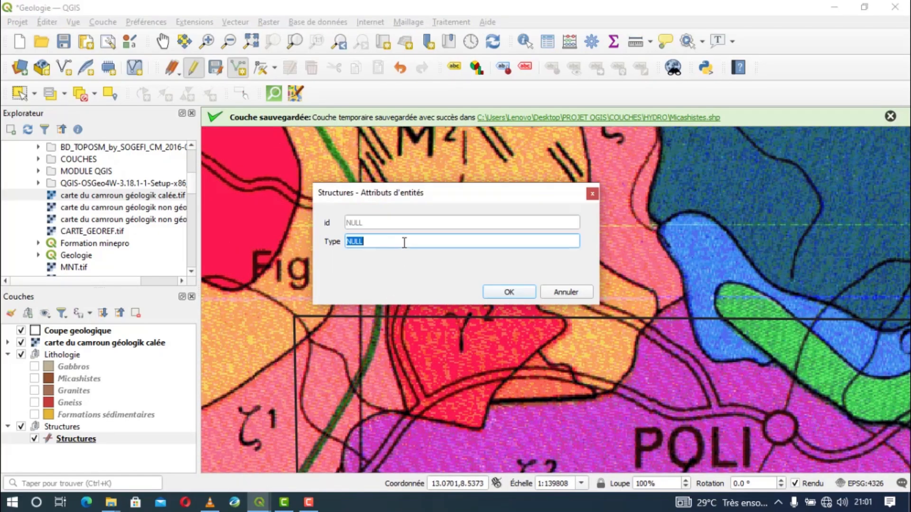
text(L)
click(510, 290)
Briefly hide the geological map raster to check the digitized lines, and end the Structures editing session with its changes saved
scroll(495, 267, down, 1)
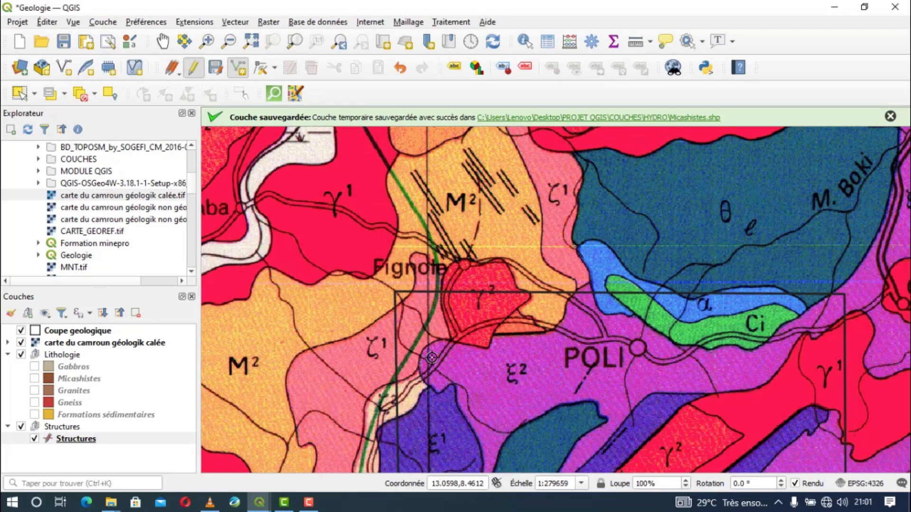
scroll(425, 361, up, 1)
scroll(420, 363, up, 1)
scroll(420, 364, down, 1)
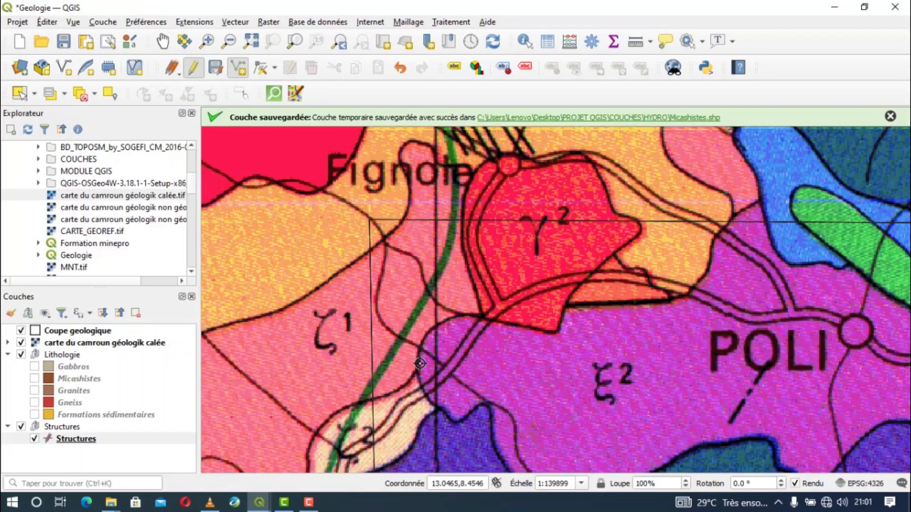
scroll(420, 364, down, 1)
drag(447, 360, 348, 282)
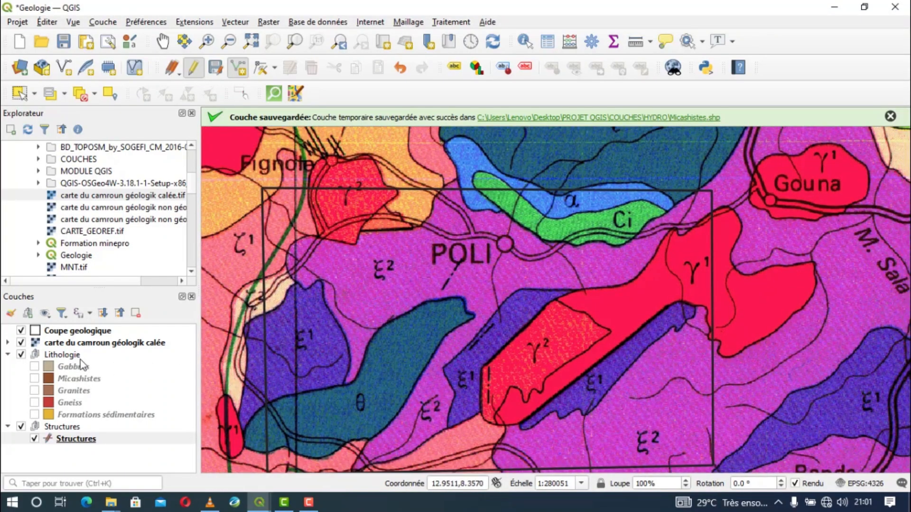
click(21, 343)
click(21, 342)
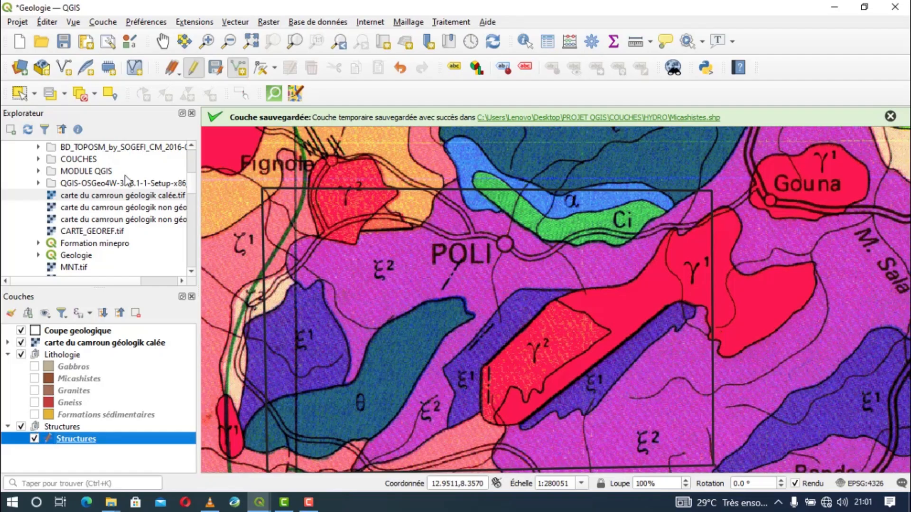
click(200, 70)
click(427, 260)
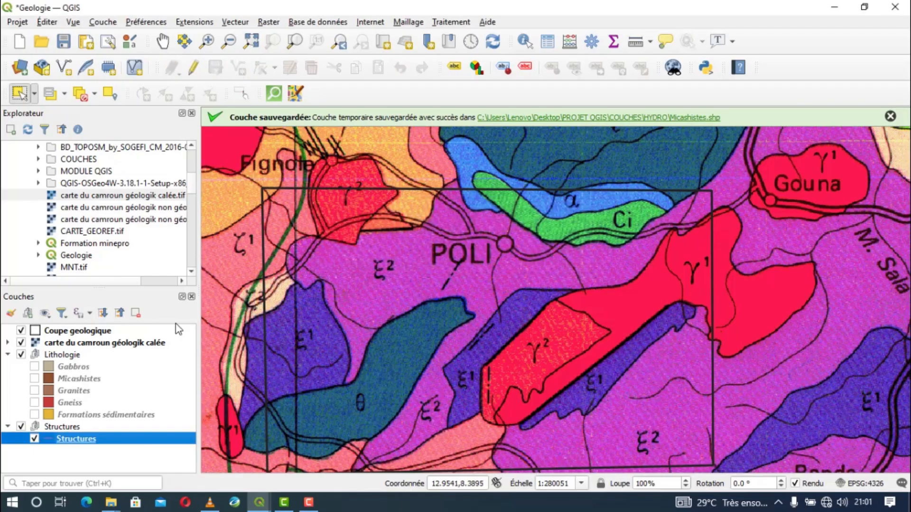
Move the carte du camroun géologik calée raster below all other layers and hide it
drag(45, 344, 54, 451)
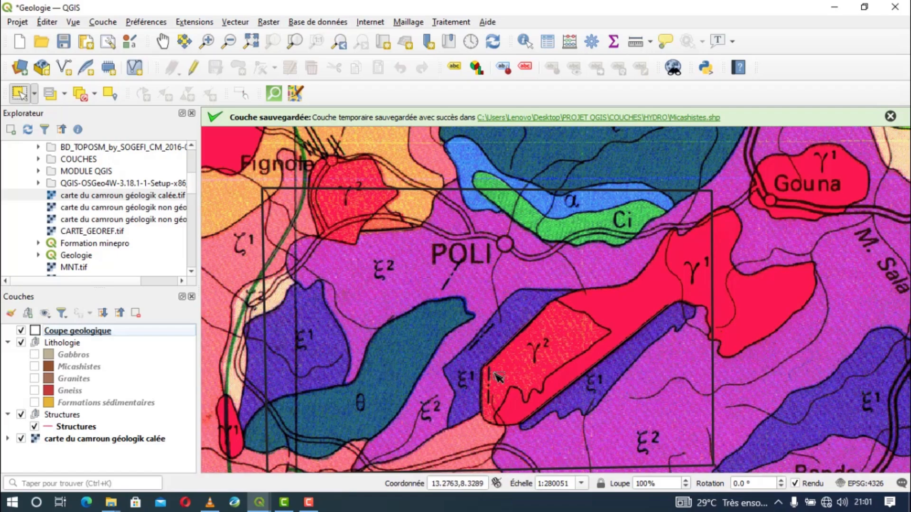
drag(438, 378, 440, 331)
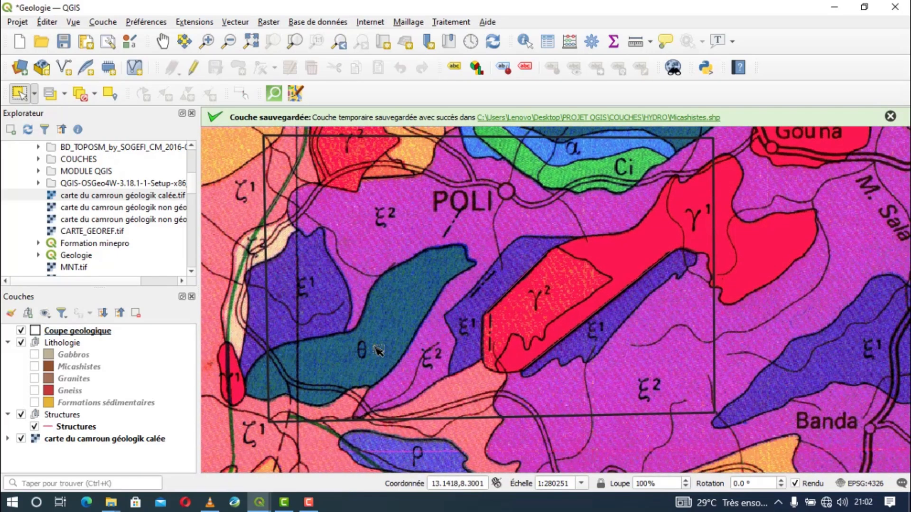
scroll(376, 348, down, 1)
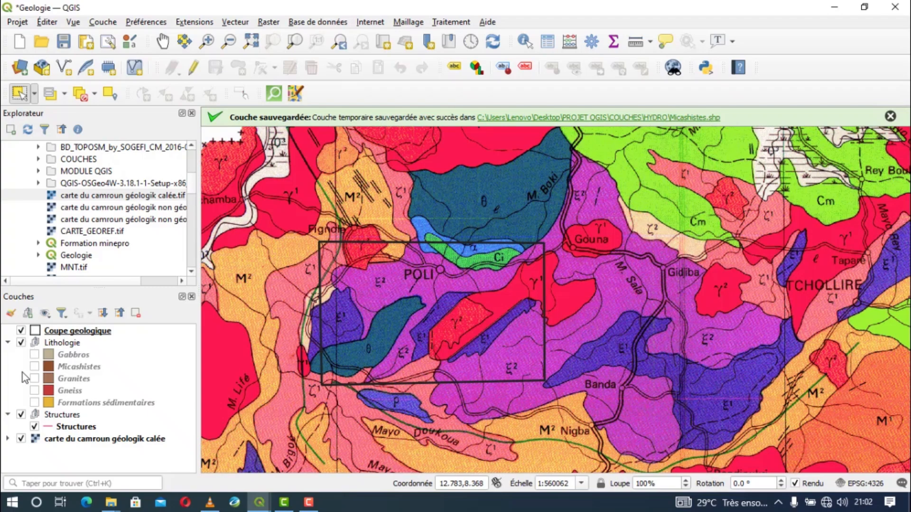
click(22, 438)
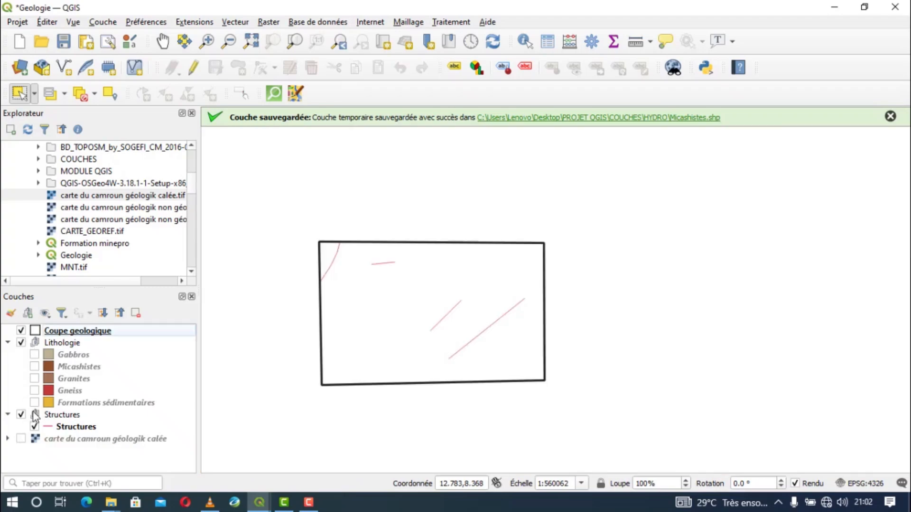
Move the Structures group above the Lithologie group in the layer order, as a separate top-level group
drag(54, 418, 49, 343)
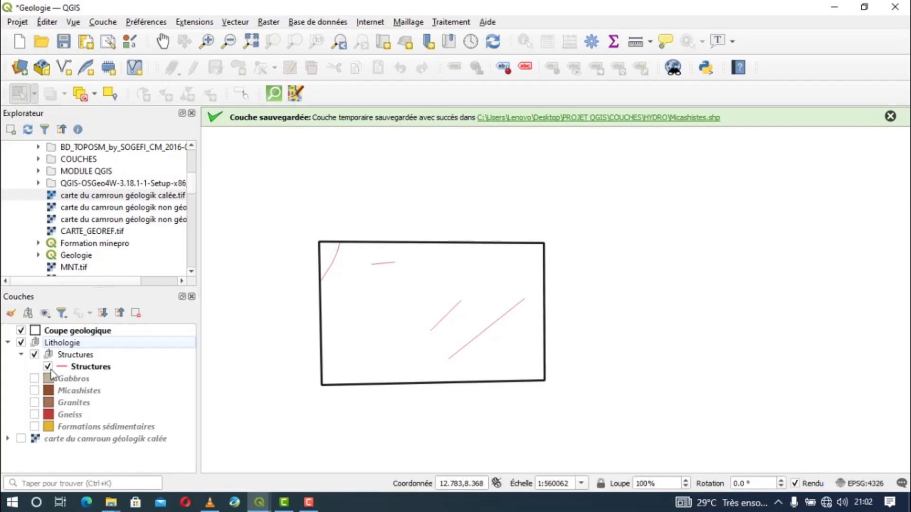
drag(62, 356, 61, 341)
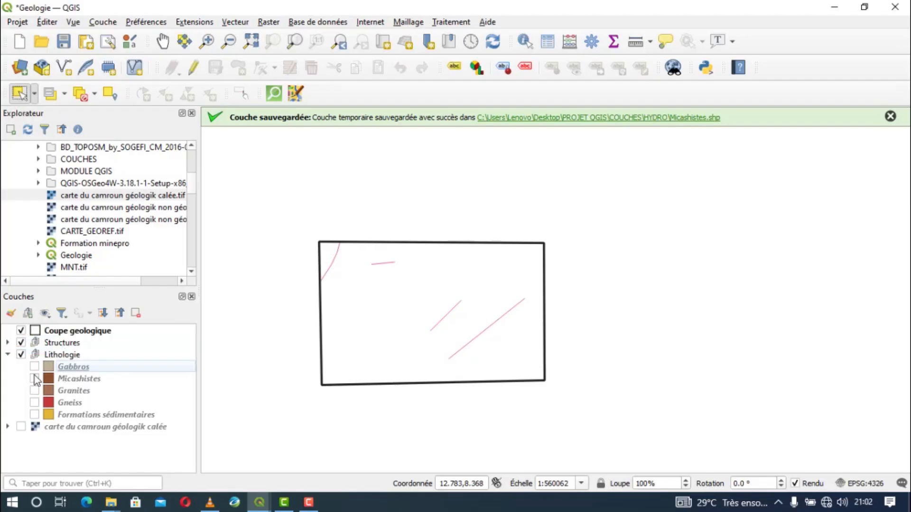
Make all five Lithologie layers visible: Gabbros, Micashistes, Granites, Gneiss and Formations sédimentaires
double_click(22, 355)
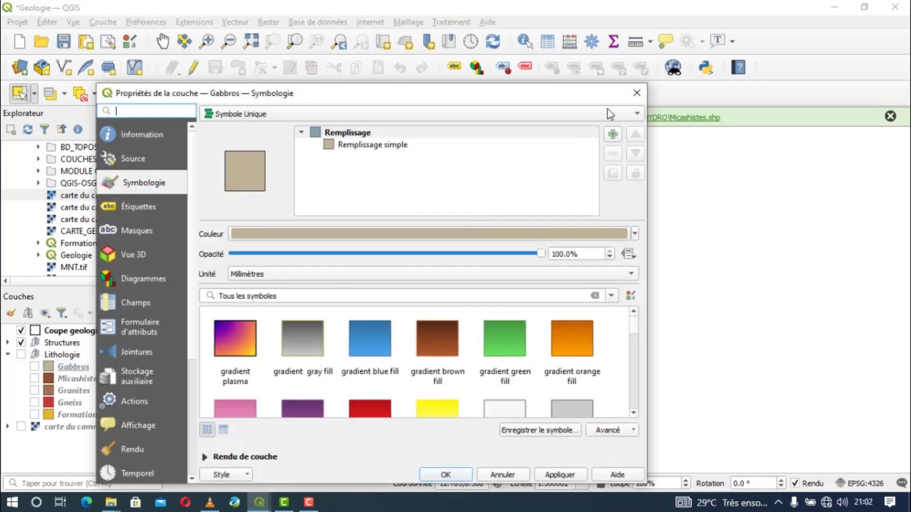
click(636, 93)
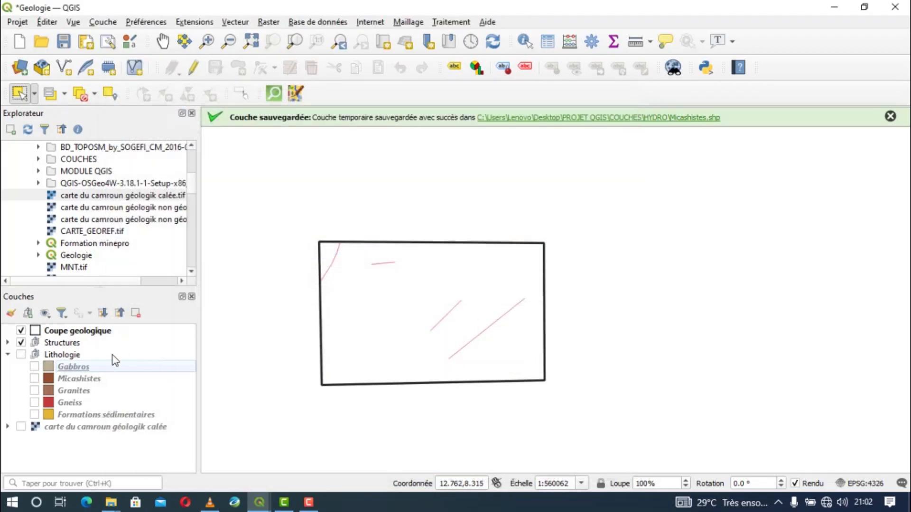
click(34, 366)
click(34, 379)
click(34, 391)
click(34, 403)
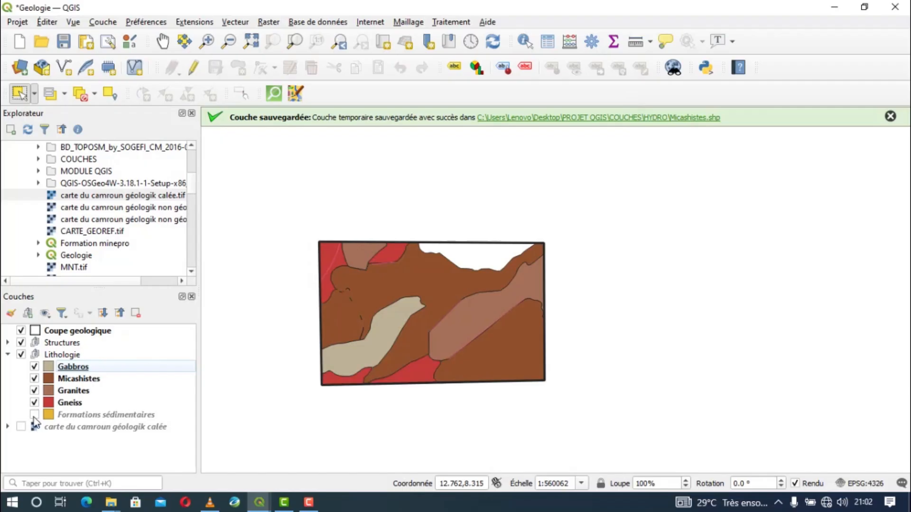
click(34, 415)
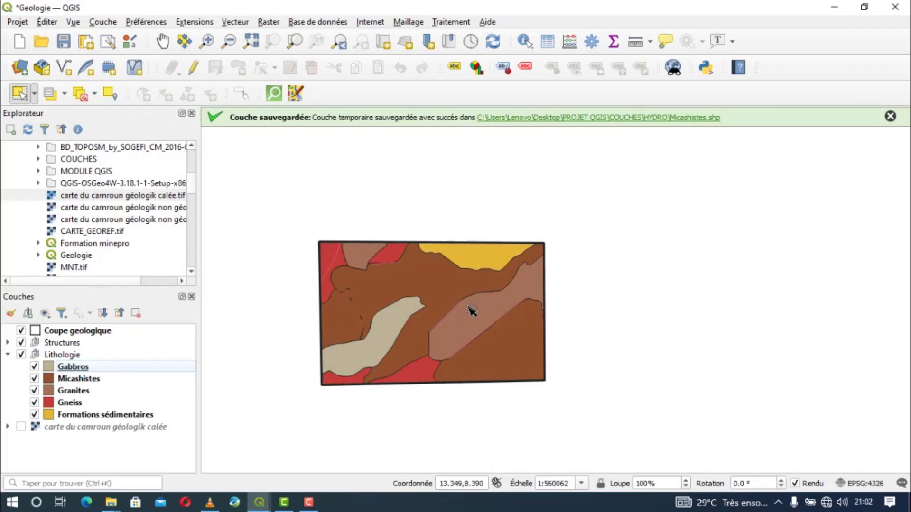
click(310, 502)
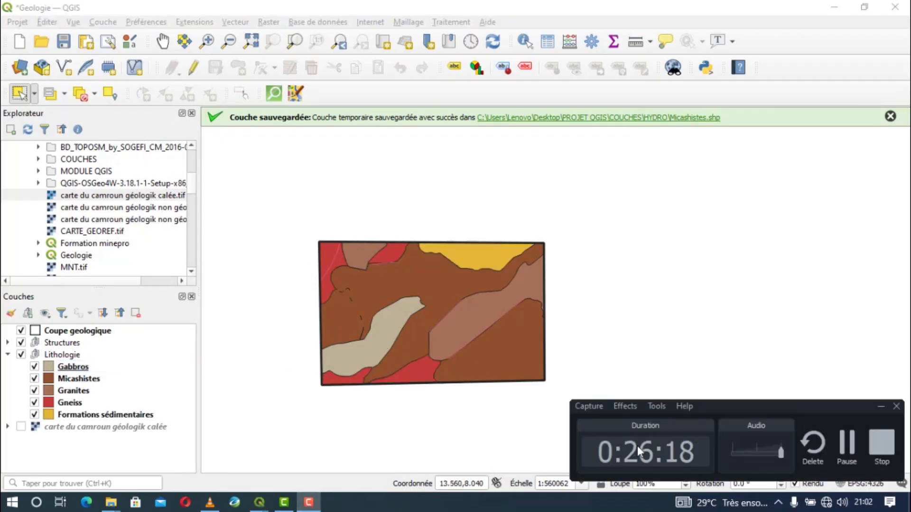